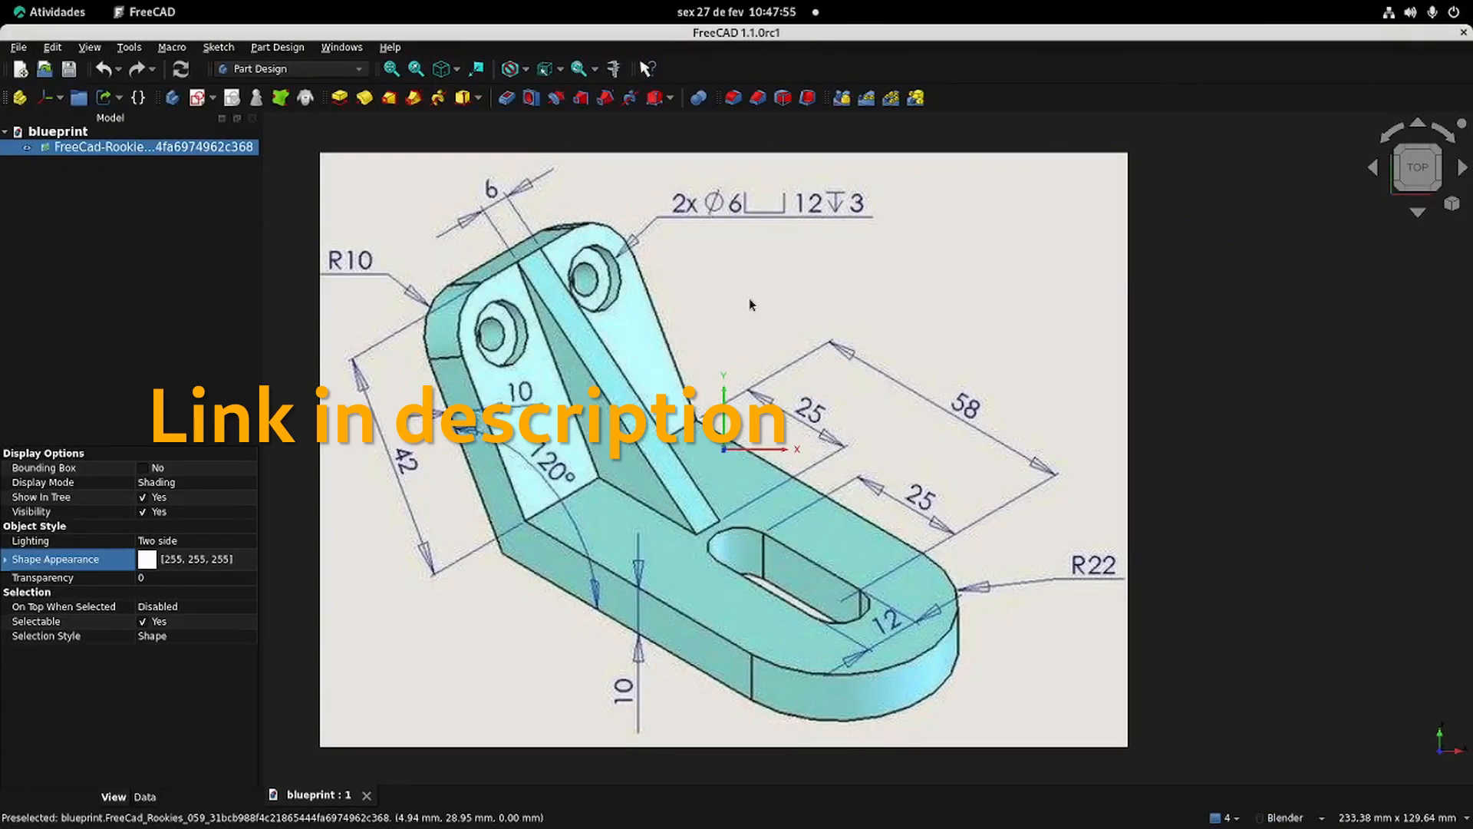
shift+middle_drag(751, 304, 758, 292)
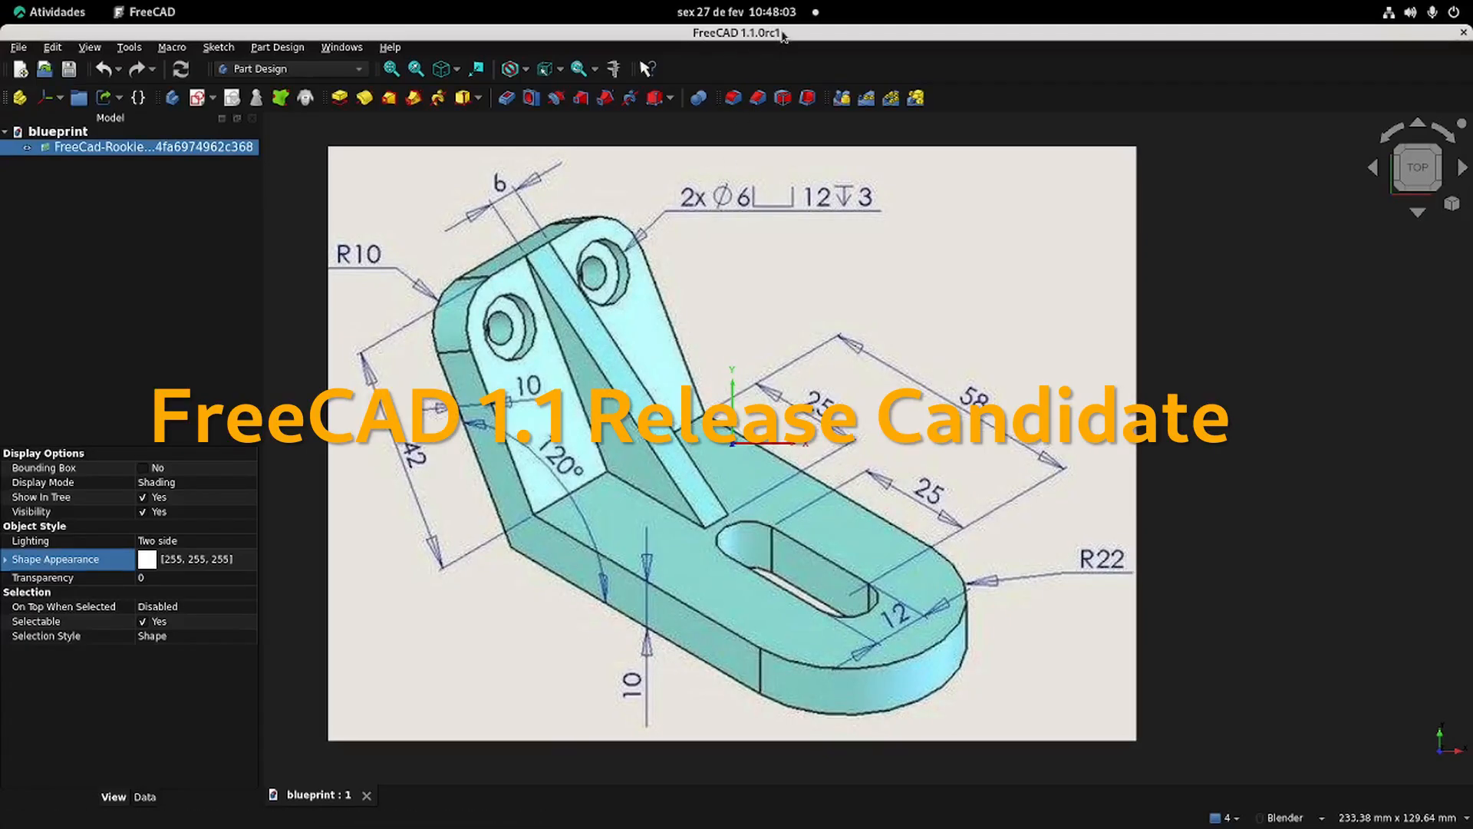
shift+middle_drag(712, 335, 687, 299)
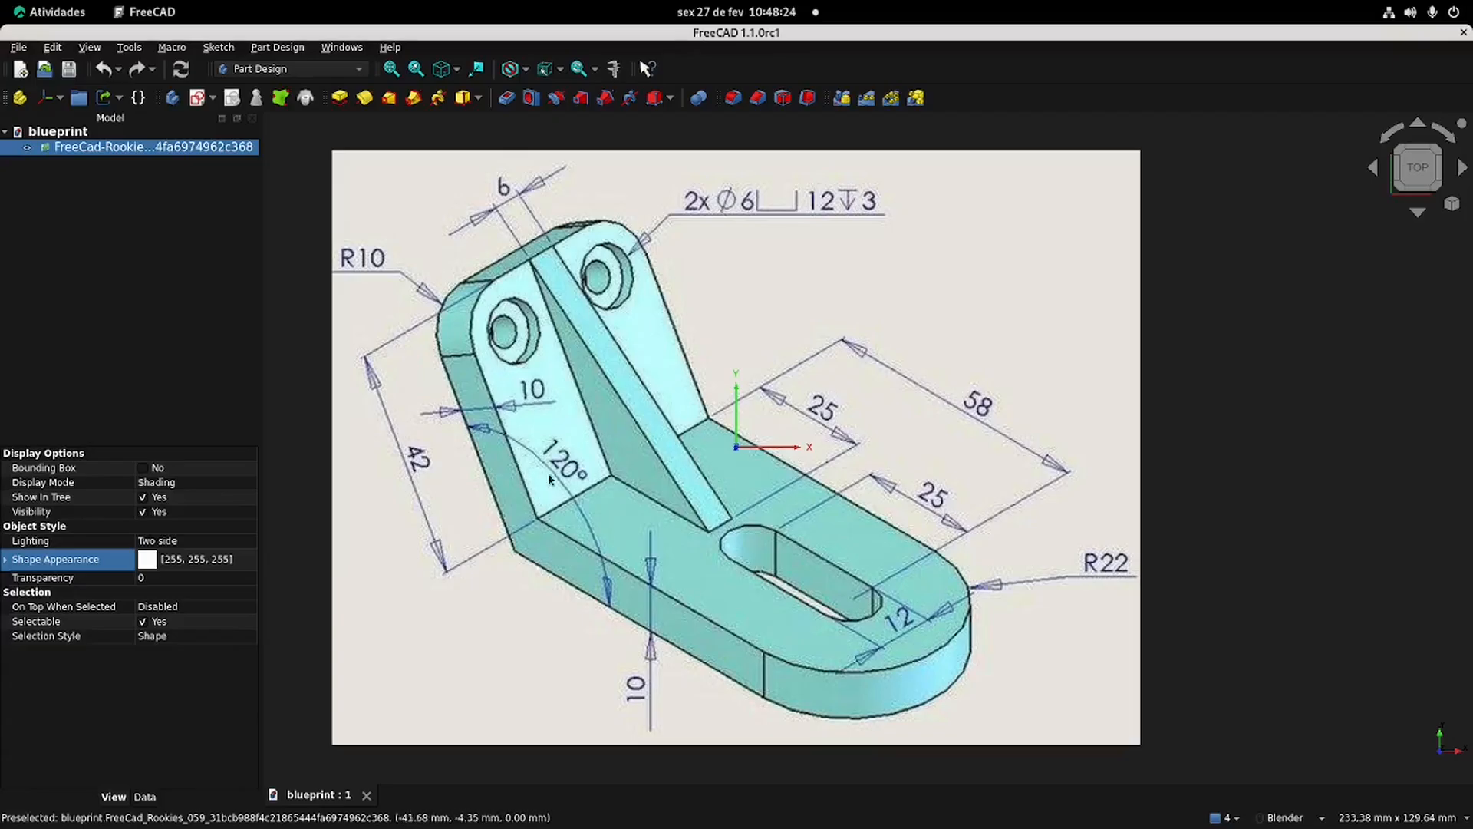
click(60, 98)
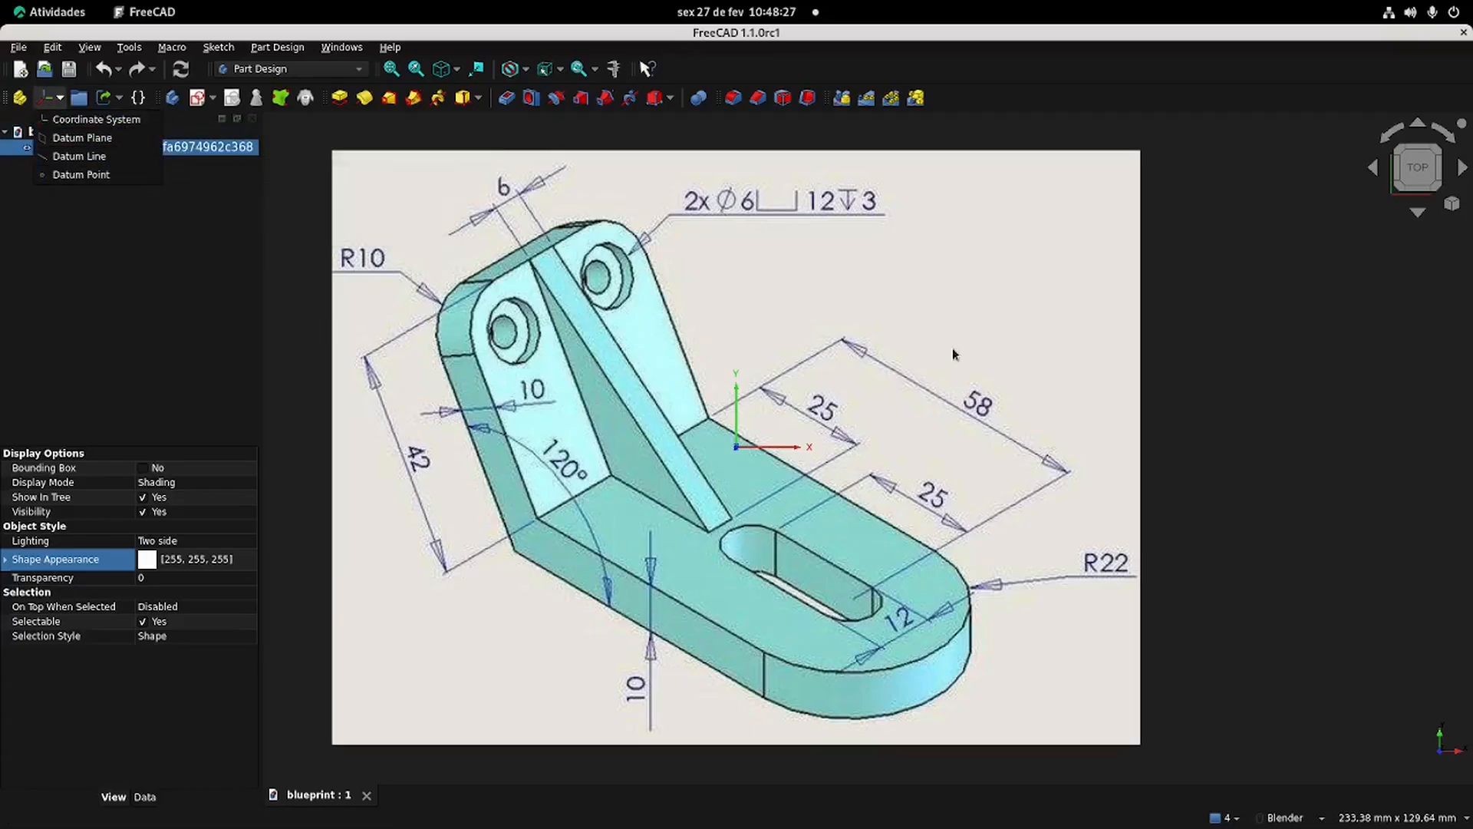
click(940, 287)
shift+middle_drag(830, 282, 827, 269)
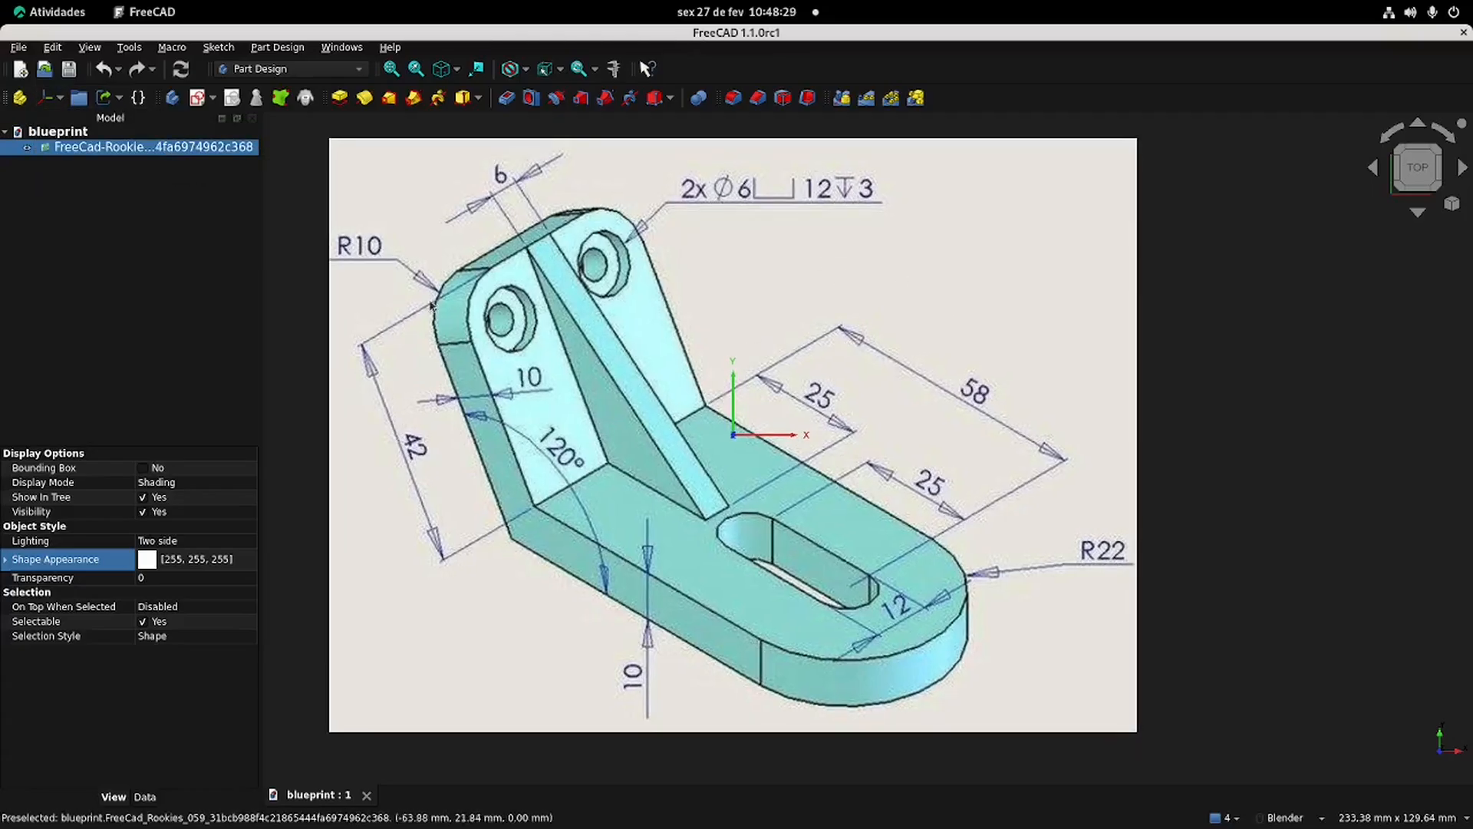
shift+middle_drag(770, 328, 780, 339)
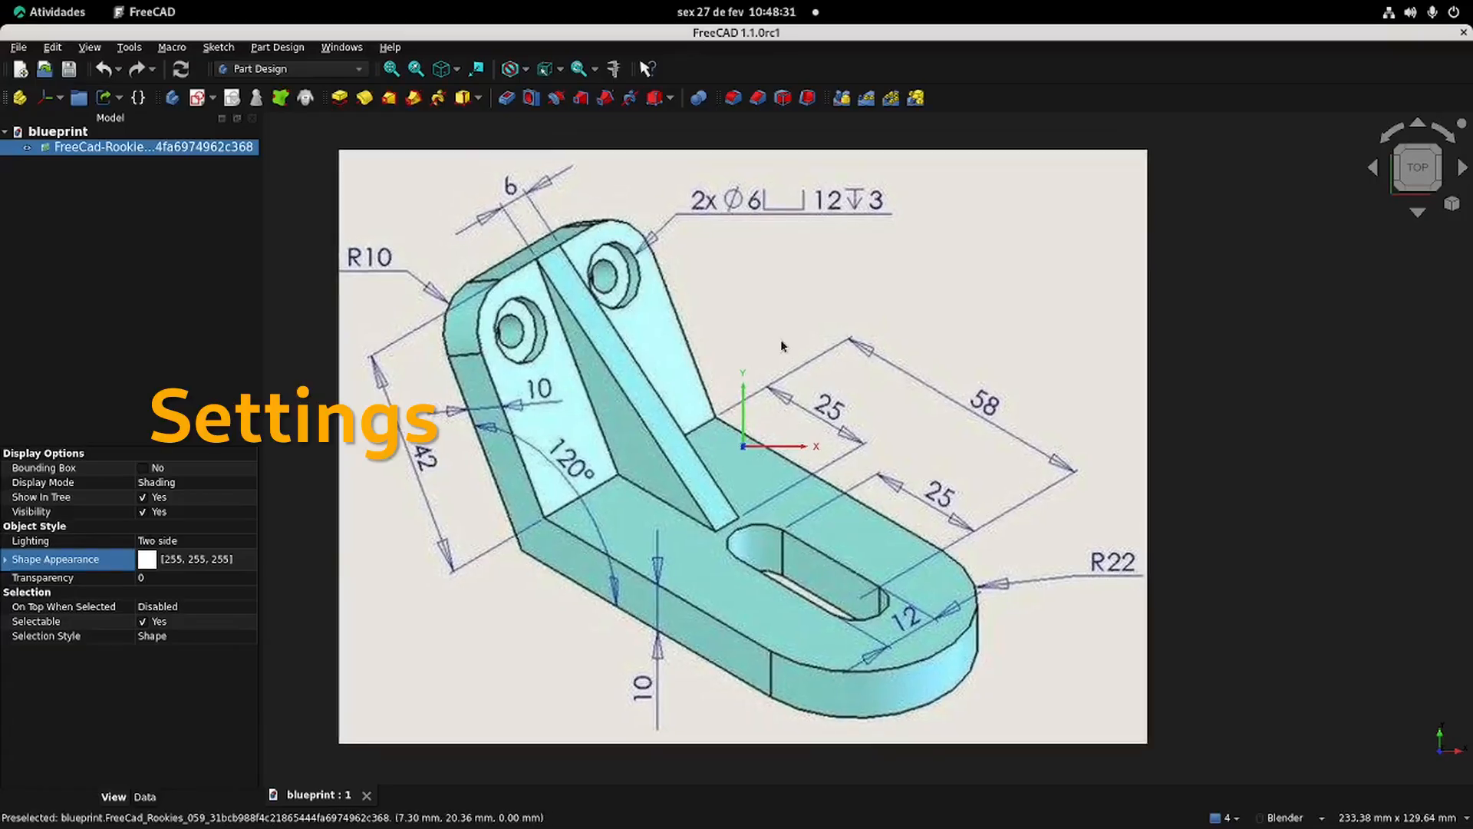
Step: Create a new document and start a sketch on the YZ plane of a new body
click(21, 69)
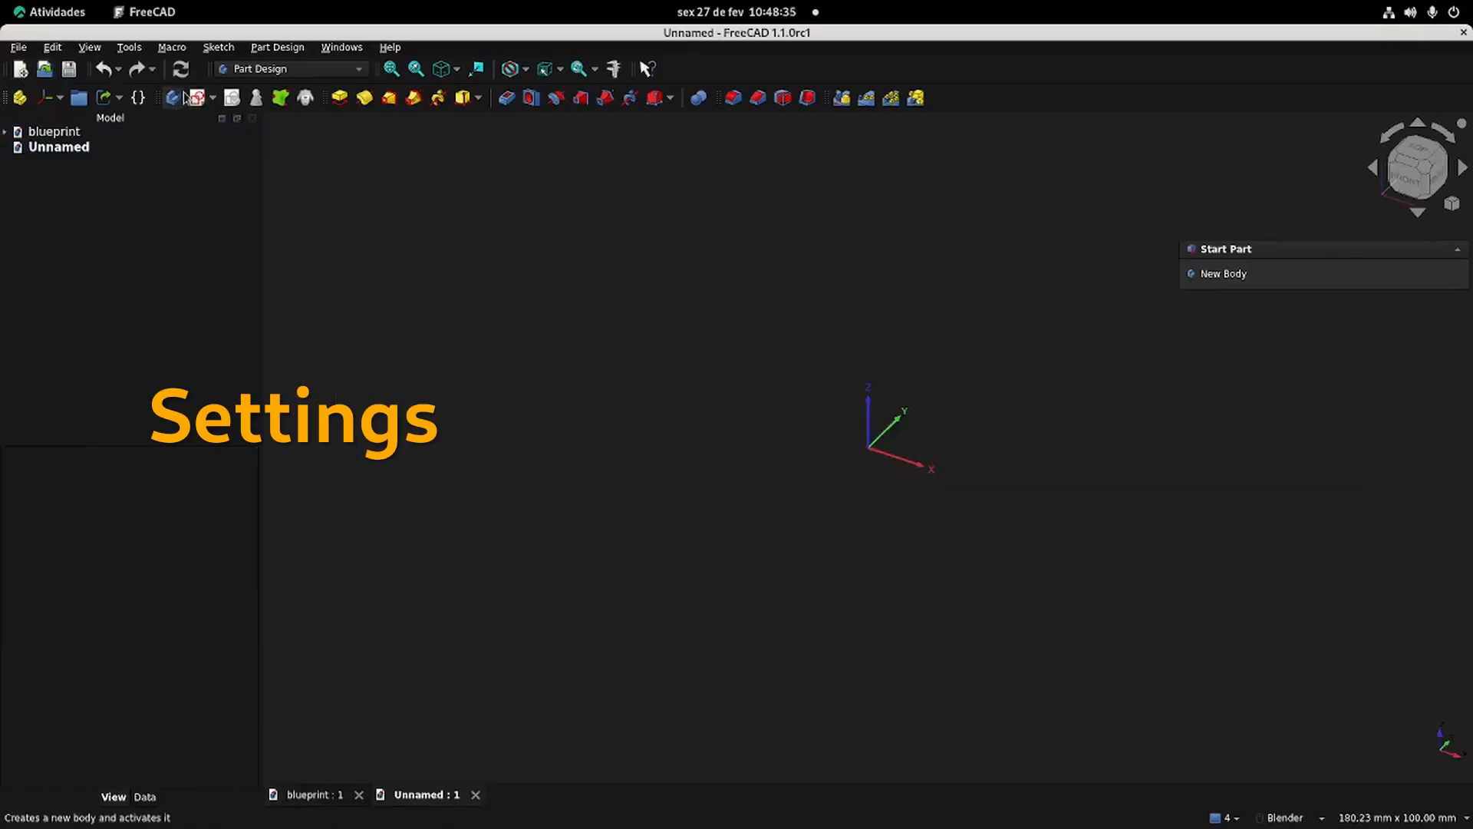
click(198, 98)
middle_drag(901, 406, 701, 385)
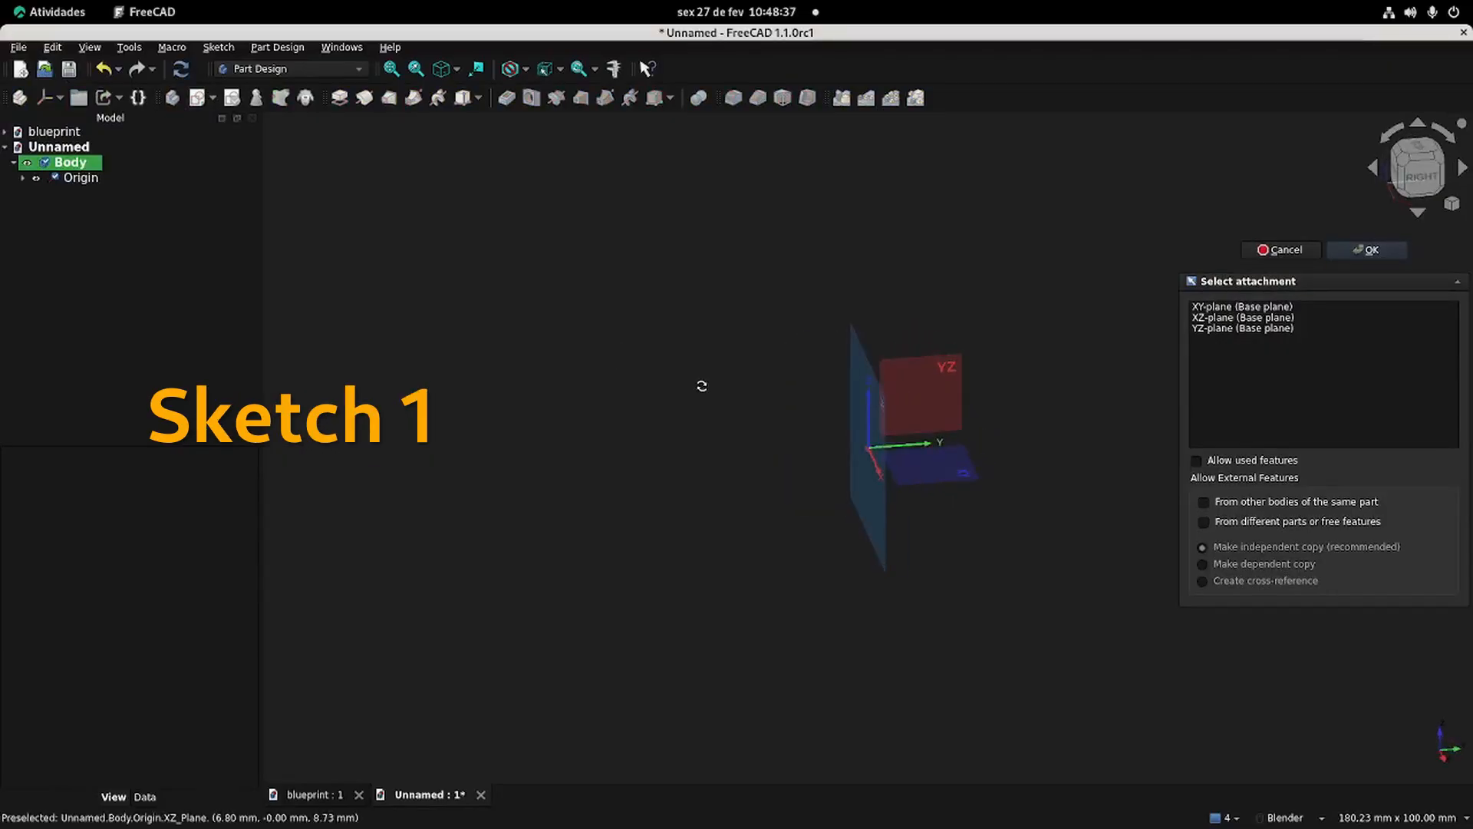
click(928, 383)
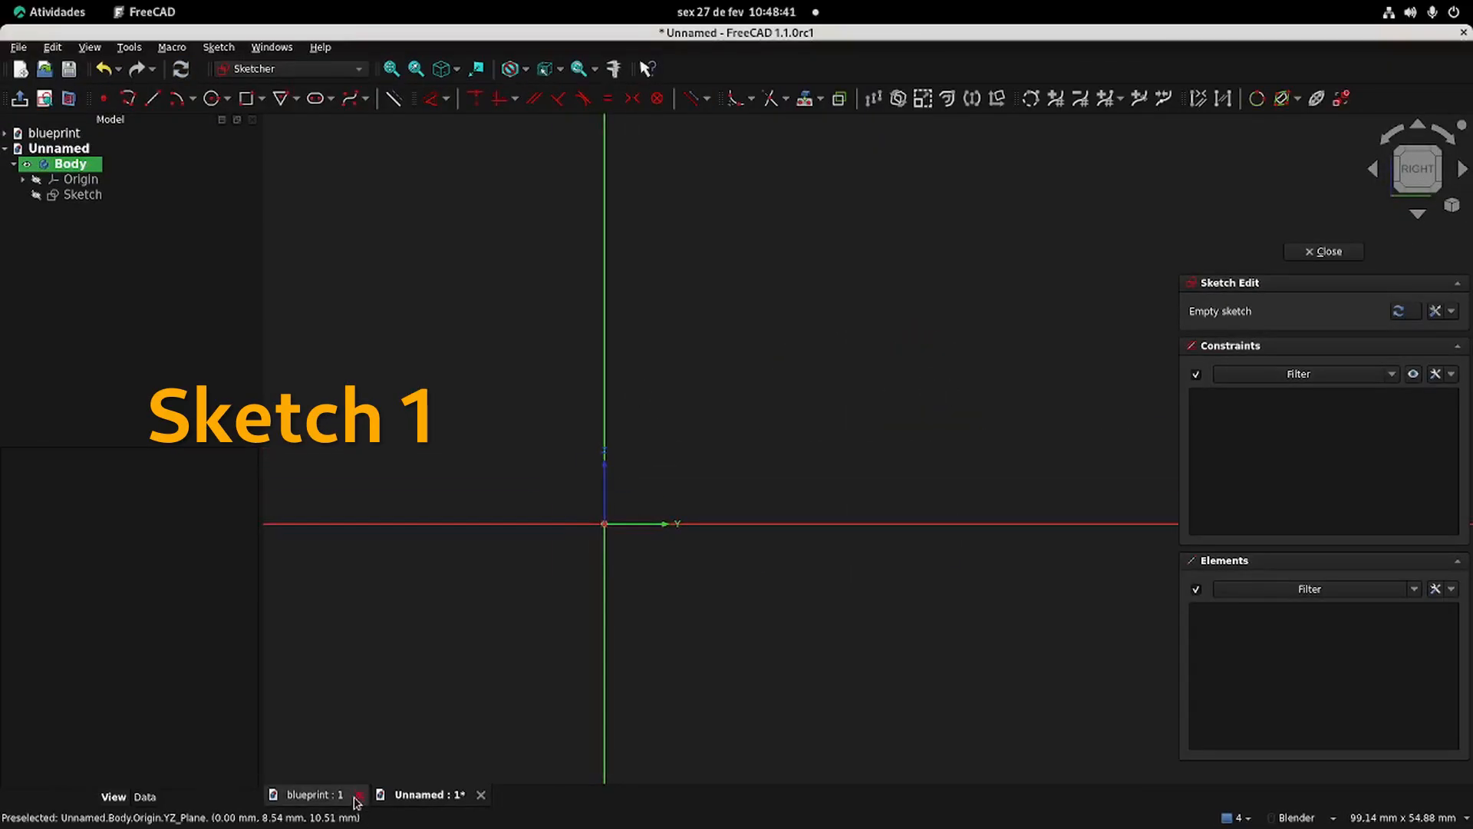
Step: Draw two lines from the origin: one about 18 mm long sloping up to the left, one about 26 mm long along the positive horizontal axis
click(330, 795)
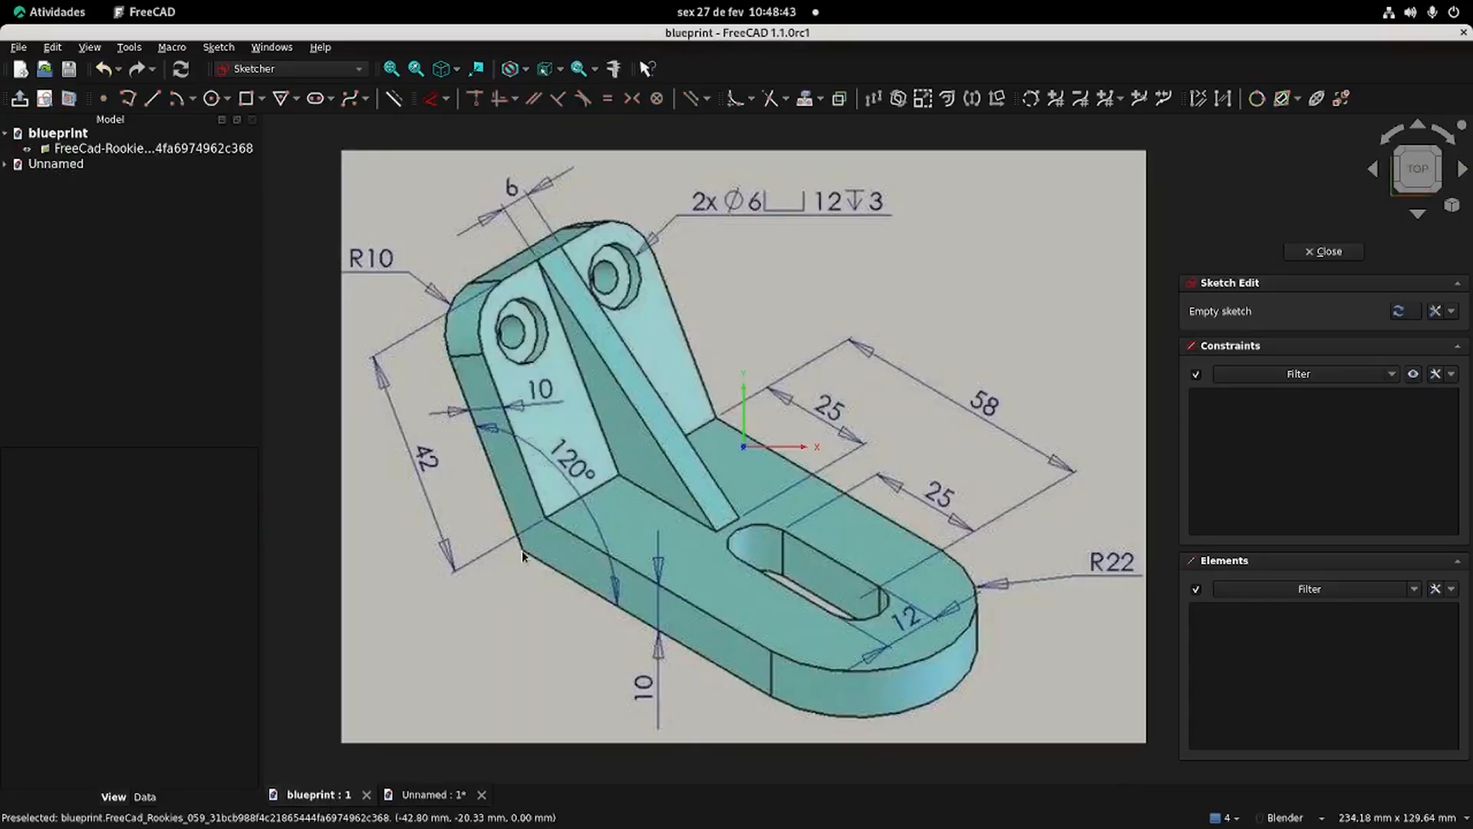
click(430, 794)
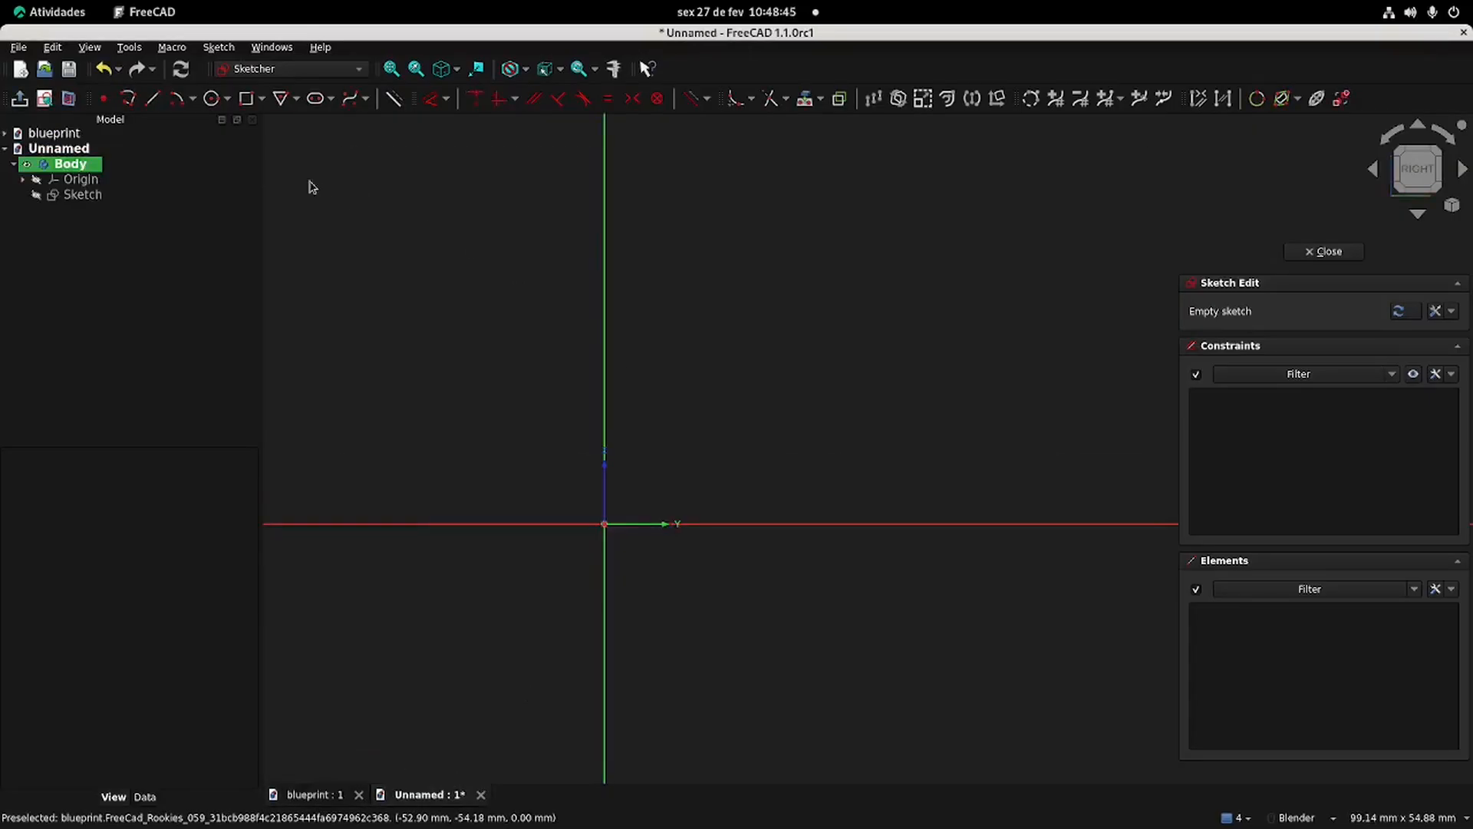
click(152, 98)
click(604, 522)
click(484, 334)
click(604, 522)
click(922, 522)
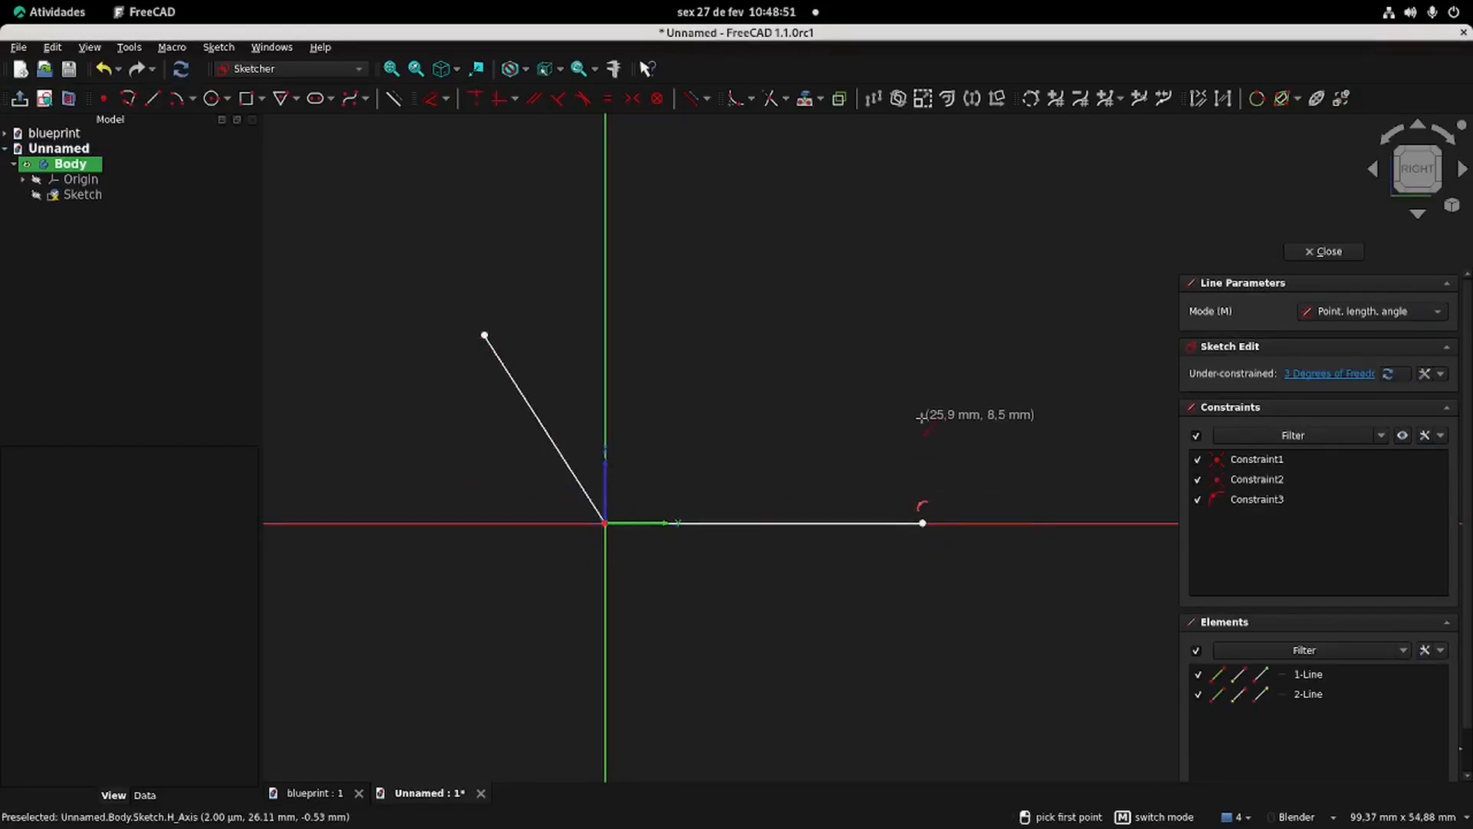
key(Escape)
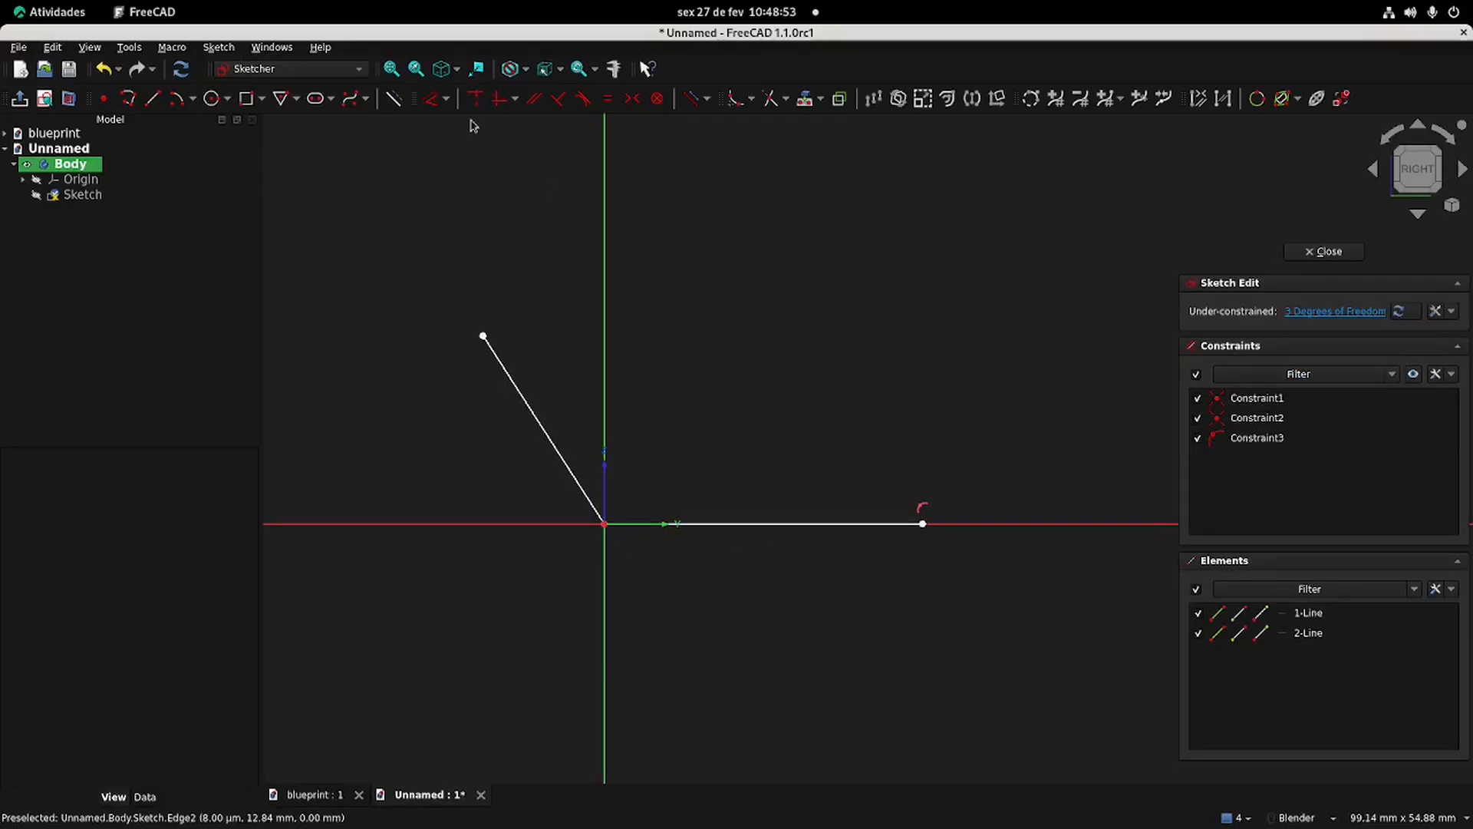
Step: Constrain the angle between the sloping line and the horizontal line to 120°
click(432, 98)
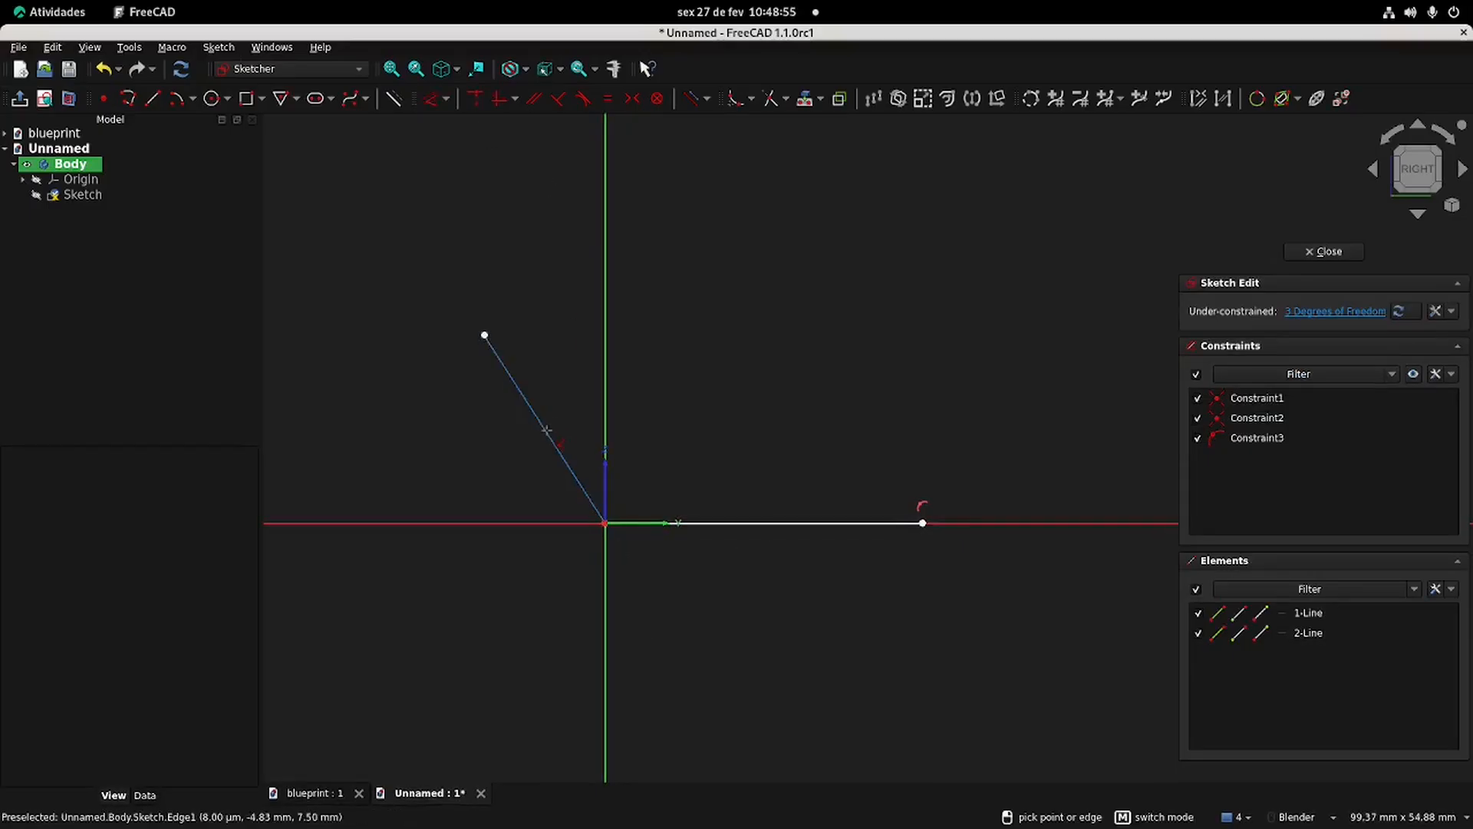
click(546, 429)
click(728, 522)
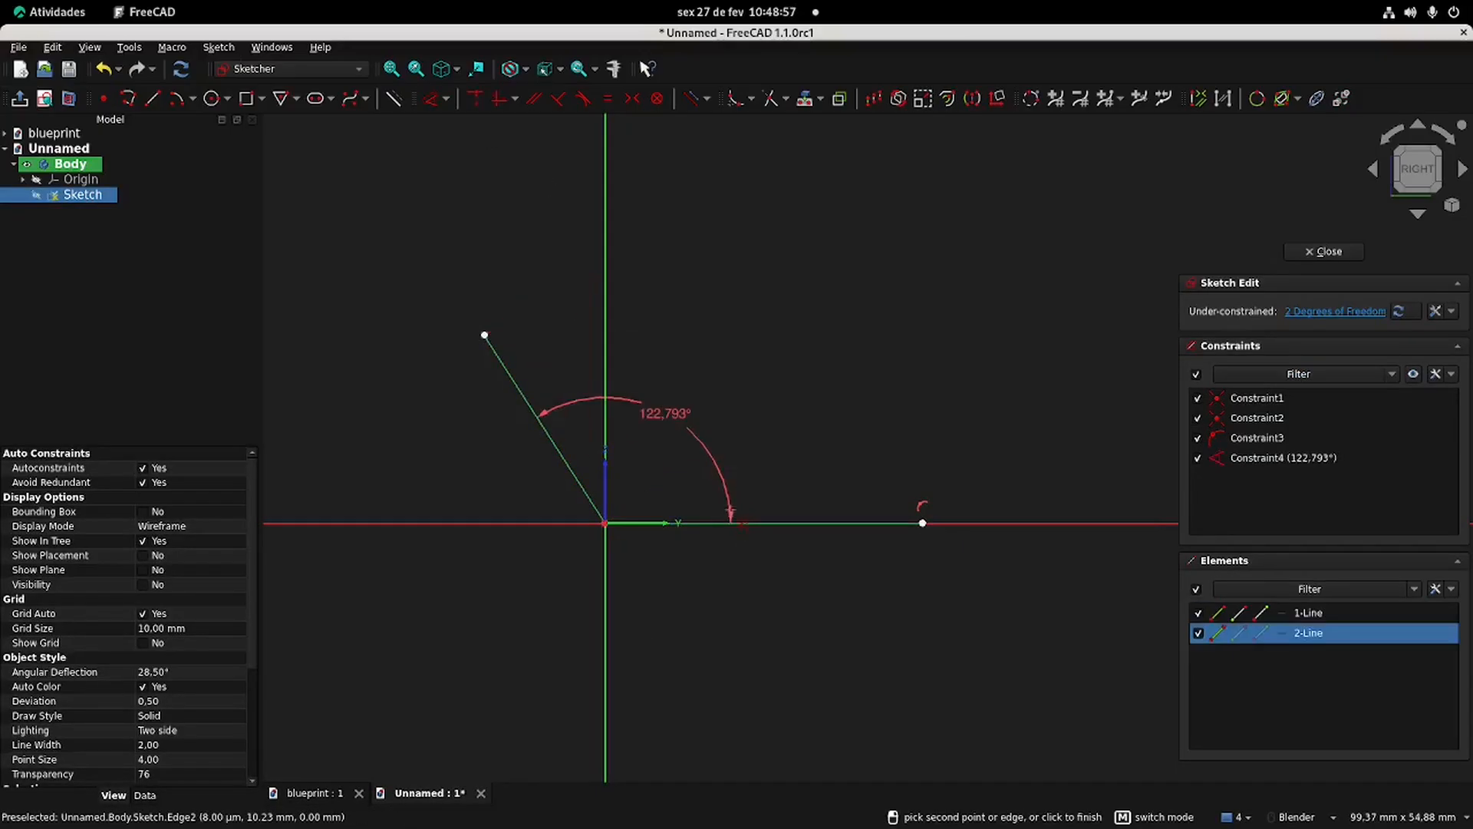
click(731, 448)
text(120)
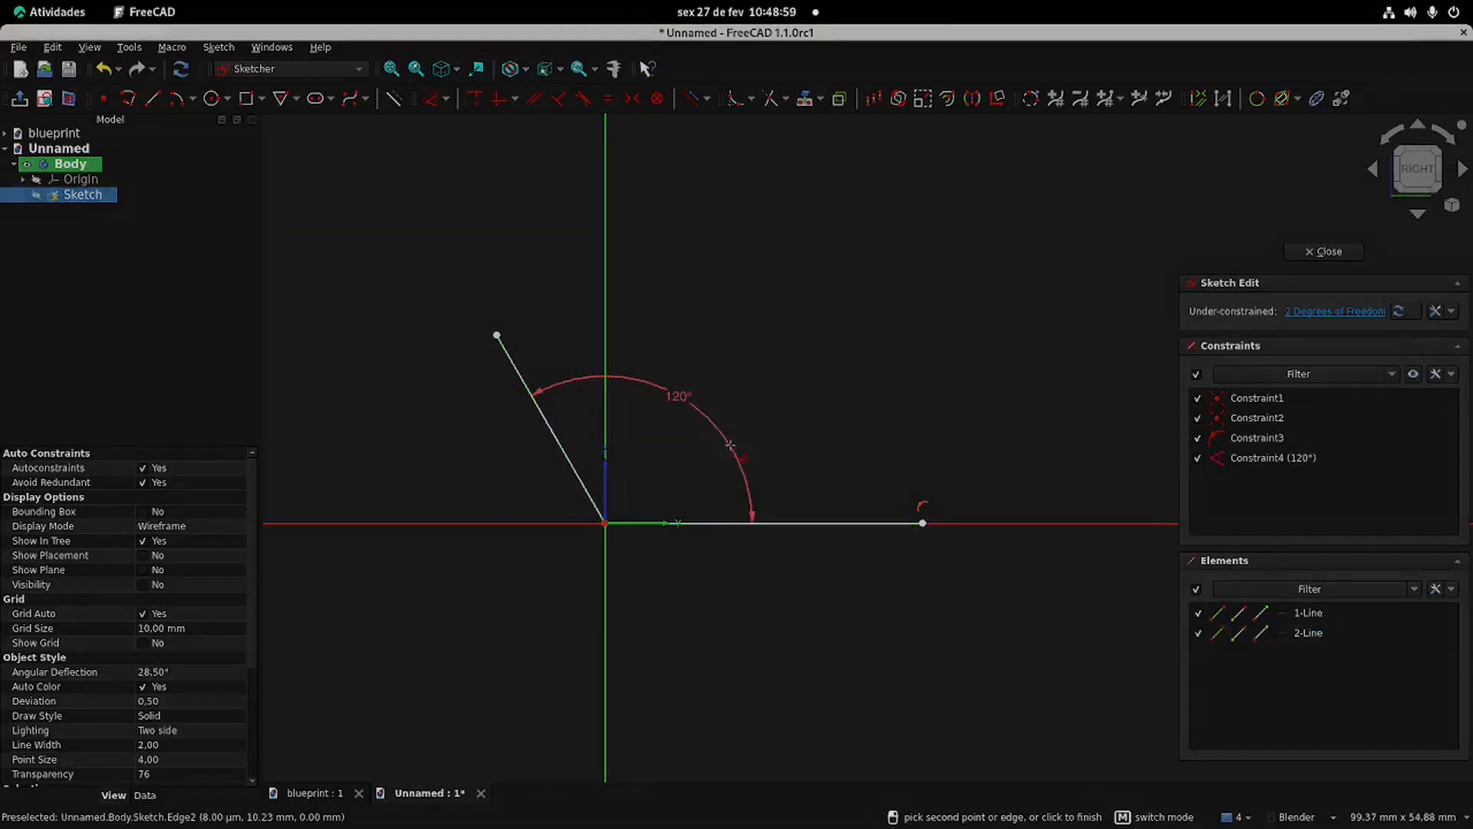
key(Return)
Step: Check the blueprint and set the sloping line's length to 42 mm
click(315, 792)
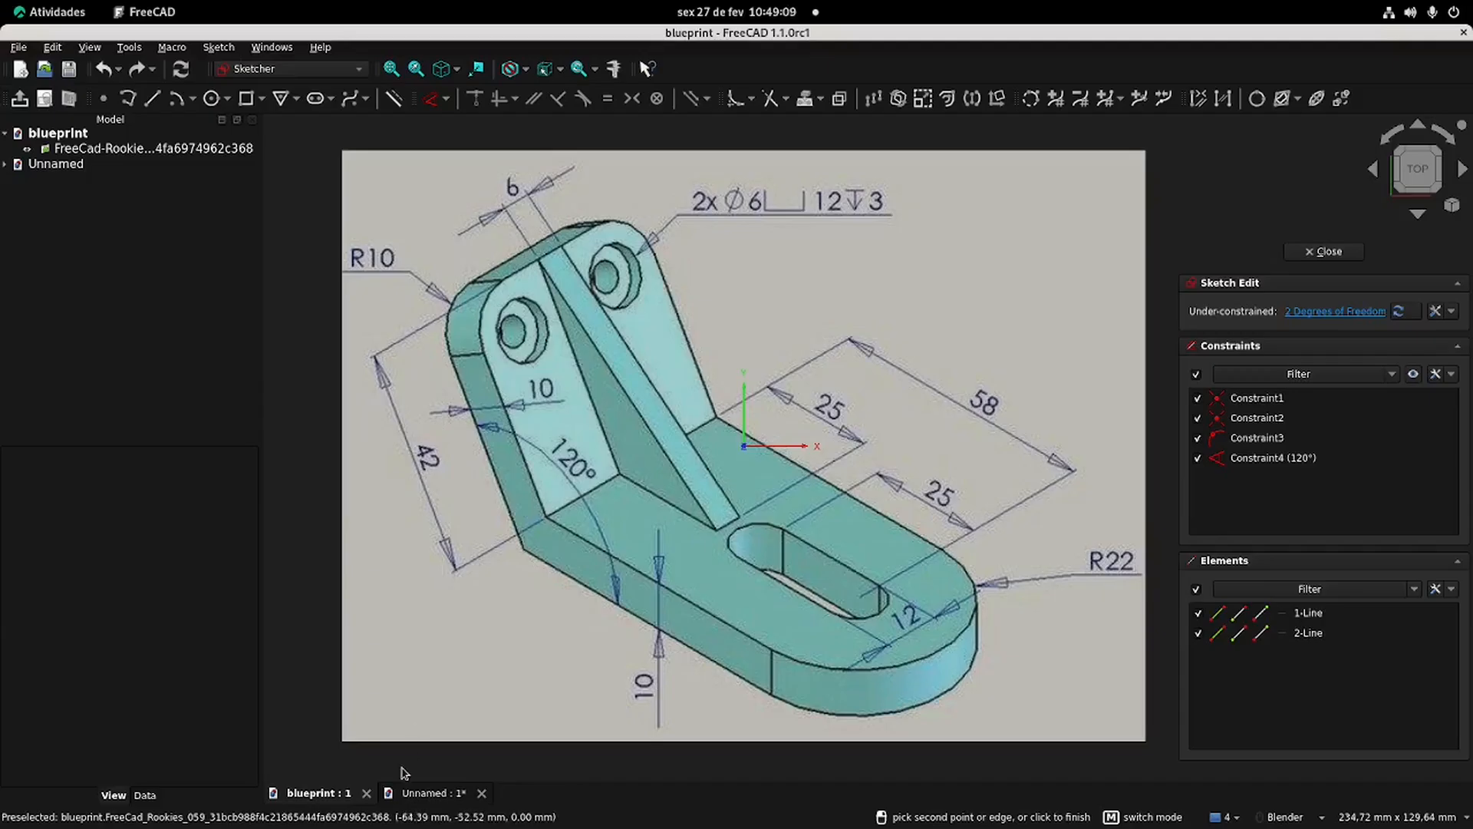
click(411, 793)
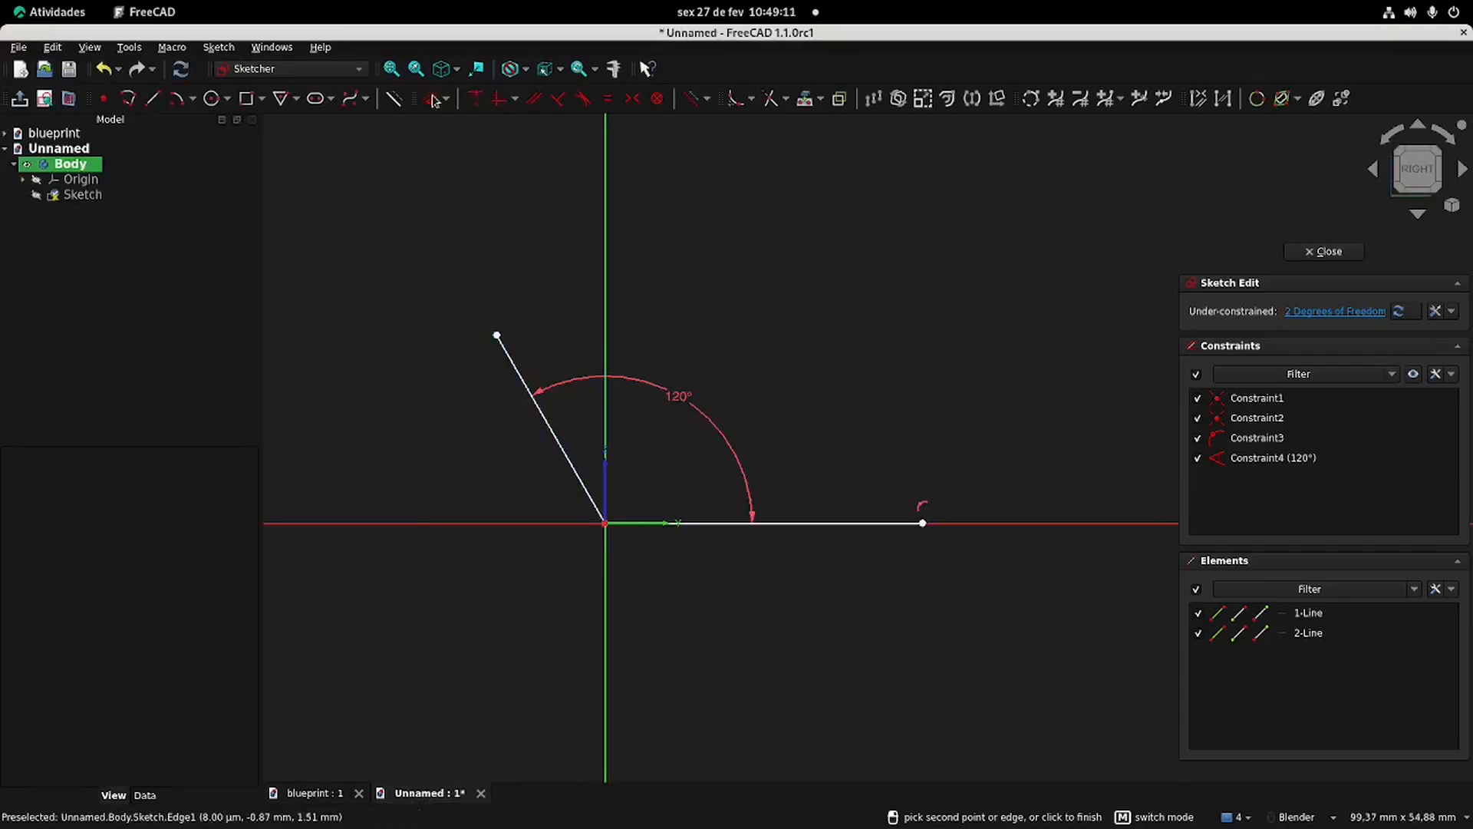
click(560, 445)
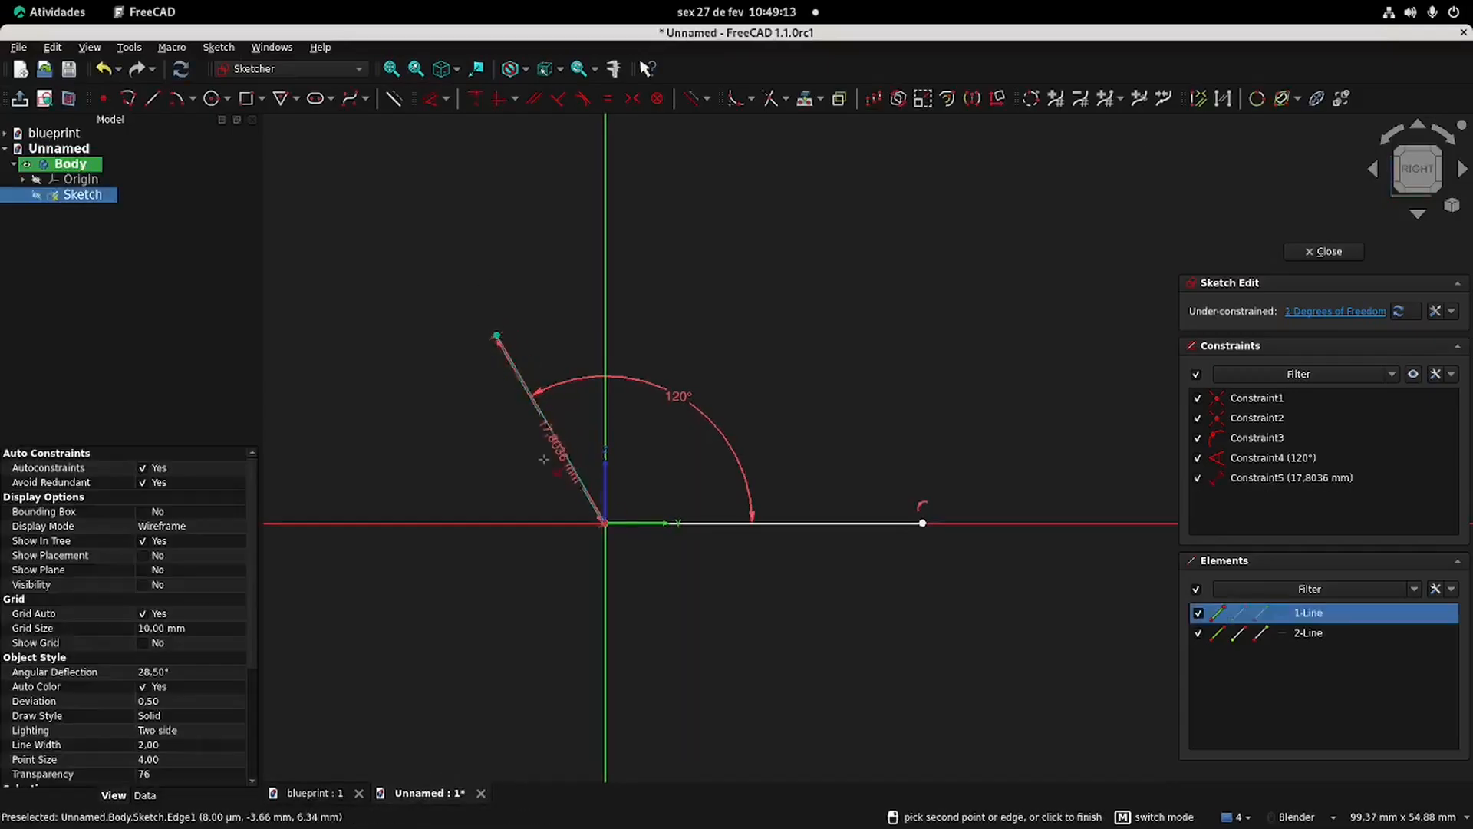
click(530, 468)
text(42)
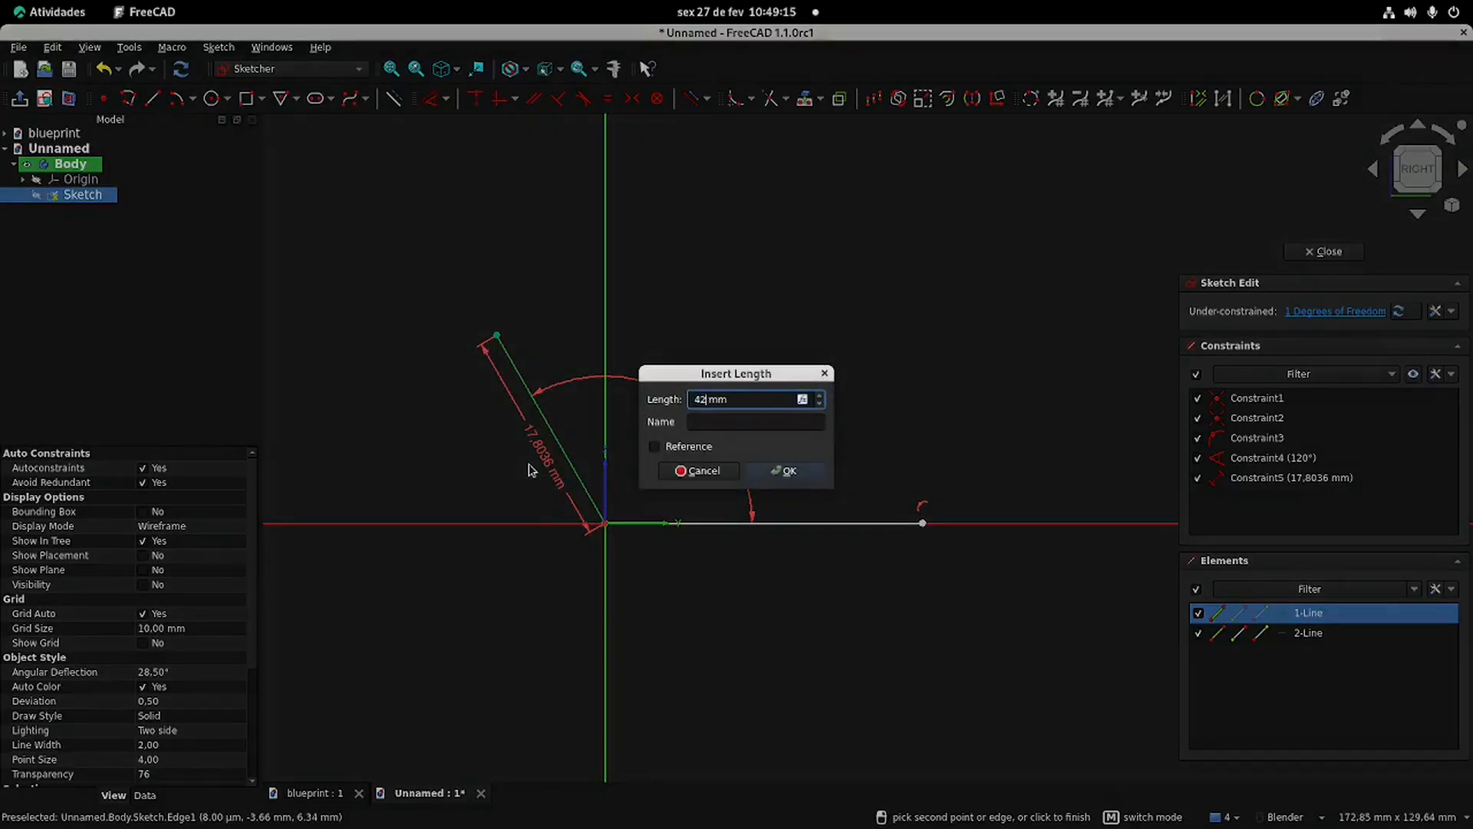
key(Return)
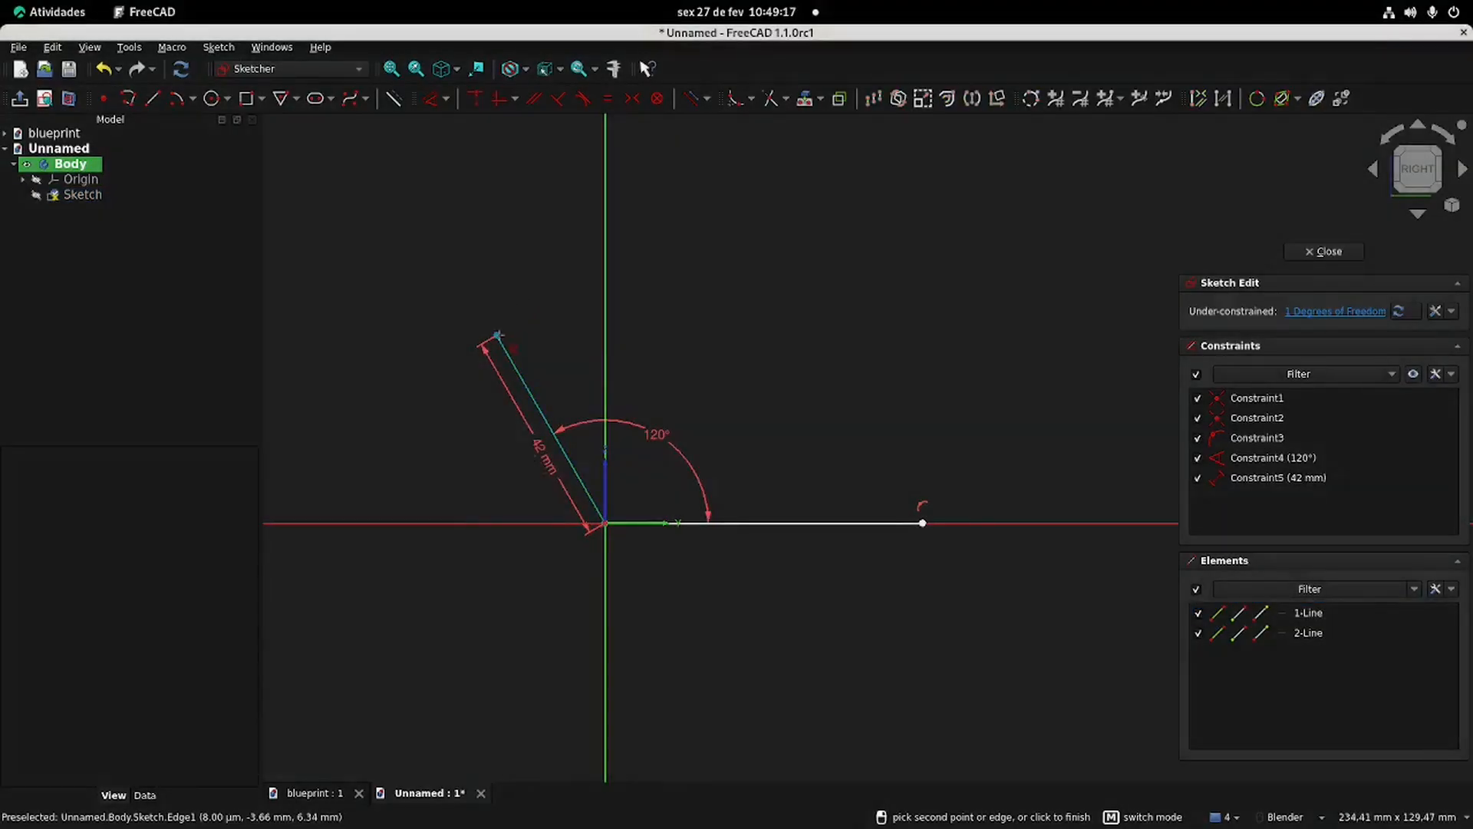
Step: Add the vertical height of the sloping line's upper endpoint above the origin as a reference dimension
click(497, 335)
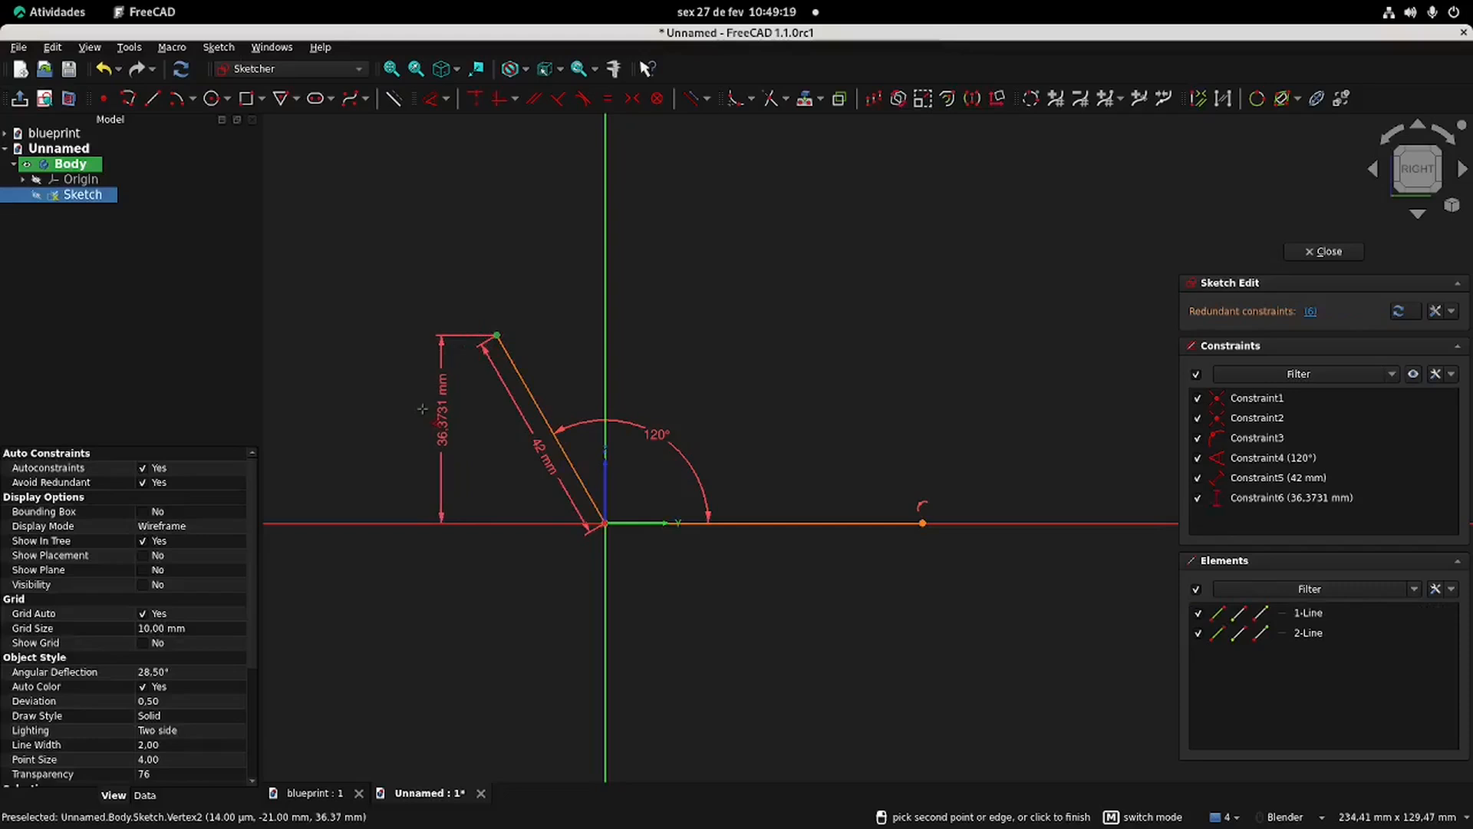
click(422, 408)
click(654, 445)
click(787, 471)
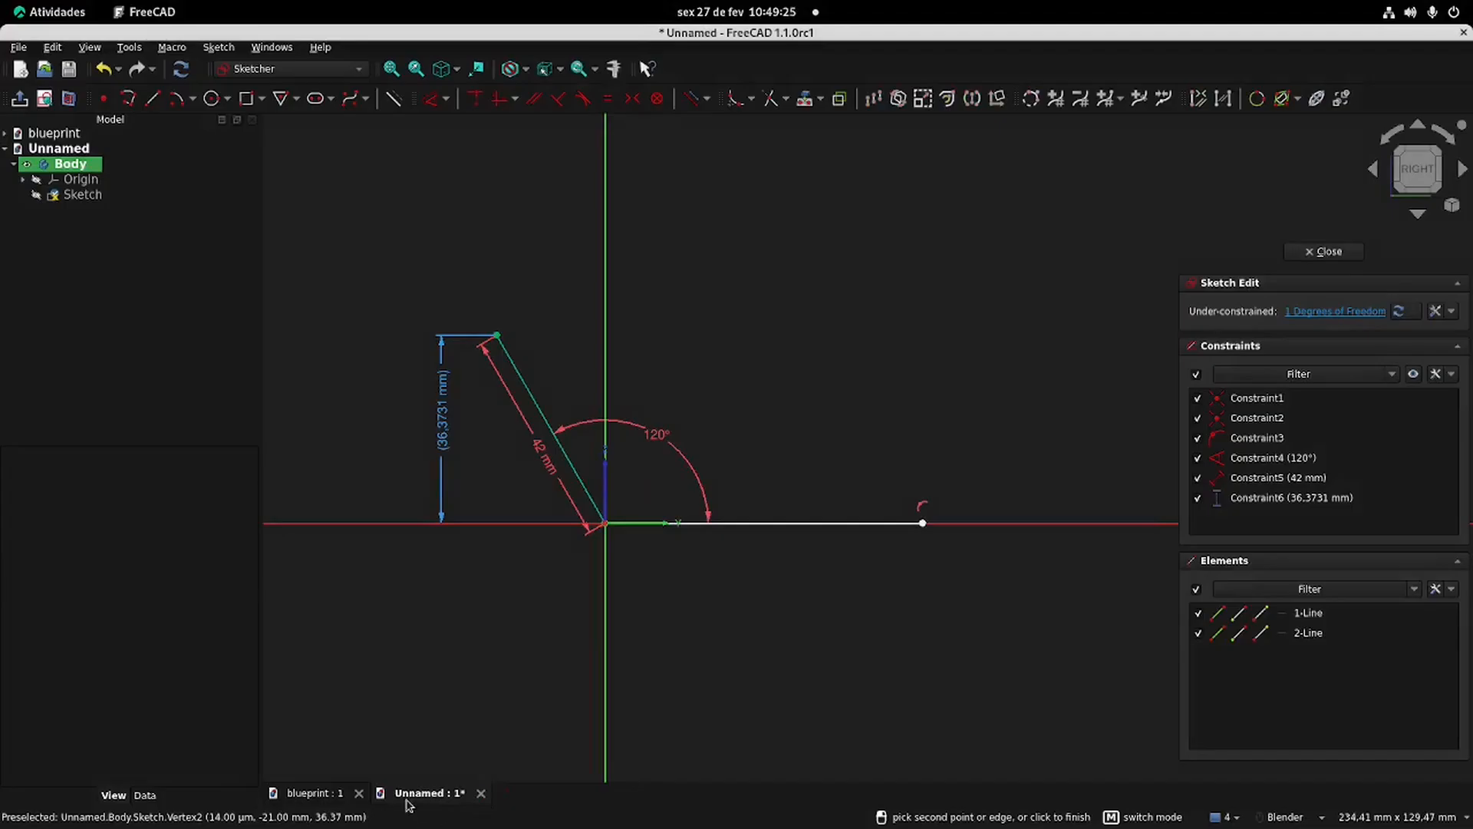
Step: Check the blueprint and set the horizontal line's length to 58 mm
click(313, 793)
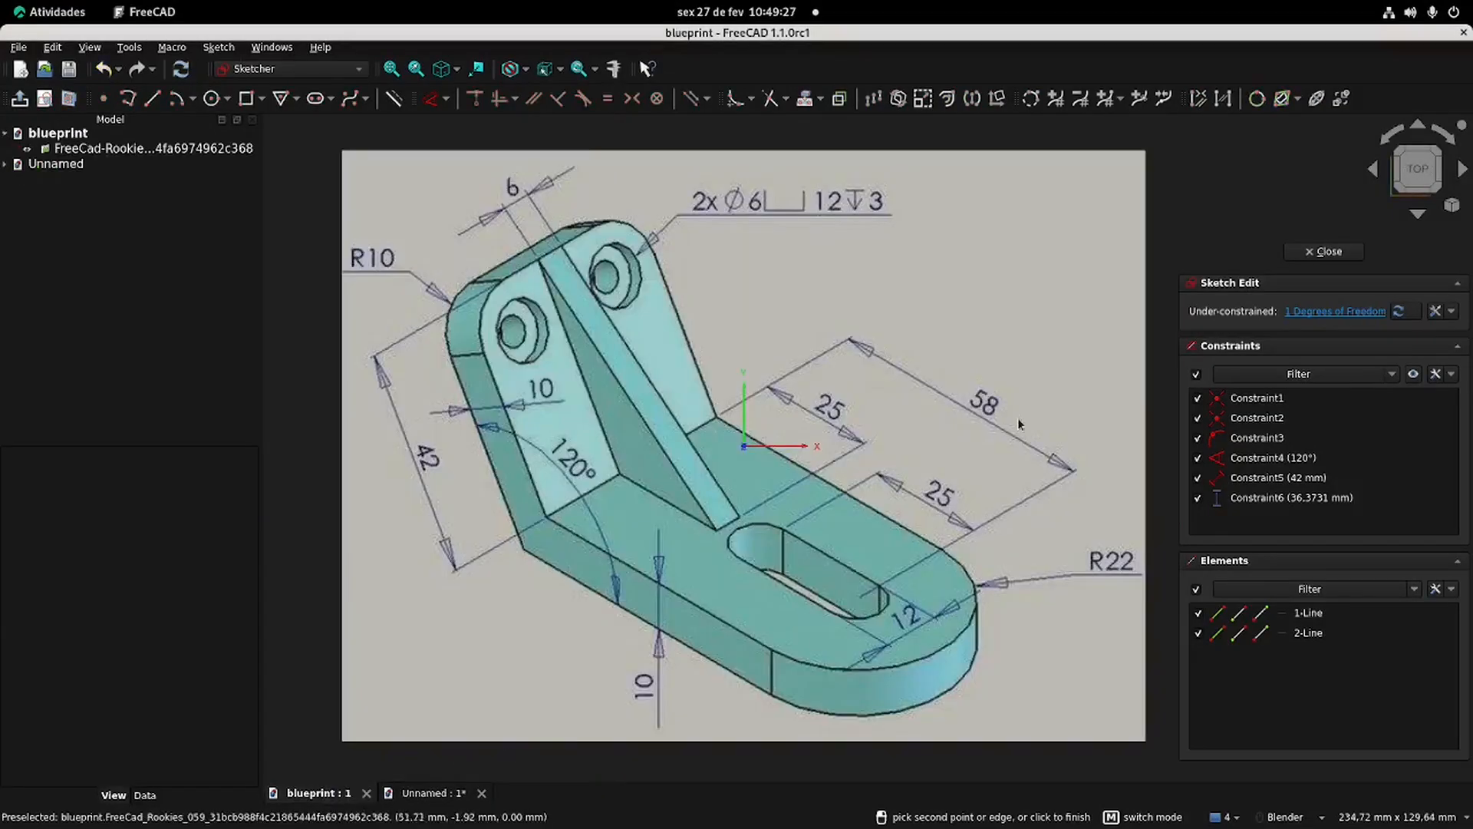
click(420, 792)
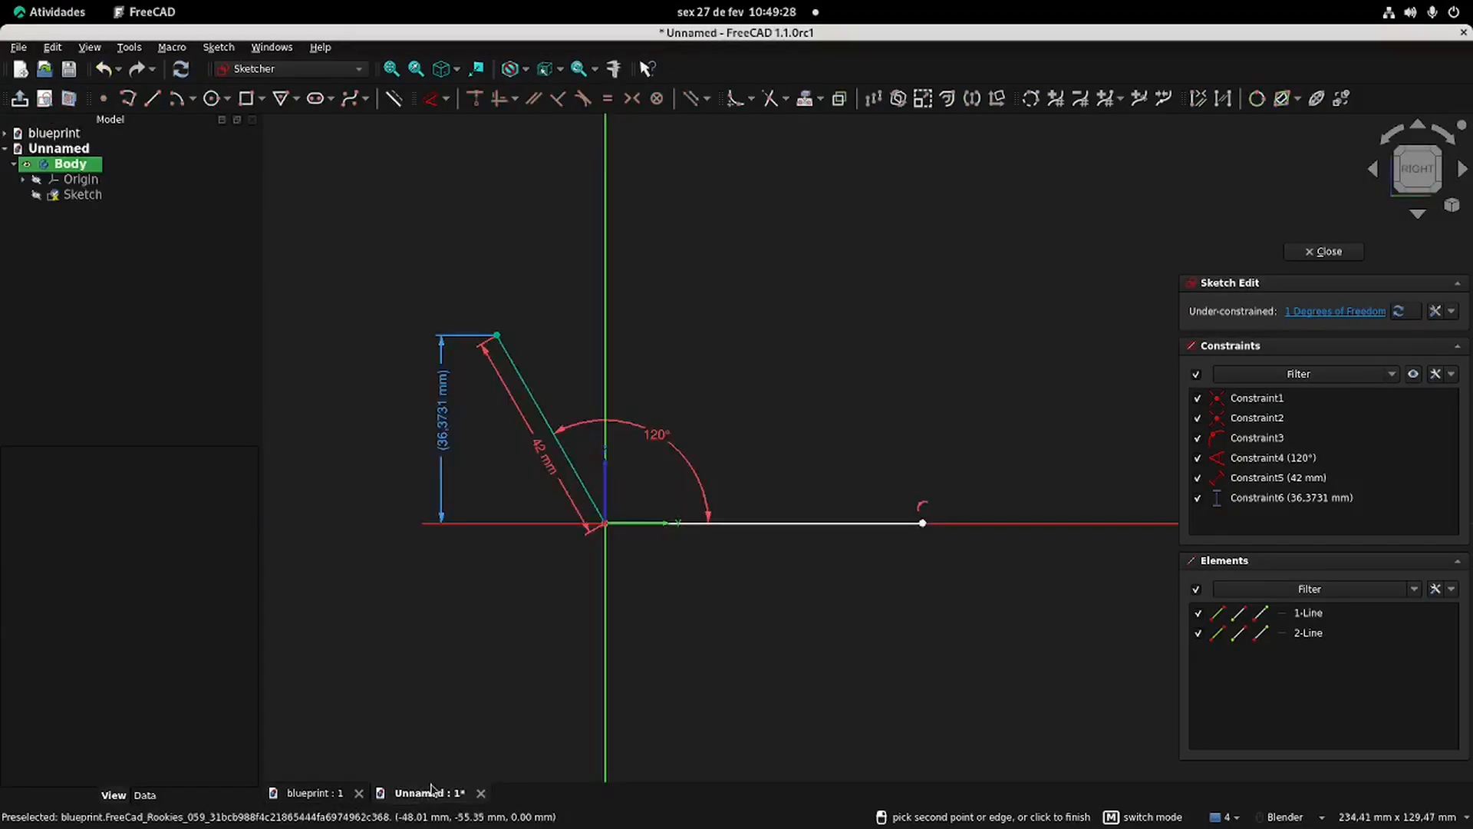
click(770, 521)
click(760, 570)
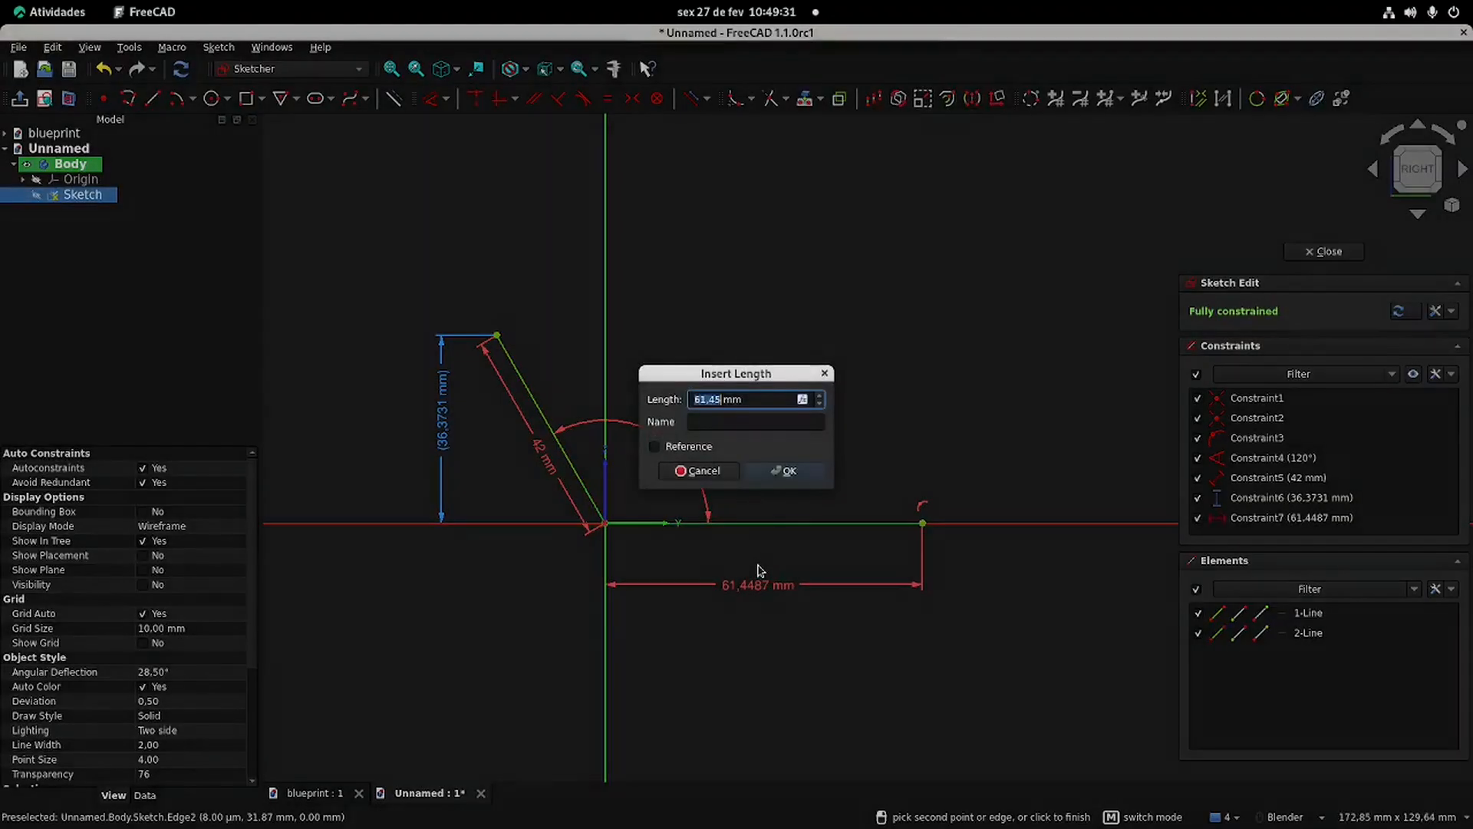
text(58)
key(Return)
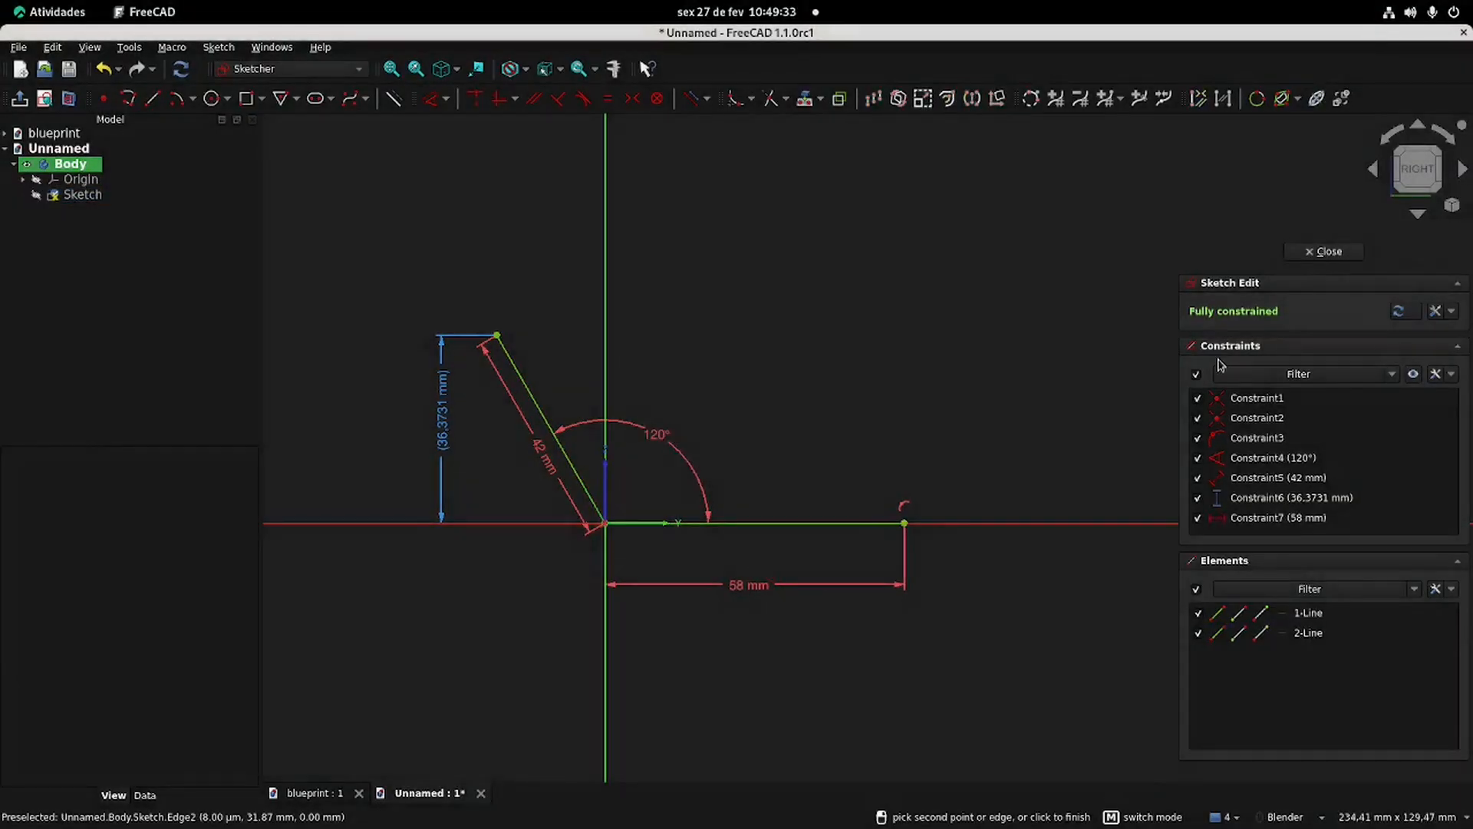
Step: Close the angled profile with connected lines from the sloping line's upper end, along its inner side, to the horizontal line's outer end
scroll(503, 271, up, 2)
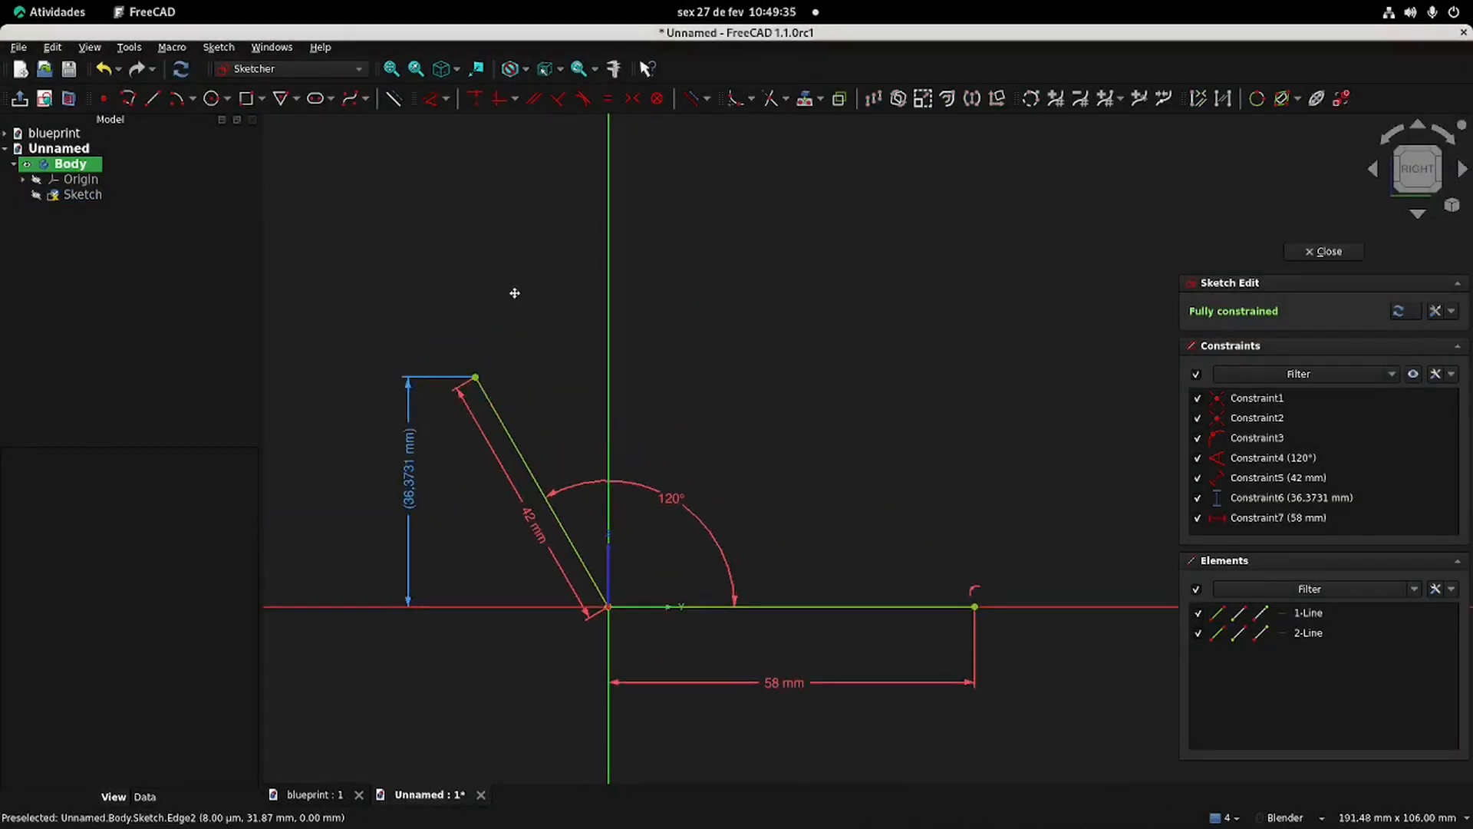
click(131, 99)
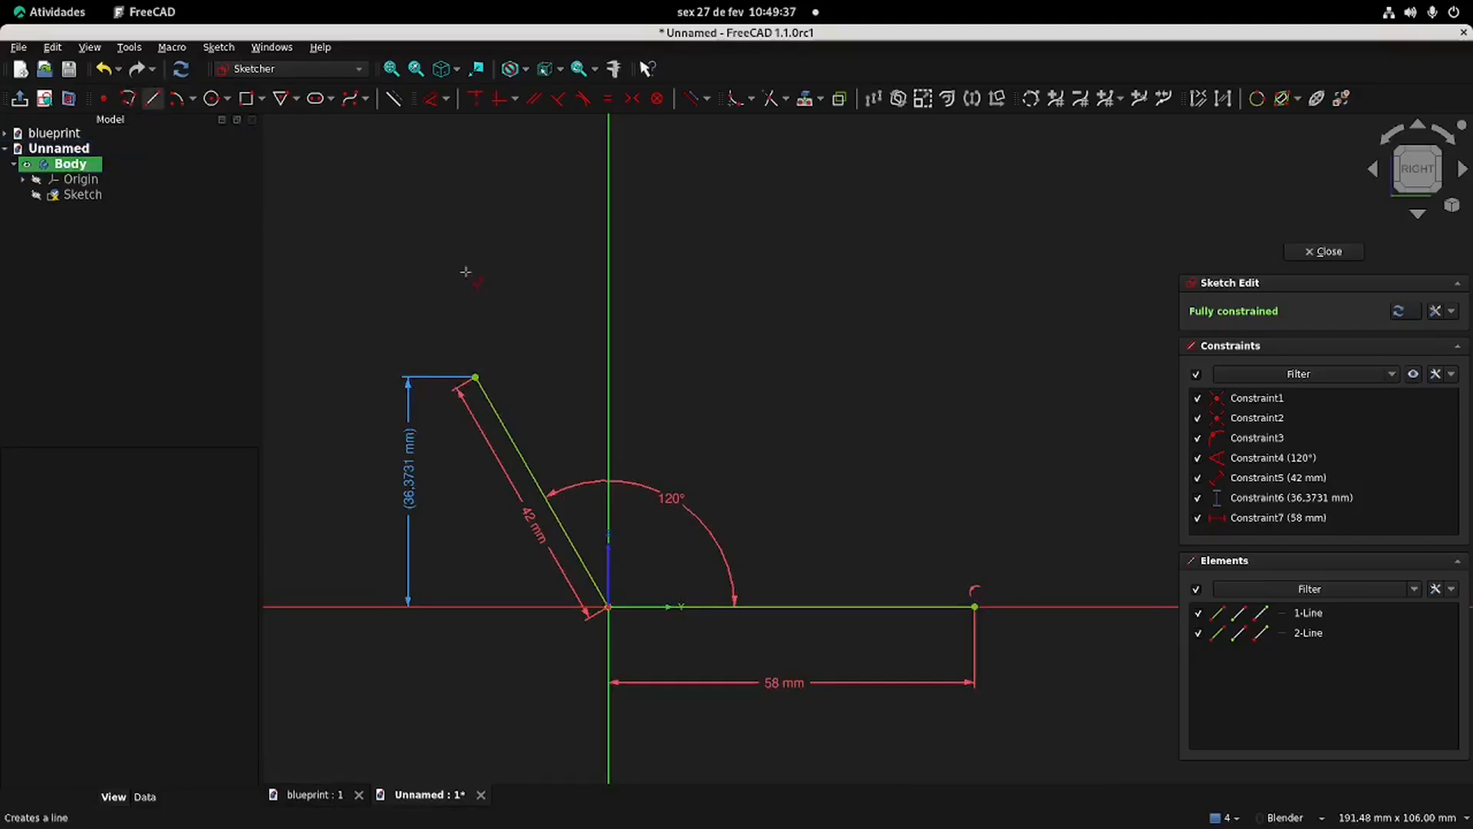
click(476, 377)
click(524, 356)
click(629, 544)
click(965, 545)
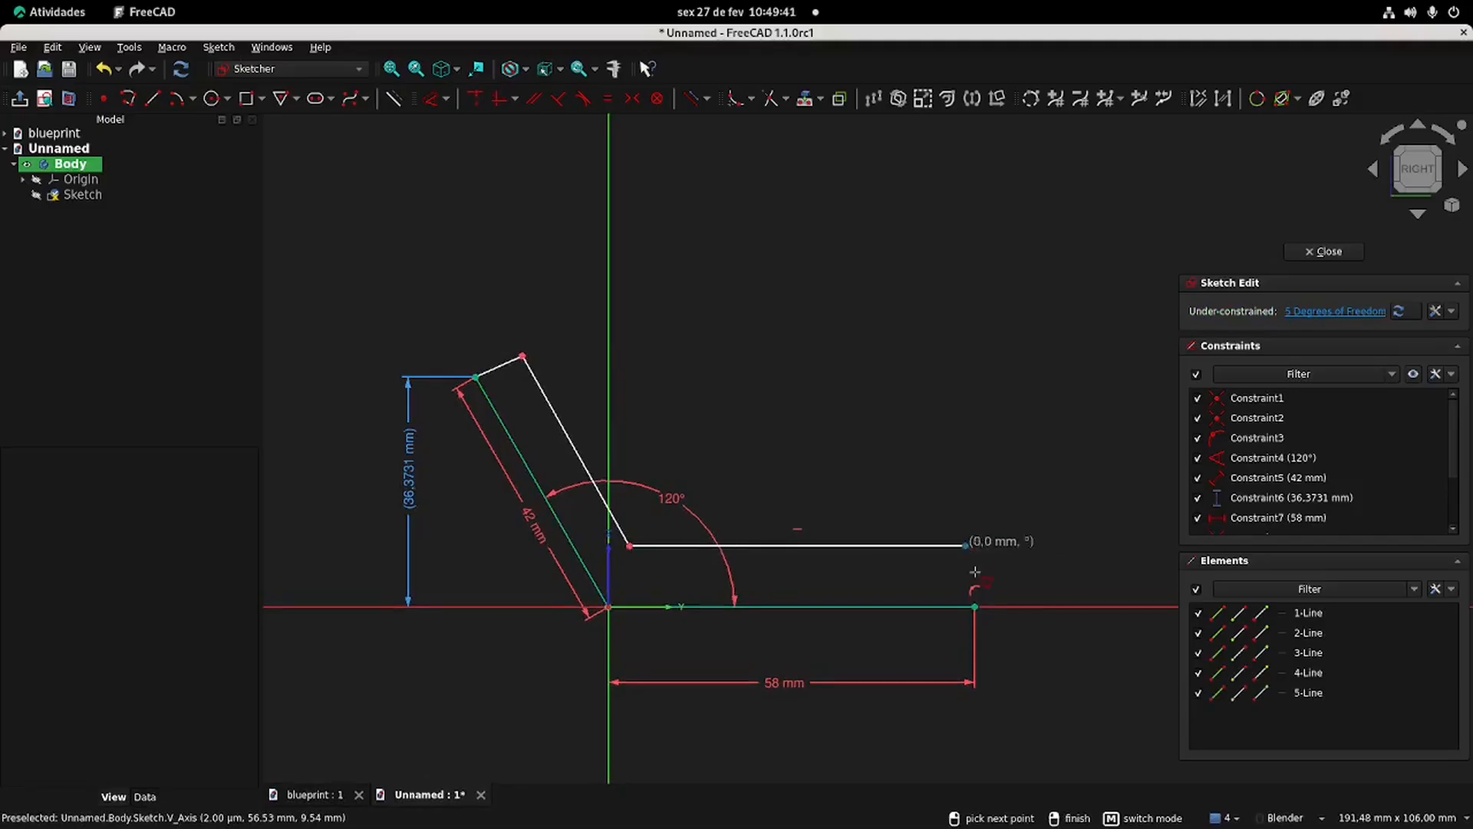
click(975, 605)
right_click(996, 521)
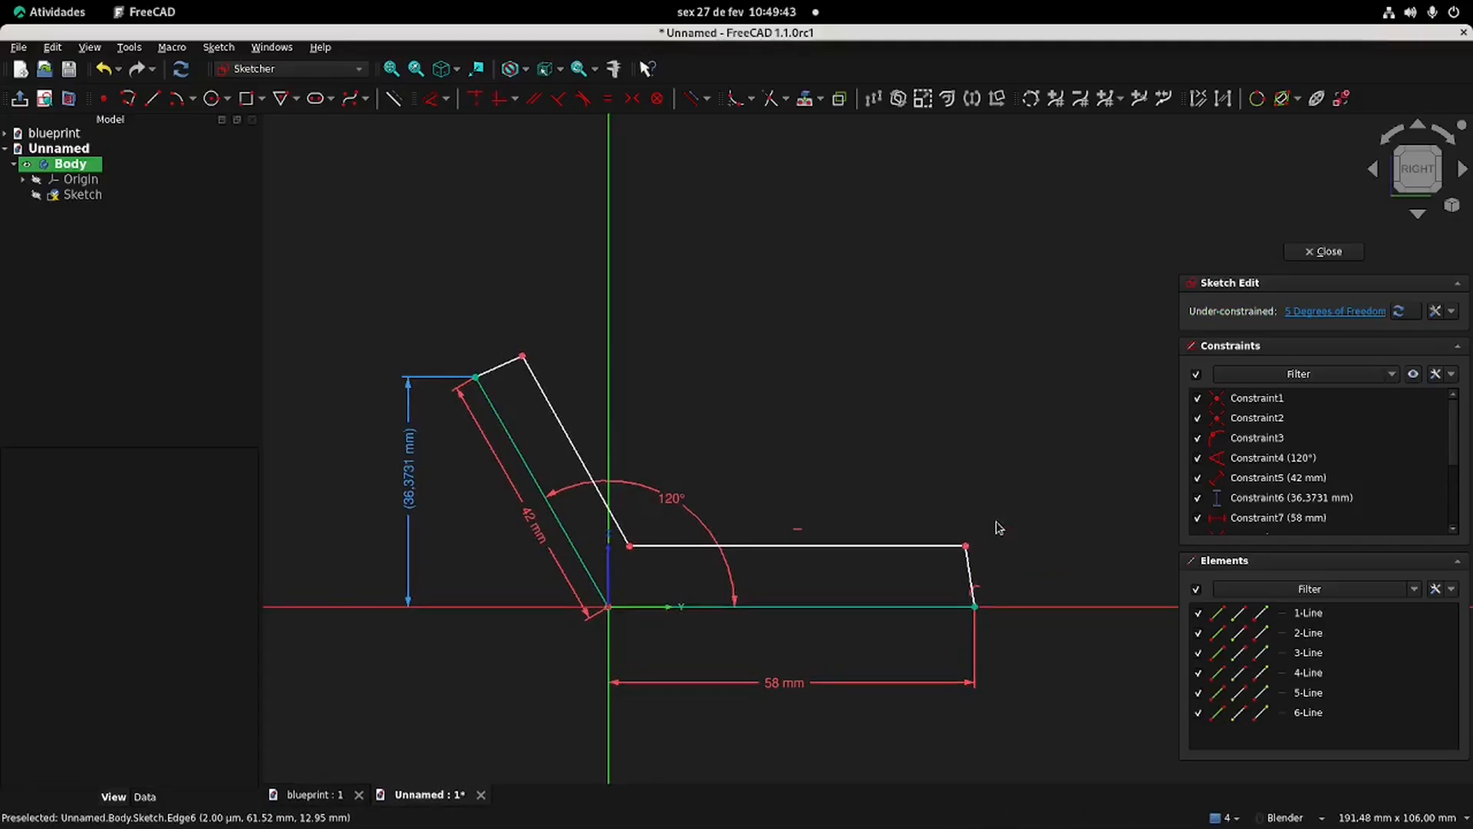
Step: Constrain the profile's short right end edge to vertical and make the inner and outer sloping edges parallel
click(969, 578)
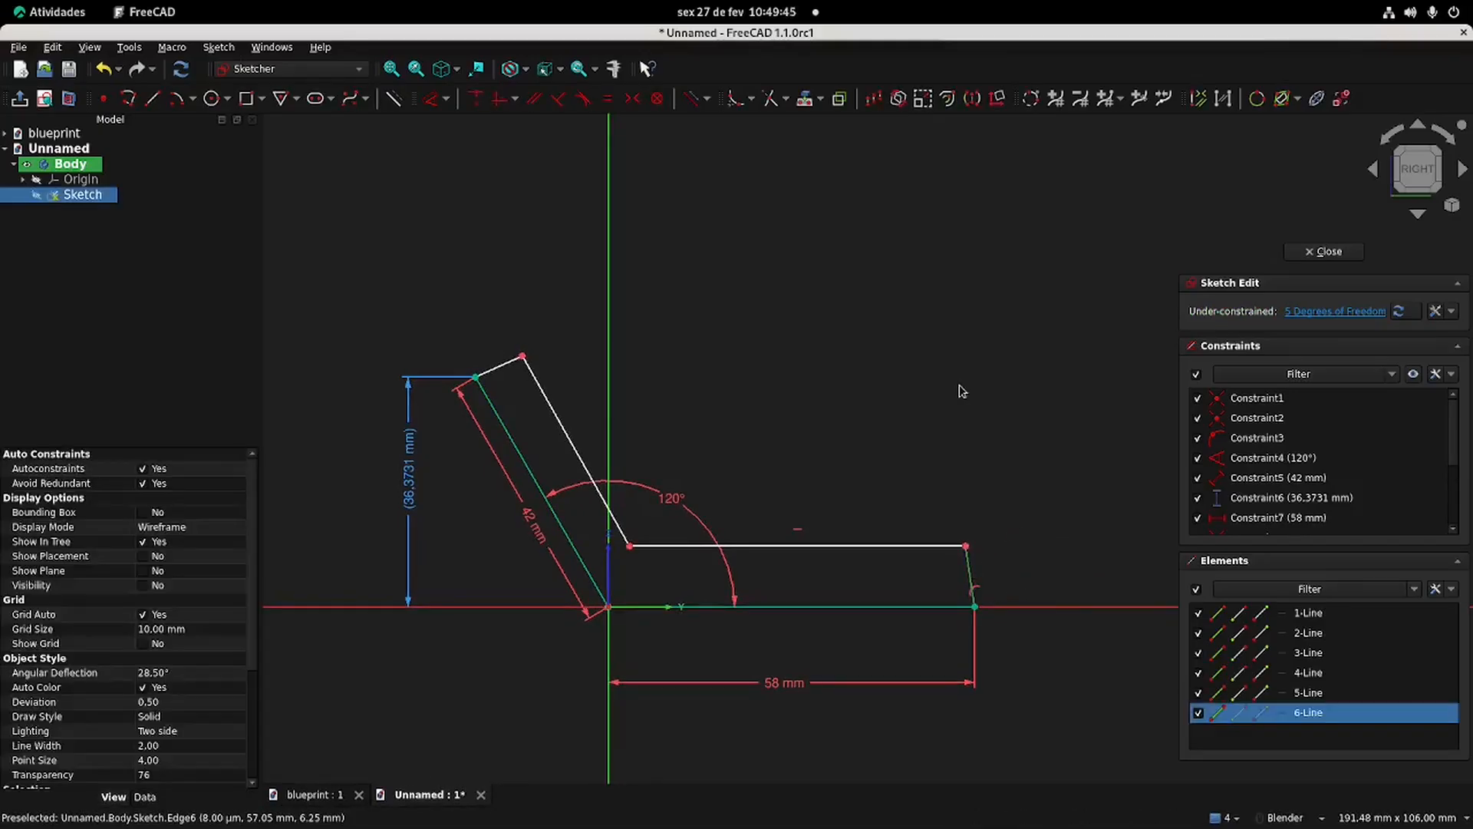
click(500, 98)
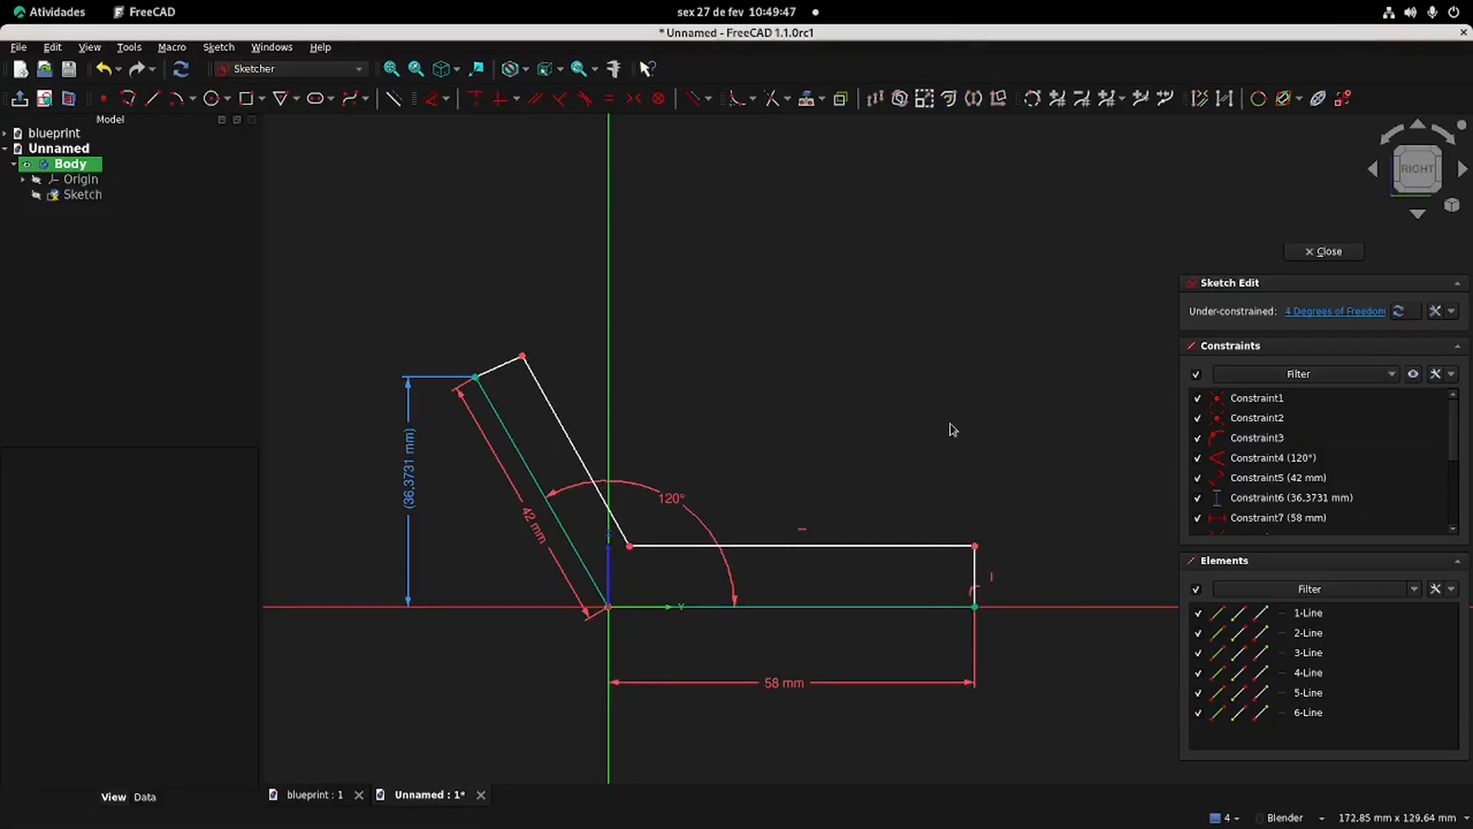
click(515, 452)
click(557, 418)
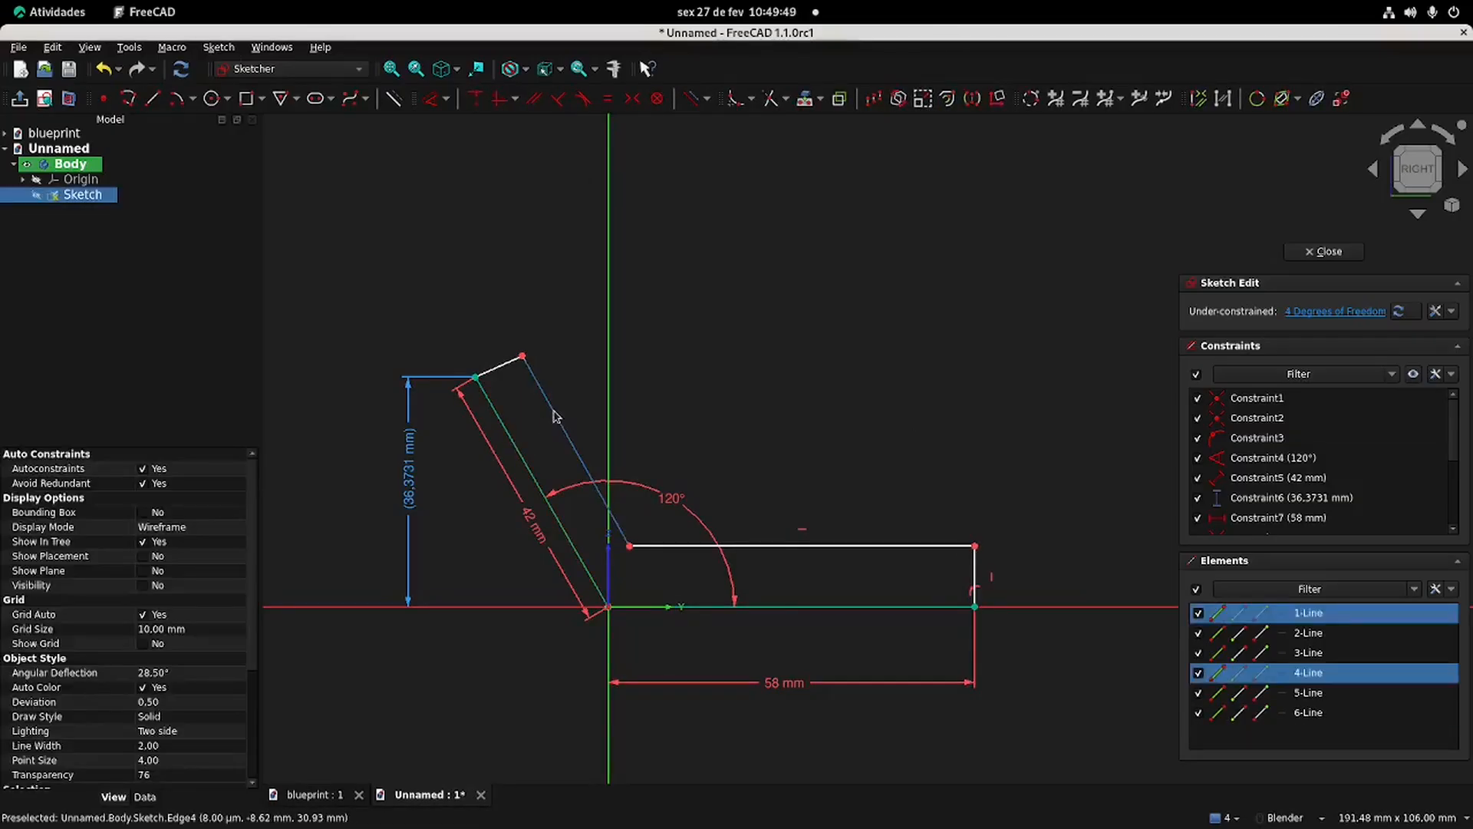
click(535, 100)
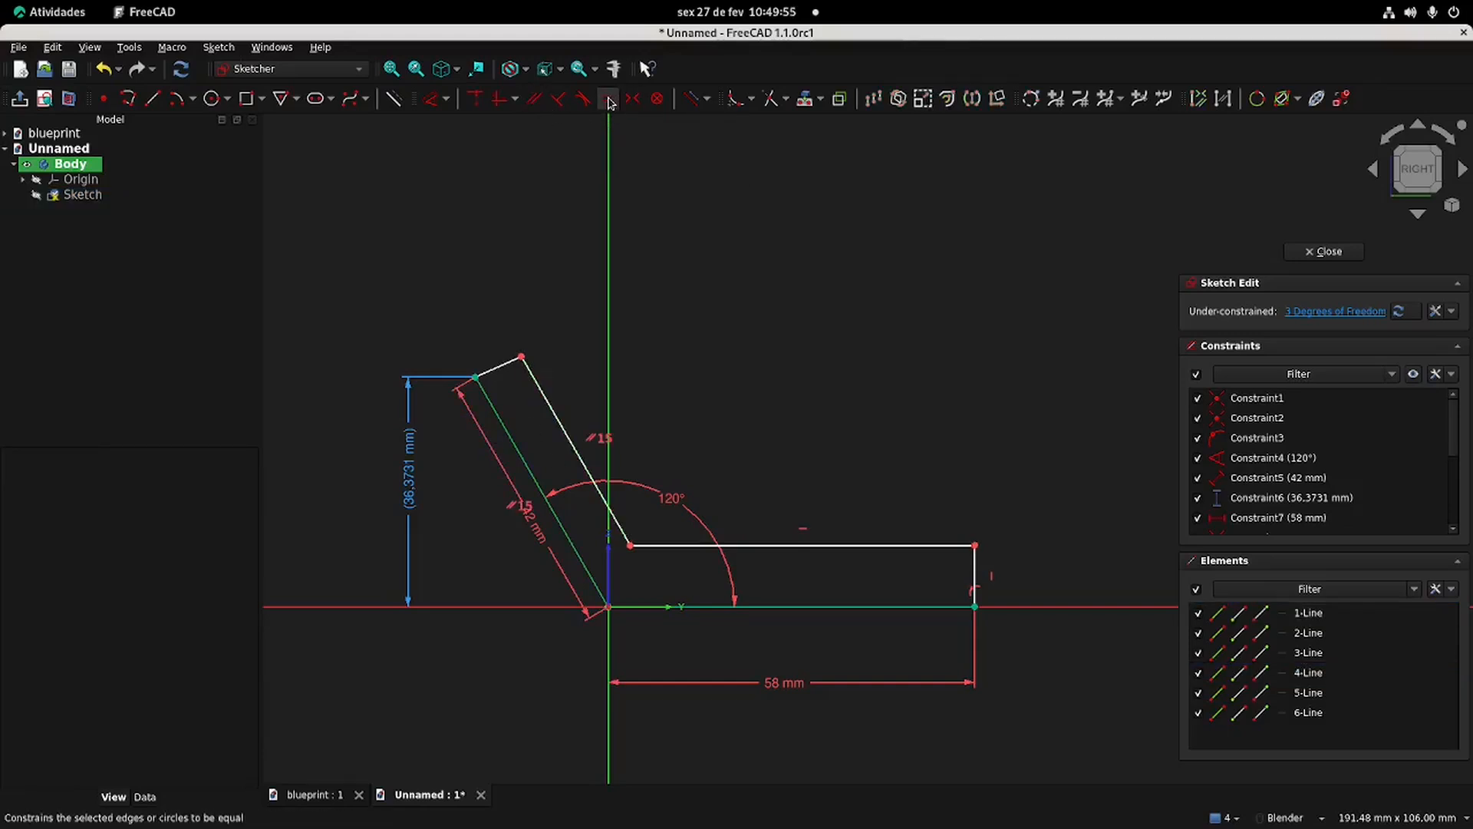
Step: Constrain the short upper end edge perpendicular to the outer sloping line of the profile
click(496, 371)
click(495, 405)
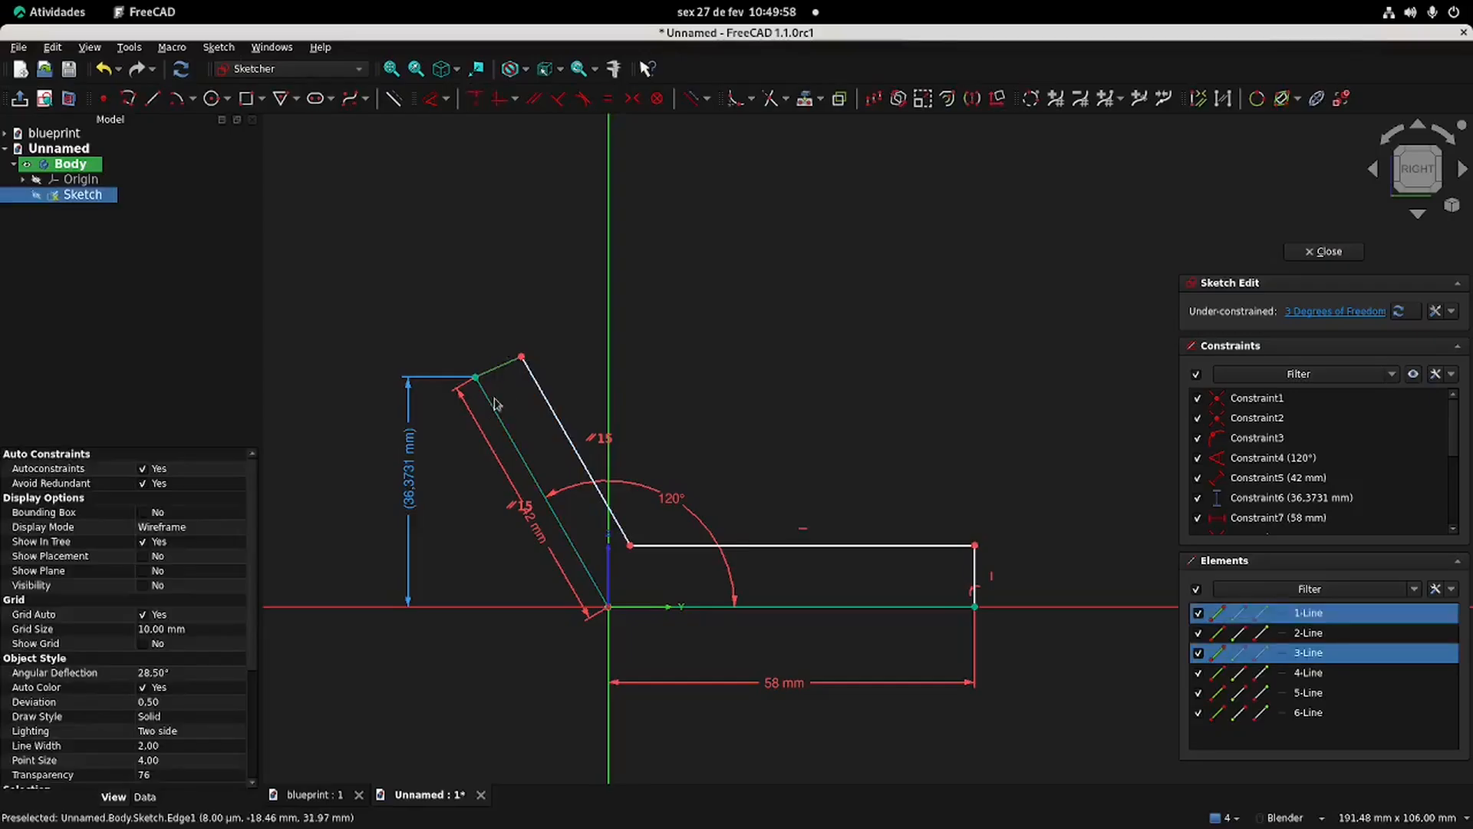
click(557, 98)
Step: Check the plate thicknesses on the blueprint and make the profile's two short end edges equal in length
click(502, 372)
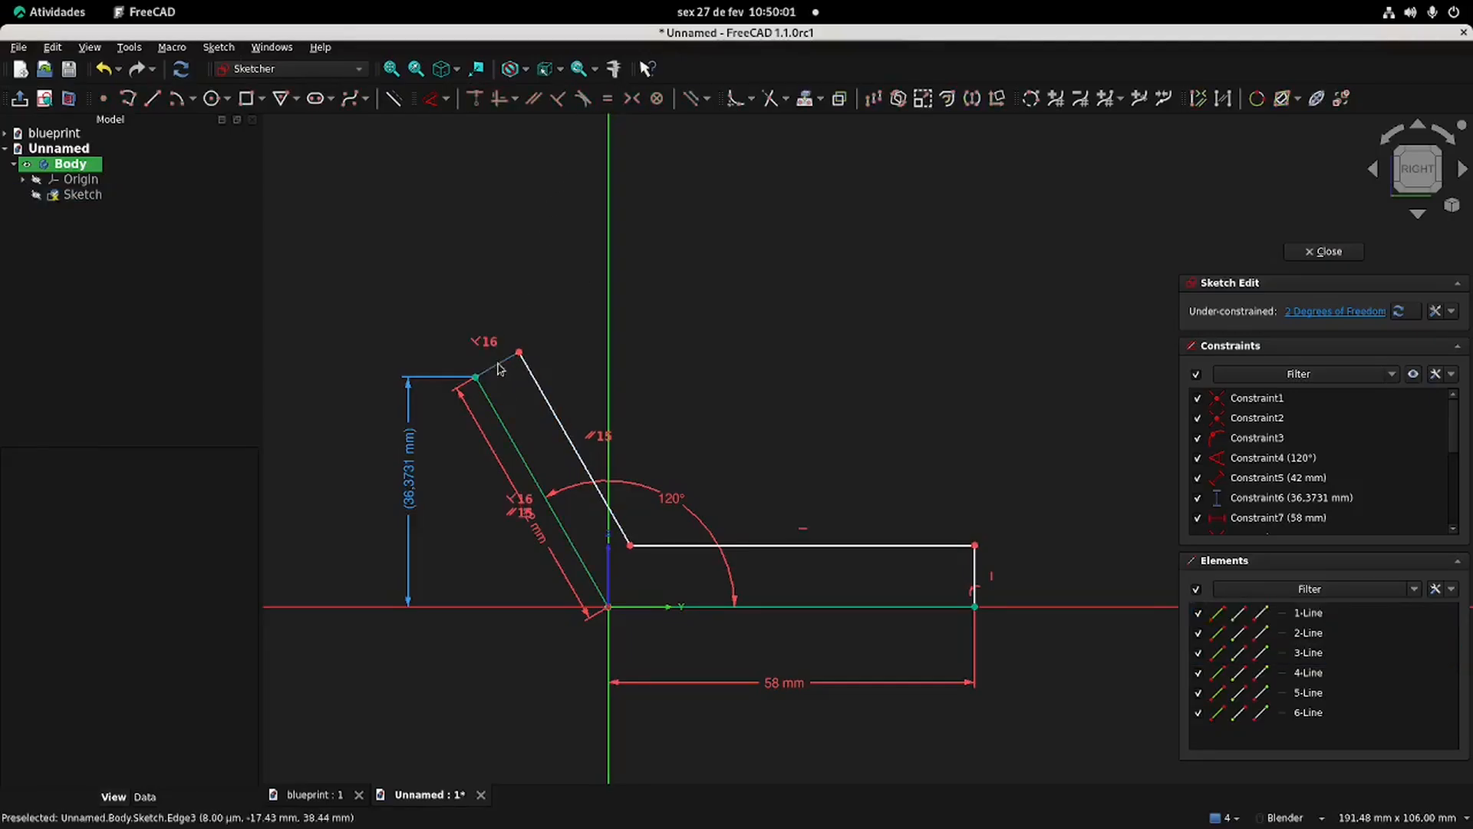
click(975, 572)
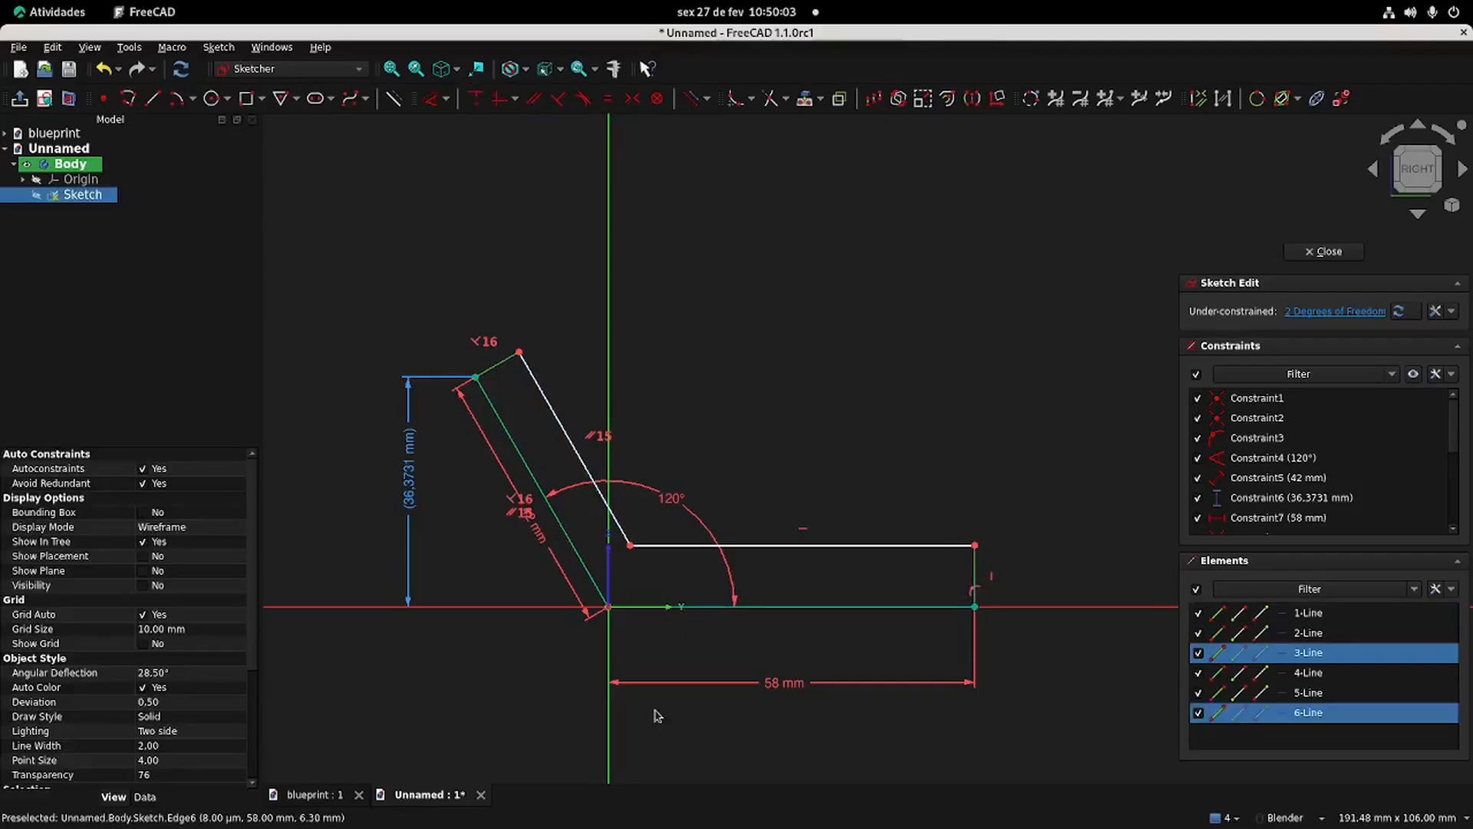
click(313, 794)
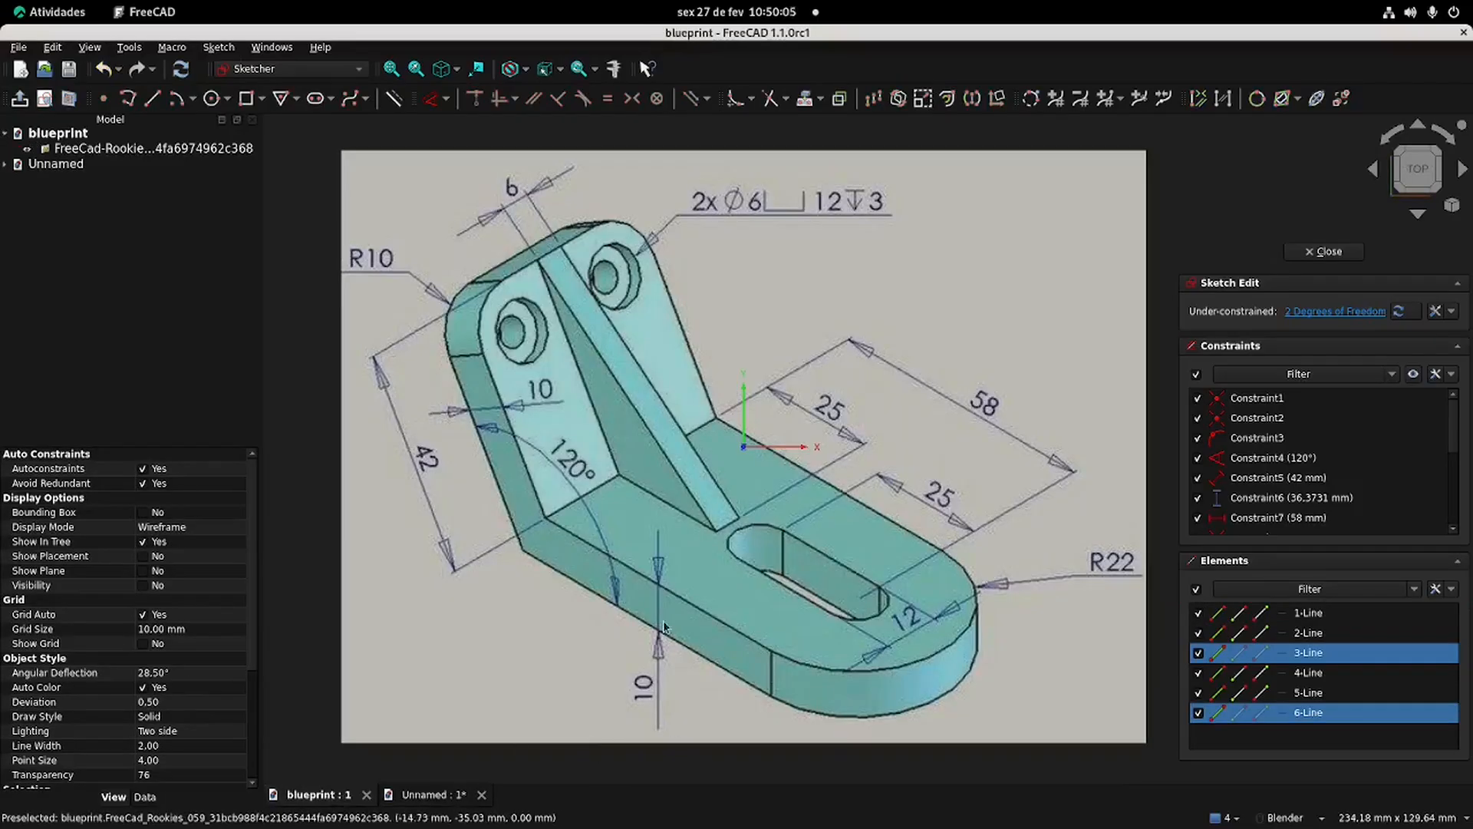
click(430, 795)
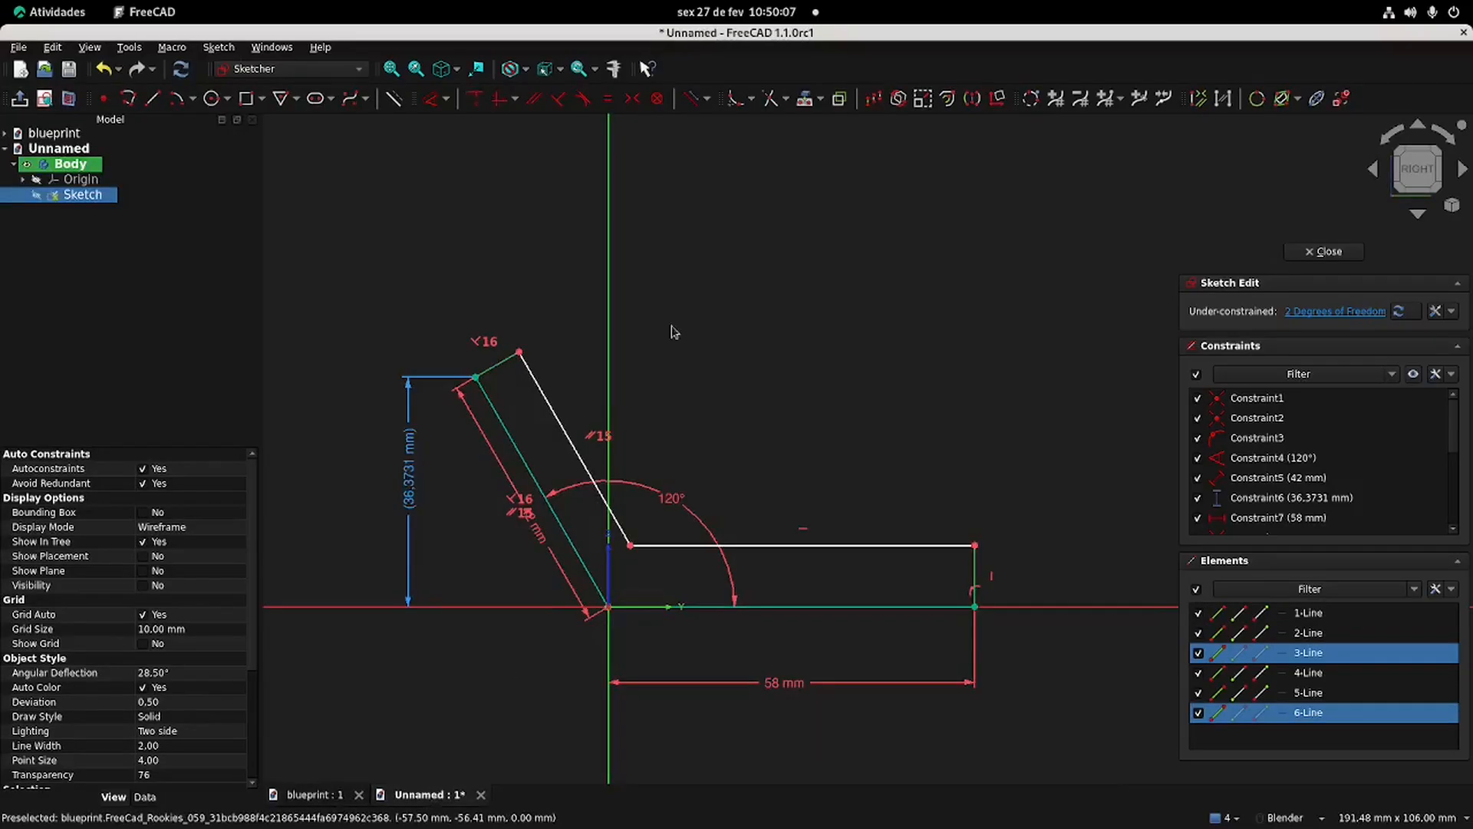
click(554, 100)
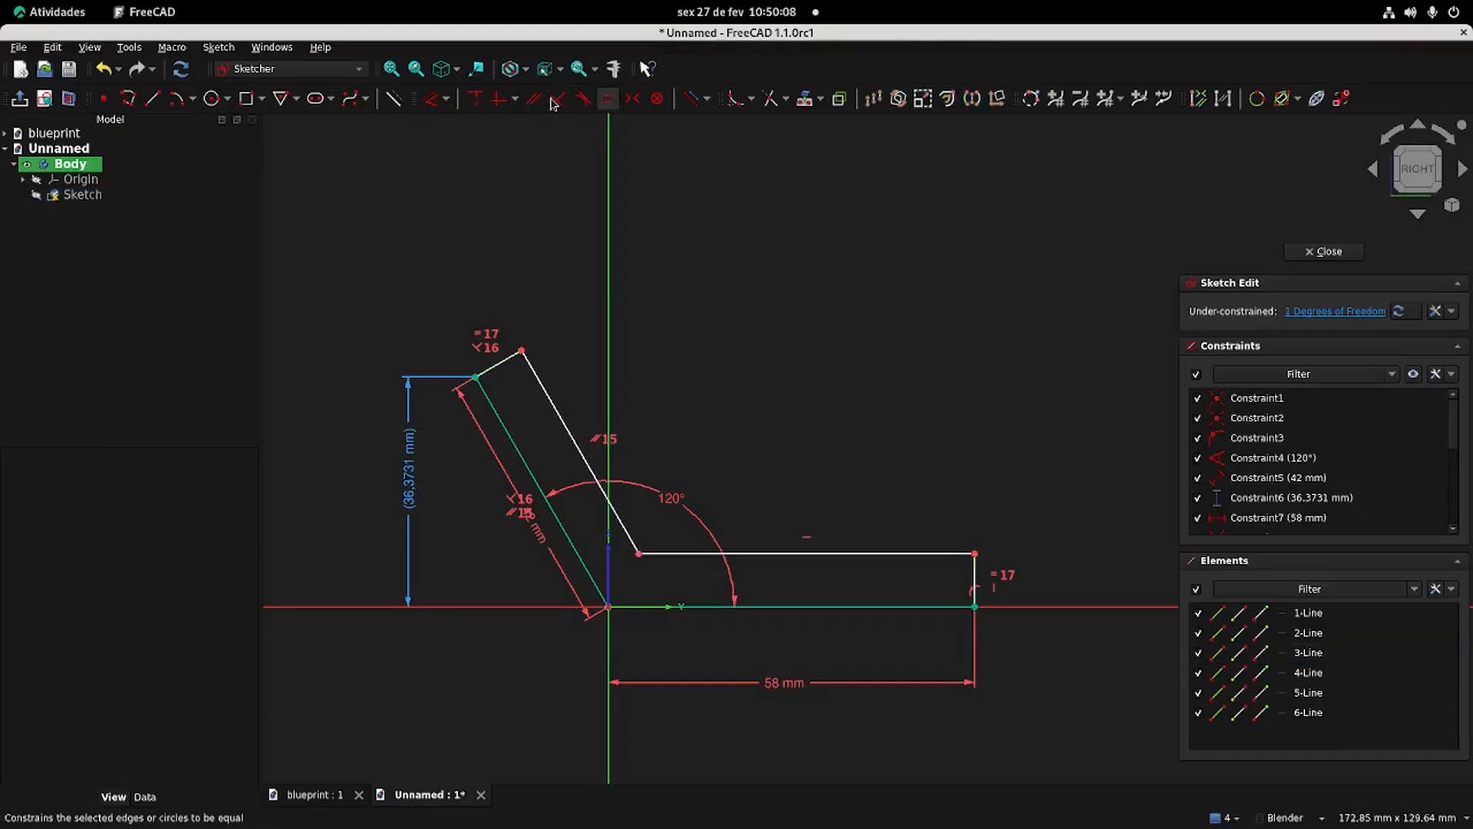
Step: Dimension the short vertical end edge at 10 mm and close the profile sketch
click(434, 98)
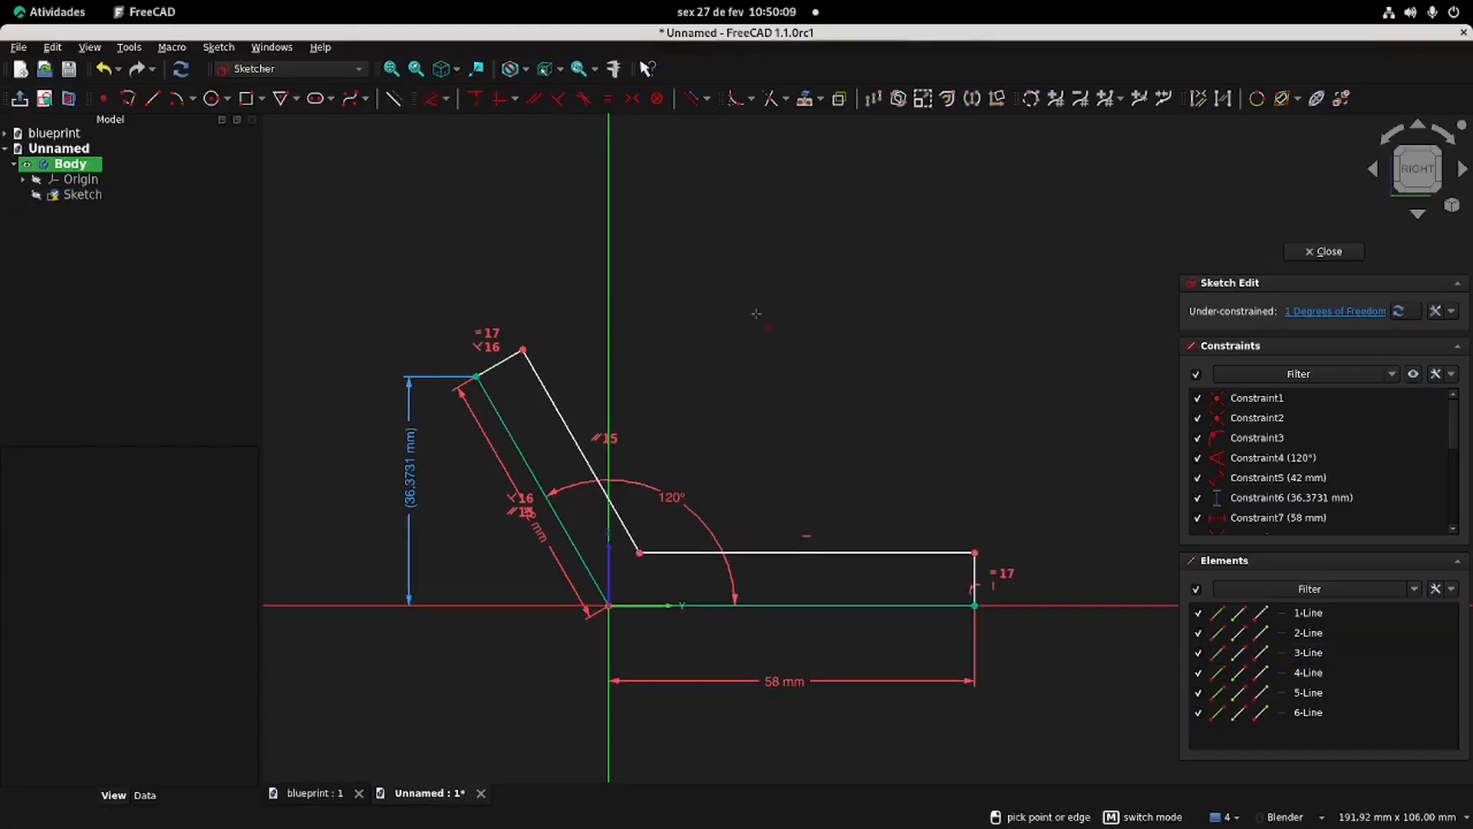
click(975, 575)
click(1029, 526)
text(0)
key(Return)
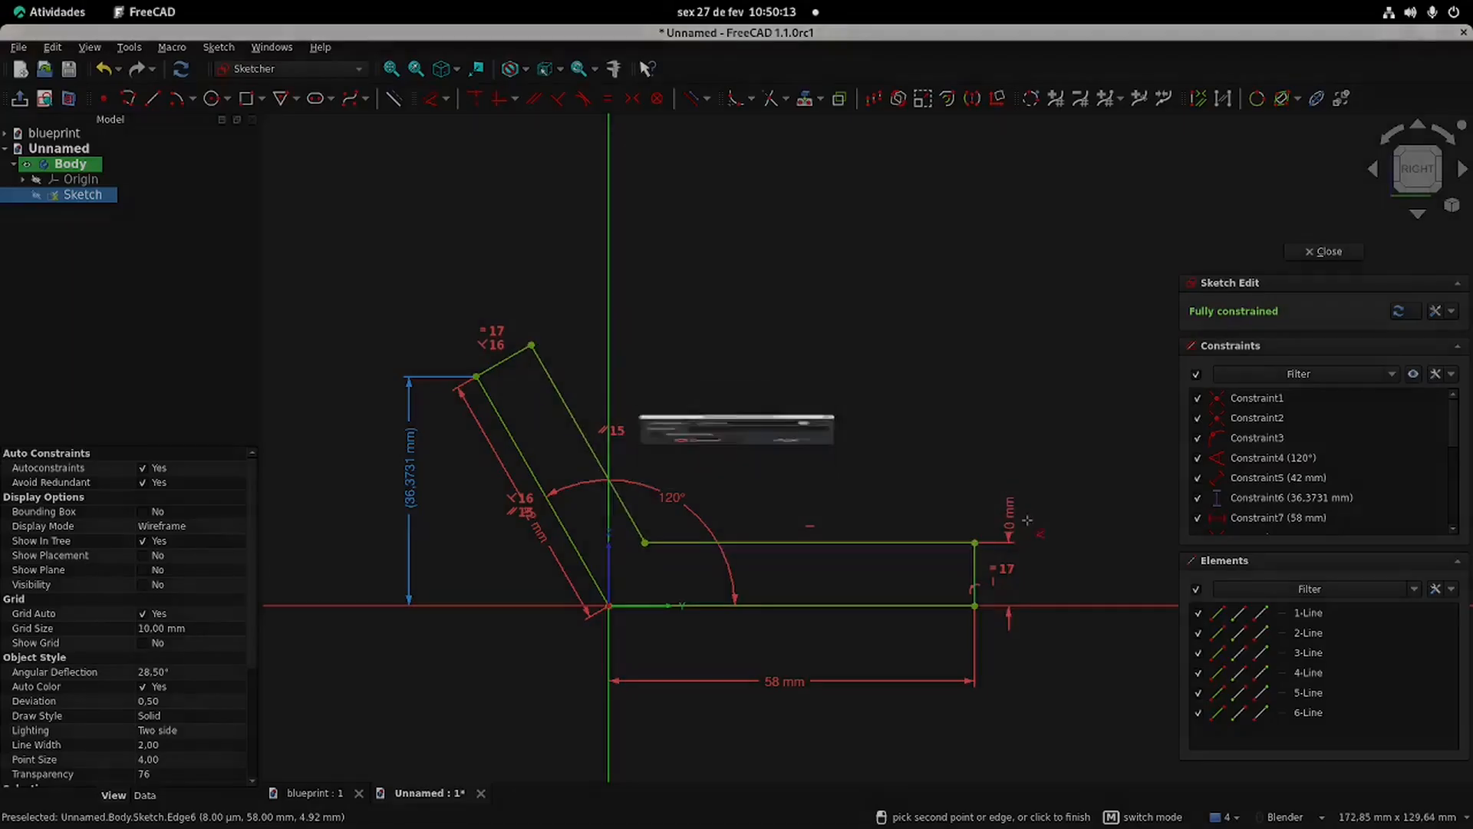
click(1328, 252)
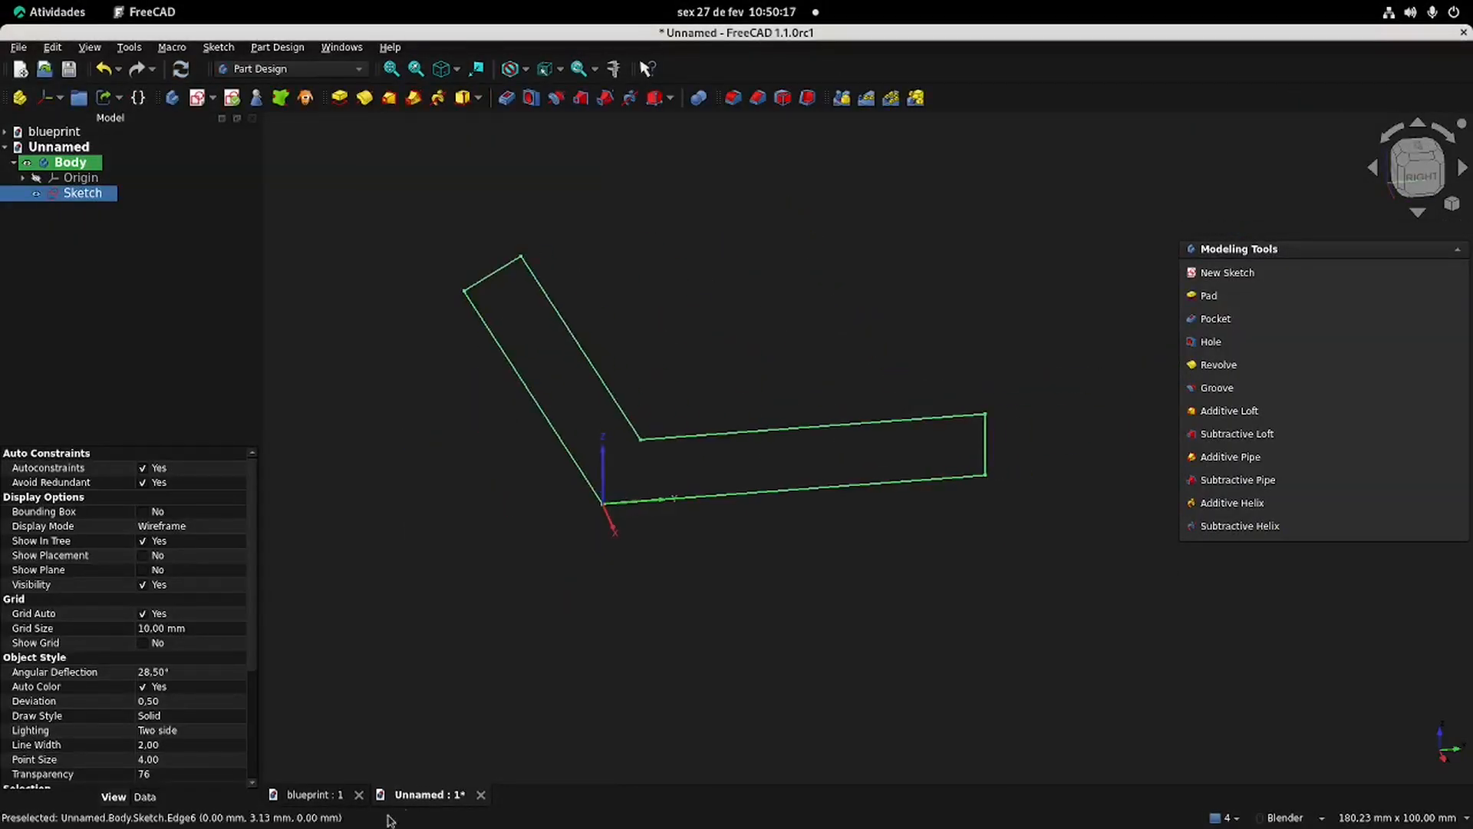
Step: Check the end radius on the blueprint and pad the profile symmetrically with a length of 22 mm
click(313, 794)
shift+middle_drag(796, 505, 815, 500)
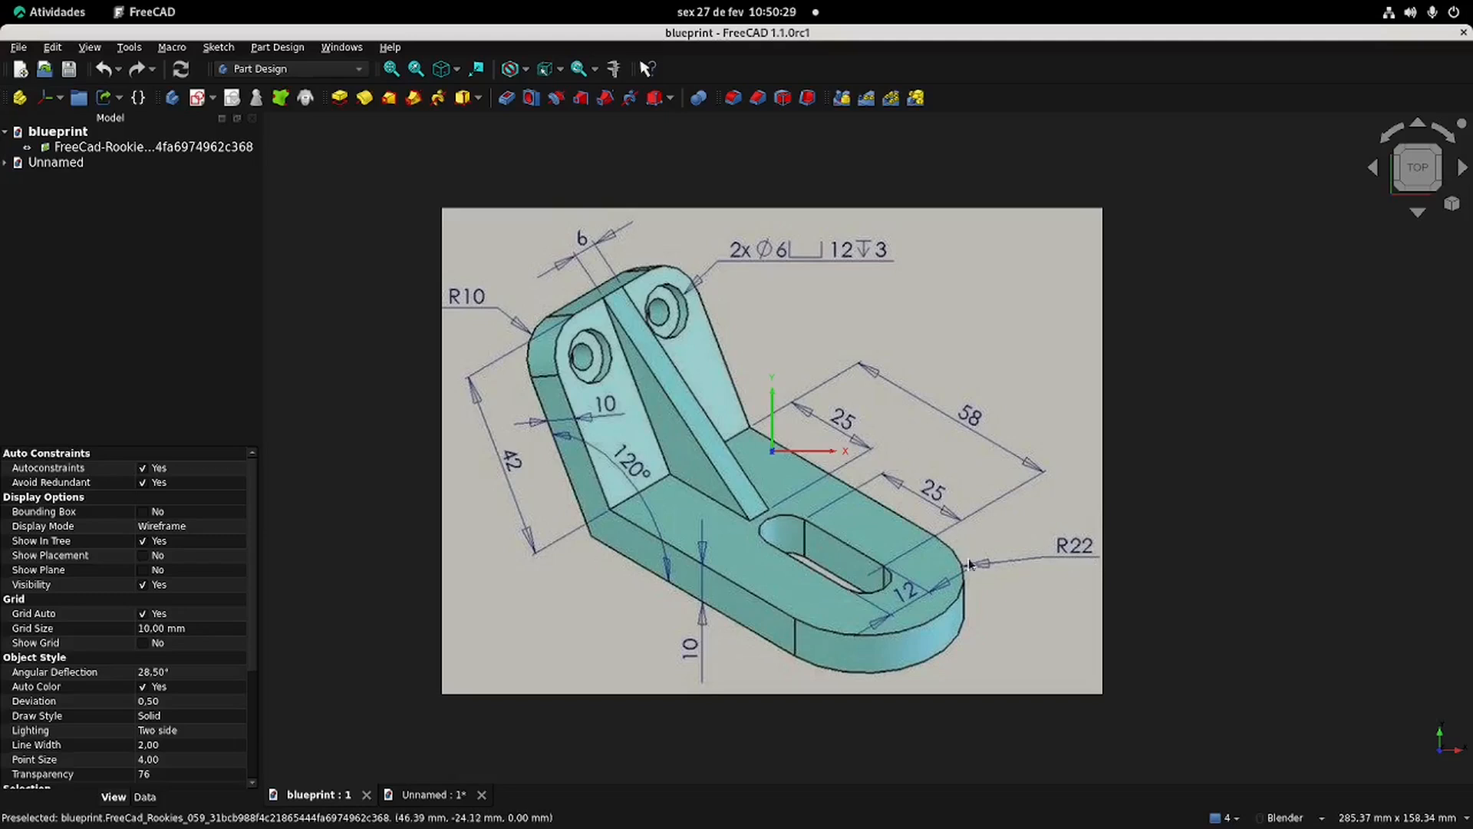
click(431, 794)
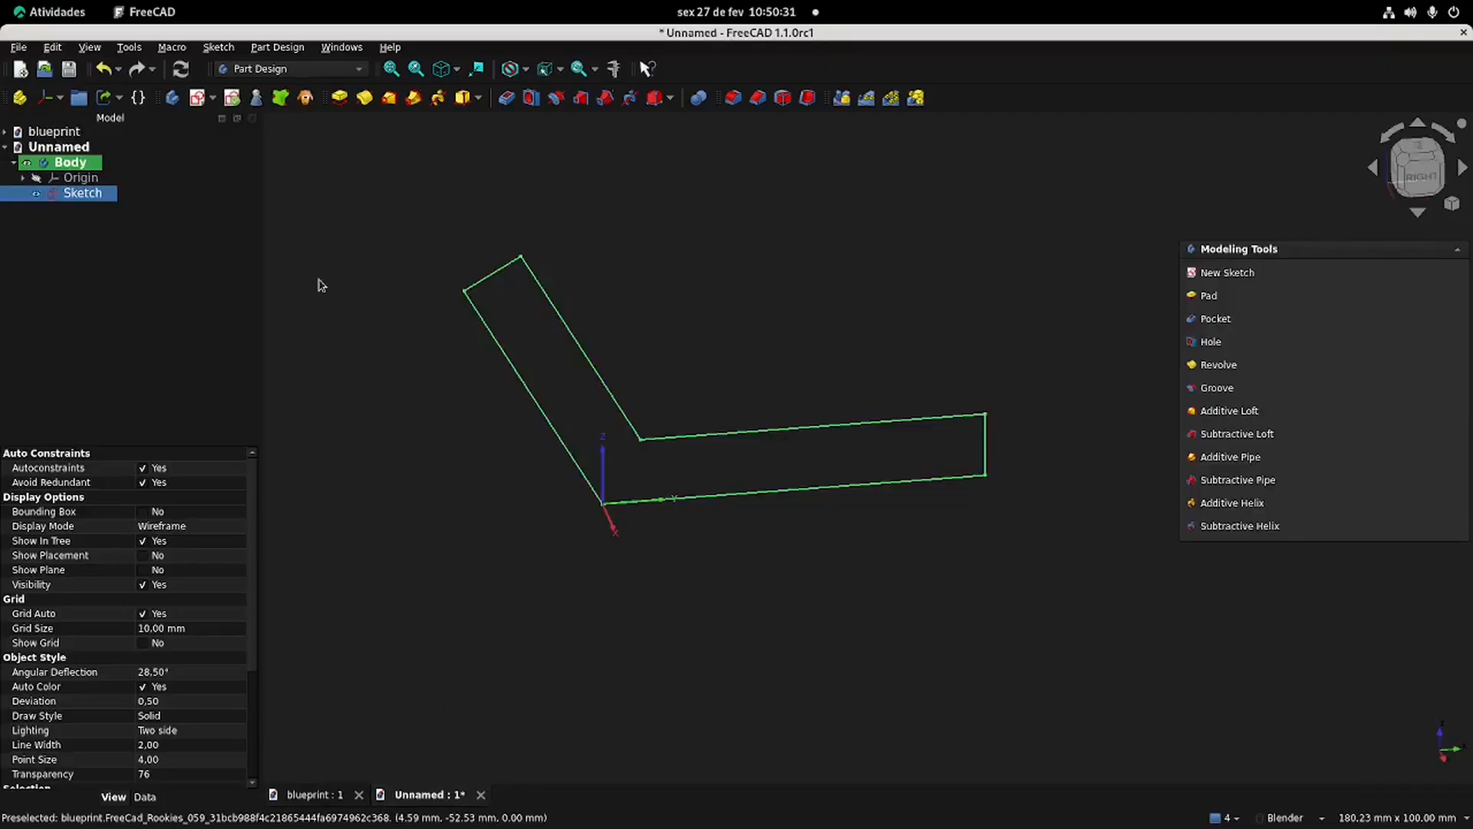
click(339, 97)
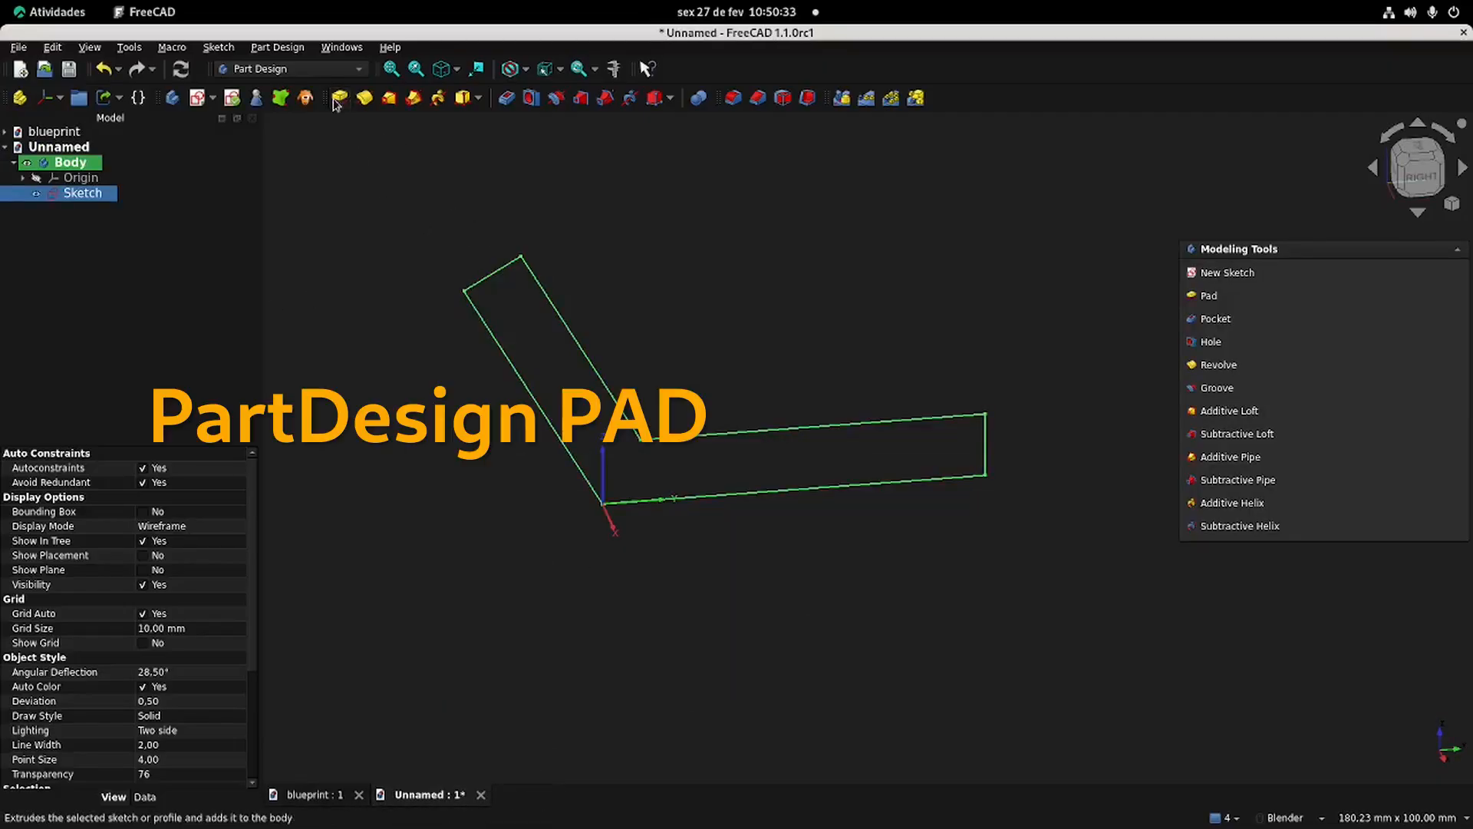
middle_drag(752, 366, 660, 385)
middle_drag(1041, 361, 1020, 439)
click(1409, 311)
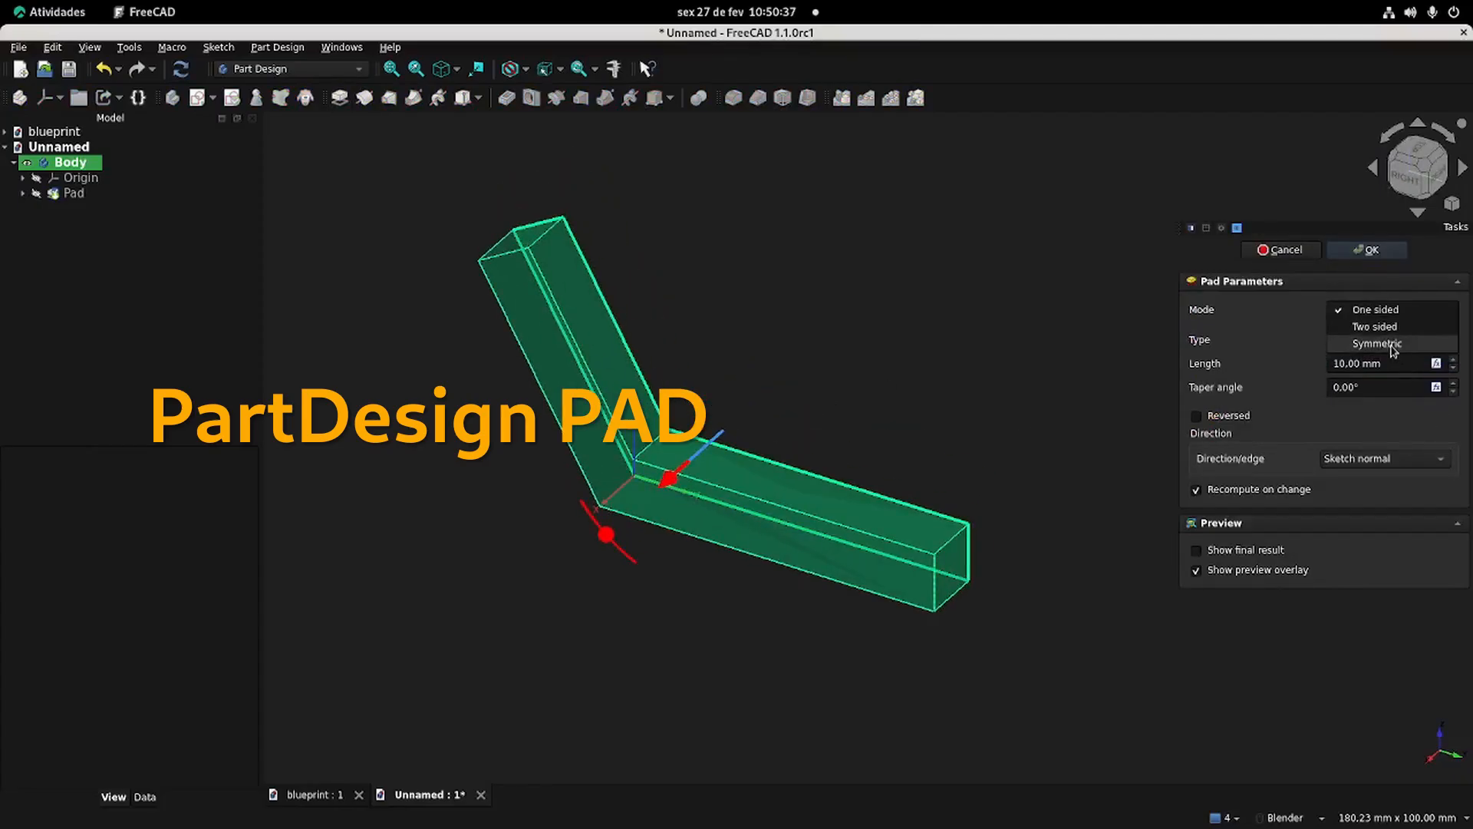
click(1393, 343)
click(1400, 363)
drag(1399, 363, 1333, 365)
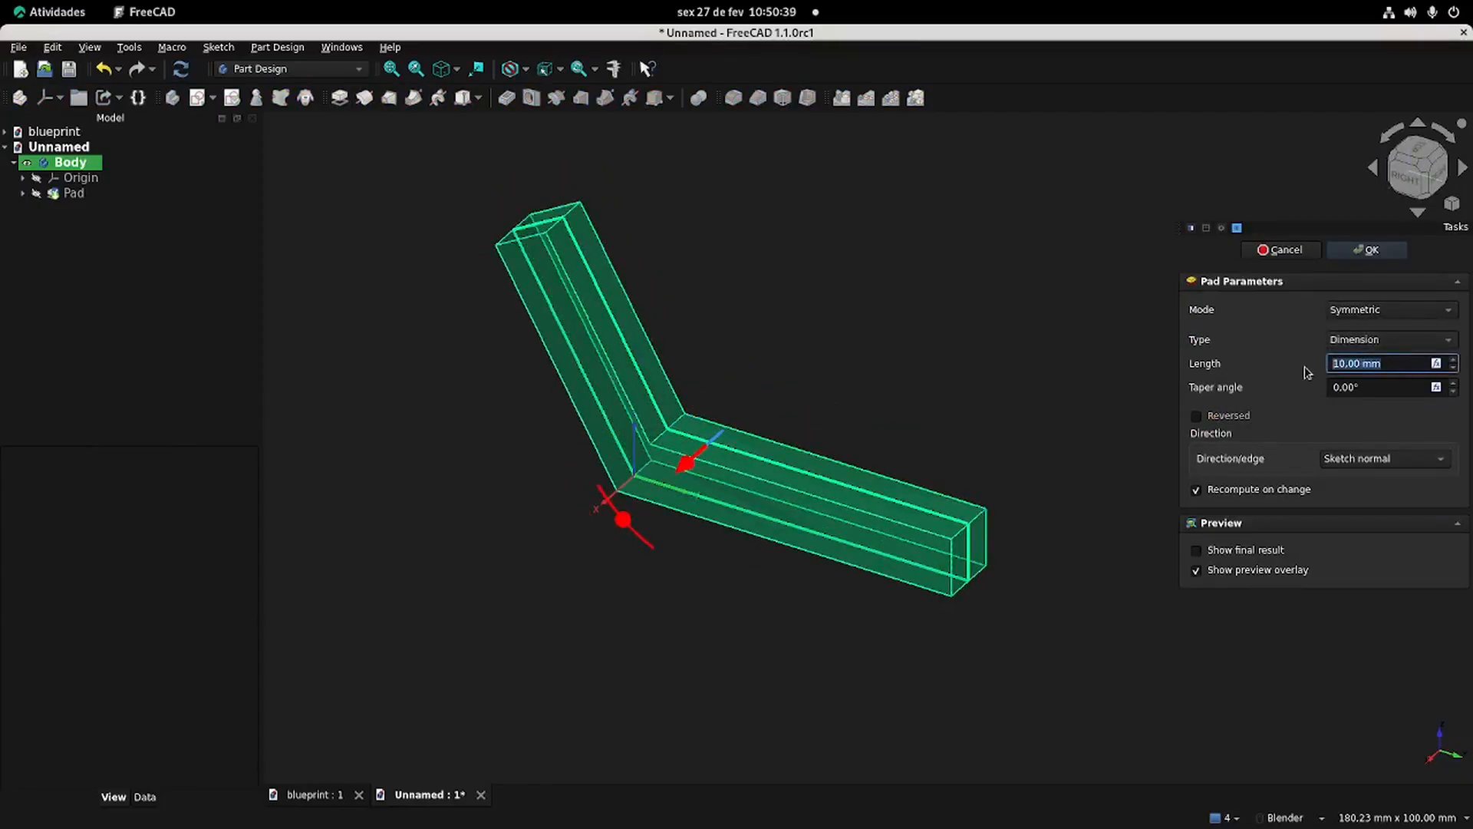
text(22)
drag(1384, 364, 1290, 367)
text(22)
key(Return)
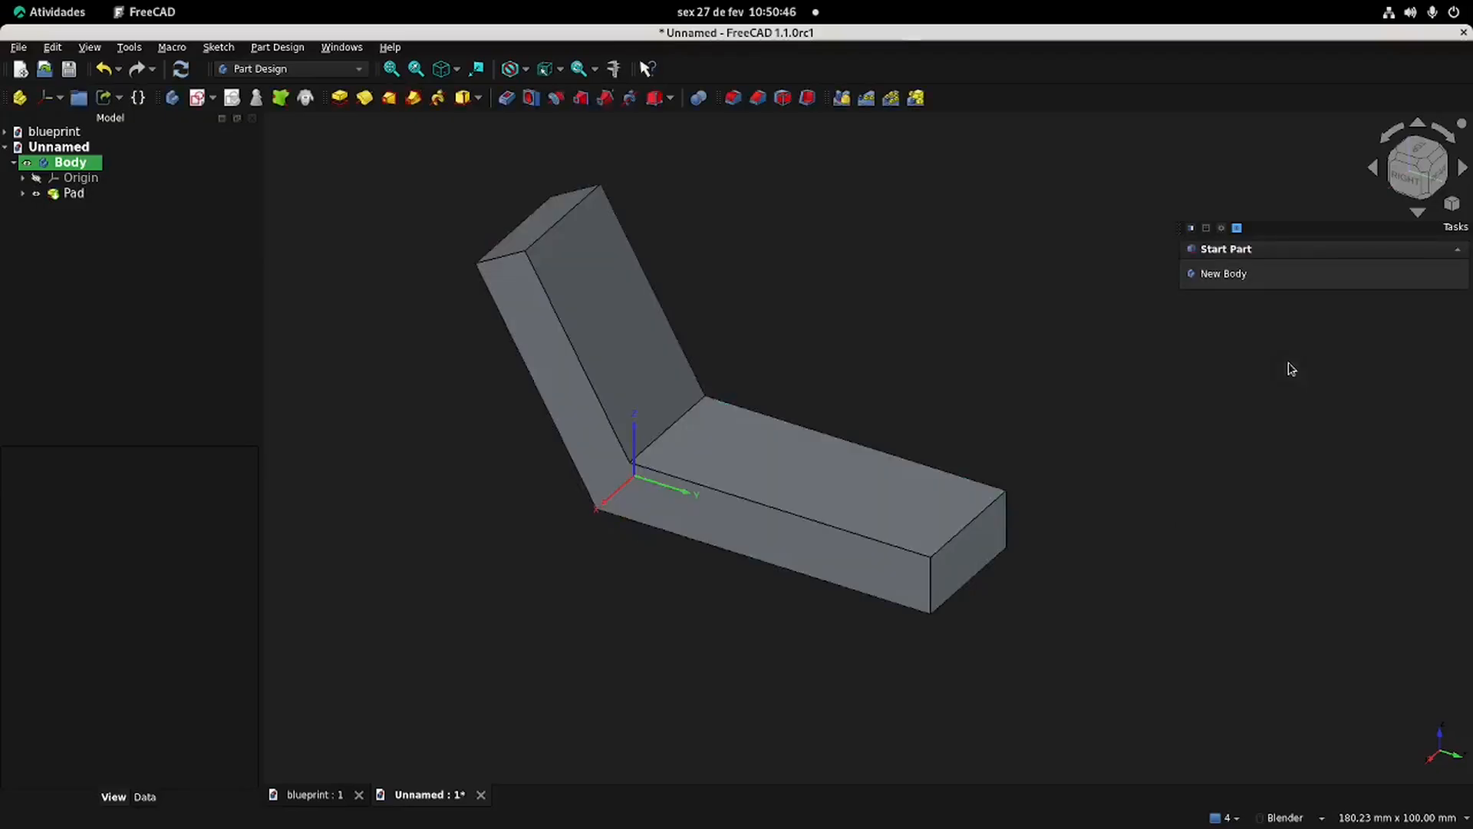
Step: Double the existing pad's length to 44 mm with the expression 22*2 in its properties
click(77, 198)
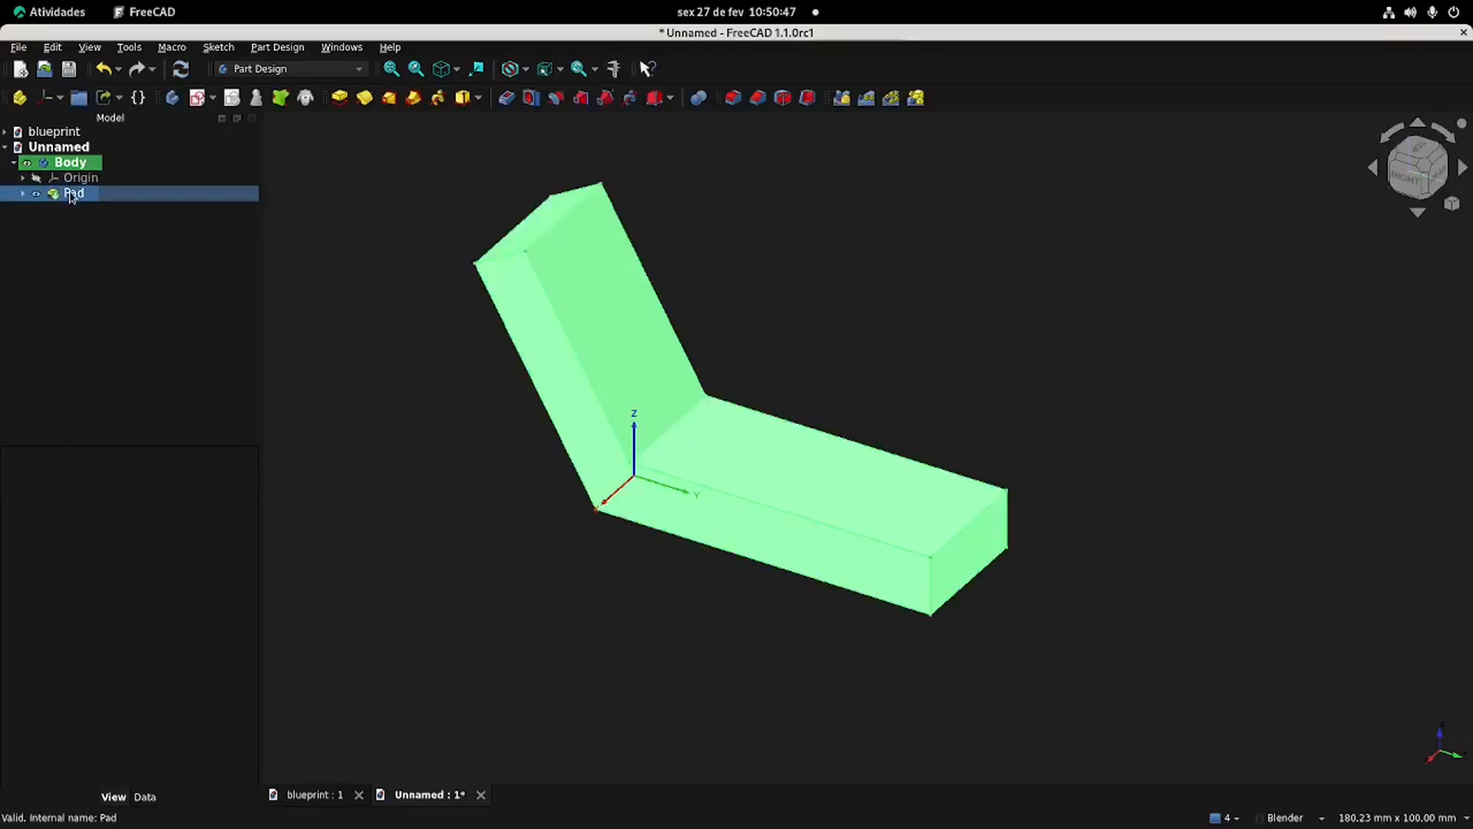
click(146, 798)
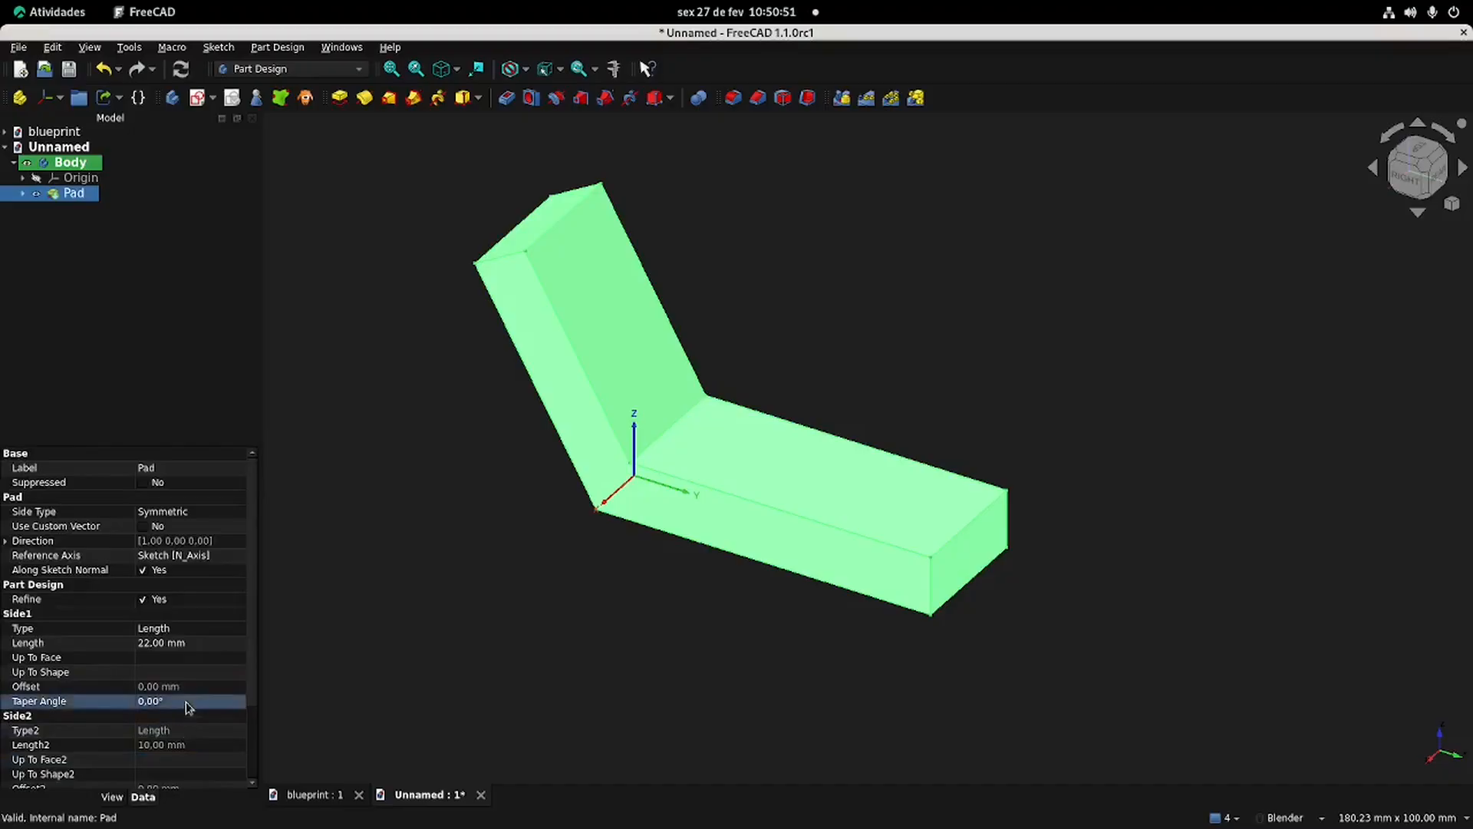
click(192, 643)
click(190, 642)
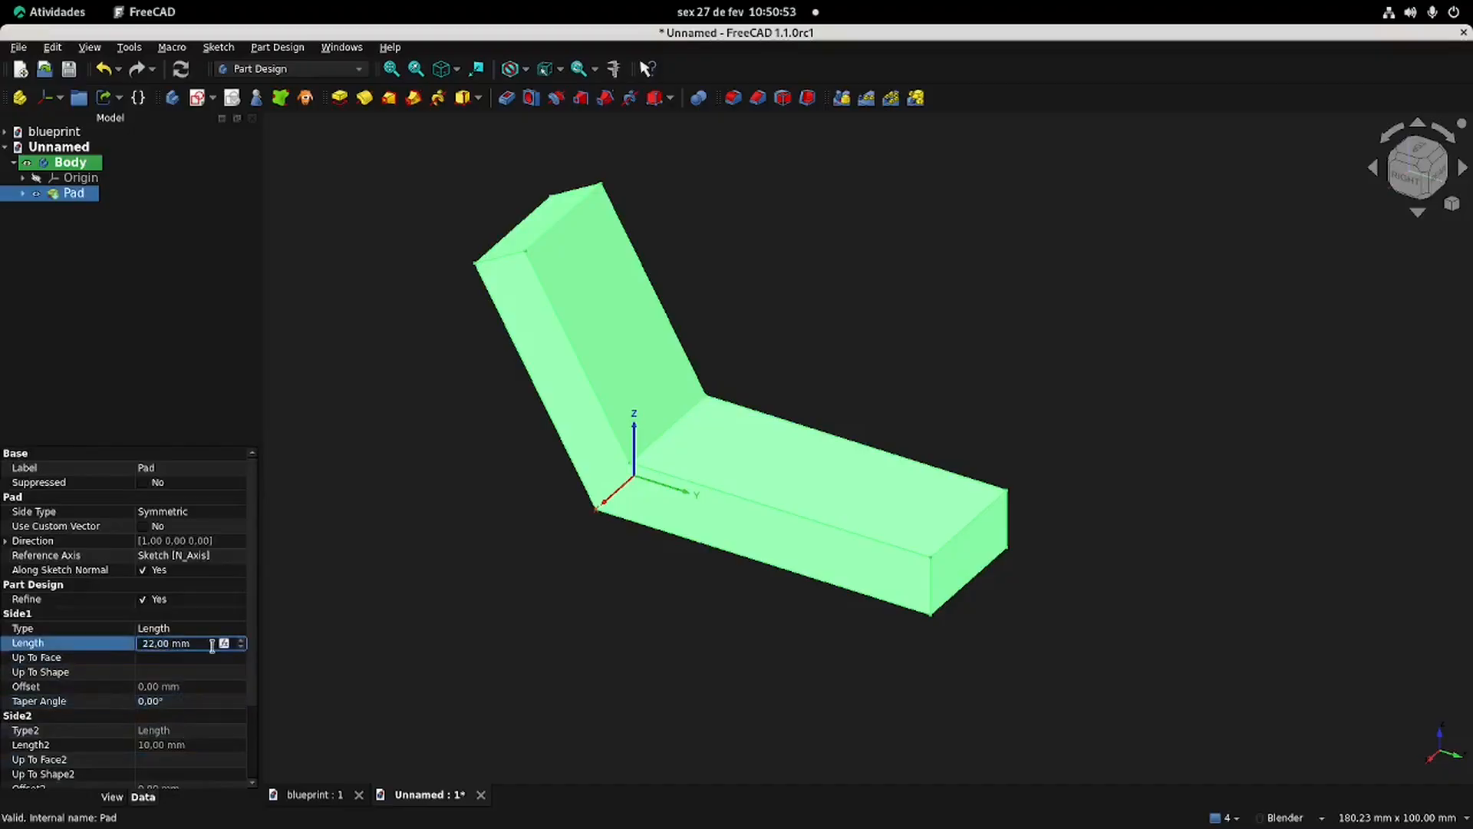
text(*2)
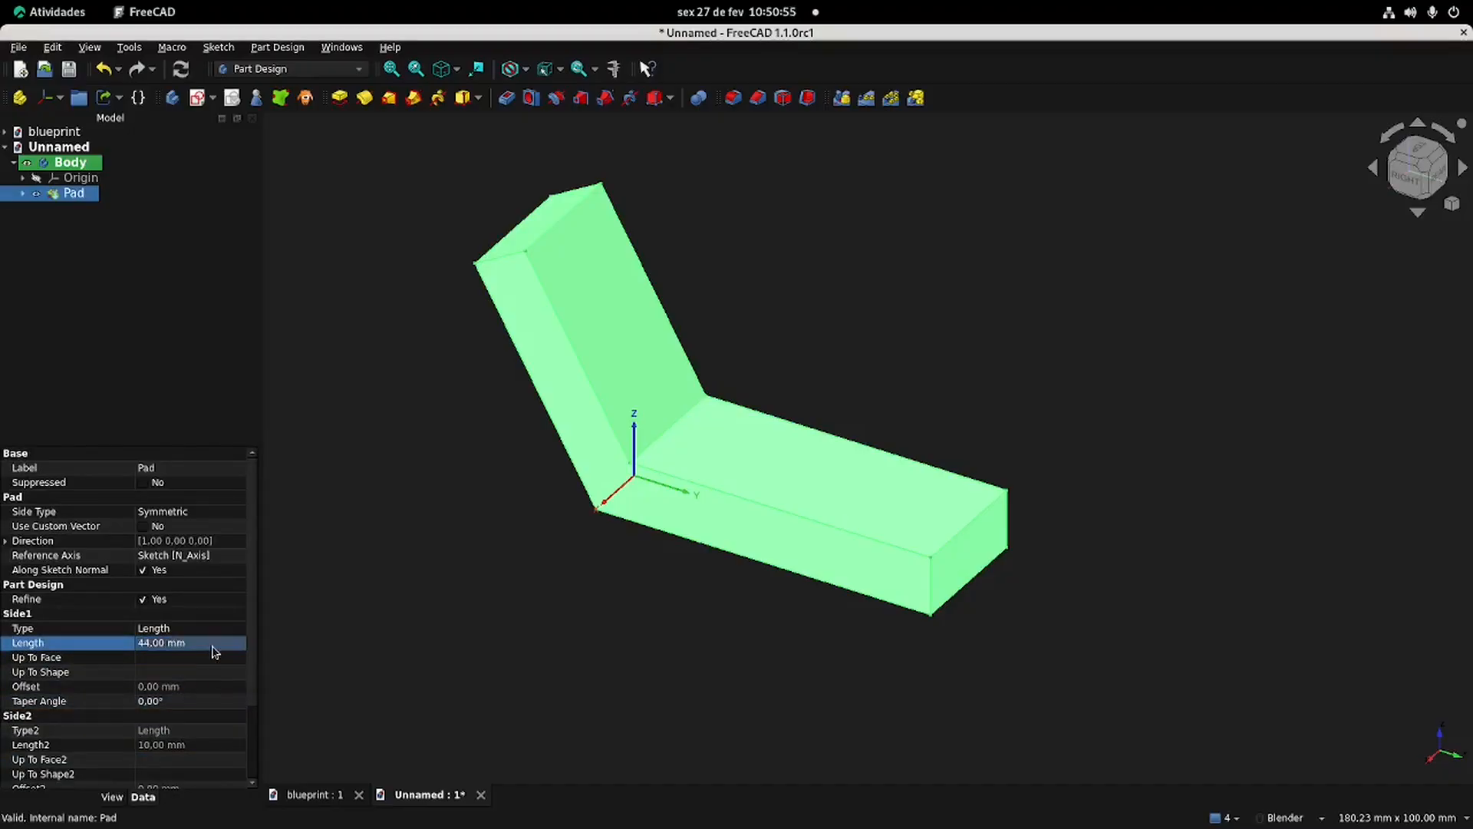
key(Return)
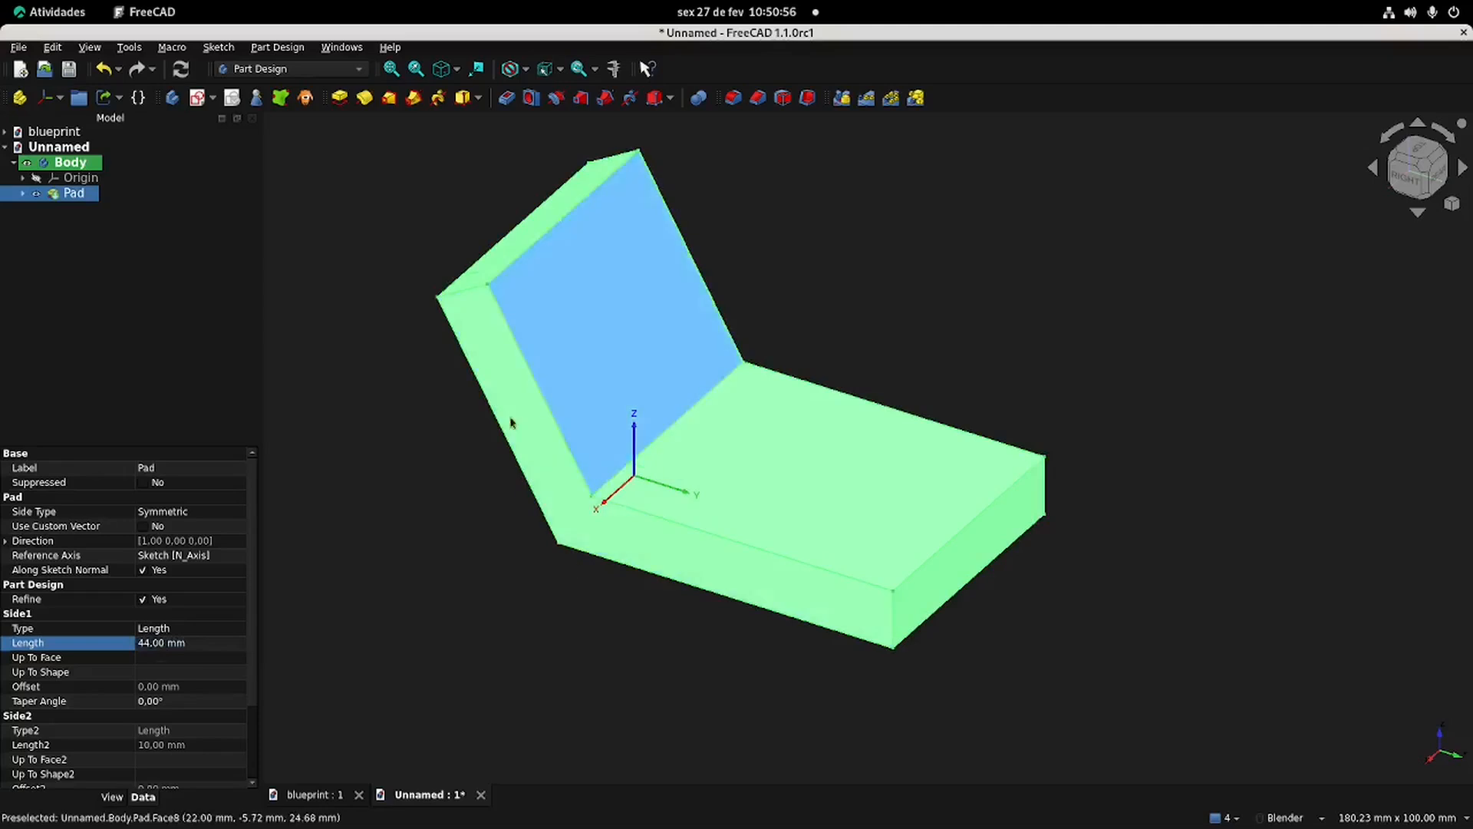
click(444, 494)
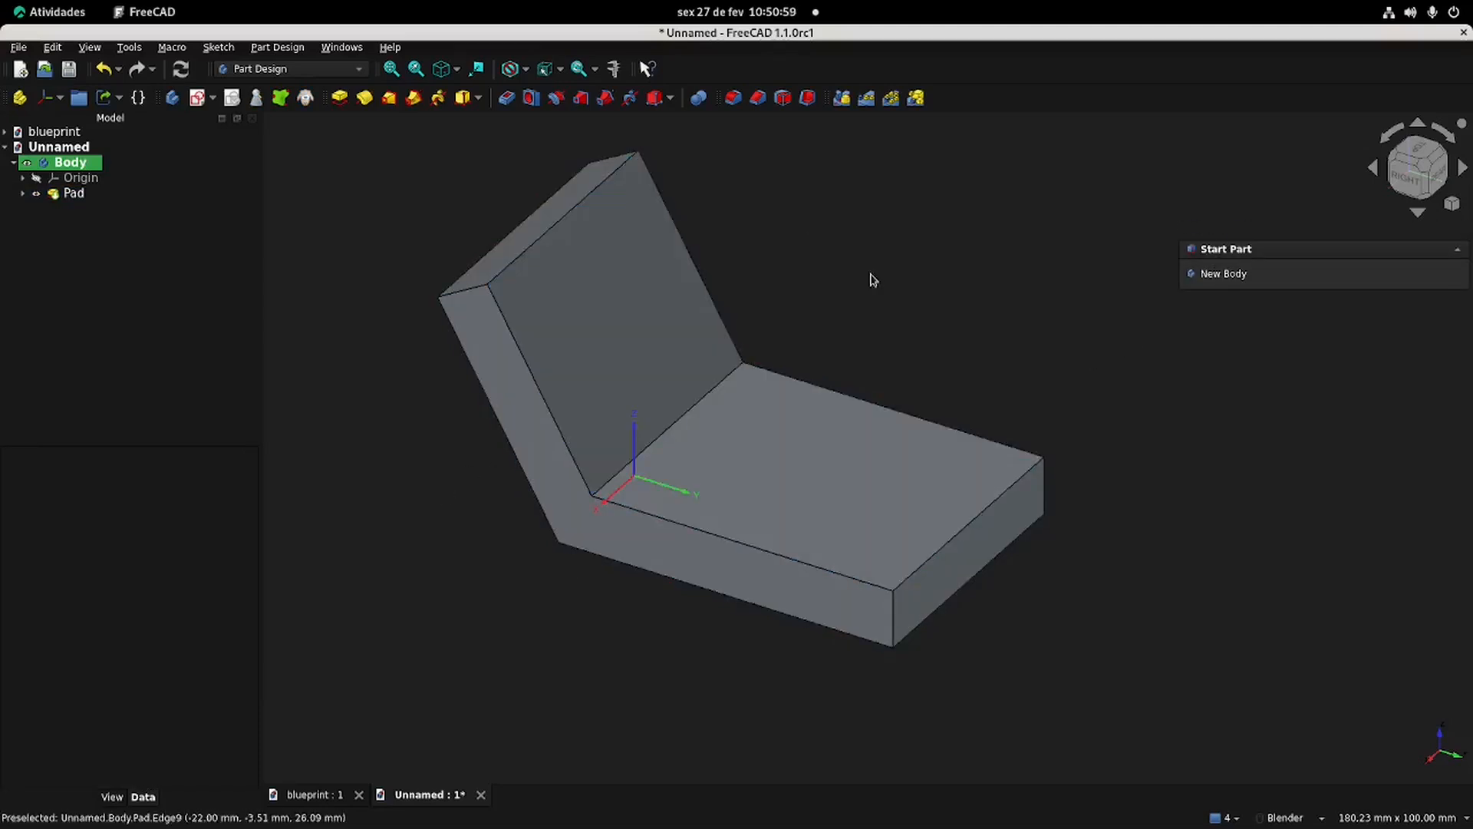
Step: Review the rounded base end on the blueprint and create a new sketch on the XY plane
scroll(867, 279, down, 2)
mouse_move(701, 468)
middle_down()
mouse_move(658, 440)
mouse_move(617, 474)
mouse_move(689, 460)
middle_up()
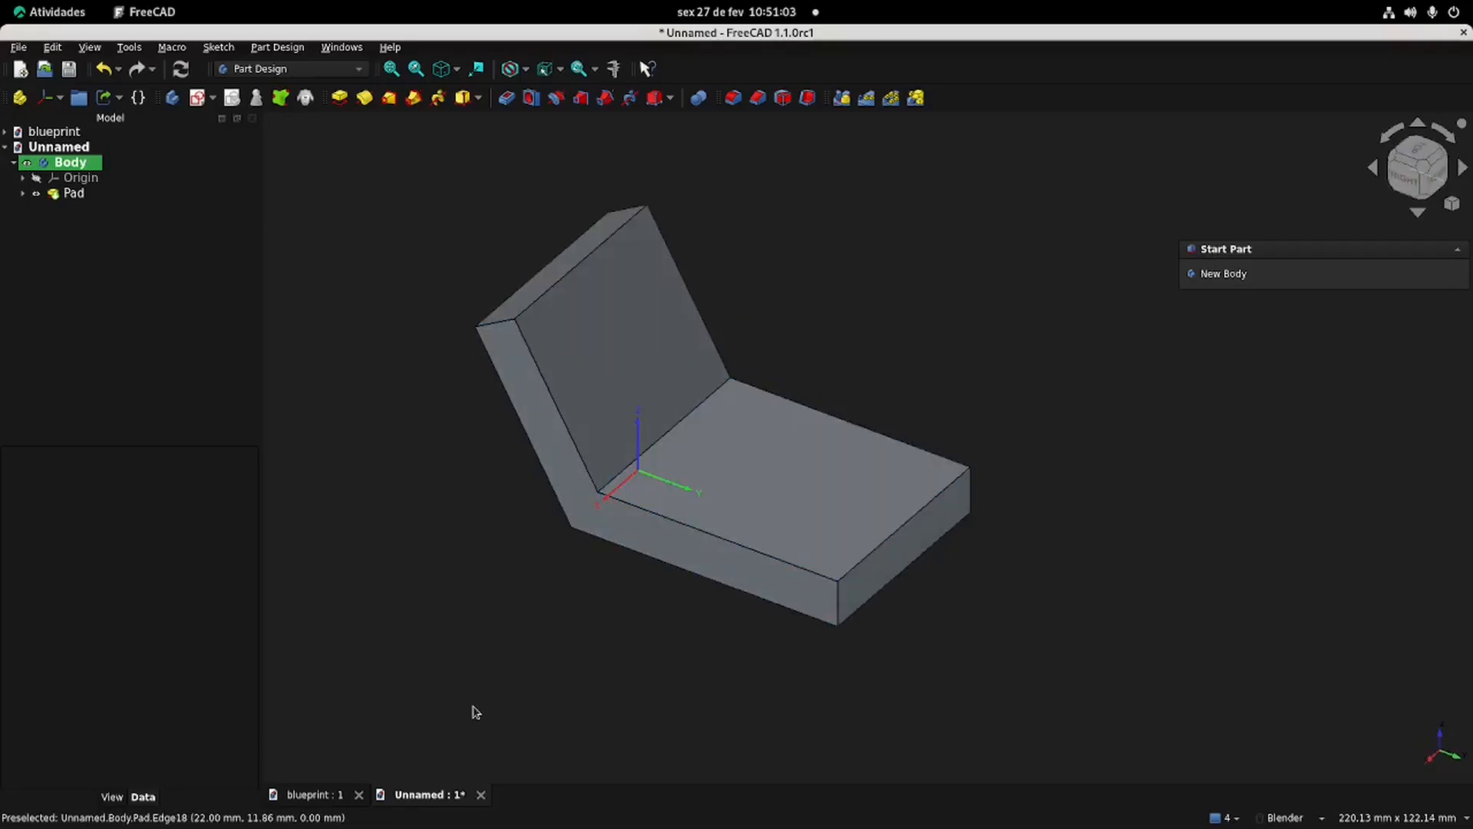
middle_drag(724, 440, 793, 360)
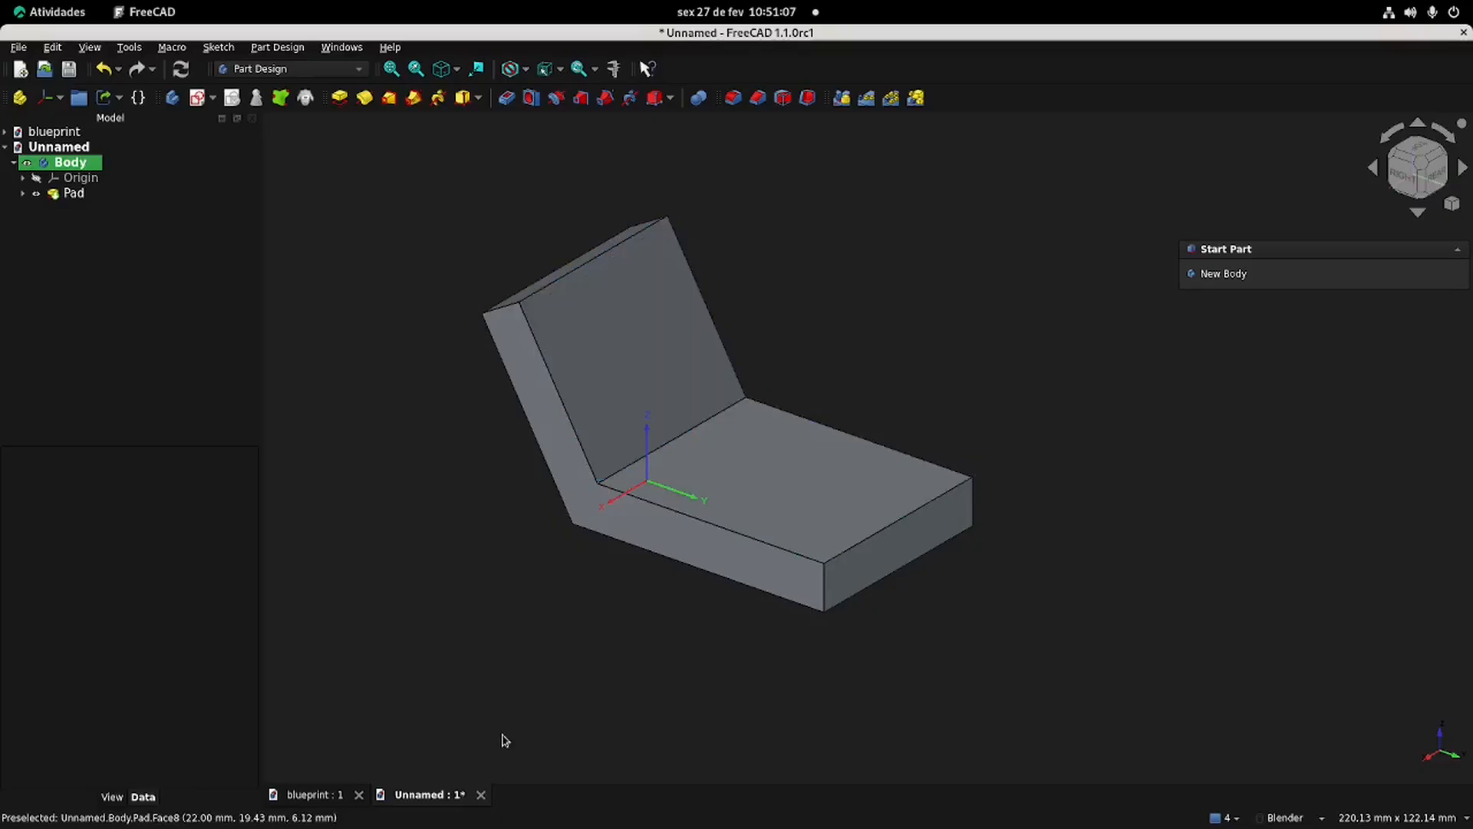
click(322, 795)
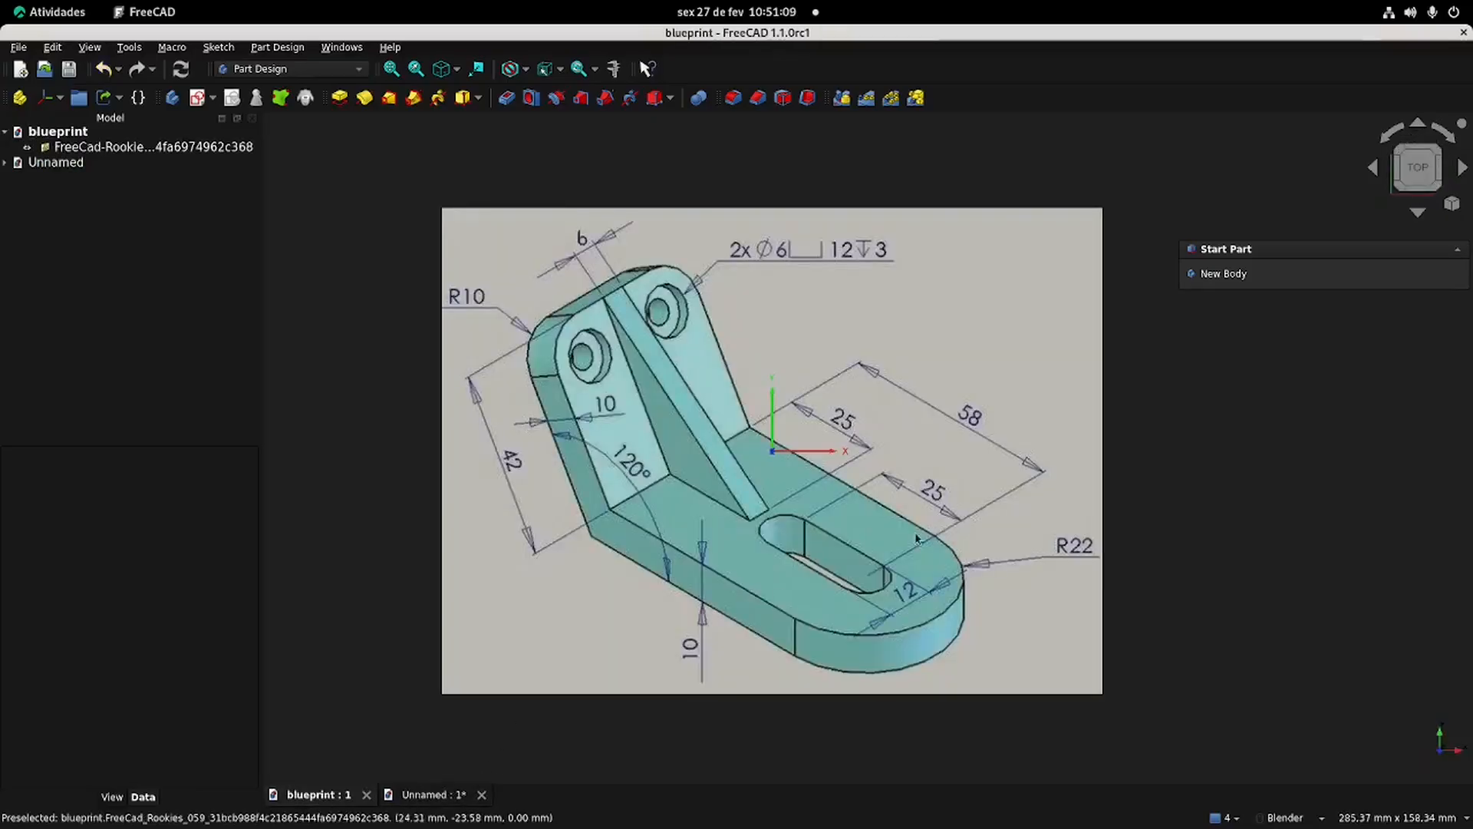
shift+middle_drag(844, 466, 793, 504)
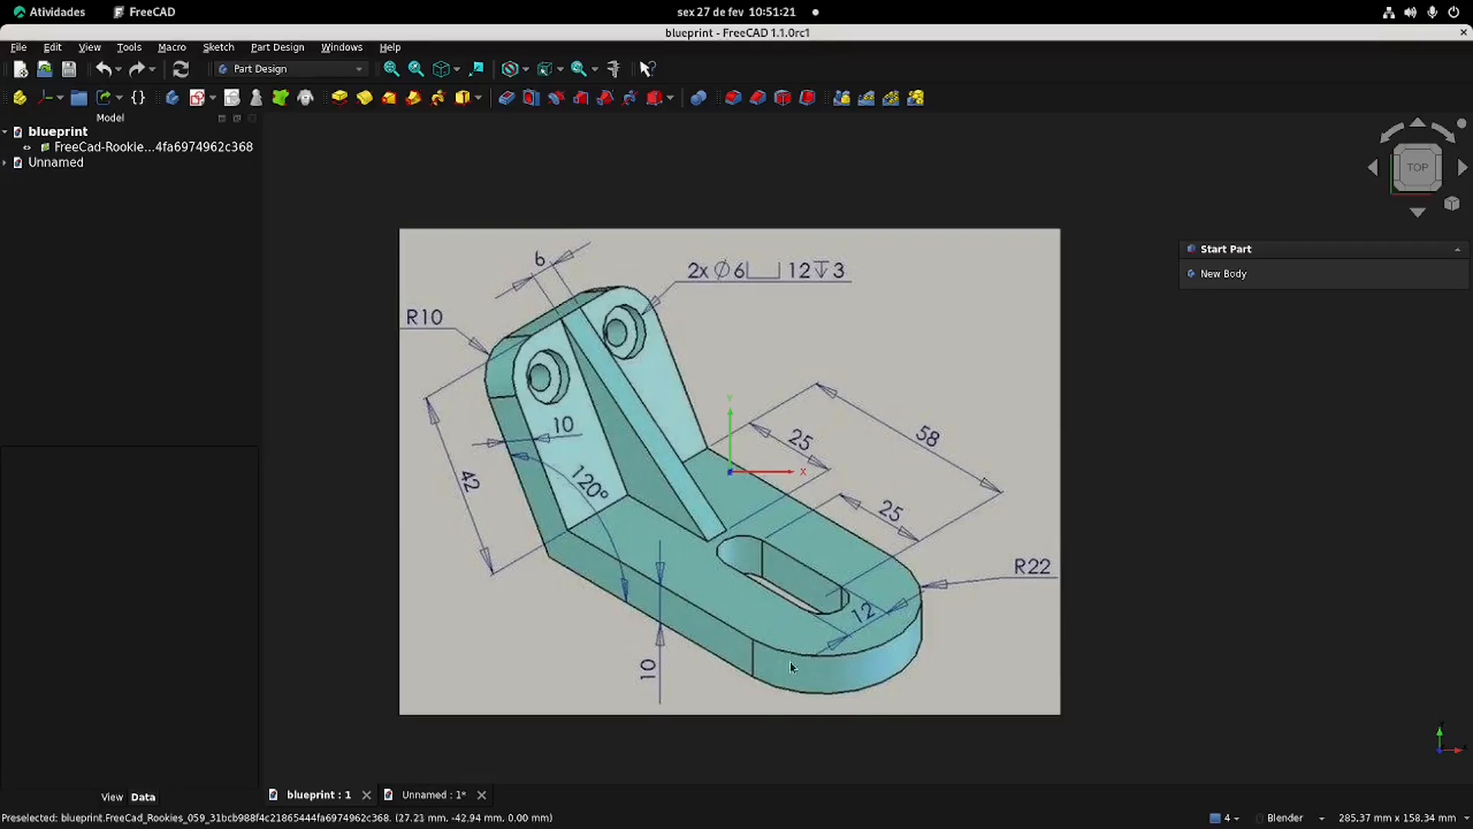
click(434, 798)
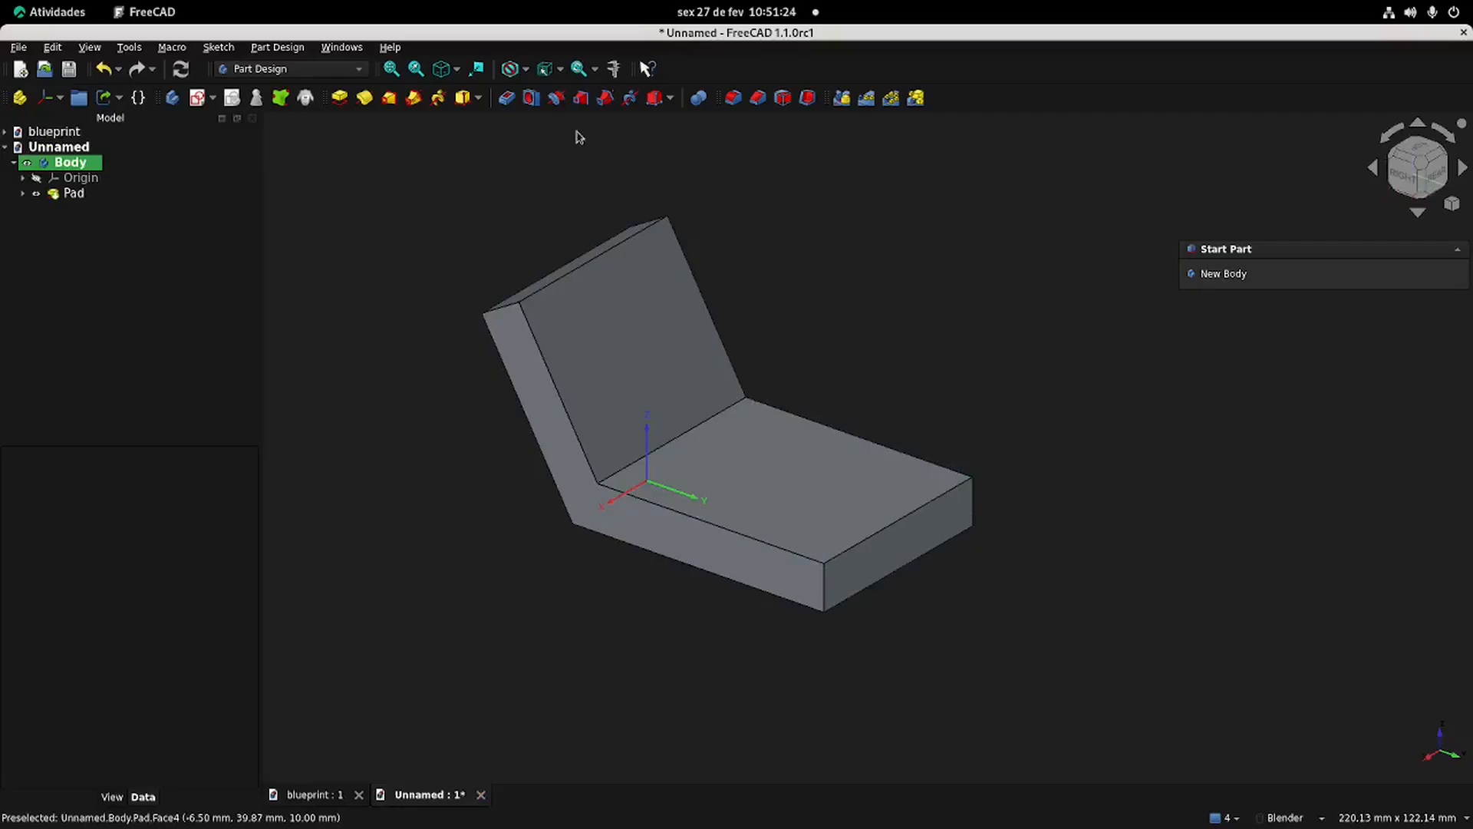
click(197, 97)
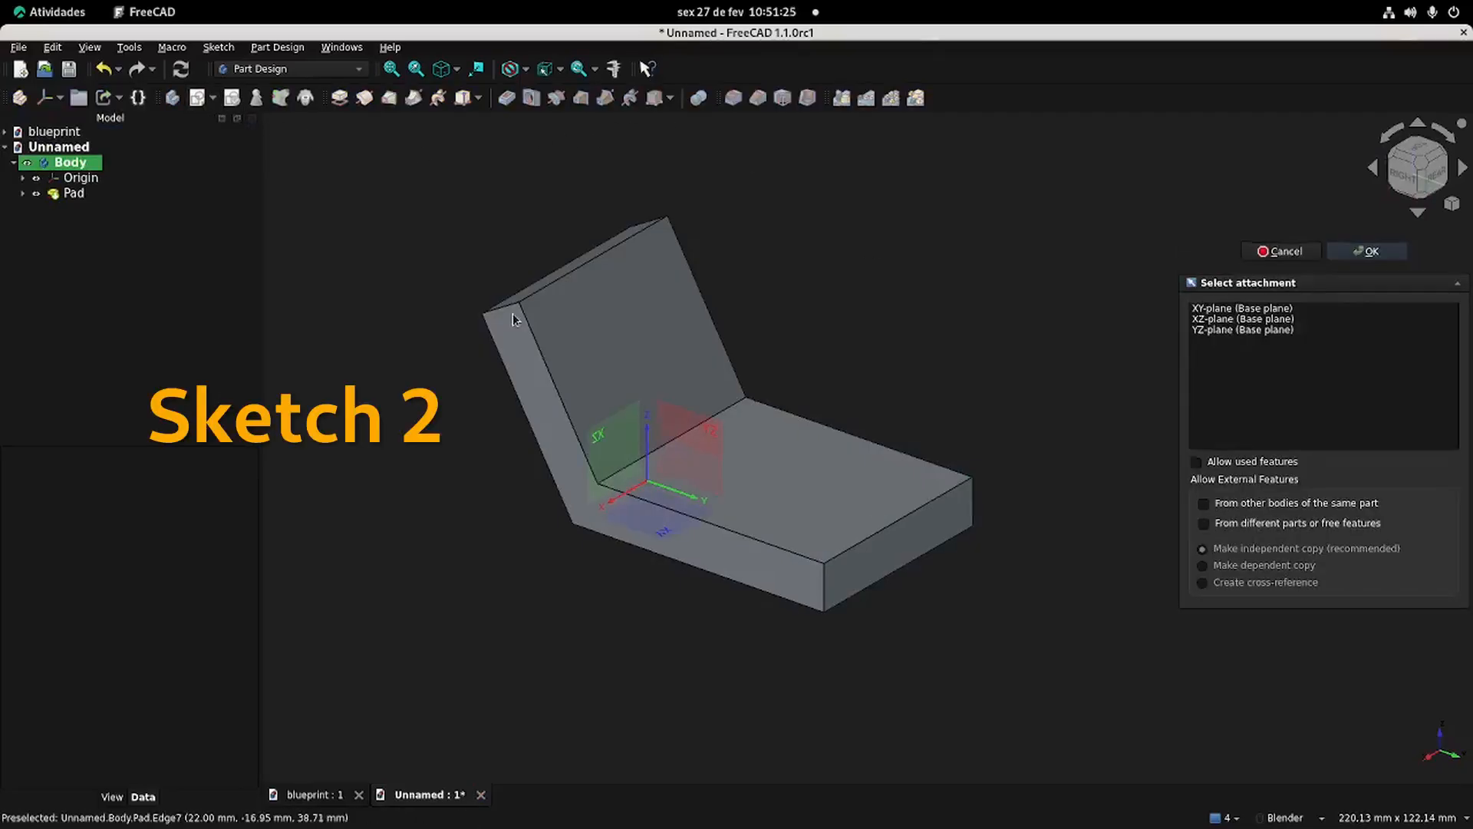
click(658, 533)
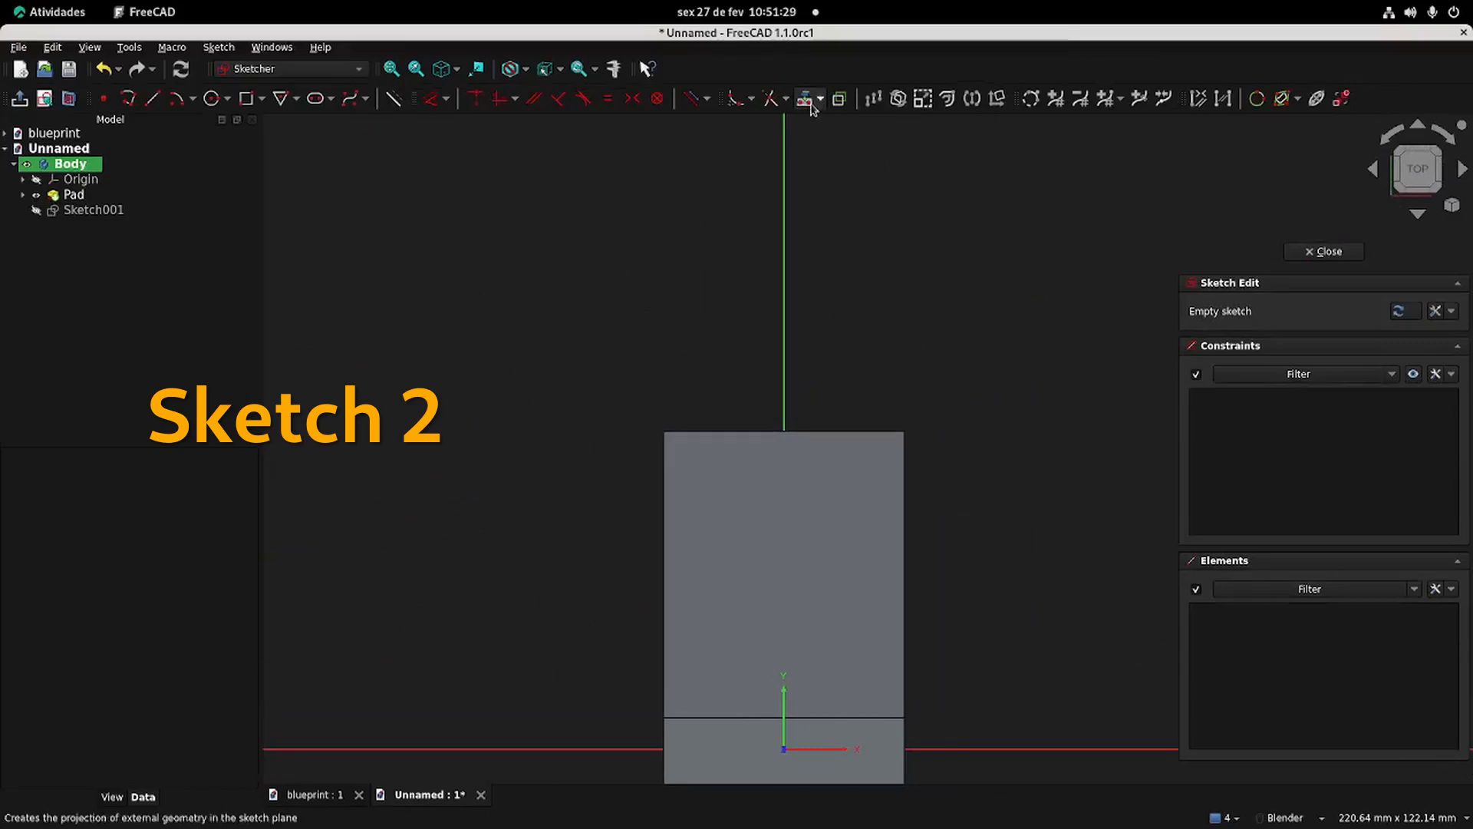
Step: Project the base's far end edge into the sketch as external geometry and turn on the section view
click(805, 99)
click(818, 432)
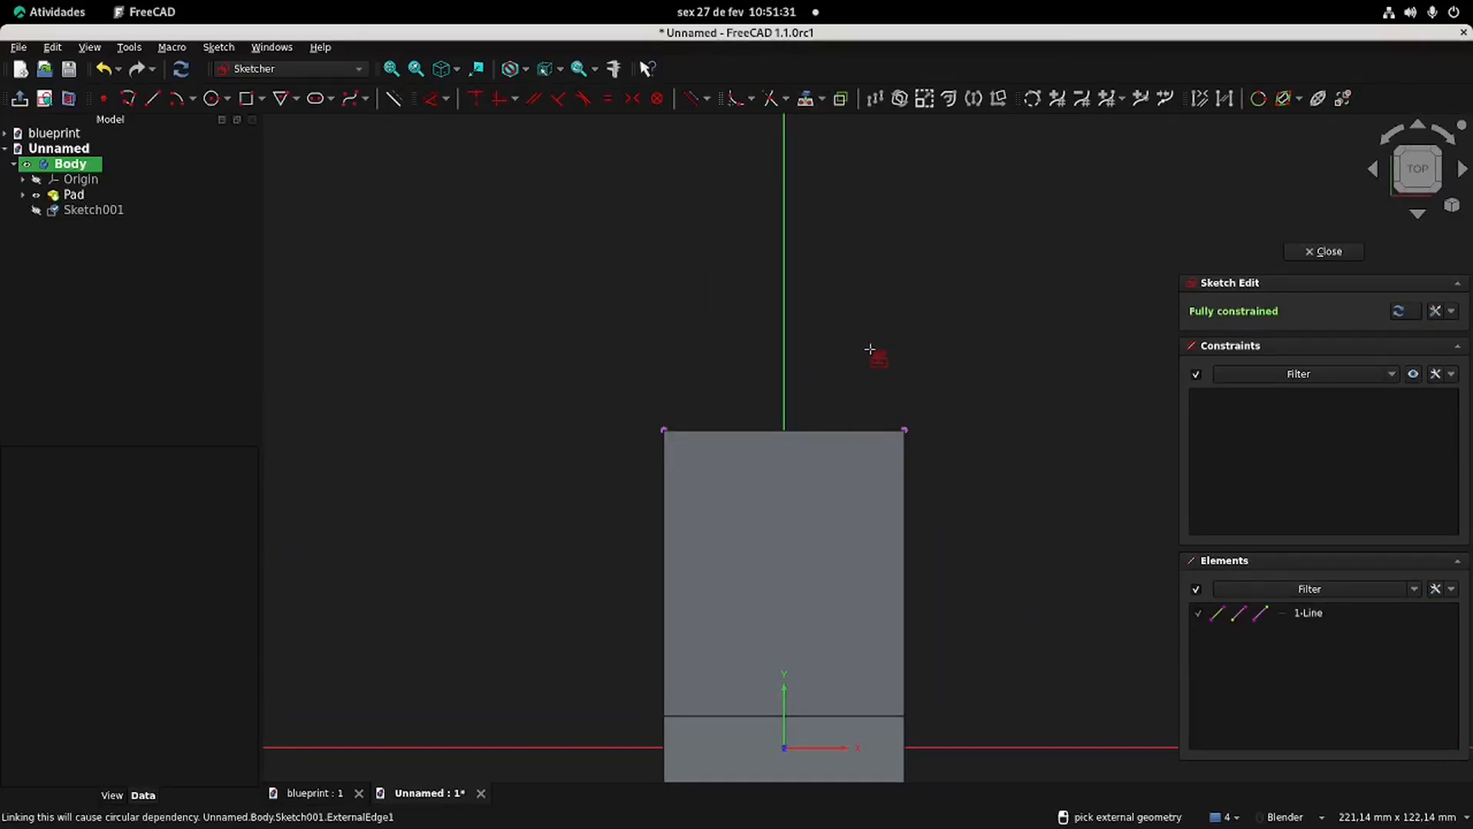
right_click(507, 252)
click(68, 98)
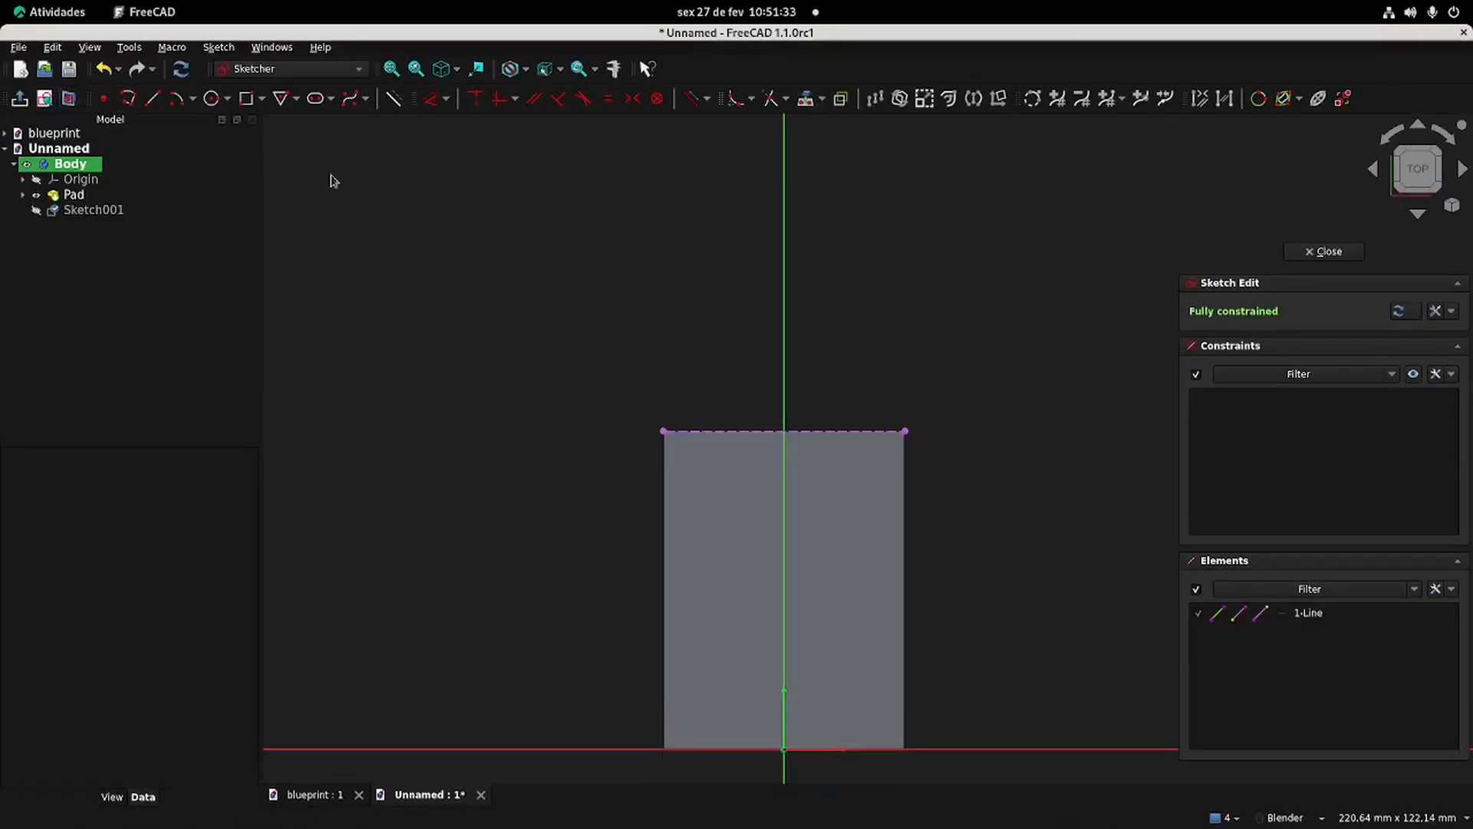
Step: Draw a center arc between the projected edge's endpoints, bulging outward, centred on the Y axis at about Y 51 mm
shift+middle_drag(707, 266, 687, 413)
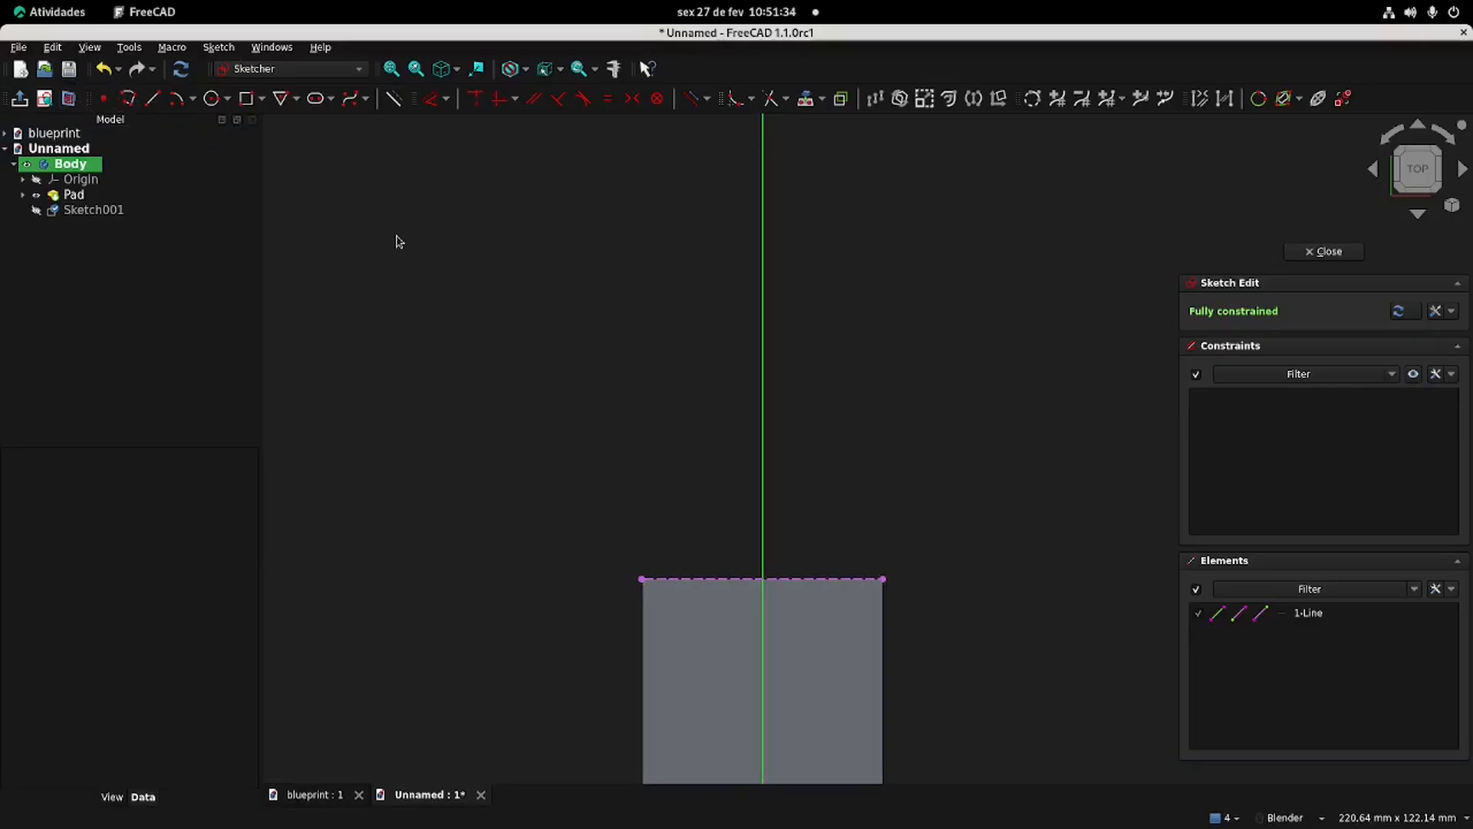
click(176, 99)
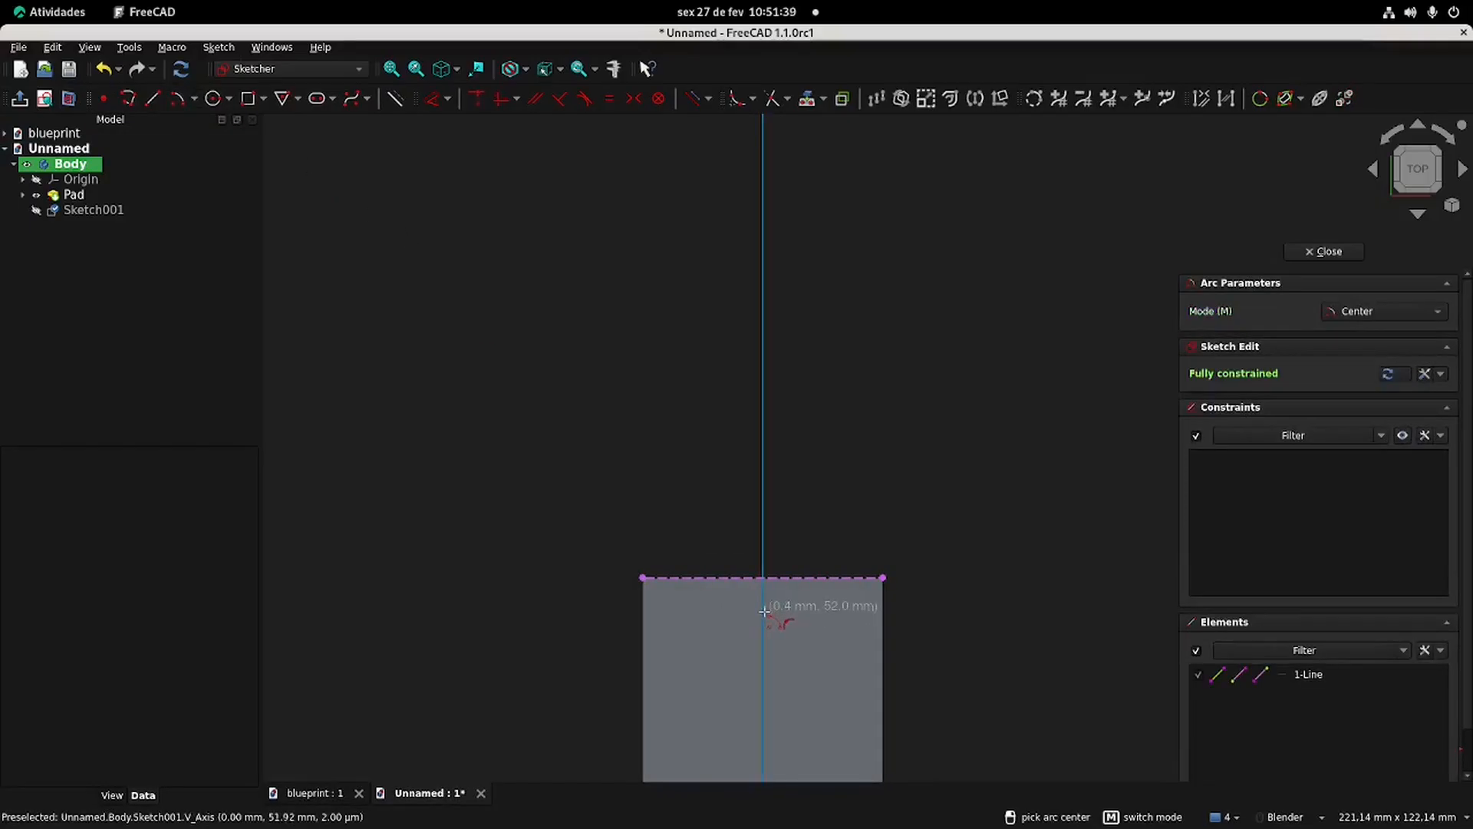
click(762, 612)
click(642, 577)
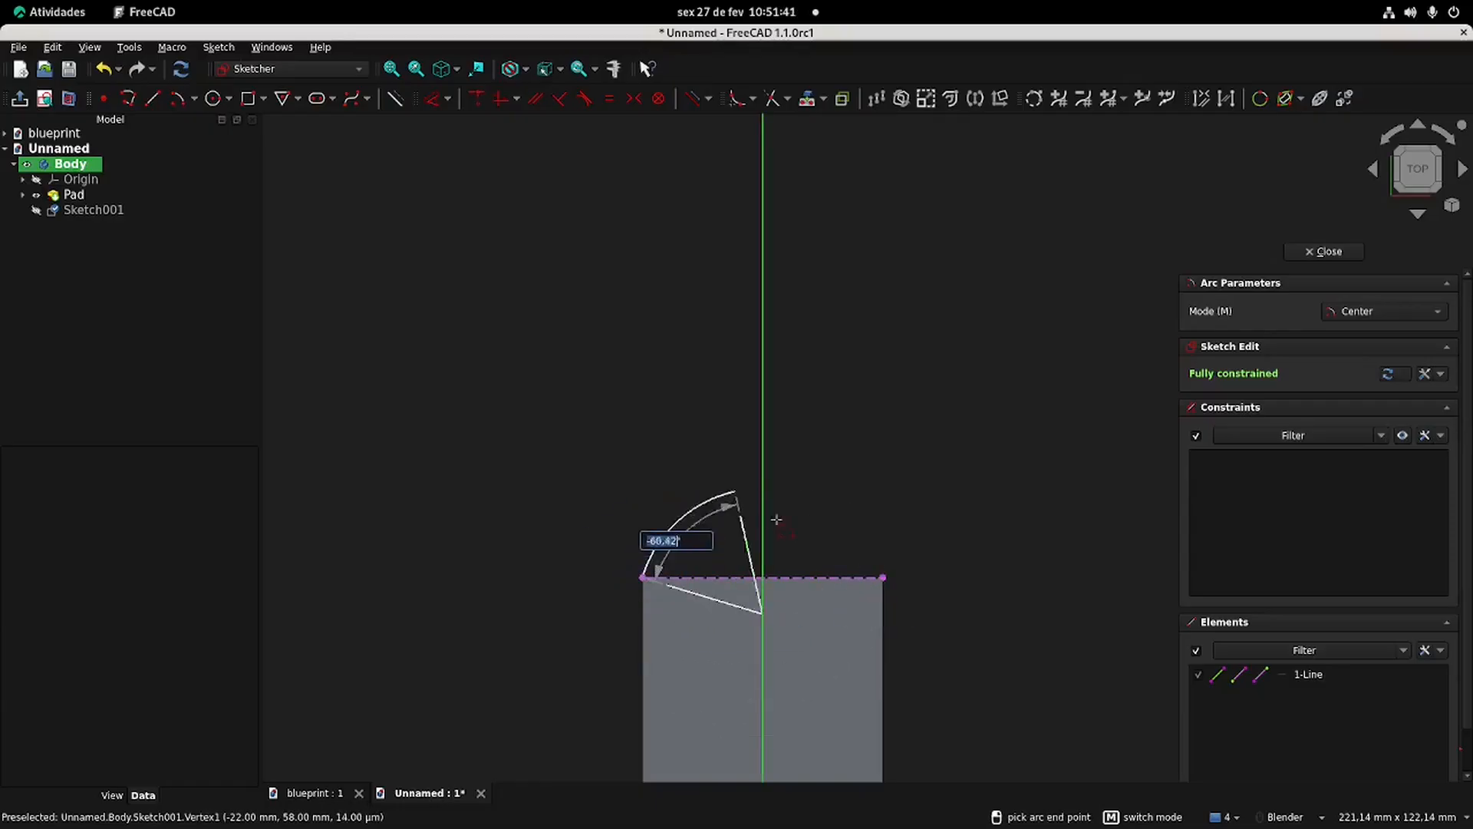
click(881, 579)
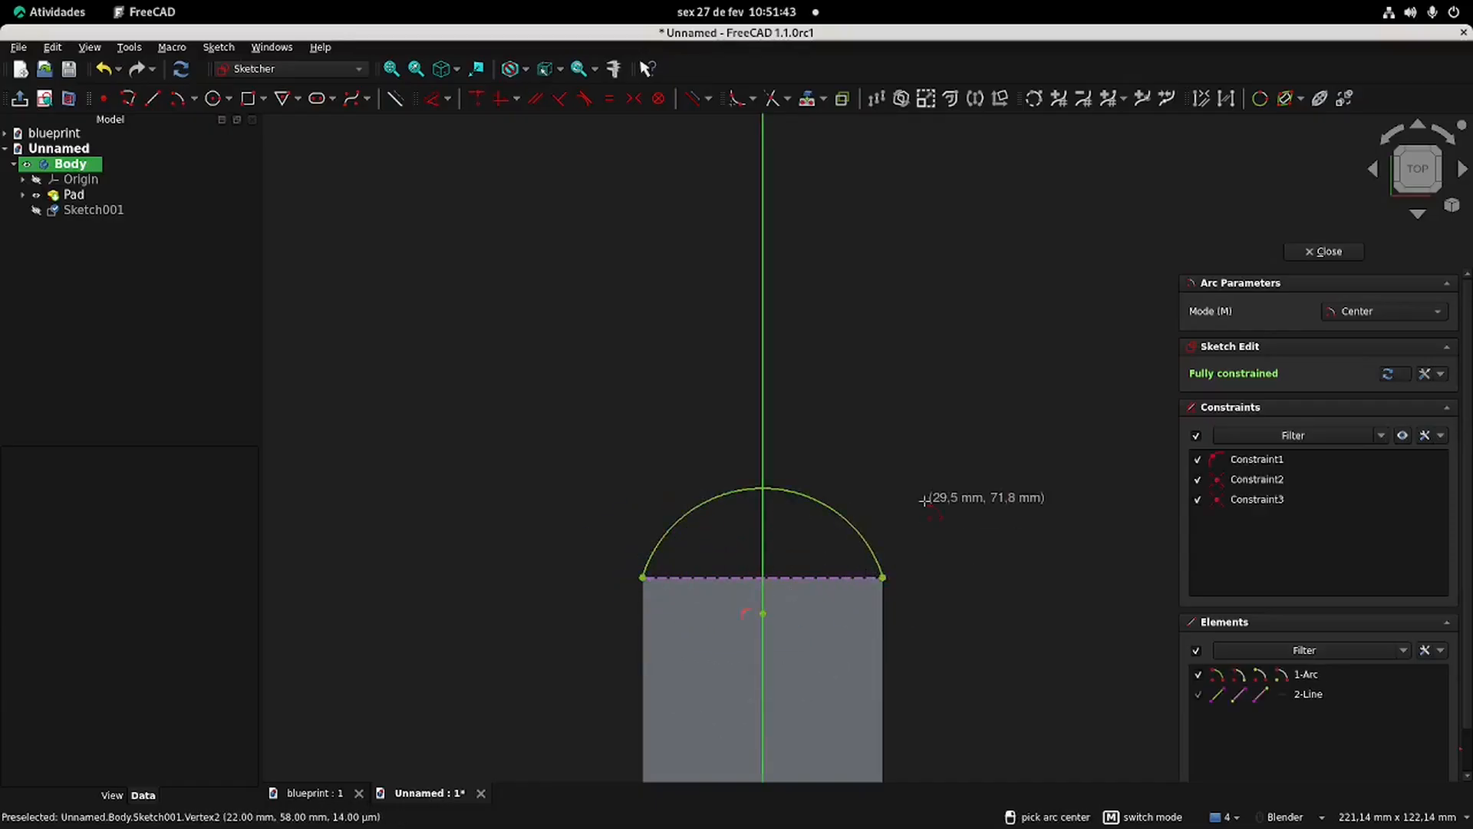
right_click(924, 503)
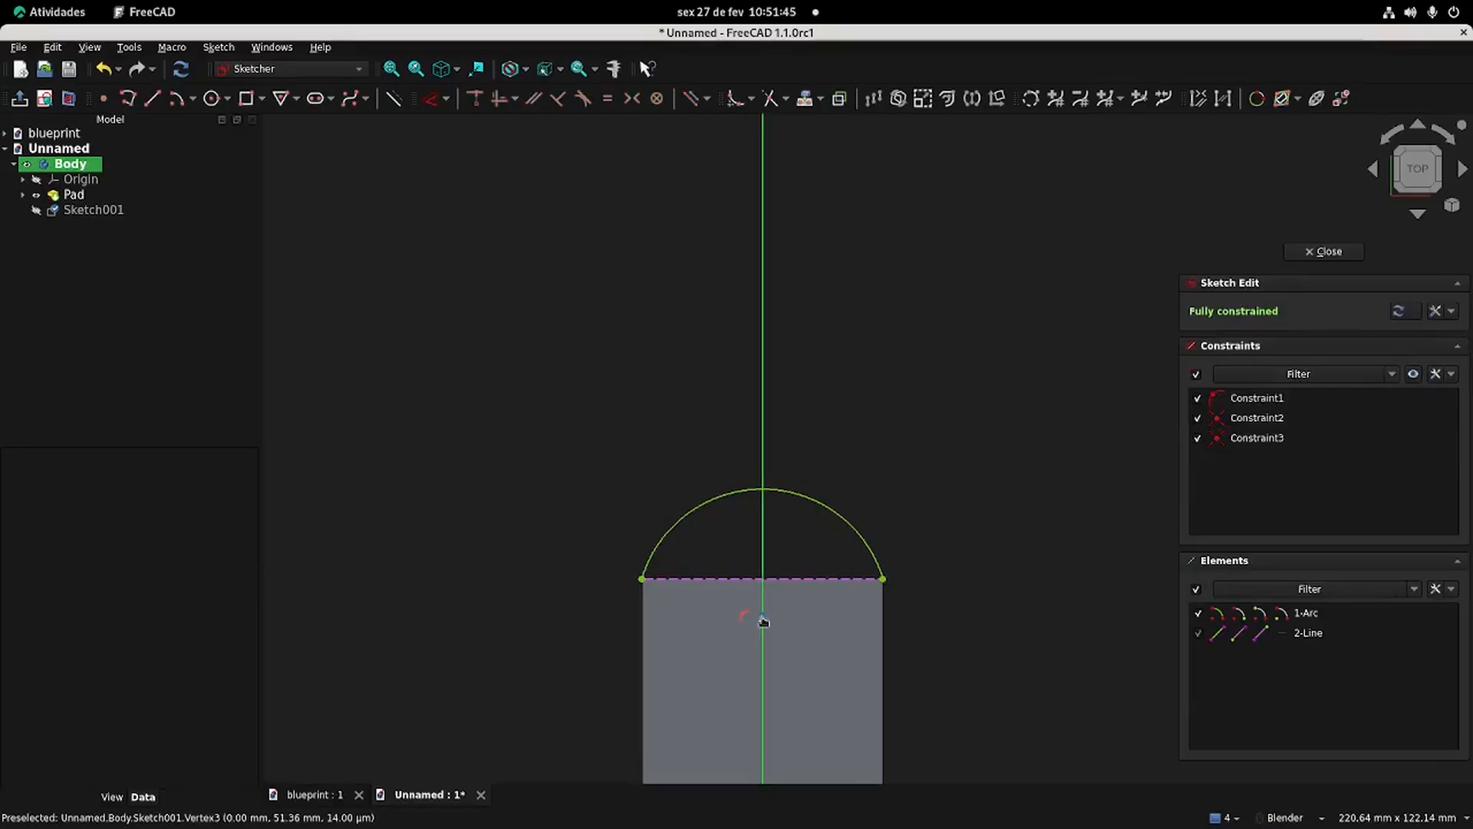
Step: Test the arc by moving its shape and centre, and delete the redundant constraint
drag(872, 555, 873, 570)
drag(762, 719, 767, 636)
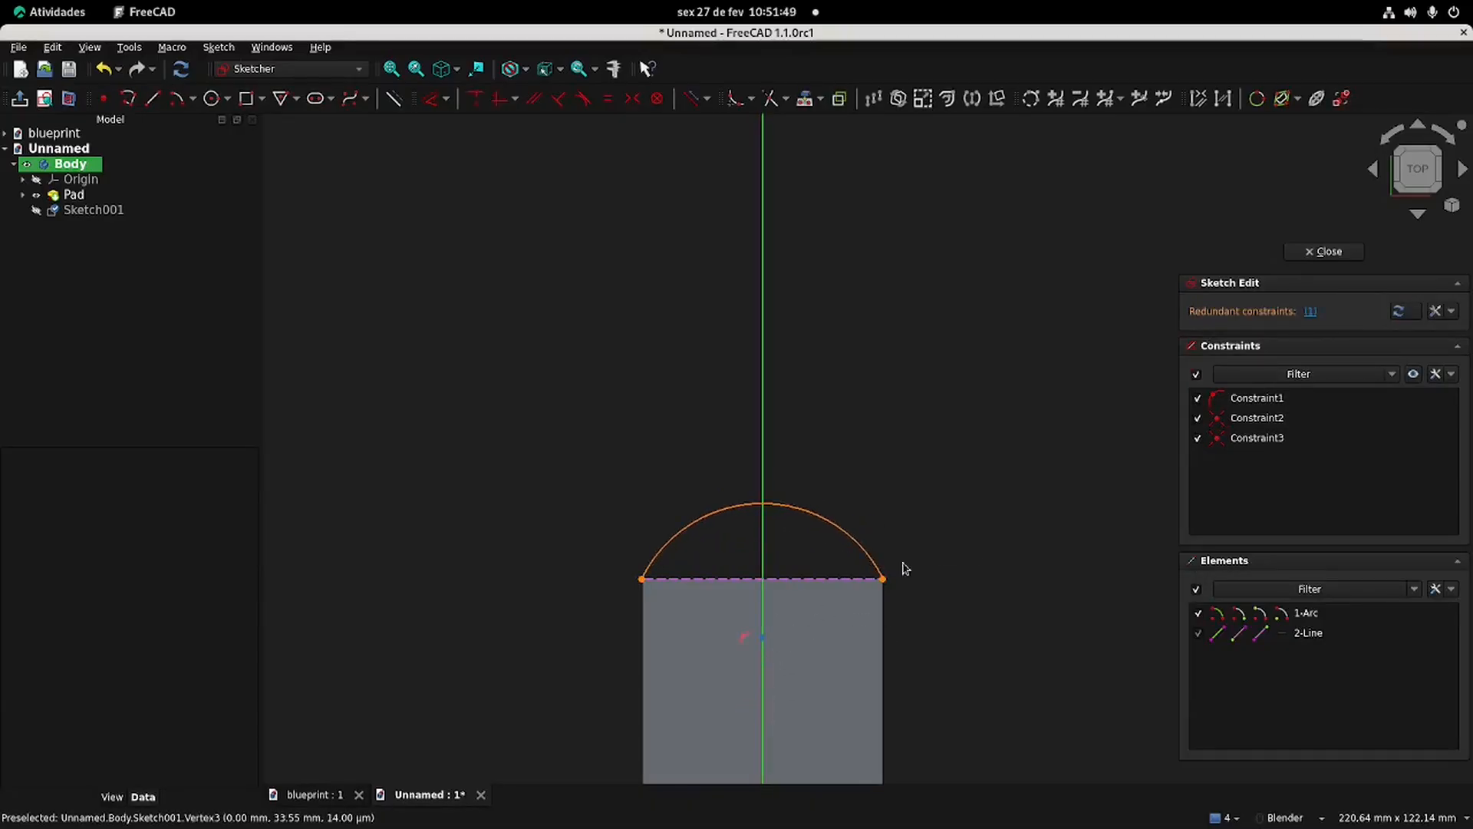
click(1312, 313)
key(Delete)
Step: Move the arc's centre point outward and constrain it to lie on the projected end edge
drag(777, 639, 776, 562)
click(763, 538)
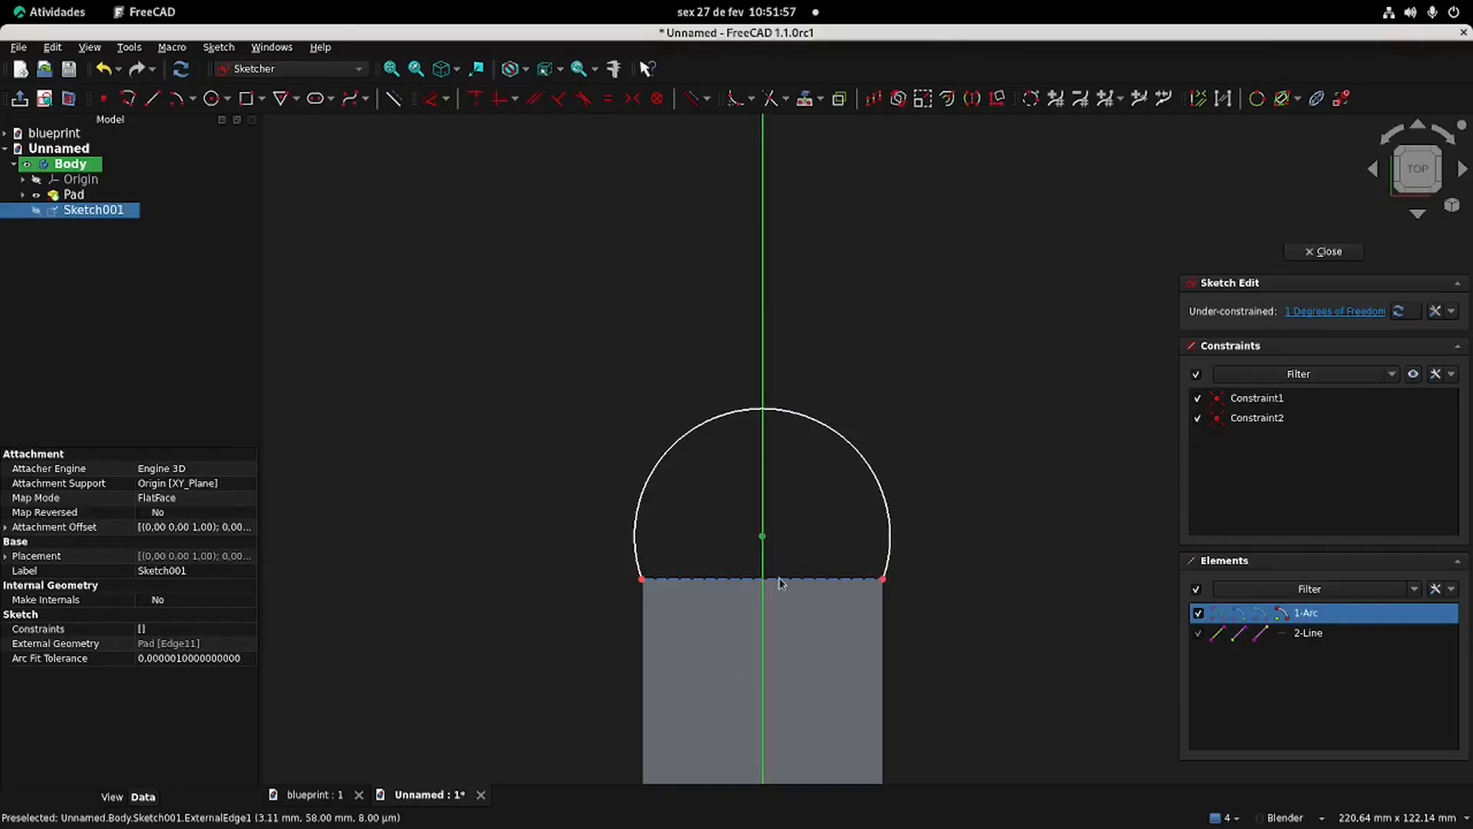
click(794, 583)
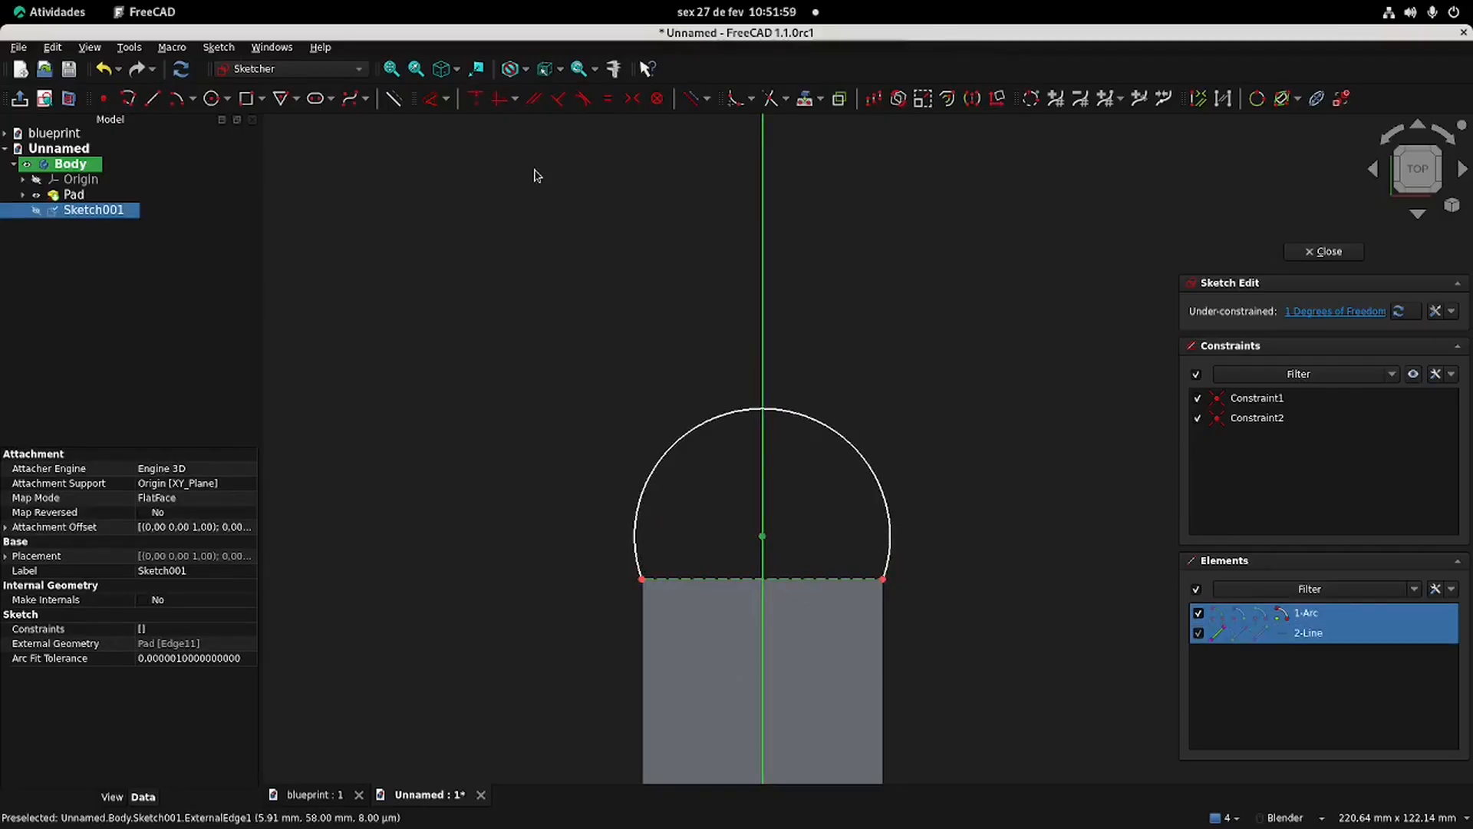
click(476, 98)
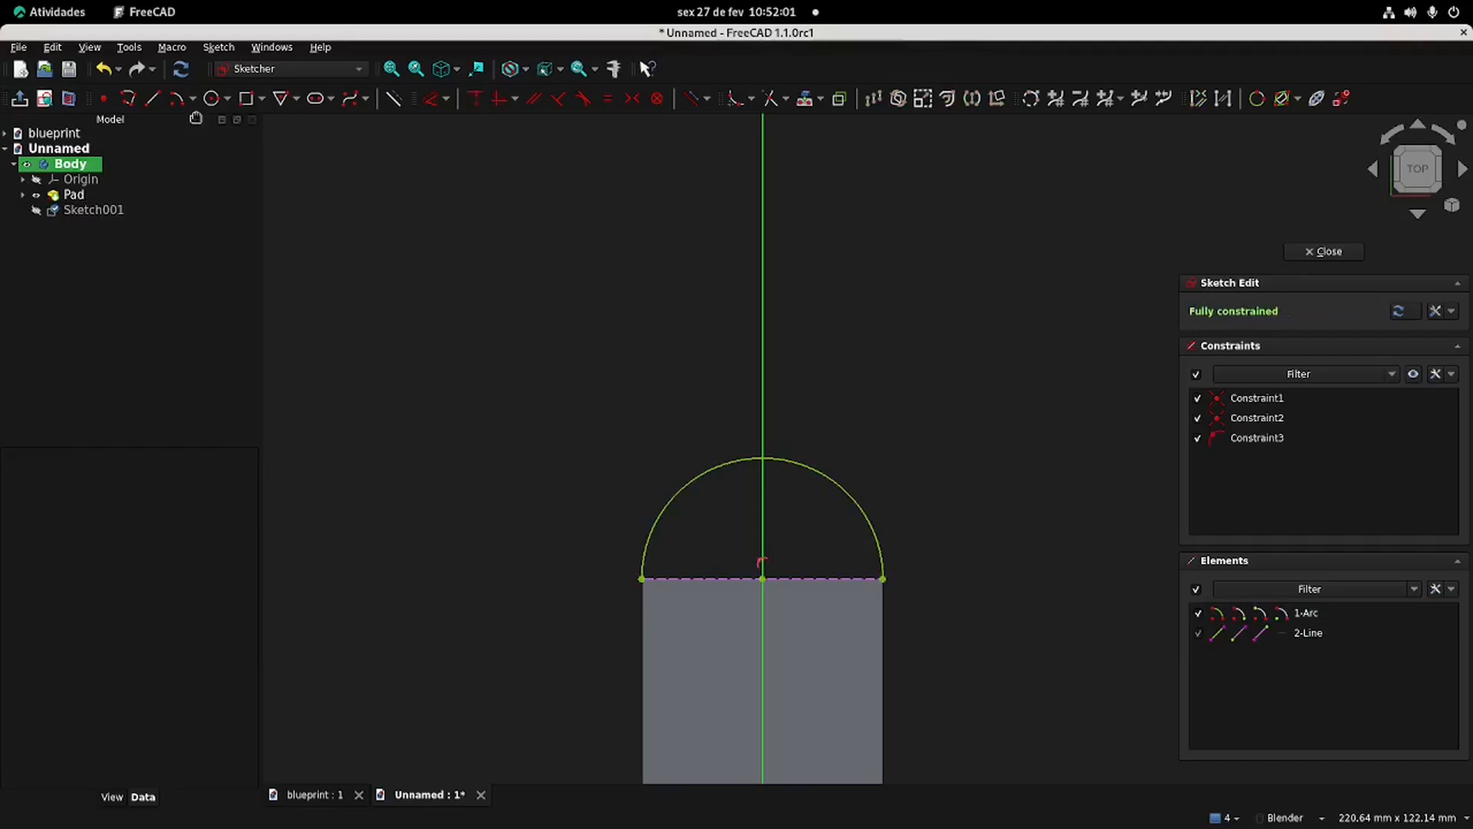
Step: Close the semicircle with a straight line between the arc's two endpoints
click(152, 98)
click(641, 575)
click(883, 576)
key(Escape)
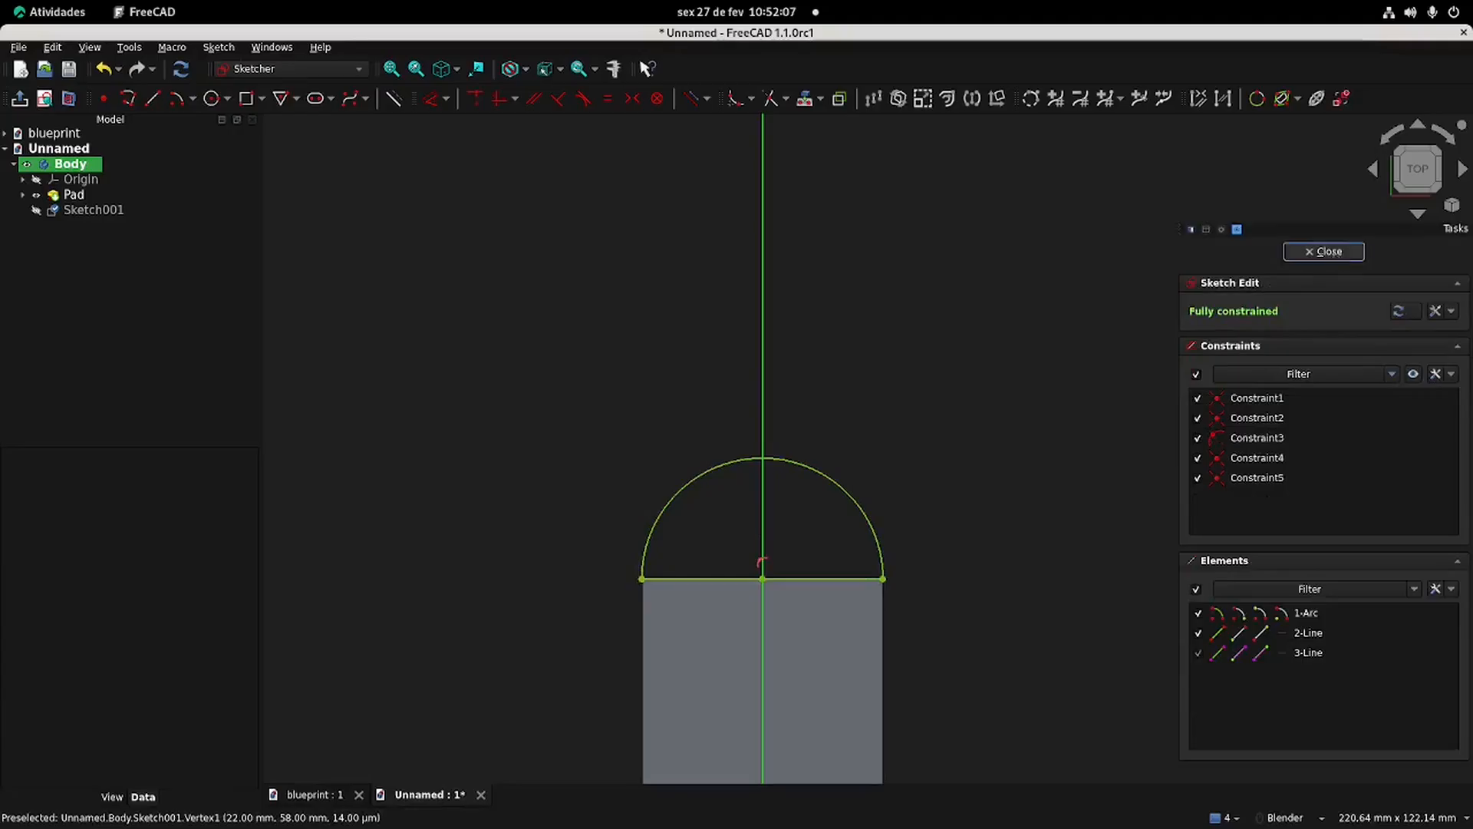
Step: Finish the semicircle sketch and pad it 10 mm upward from the sketch plane
click(1334, 253)
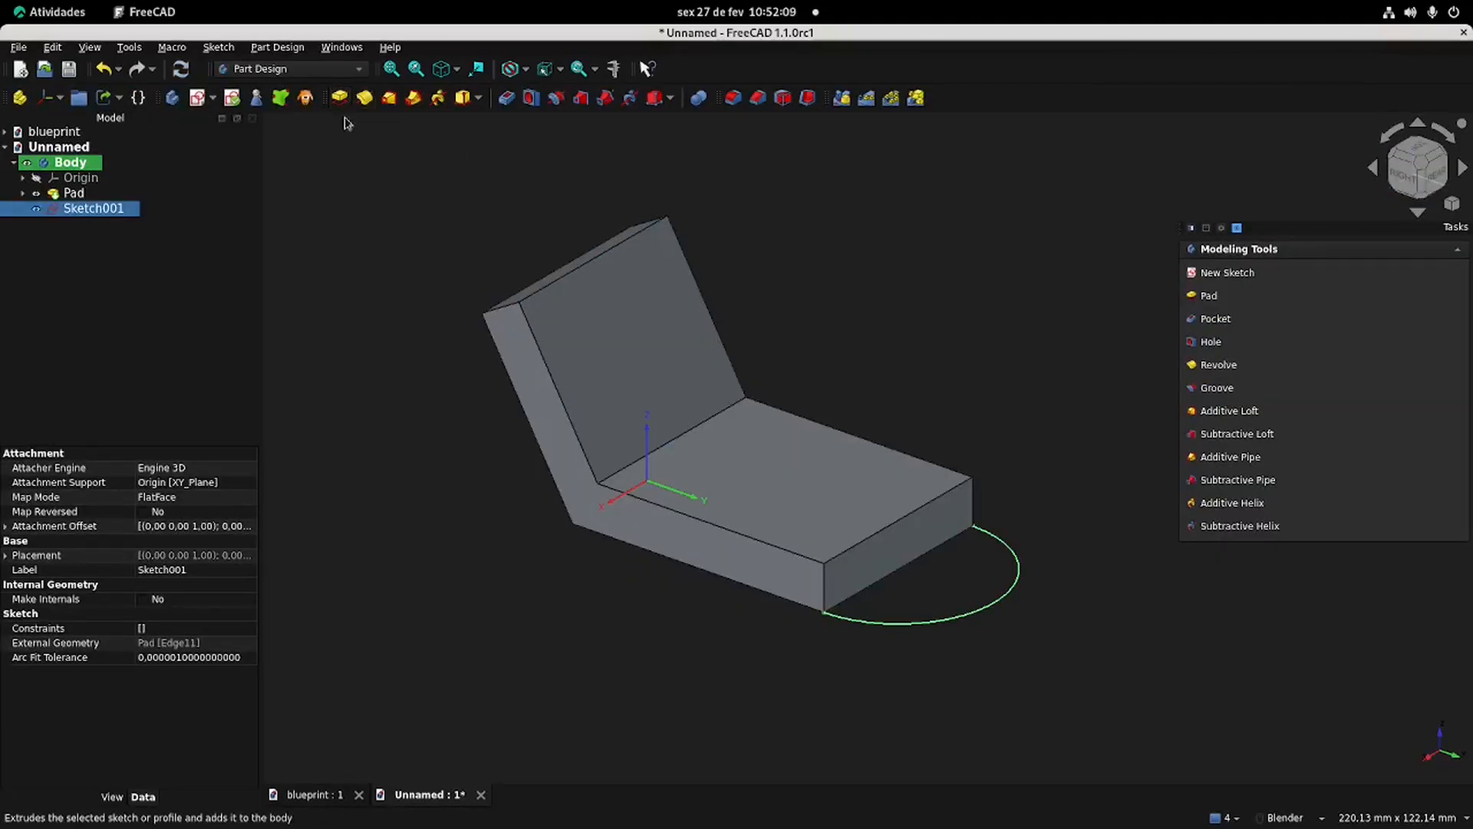
click(1209, 295)
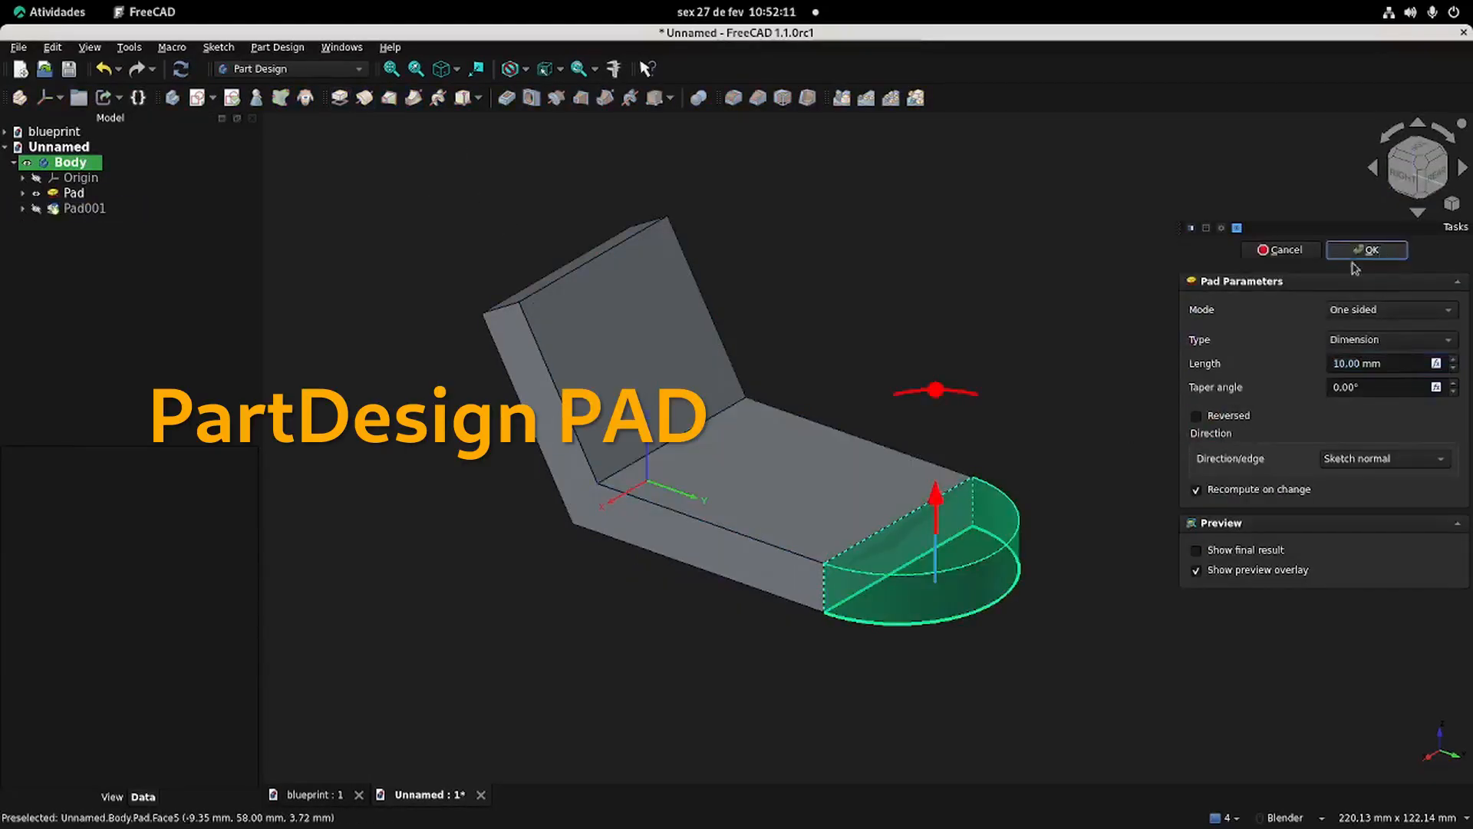
click(1373, 250)
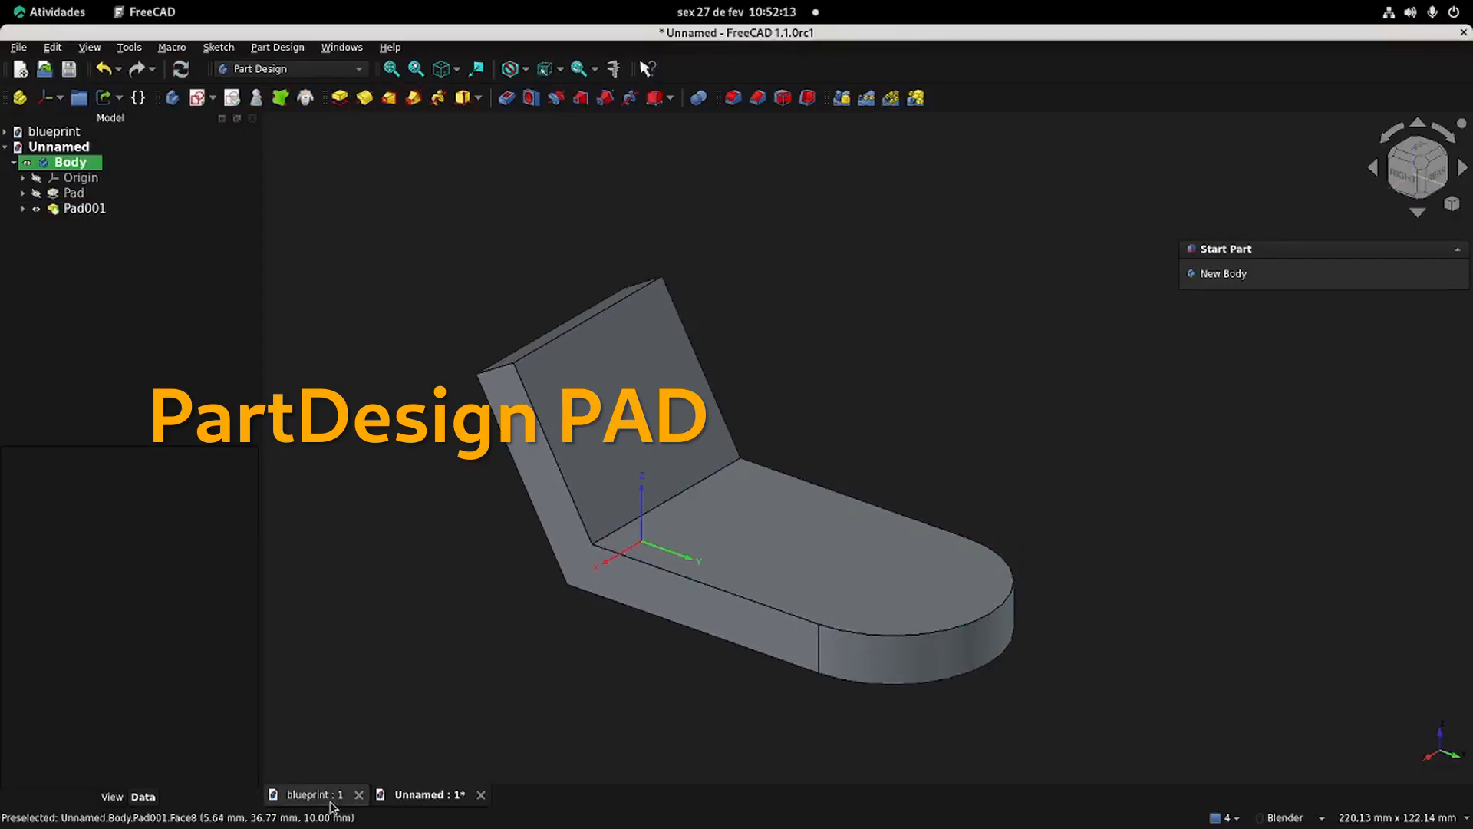
Step: Review the rib on the blueprint and create a new sketch on the YZ plane
click(333, 801)
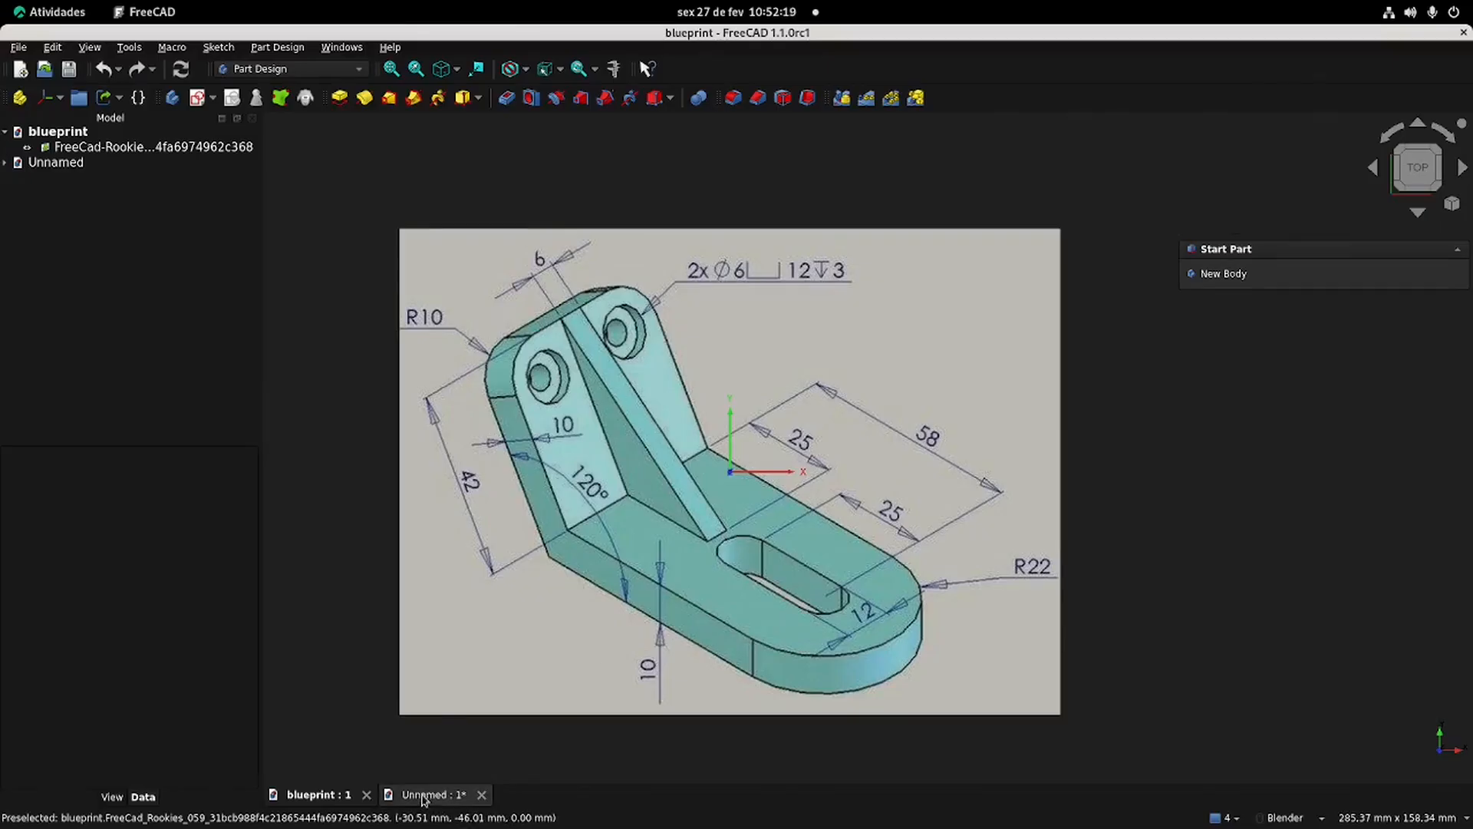
click(449, 798)
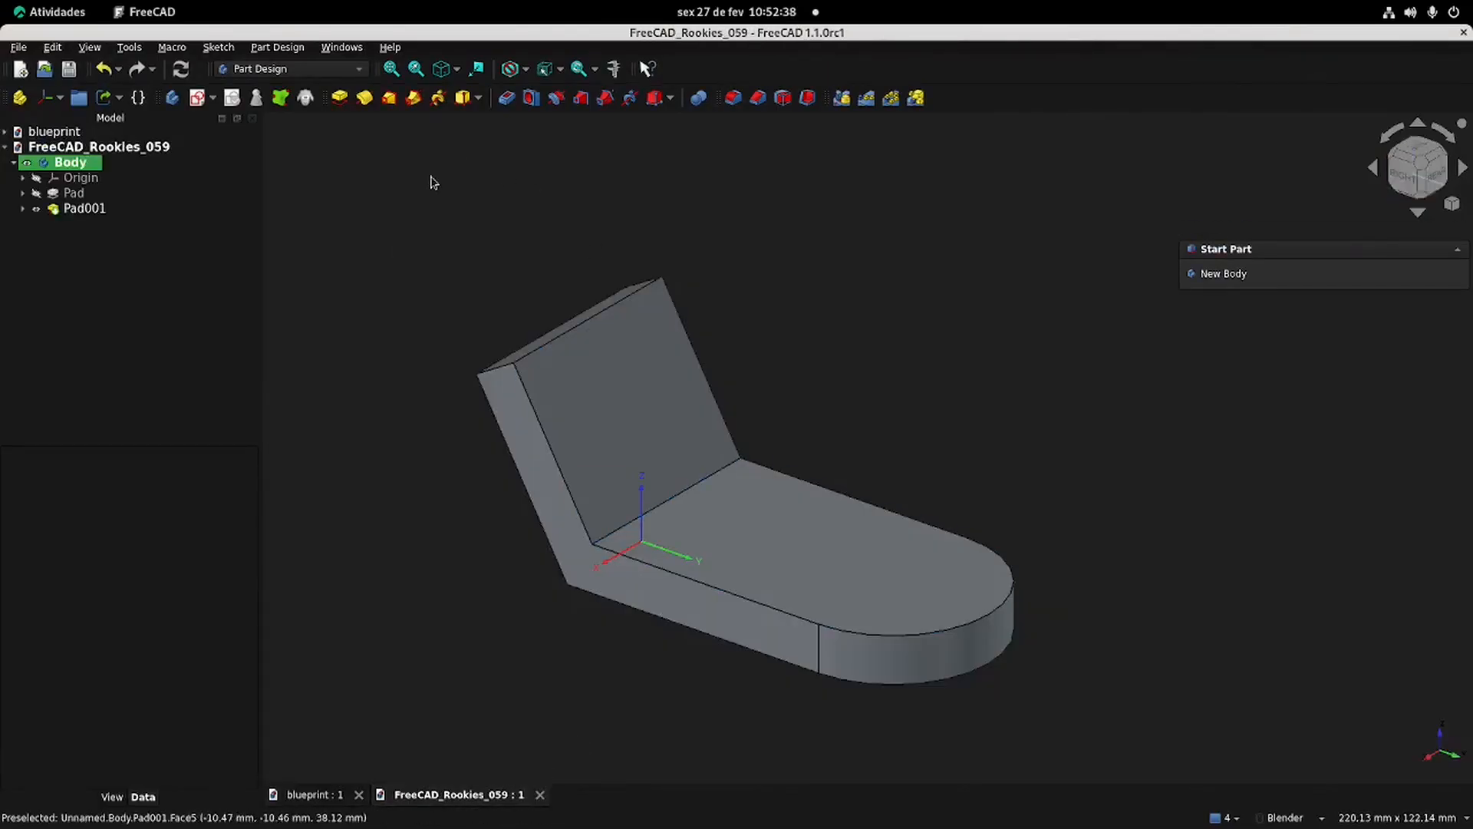
click(196, 104)
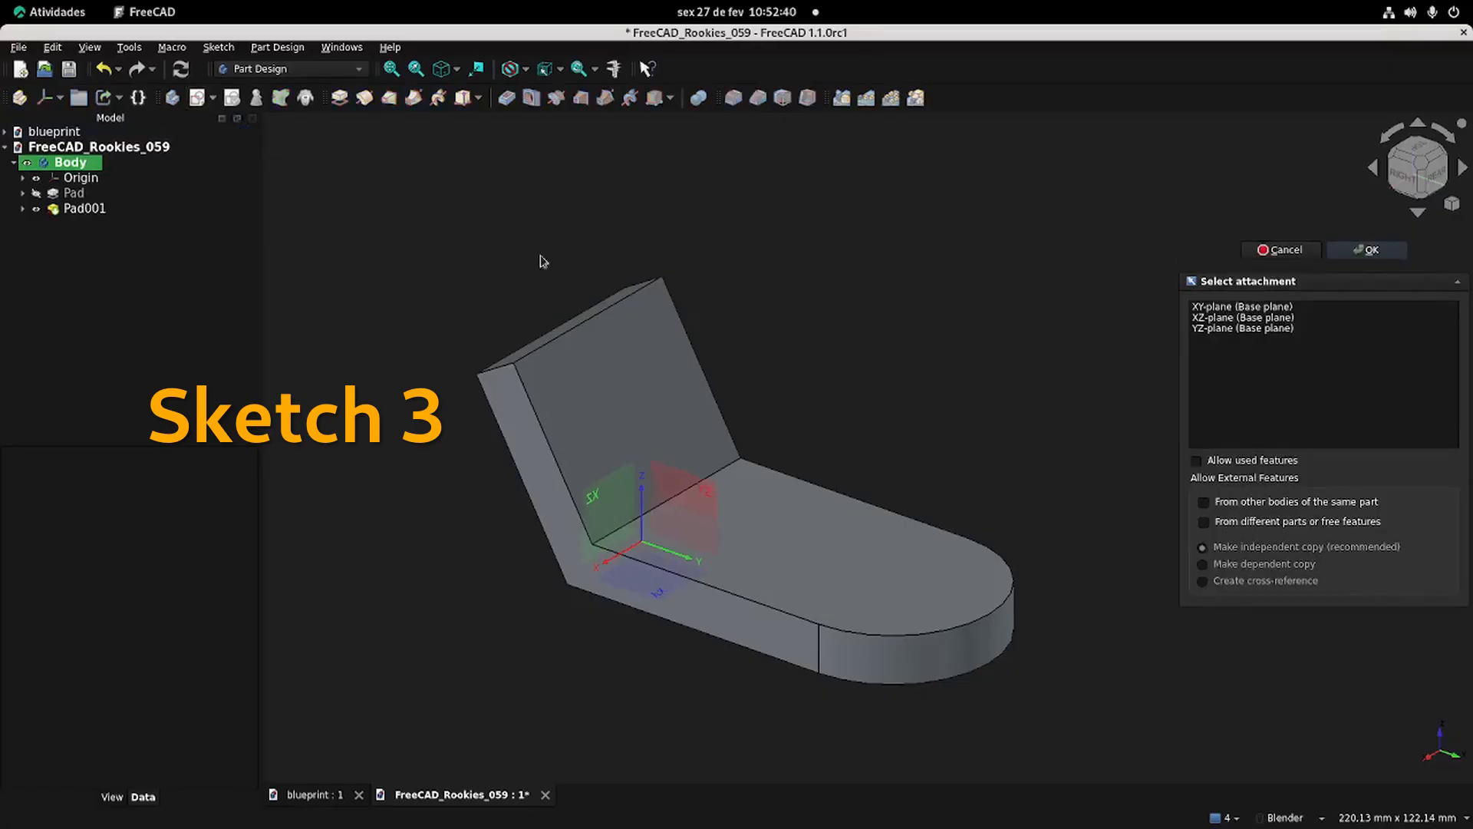
middle_drag(748, 479, 861, 421)
click(704, 521)
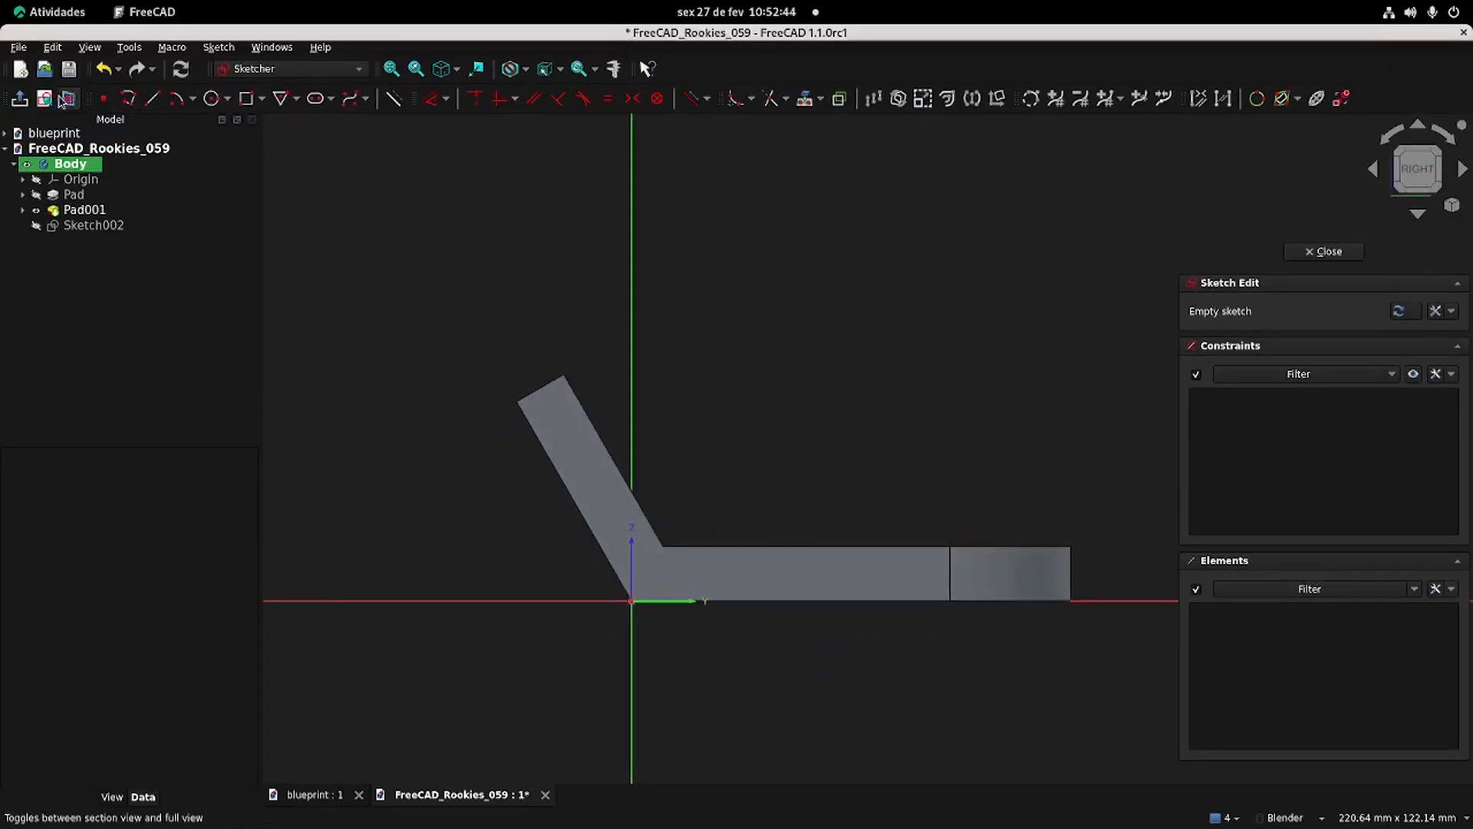
Step: Project the inclined wall's inner edge and the base's upper edge into the sketch as external geometry
click(804, 99)
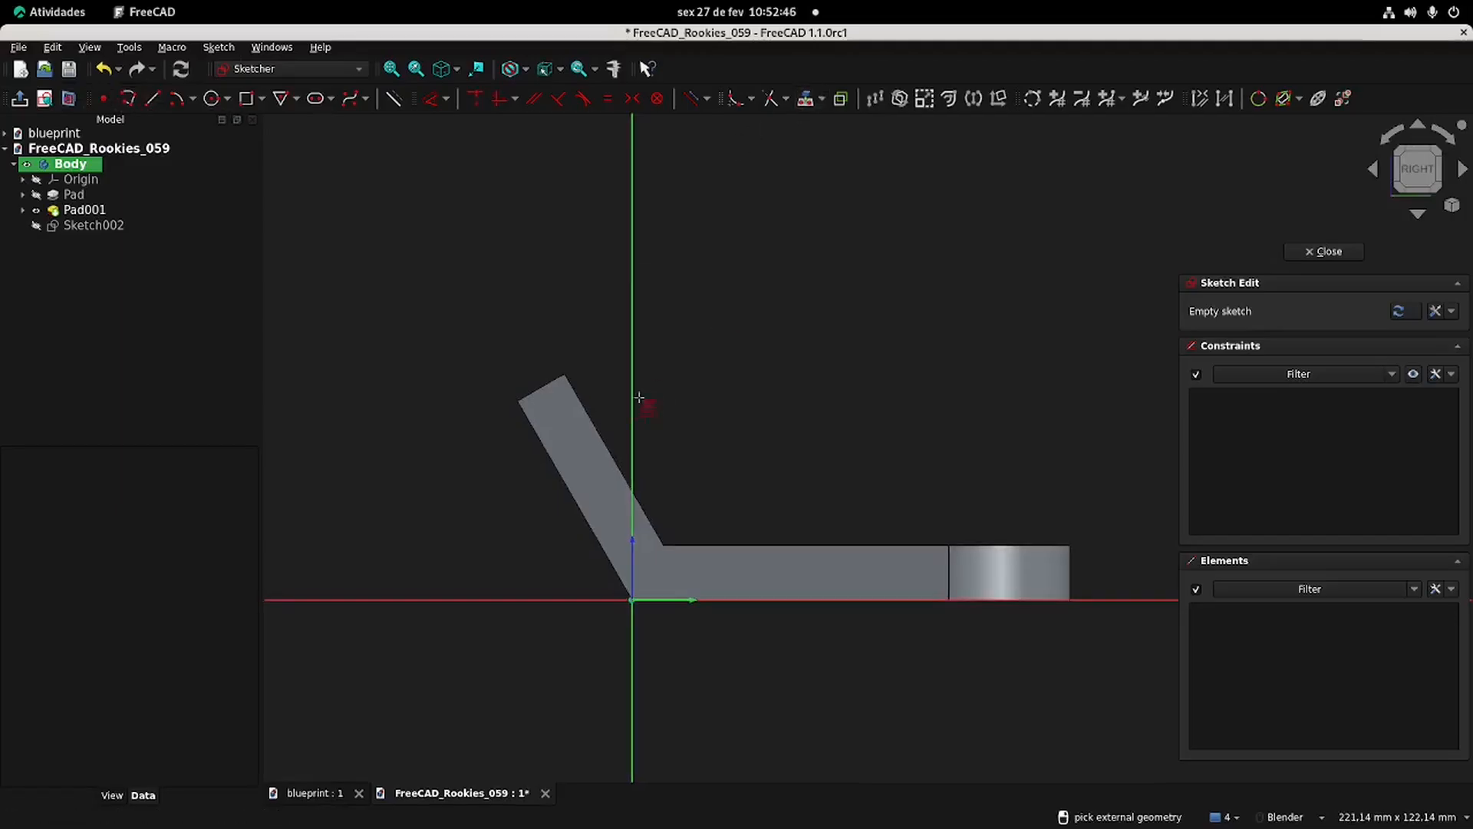
click(597, 429)
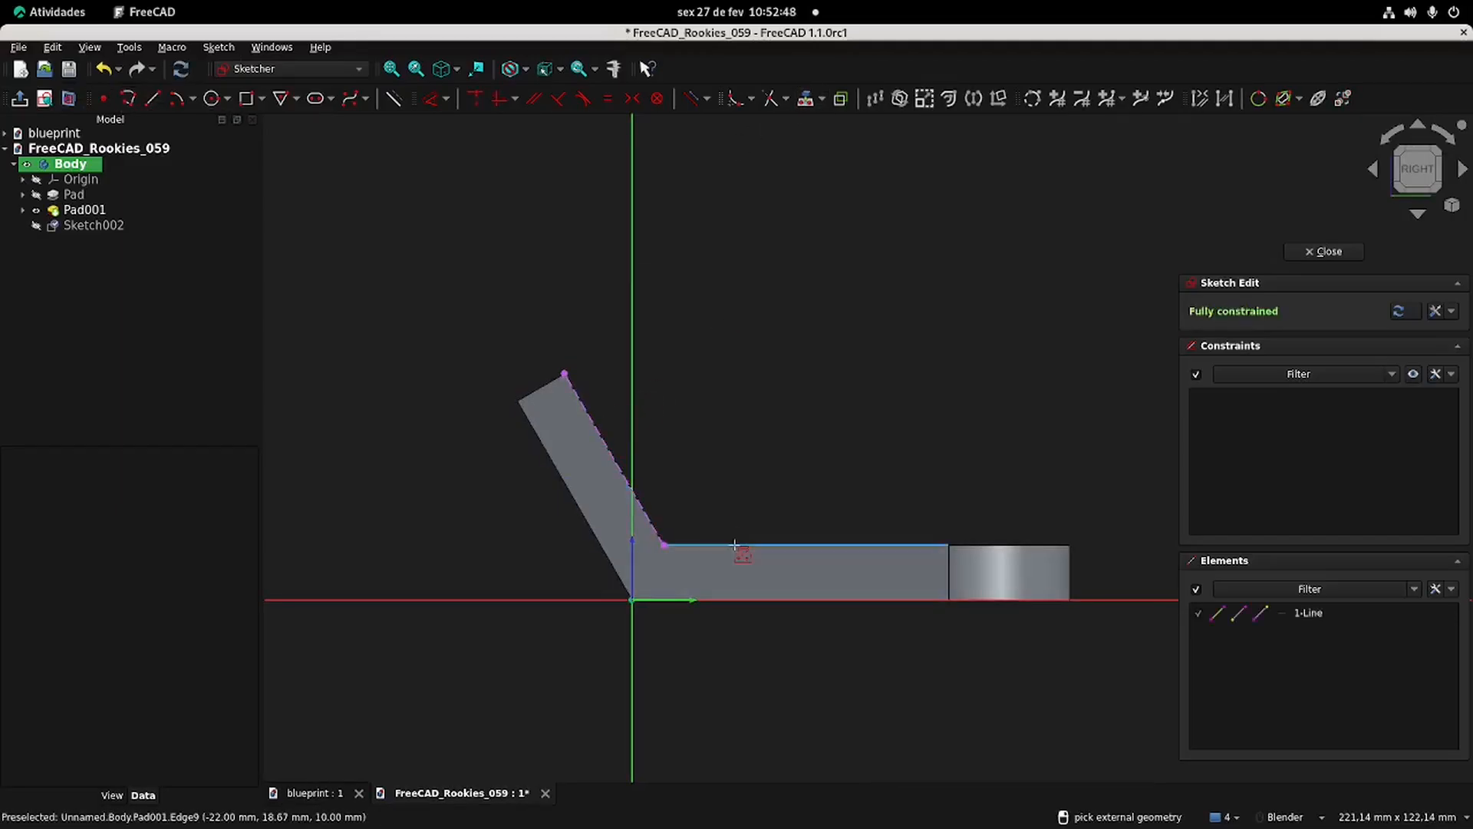
click(734, 544)
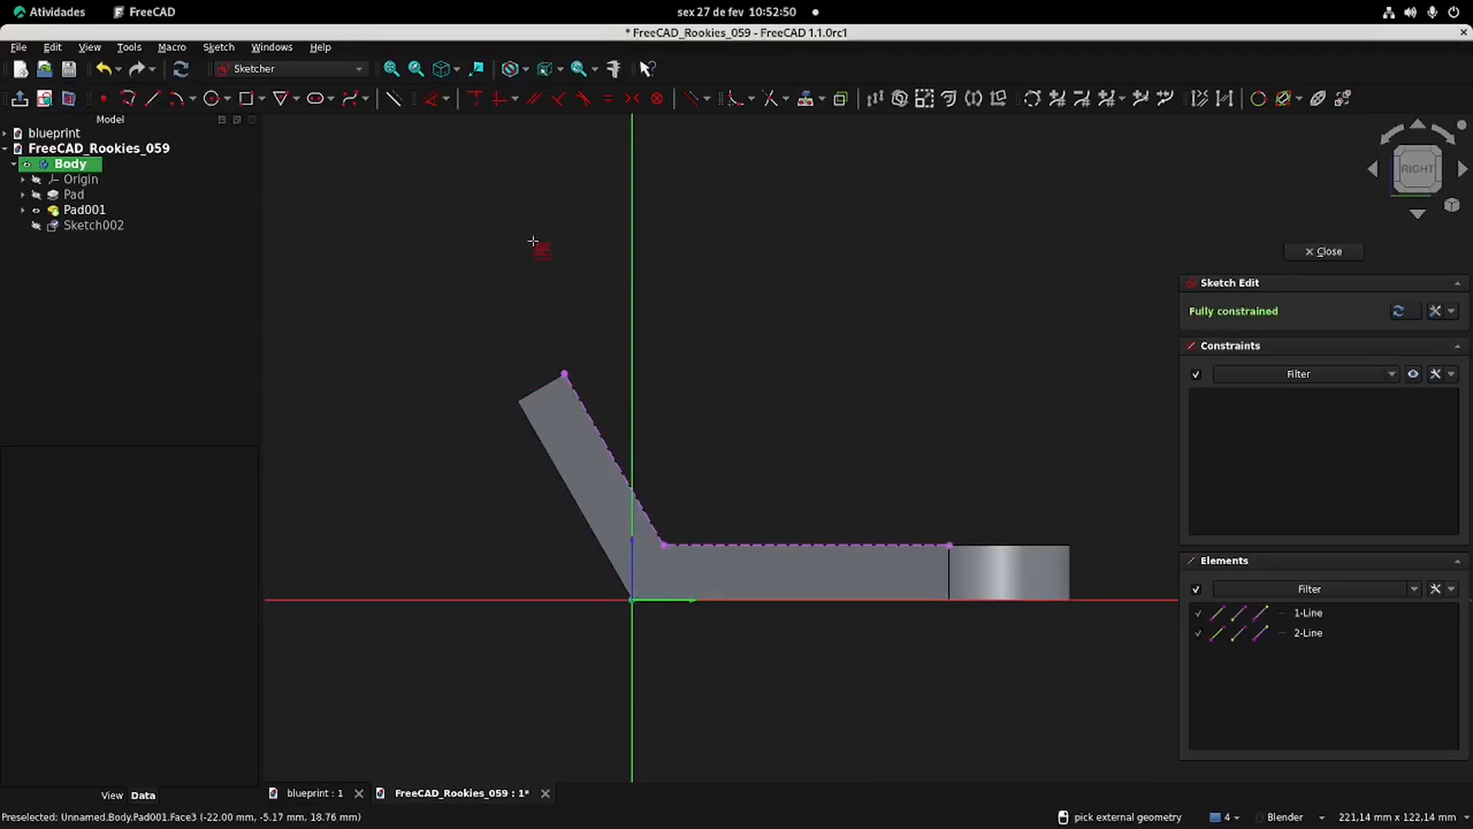
Step: Draw a closed triangular polyline from the wall's upper inner corner to the base edge and inner corner, and delete the redundant horizontal constraint
click(131, 98)
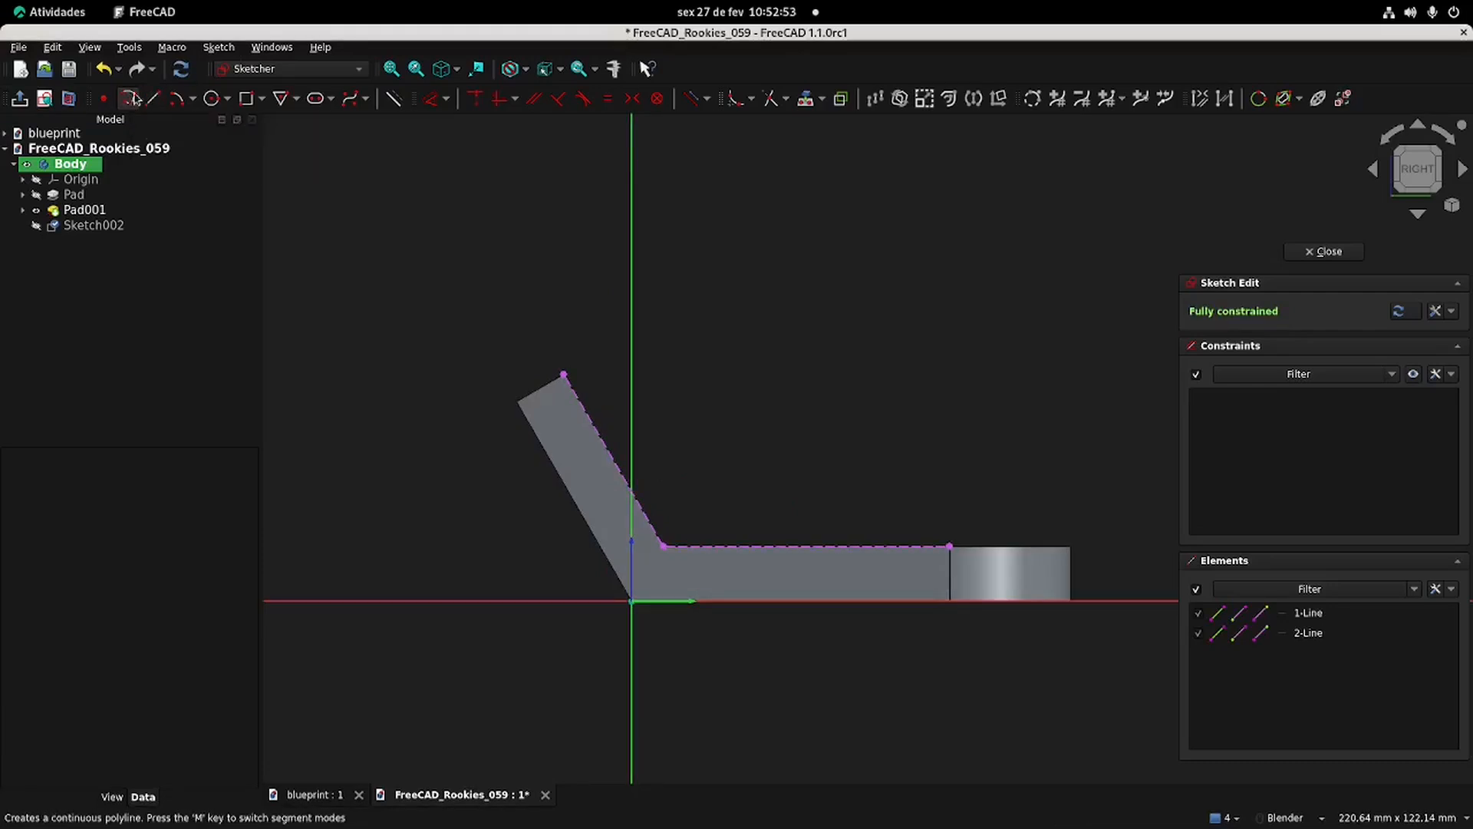
click(564, 374)
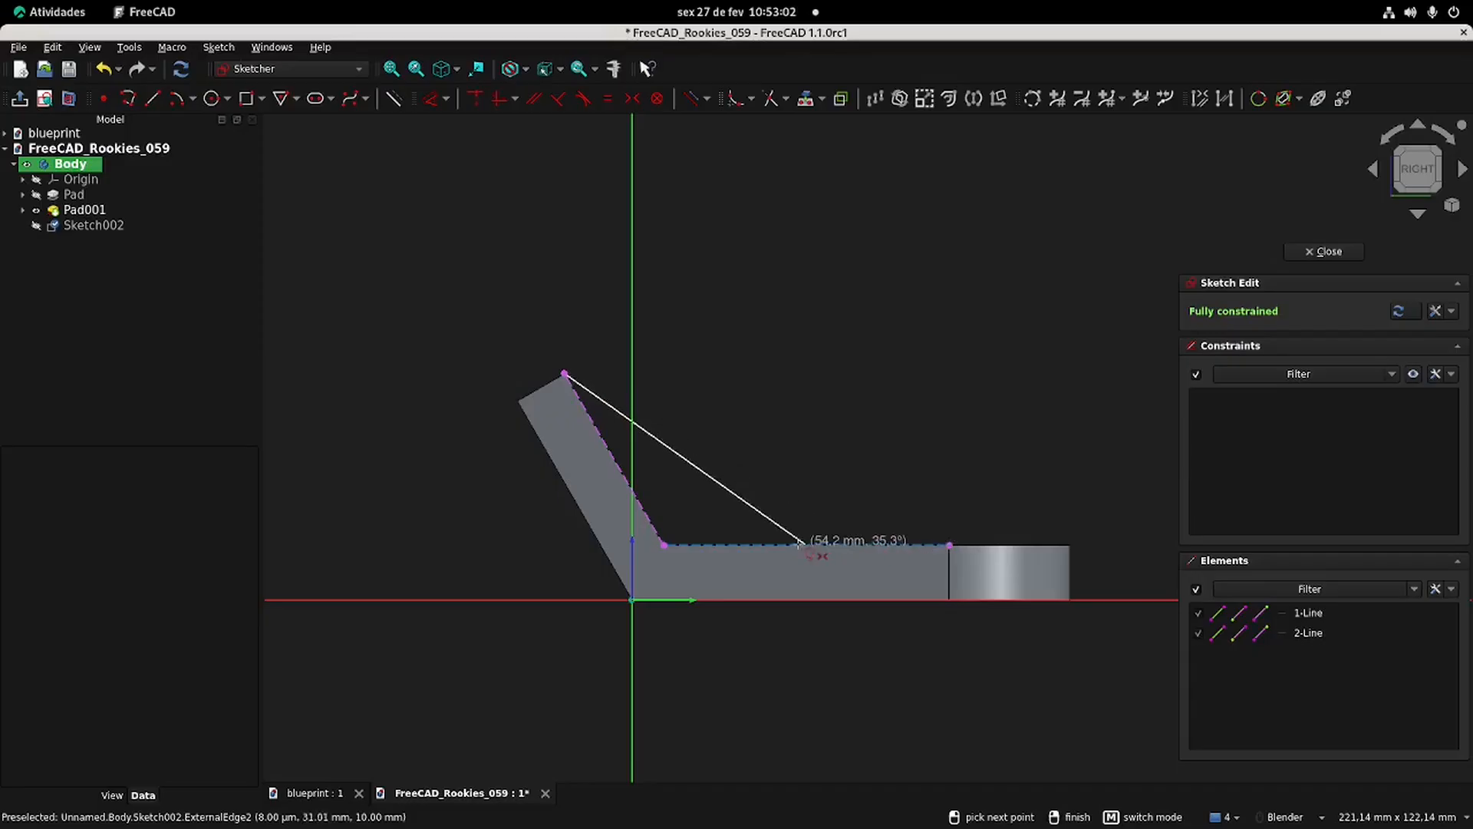
click(759, 545)
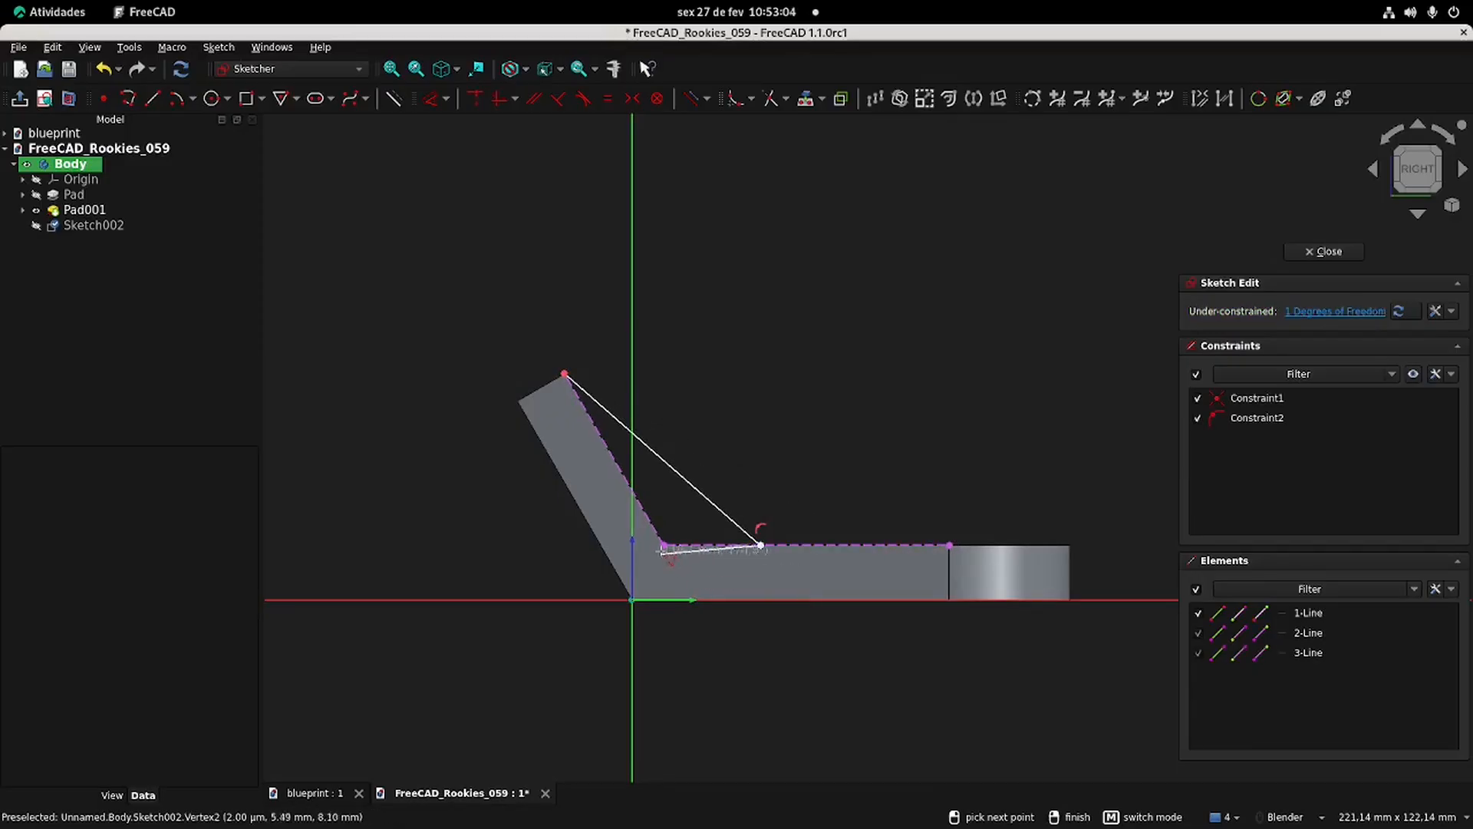
click(663, 546)
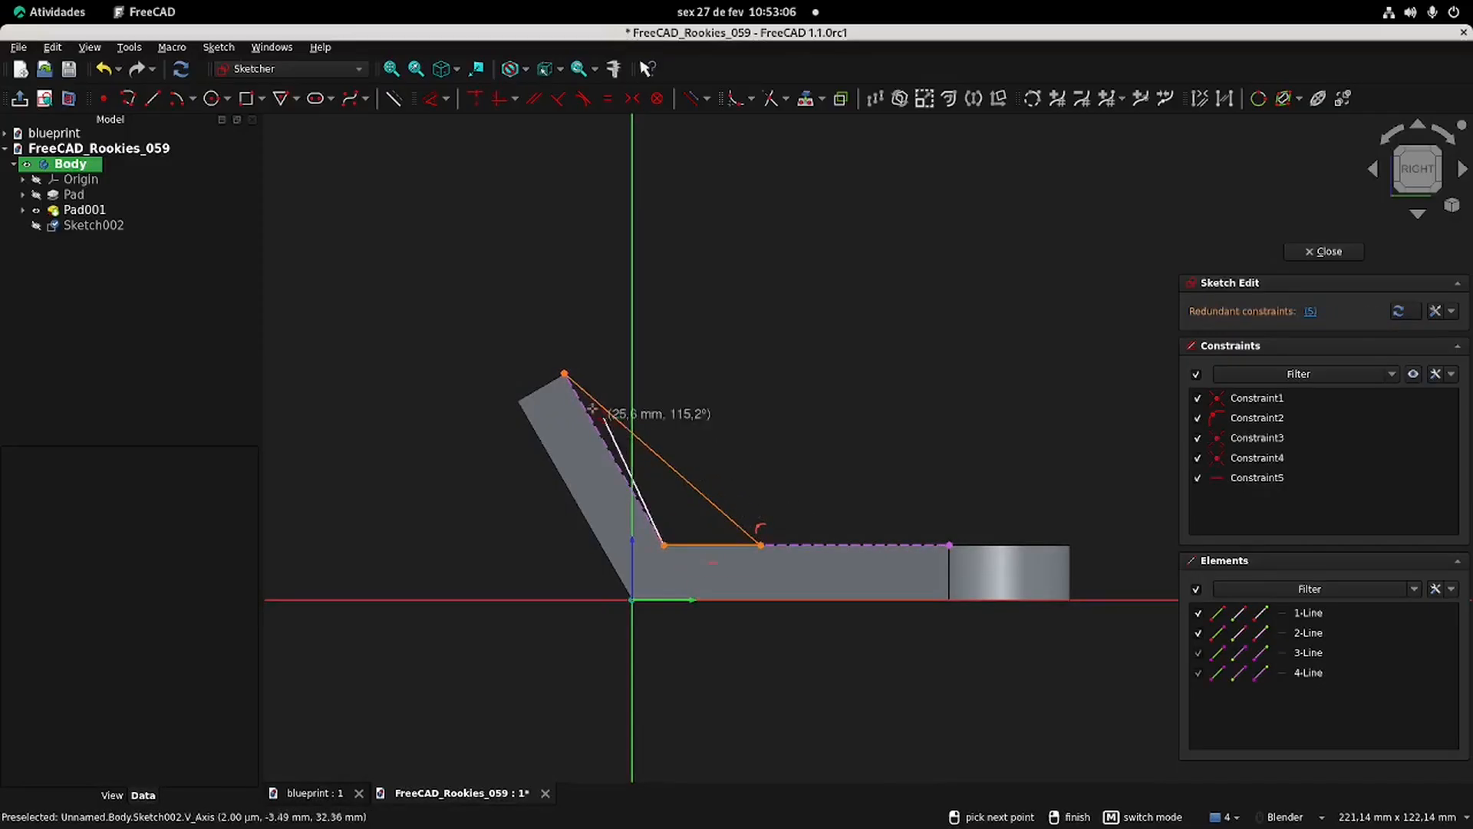
click(565, 375)
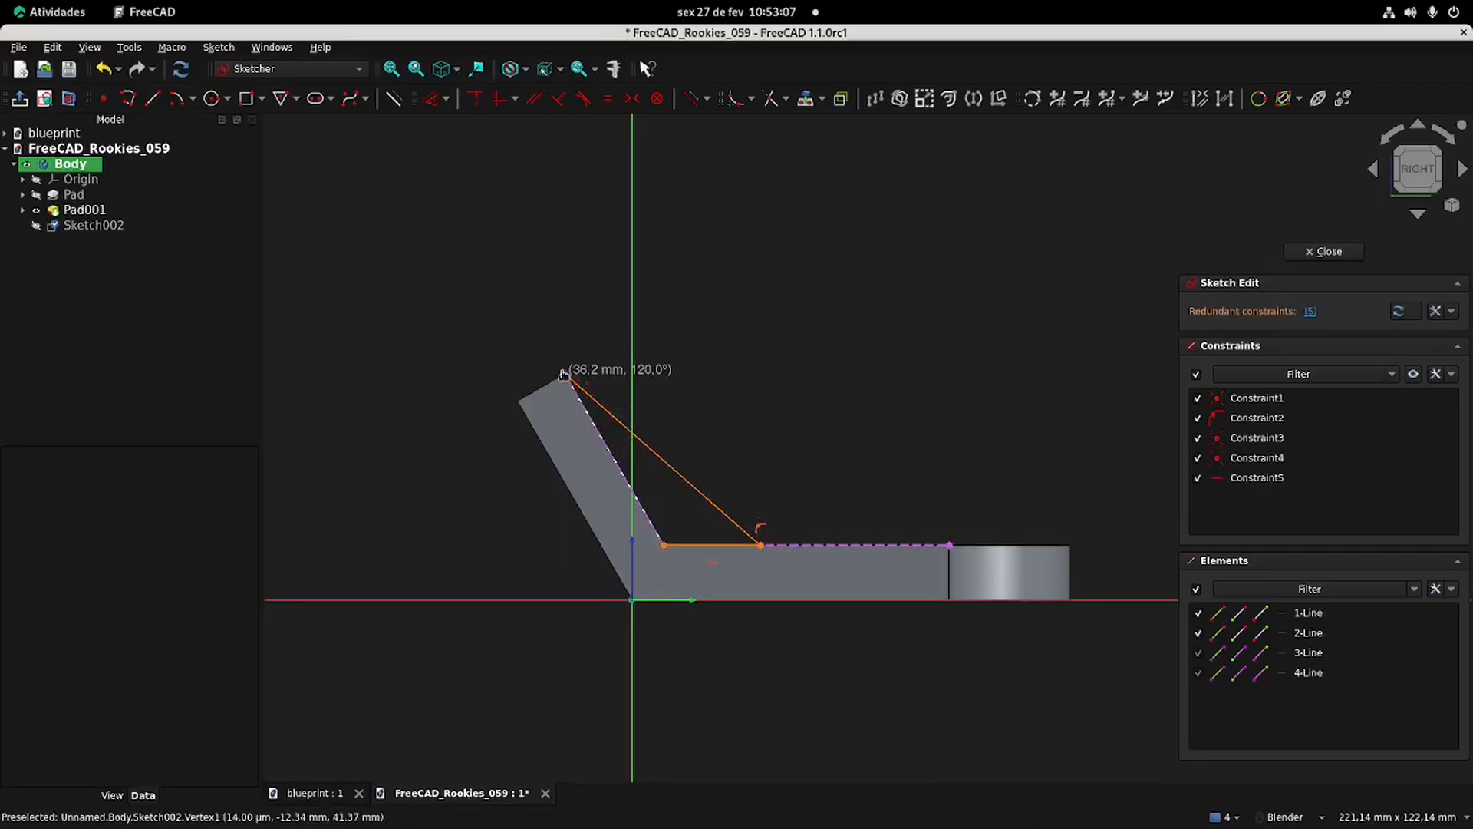
right_click(722, 376)
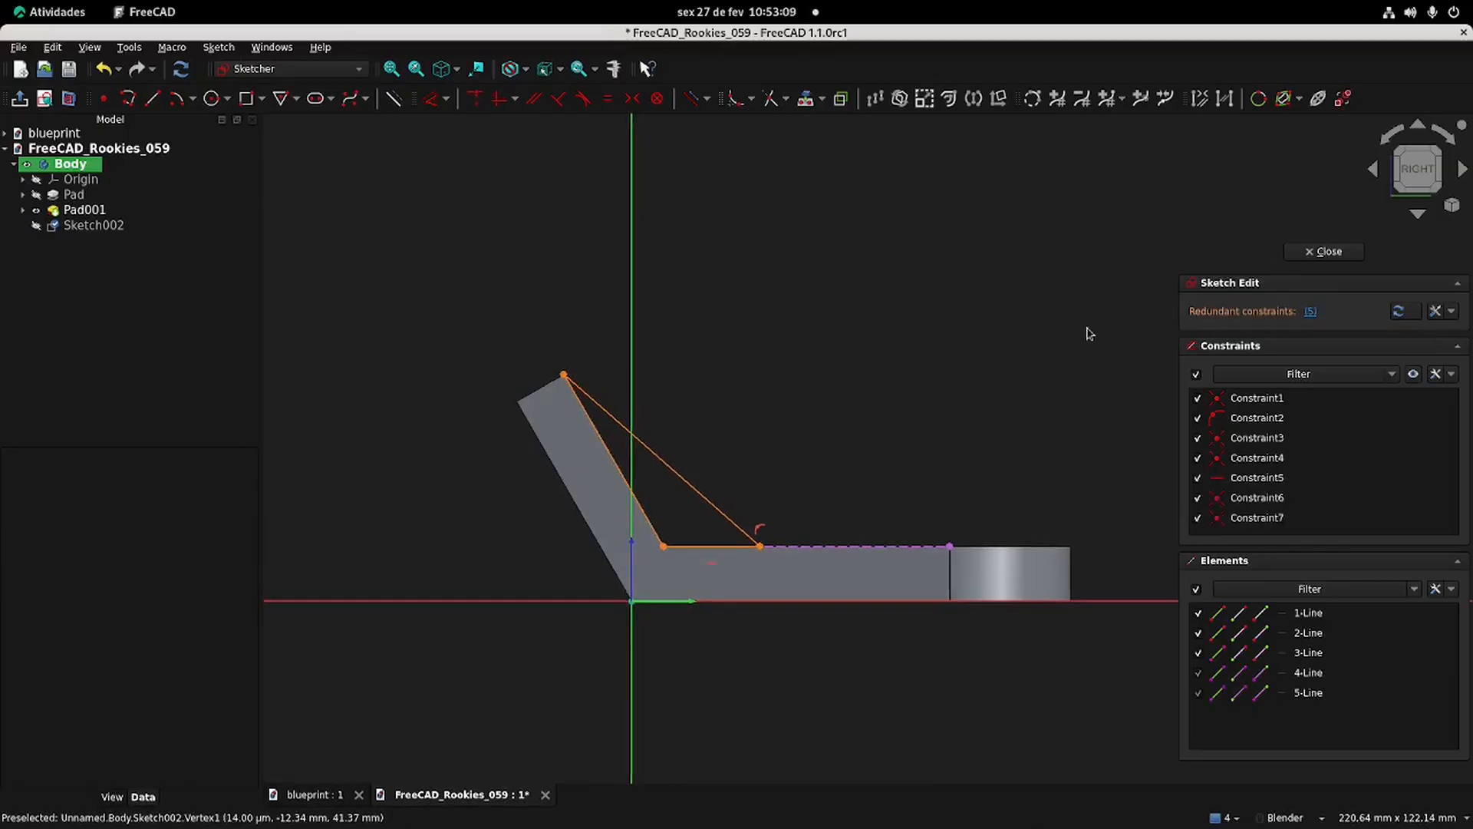
click(1311, 311)
key(Delete)
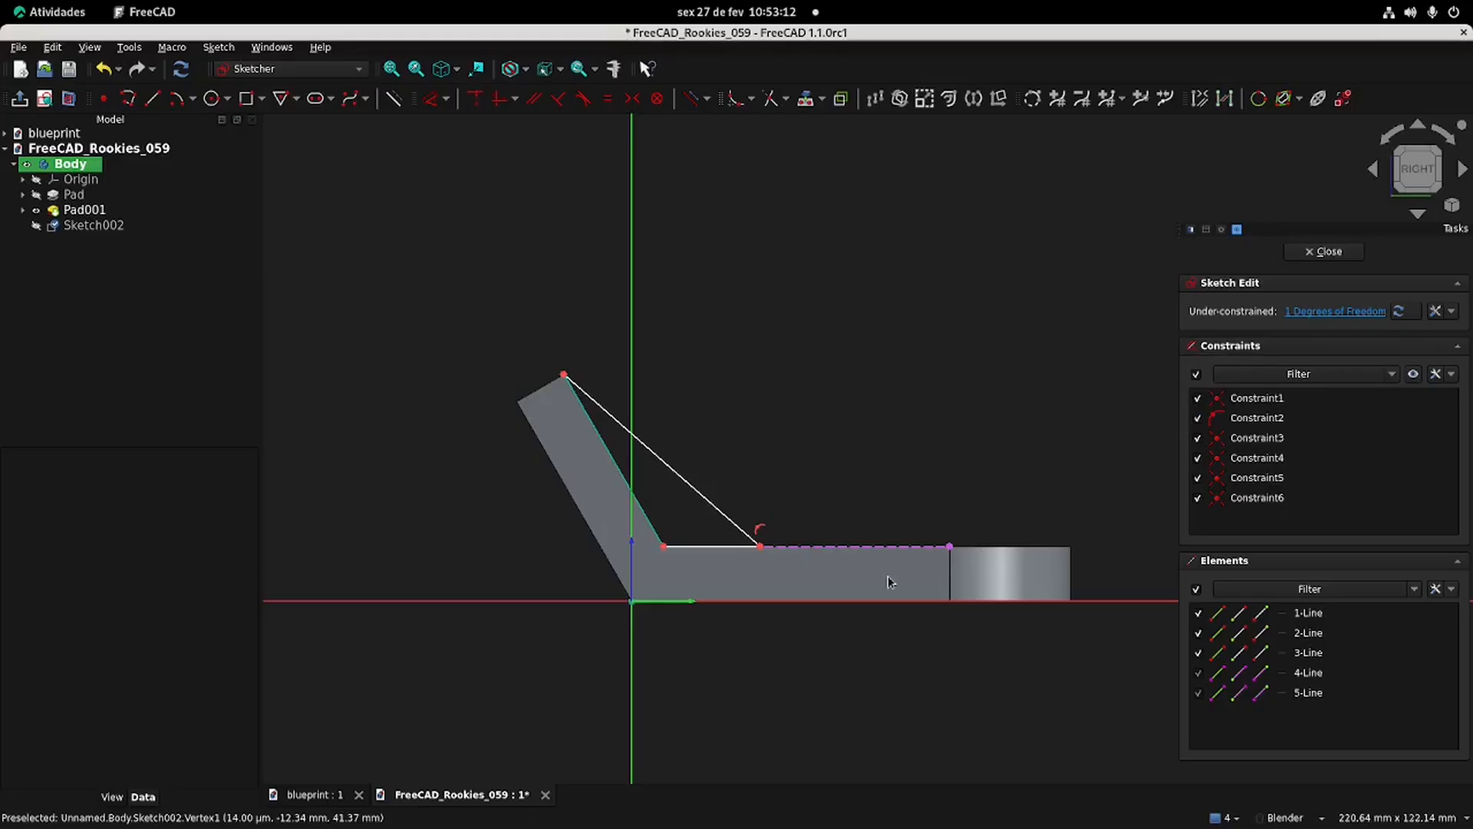
Step: Check the rib length on the blueprint, dimension the triangle's base line to 25 mm, and finish the sketch
click(315, 794)
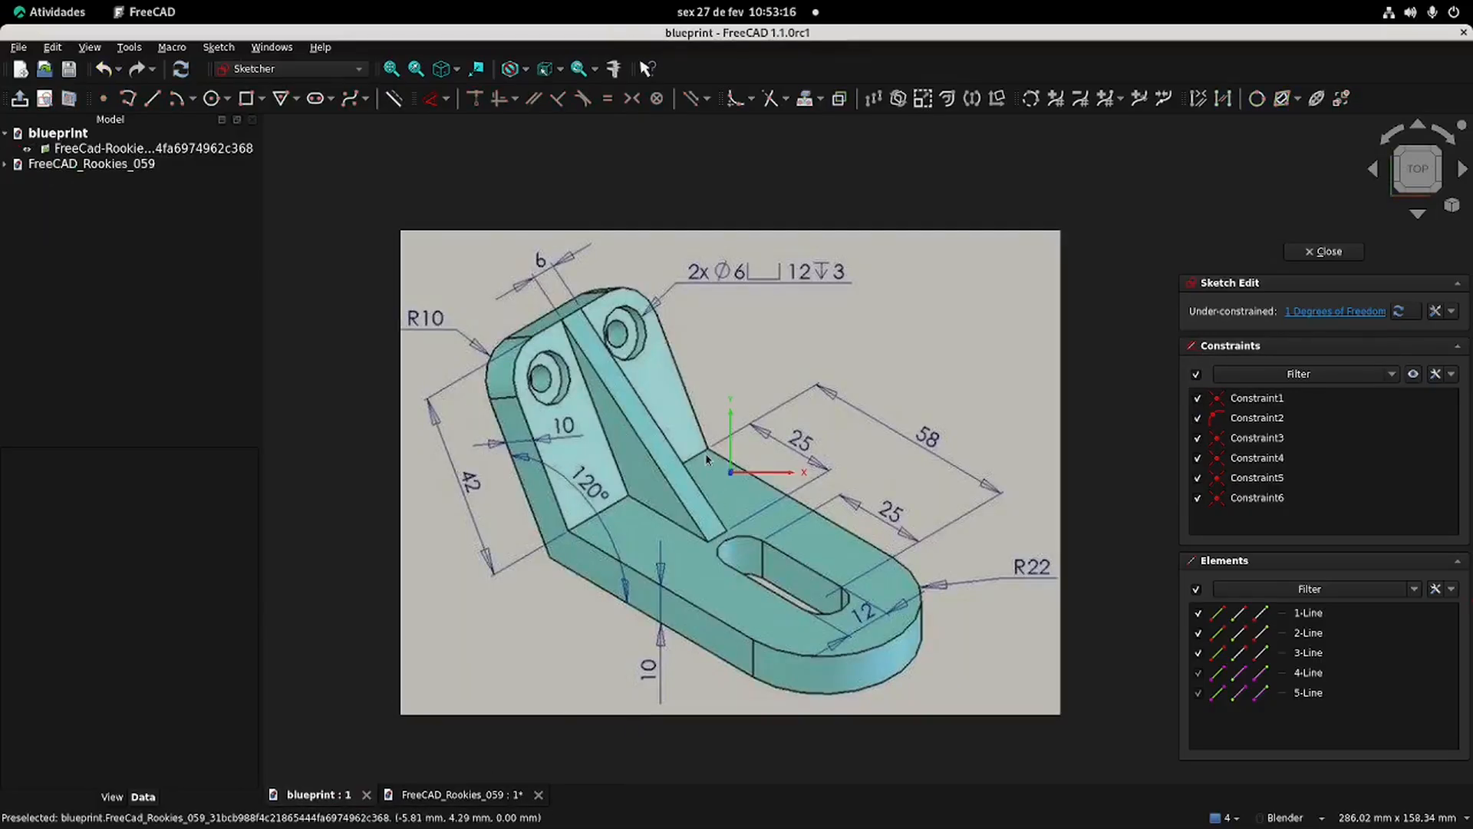
click(472, 796)
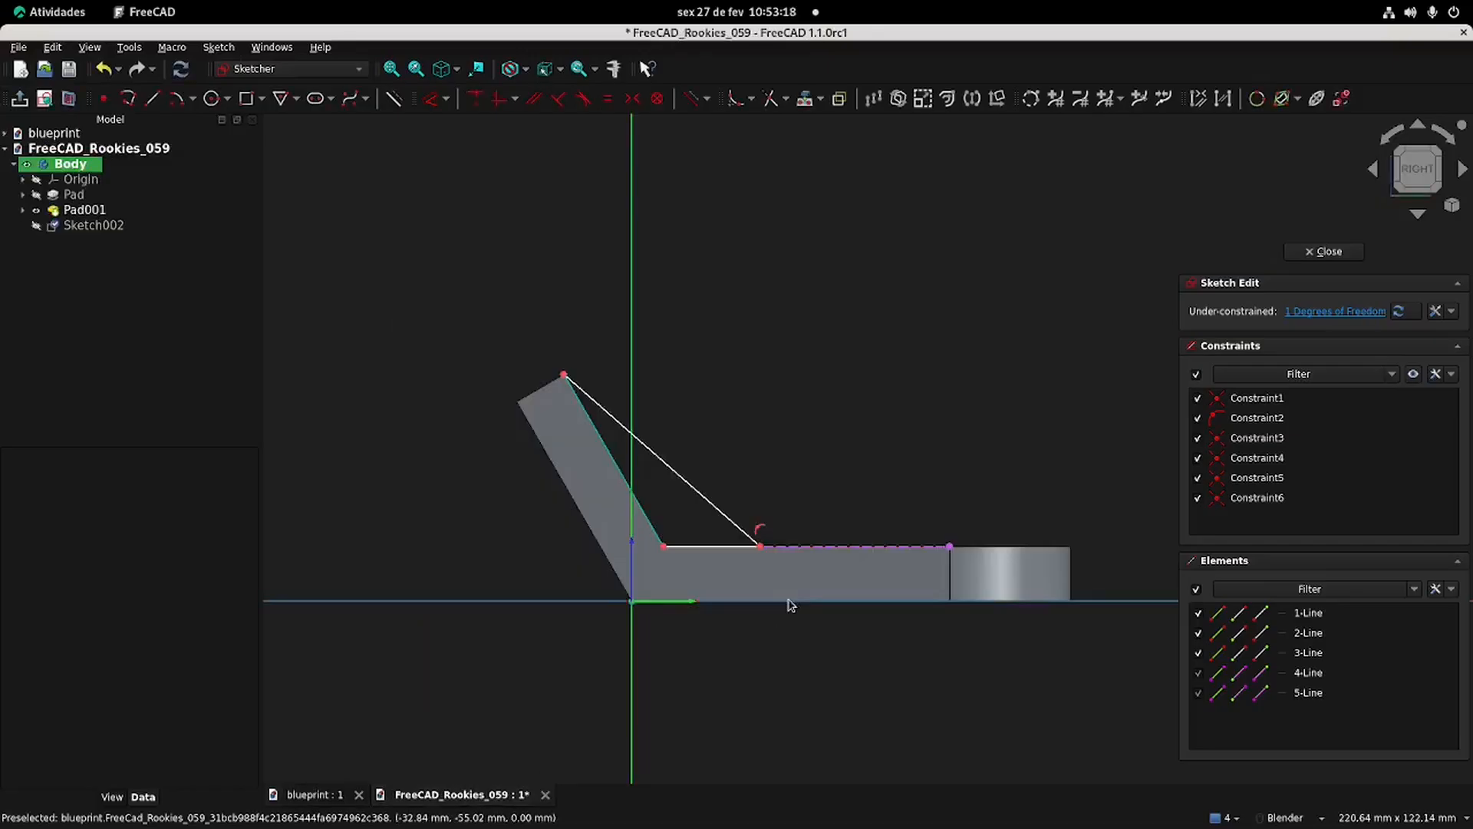
click(717, 547)
click(690, 99)
click(739, 625)
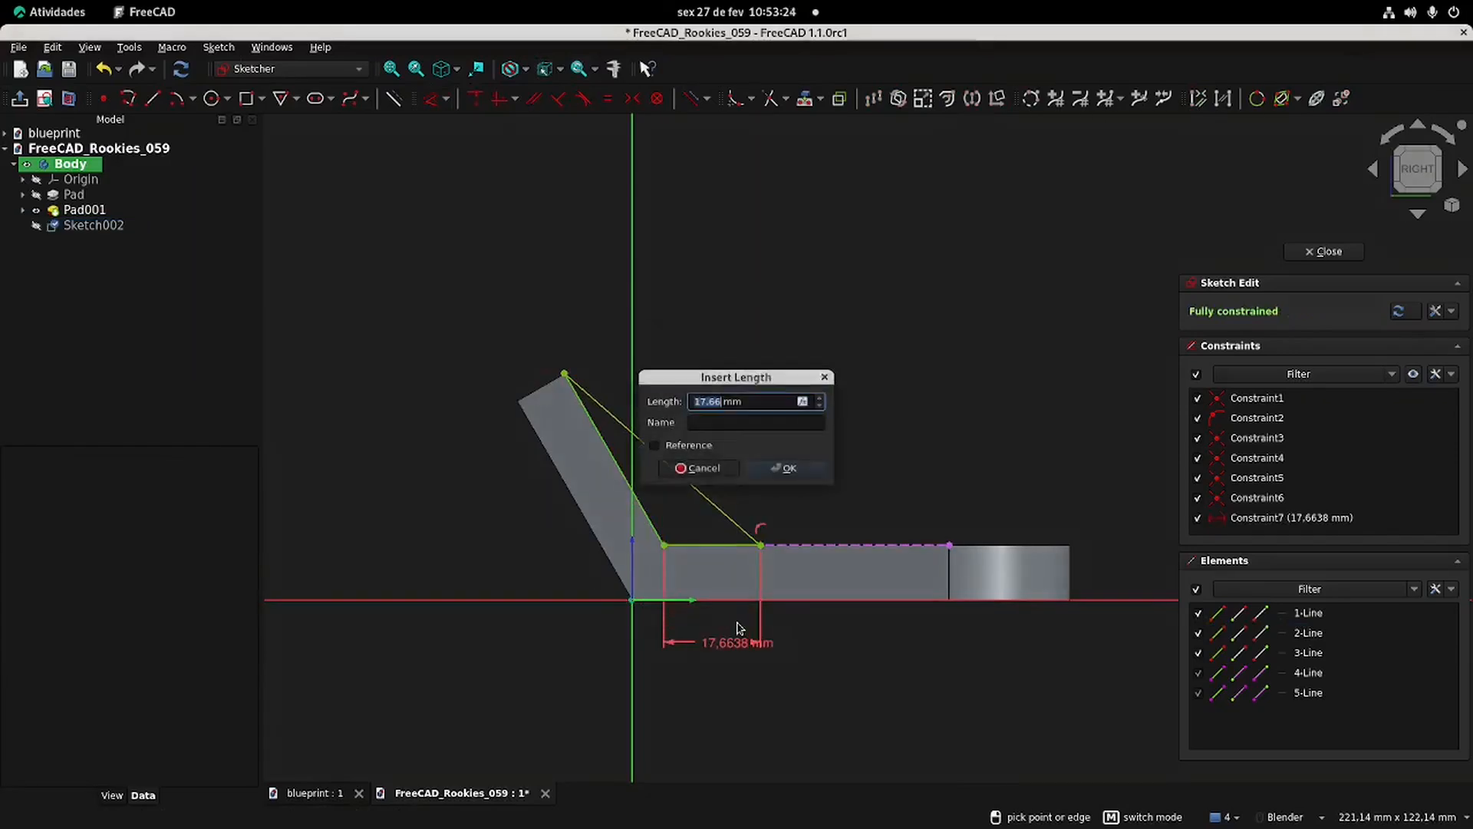
key(Return)
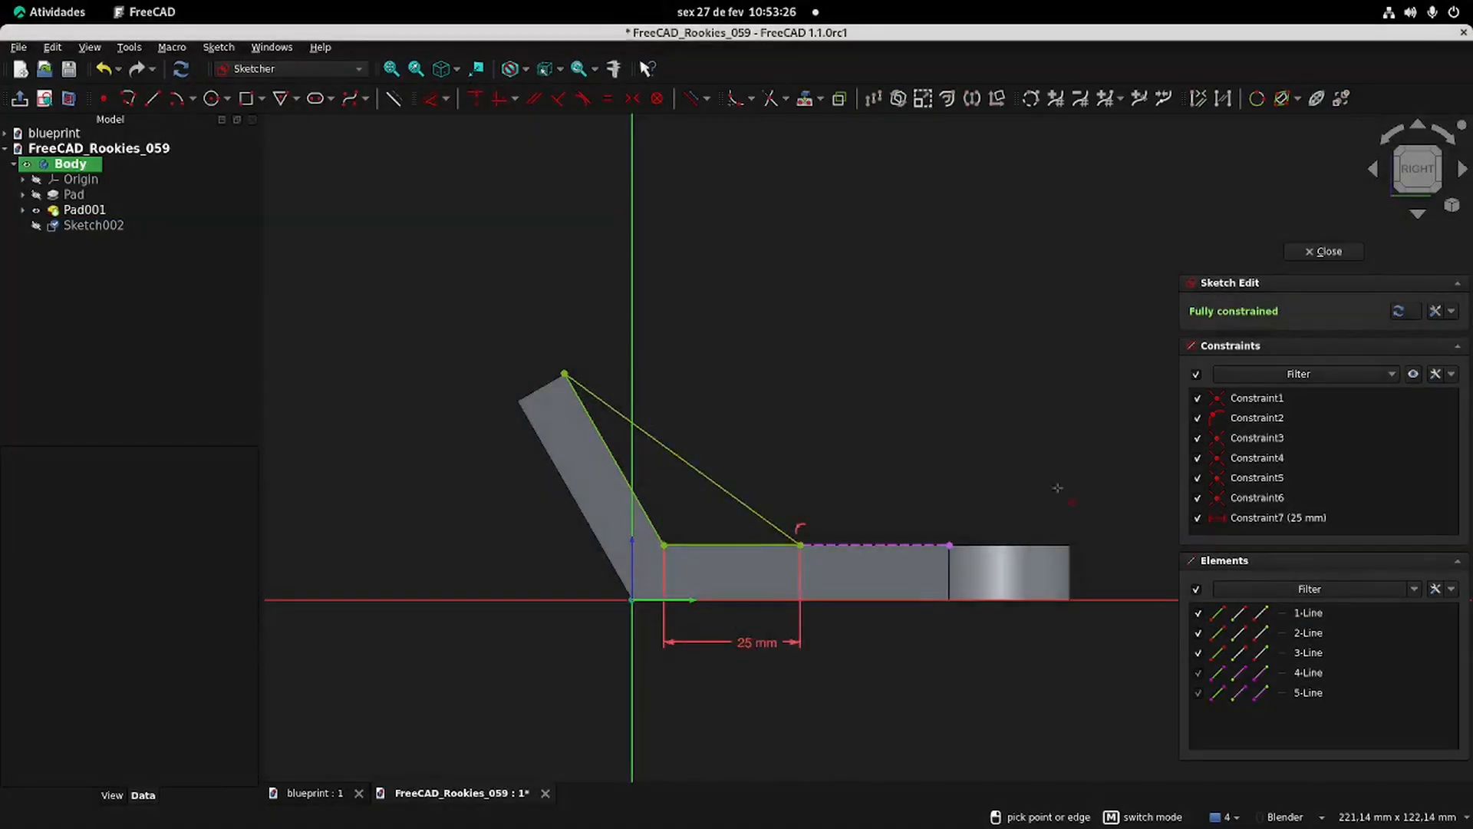
click(1324, 252)
Step: Check the rib thickness on the blueprint and pad the triangular sketch symmetrically with a 6 mm length
middle_drag(867, 447, 714, 515)
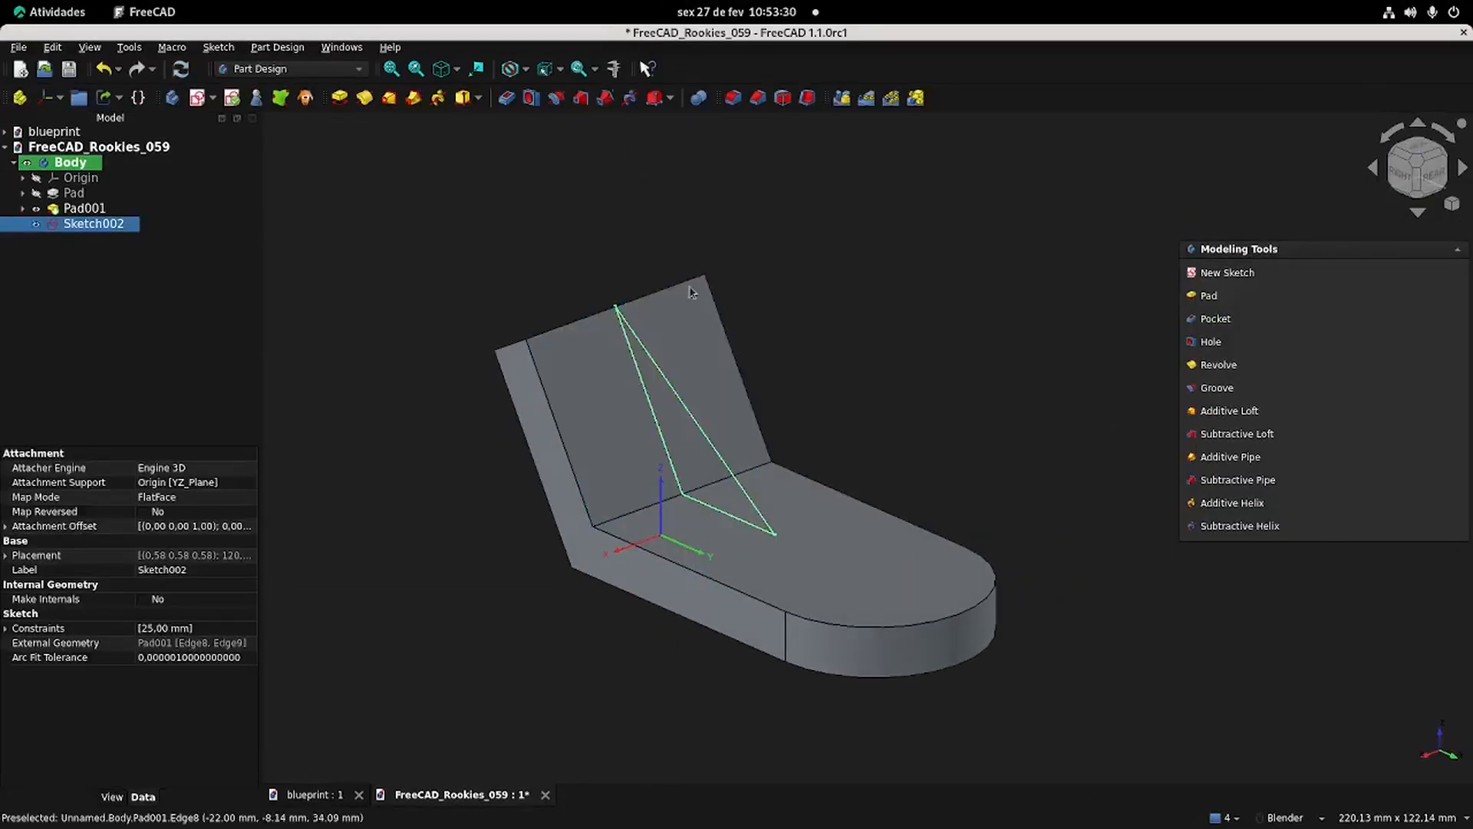
shift+middle_drag(578, 188, 591, 217)
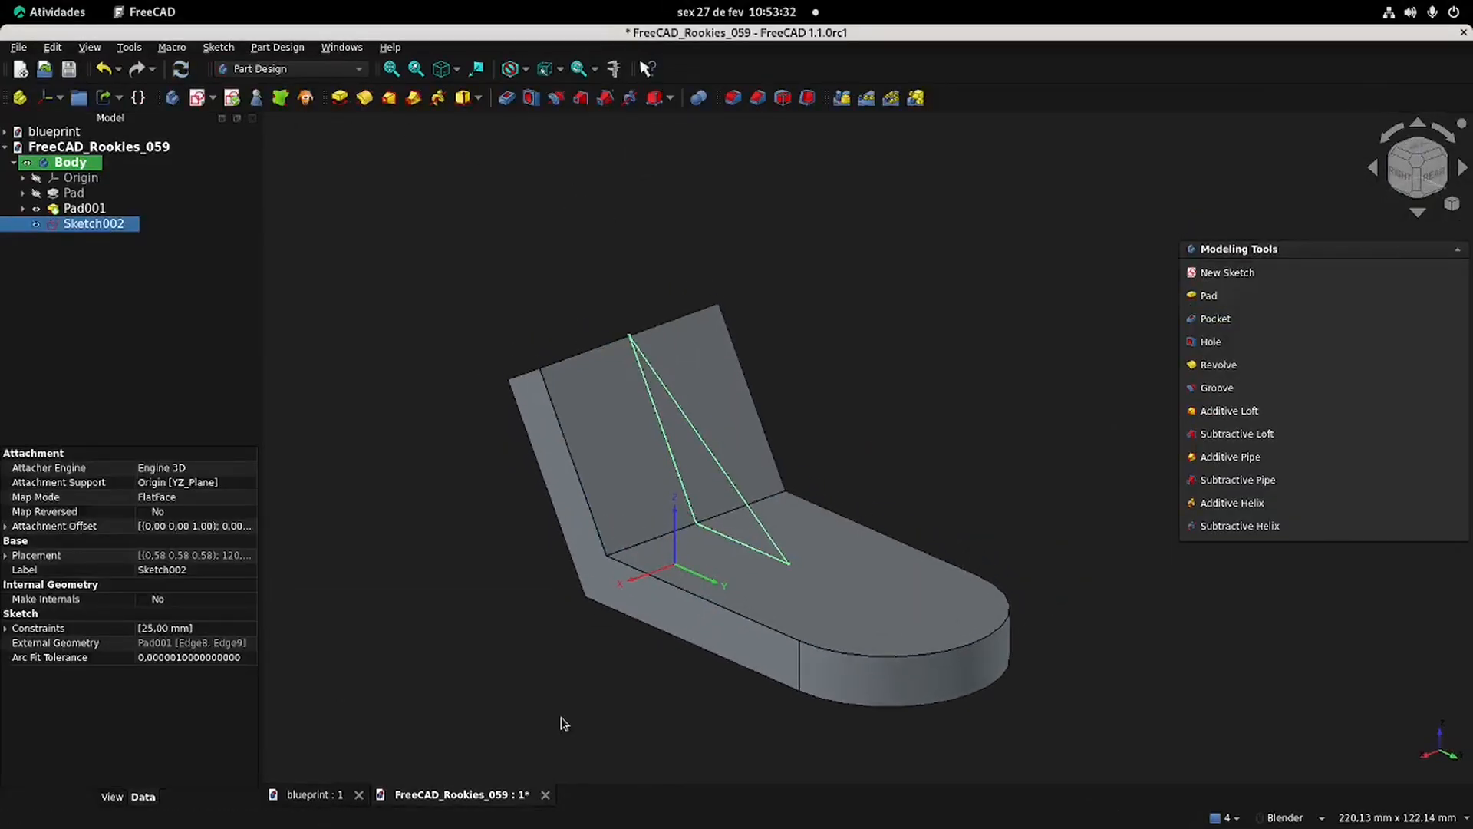
click(322, 794)
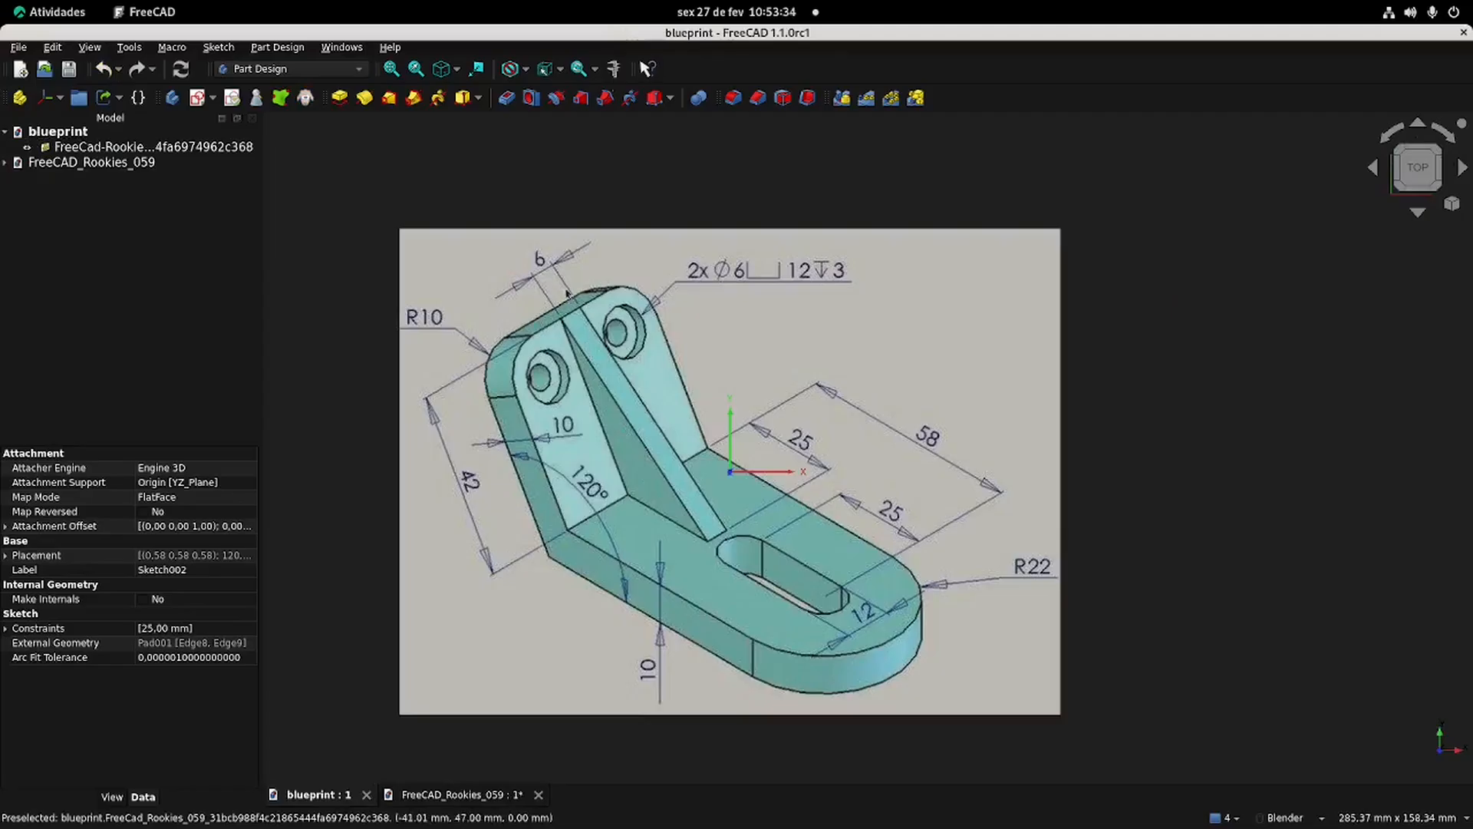
click(461, 794)
click(338, 97)
text(6)
click(1392, 310)
click(1373, 326)
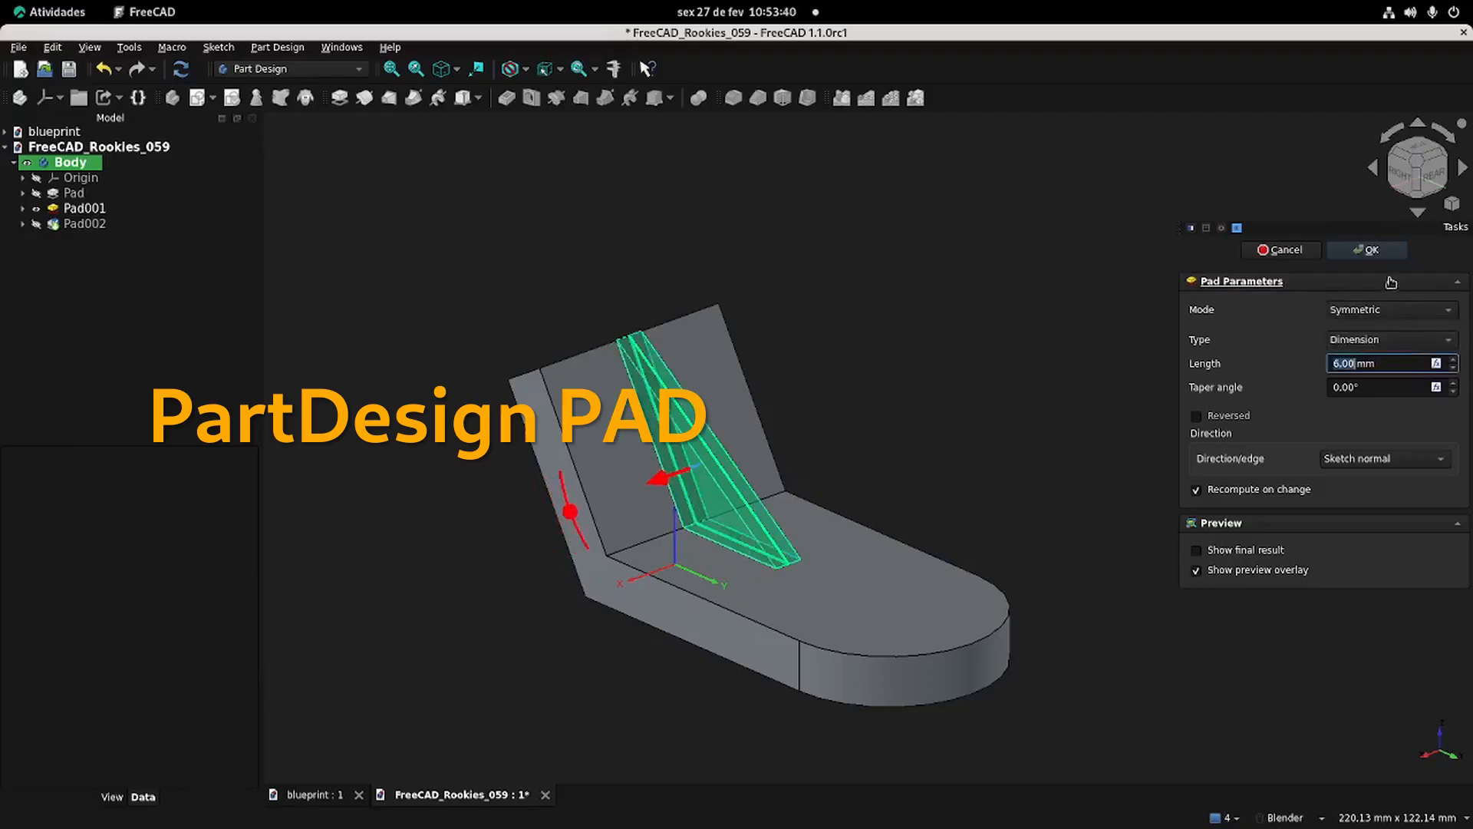
click(1368, 250)
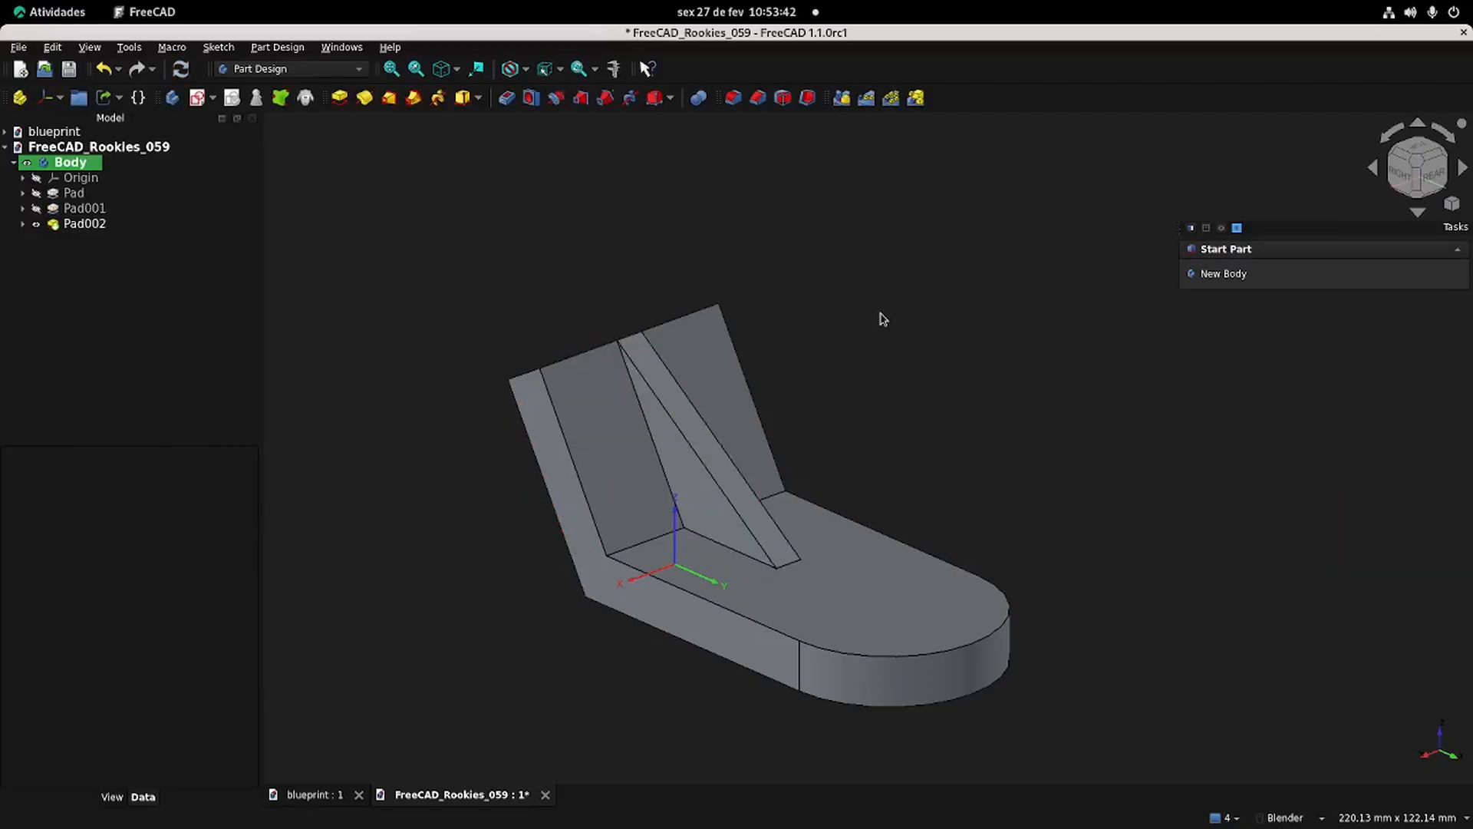
Step: Check the slot's dimensions on the blueprint and start a new sketch on the base's upper face
middle_drag(886, 338, 941, 369)
shift+middle_drag(960, 424, 952, 404)
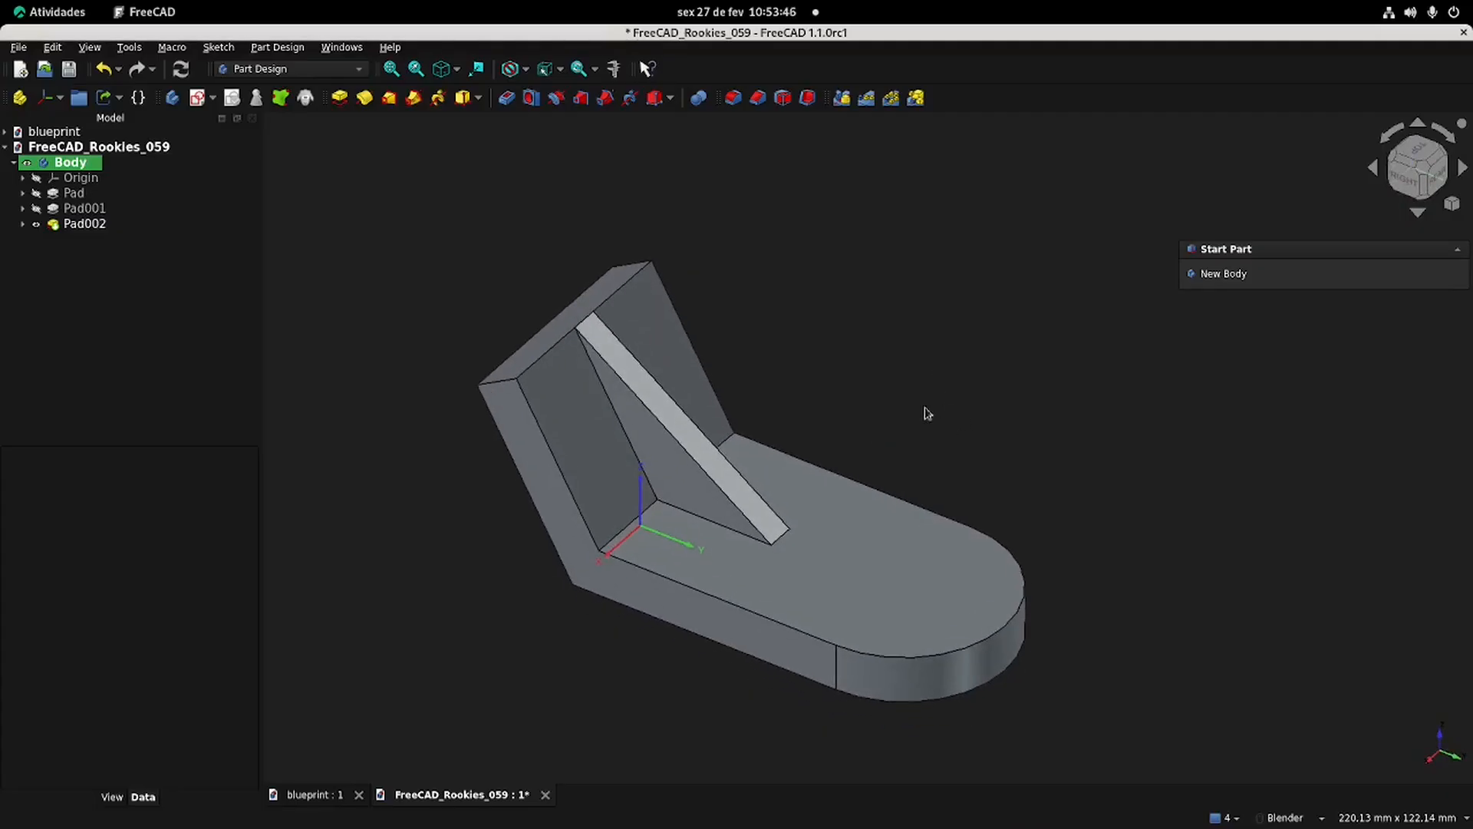
mouse_move(850, 428)
middle_down()
mouse_move(854, 346)
mouse_move(851, 418)
middle_up()
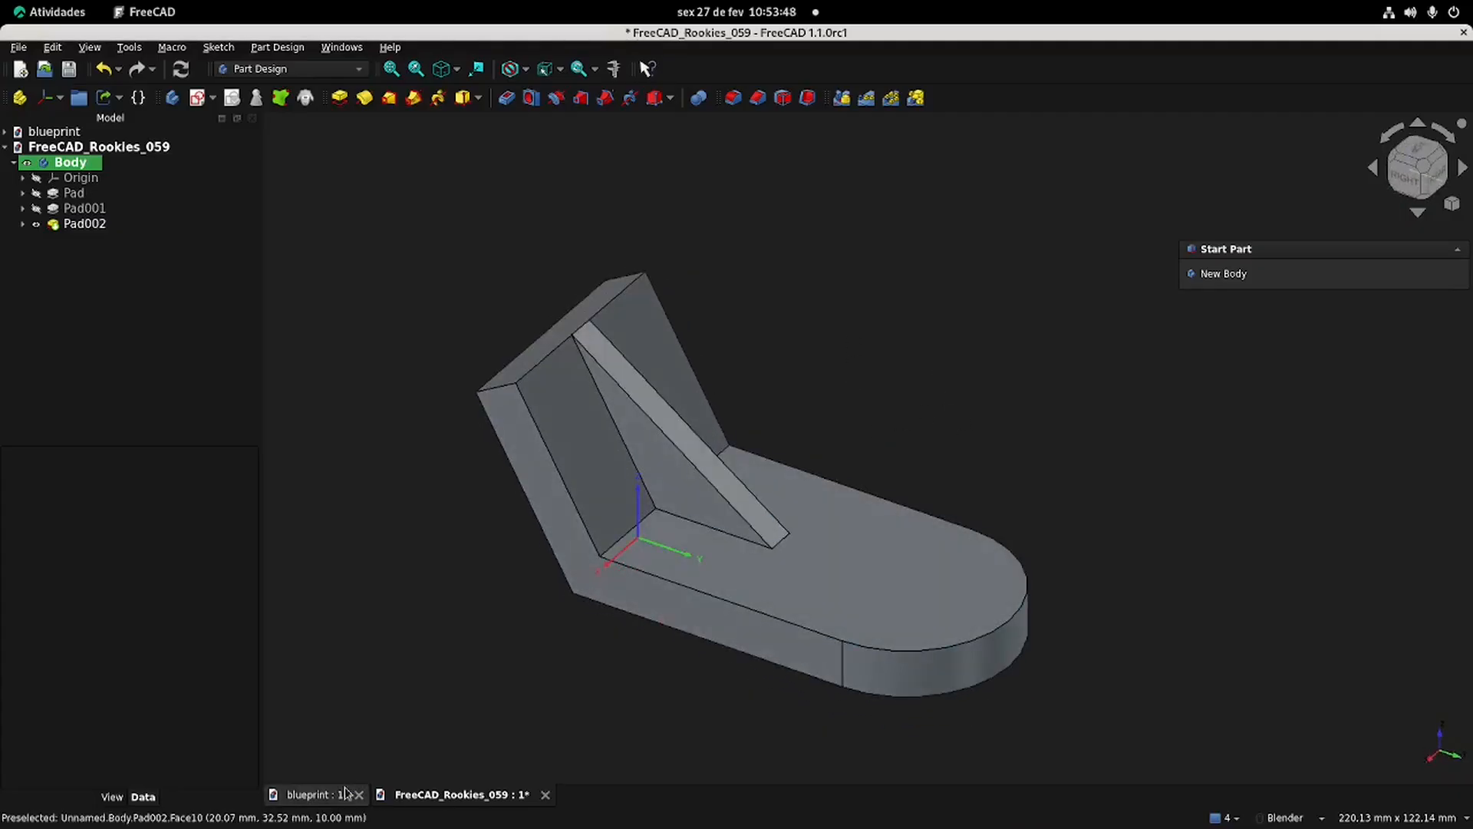
click(306, 794)
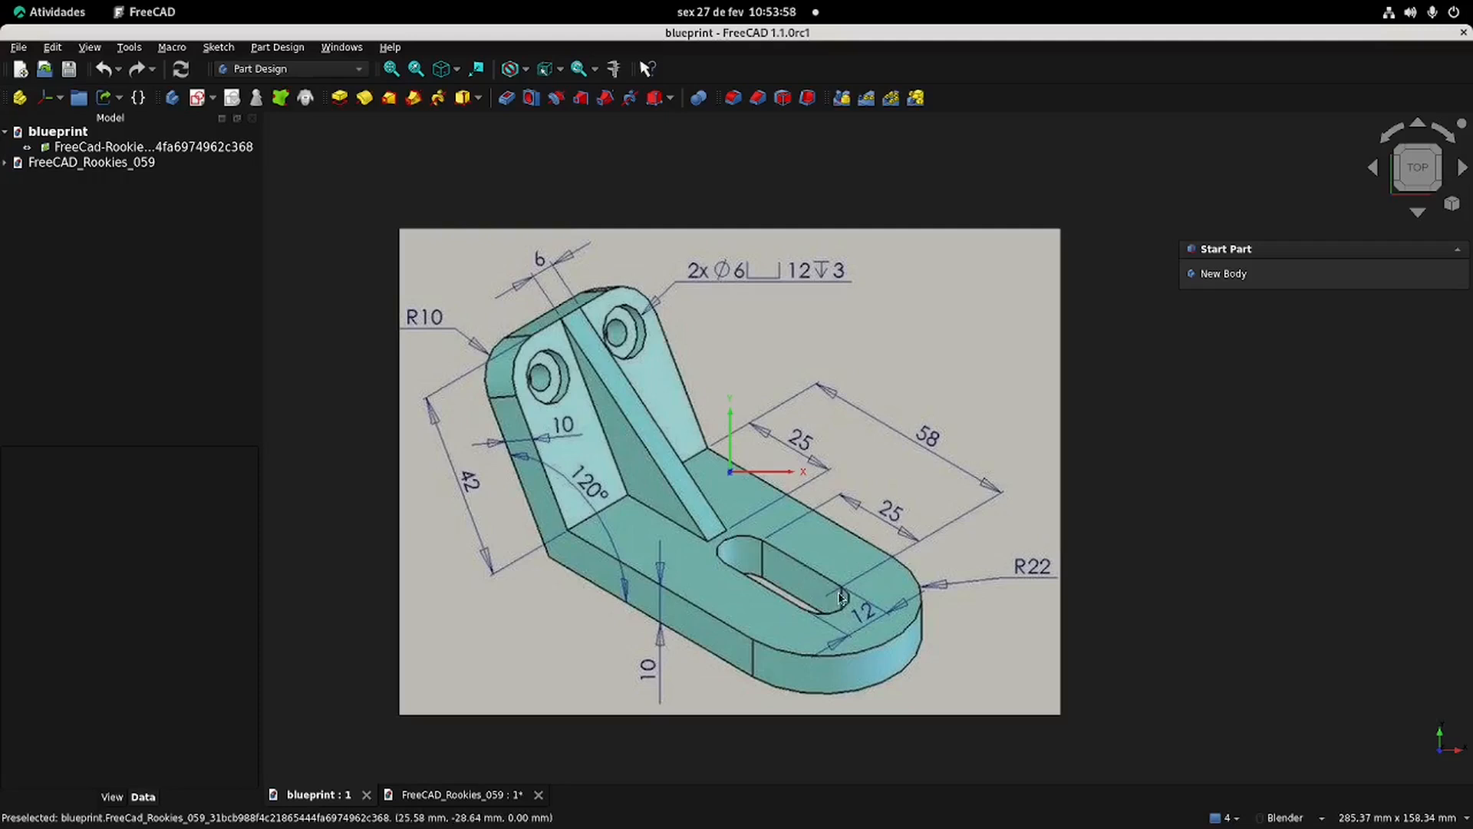
click(477, 796)
click(878, 569)
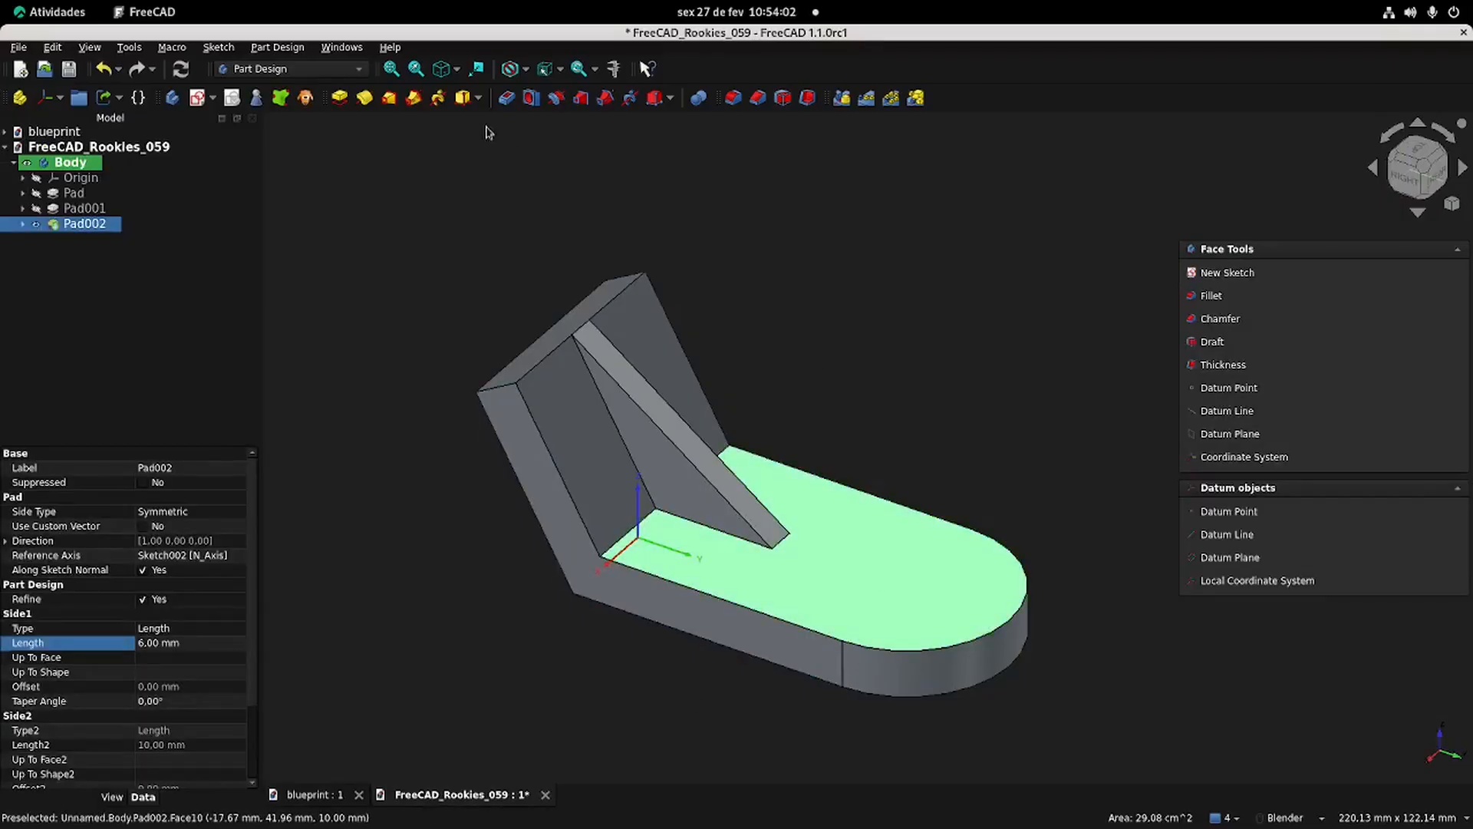
click(196, 98)
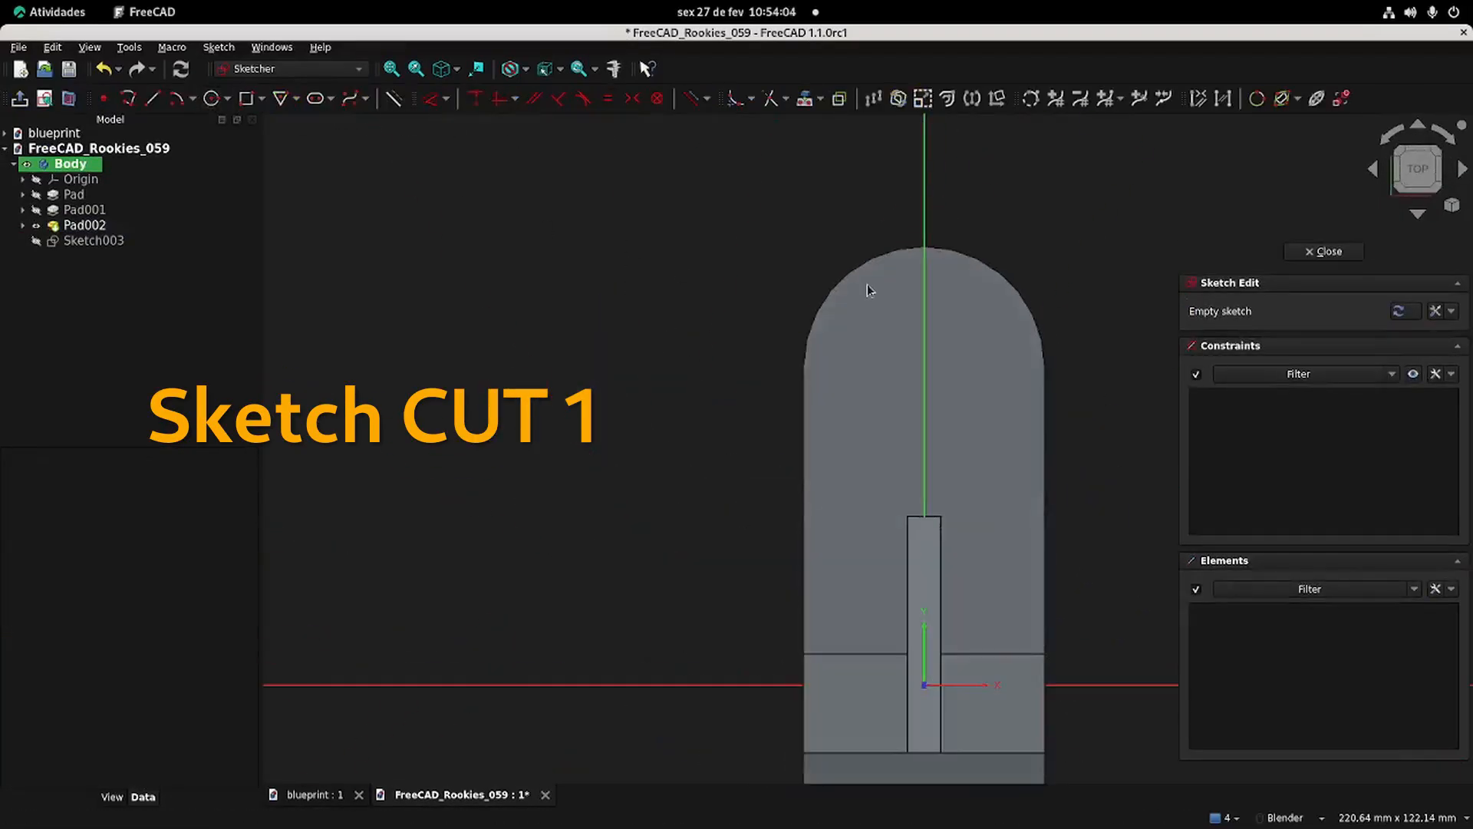
Step: Check the slot length on the blueprint and draw a slot along the vertical axis, 25 mm between arc centres with a 6 mm radius
click(320, 101)
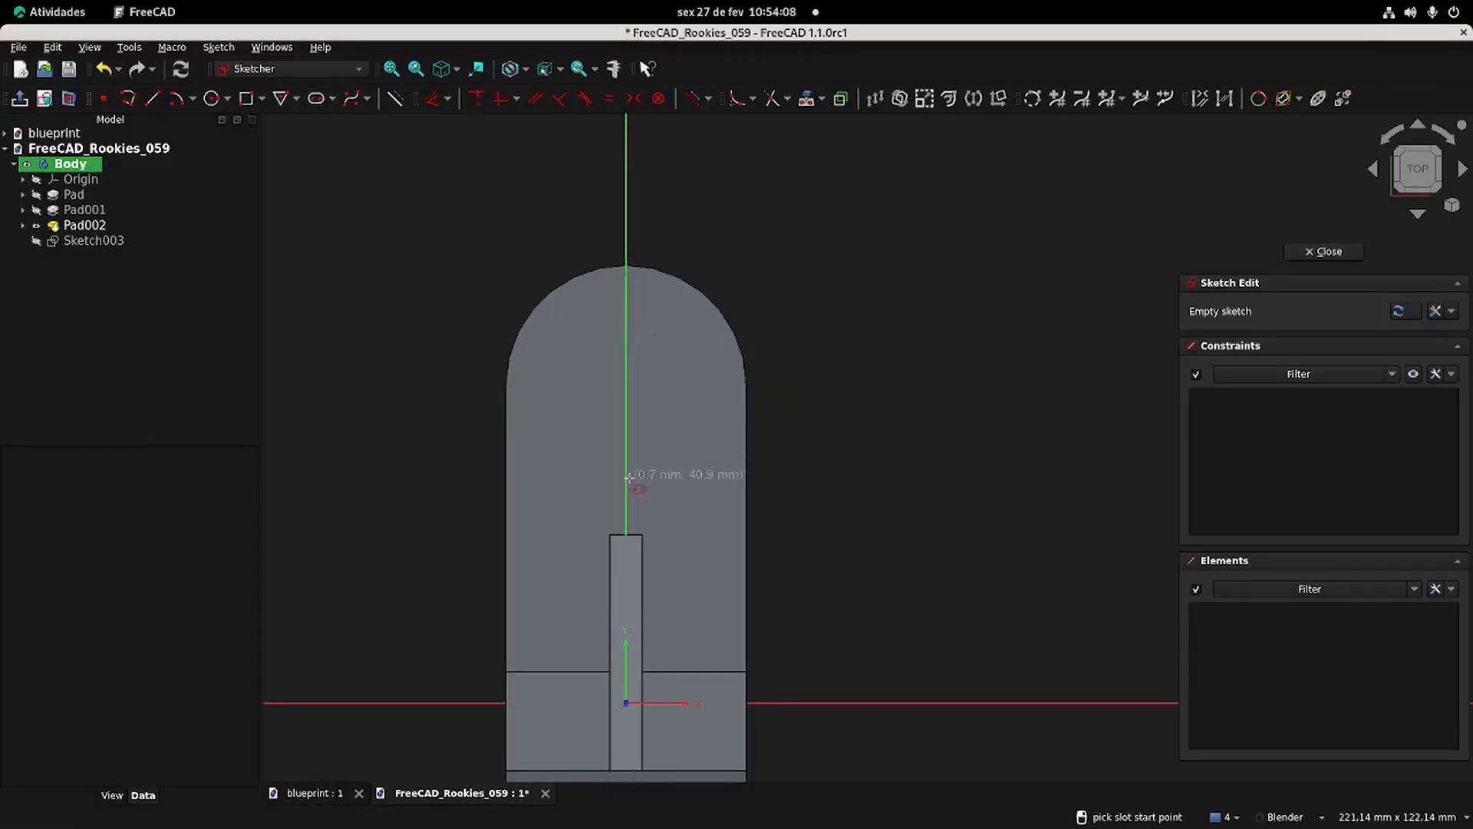
click(319, 796)
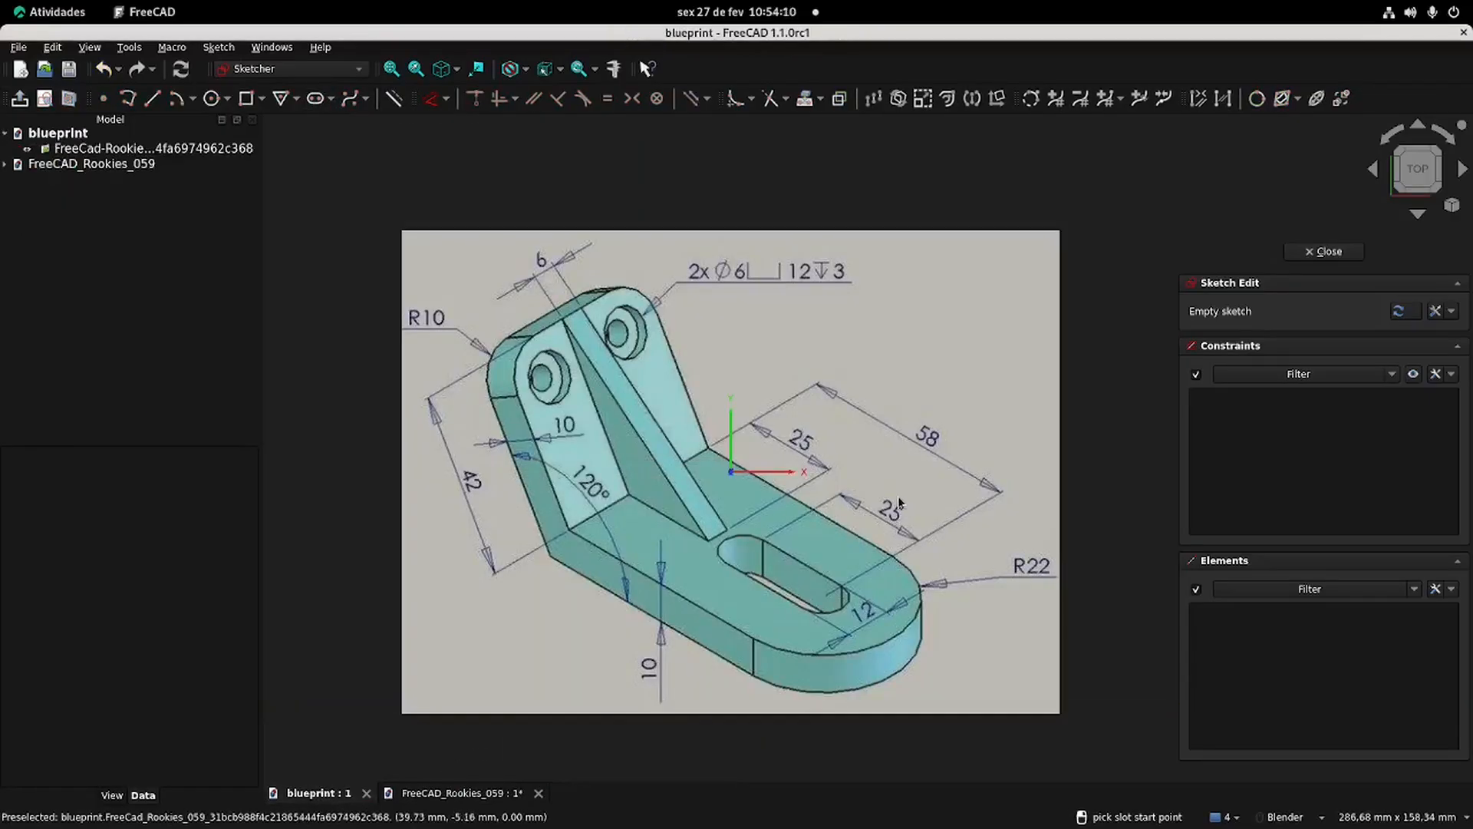
click(463, 794)
click(626, 477)
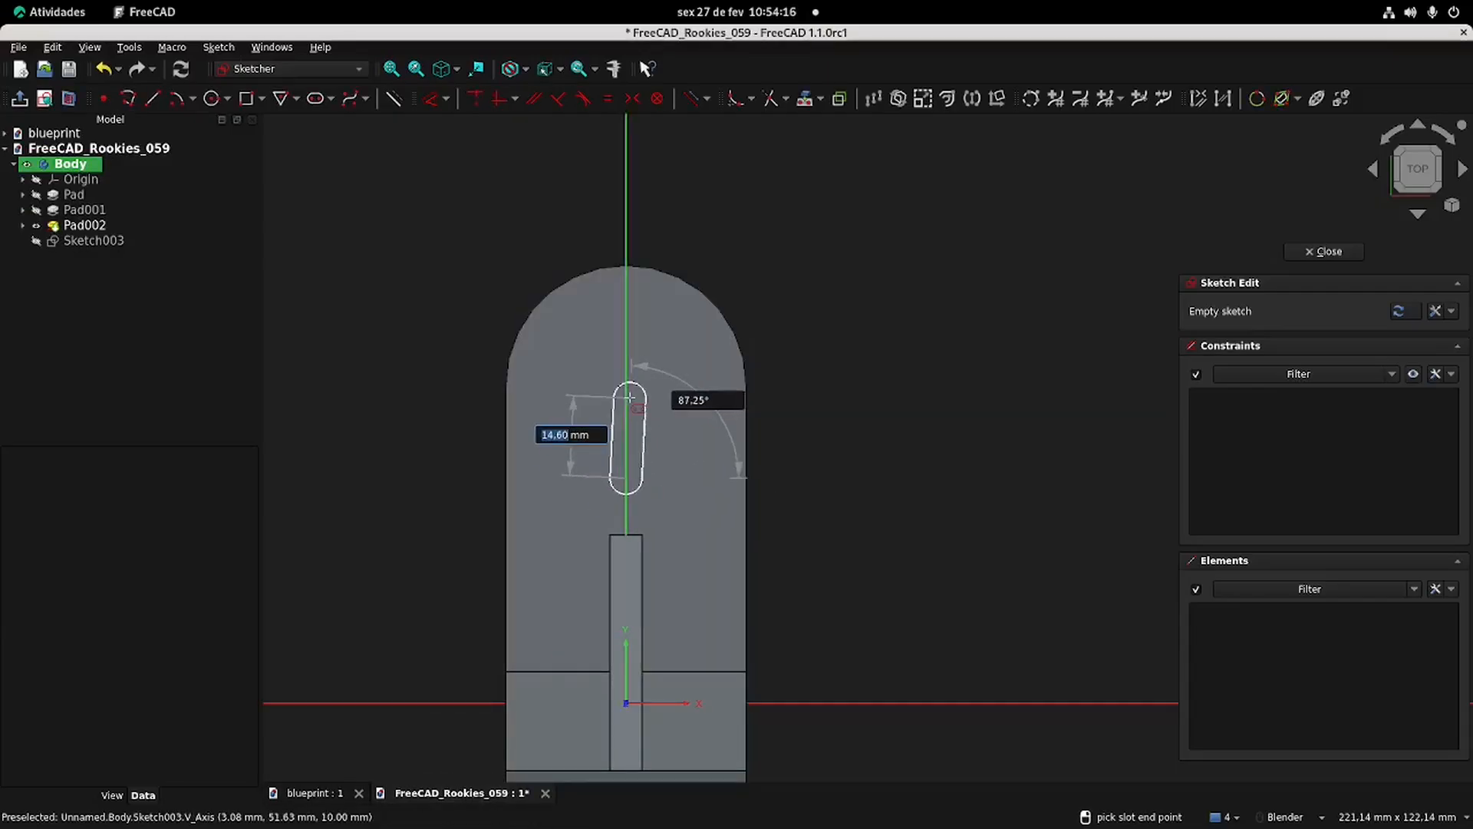
text(25)
key(Tab)
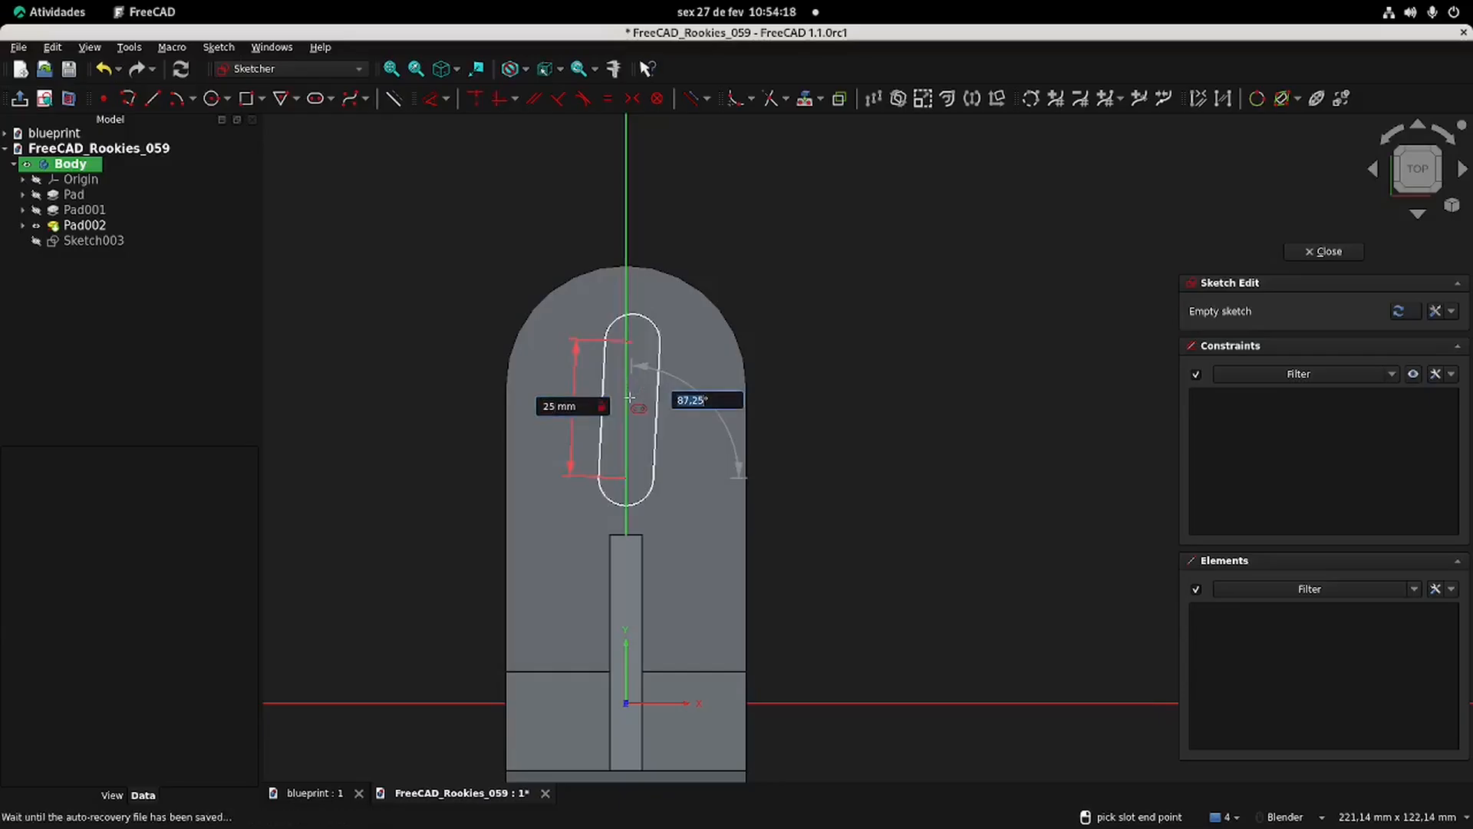
click(626, 342)
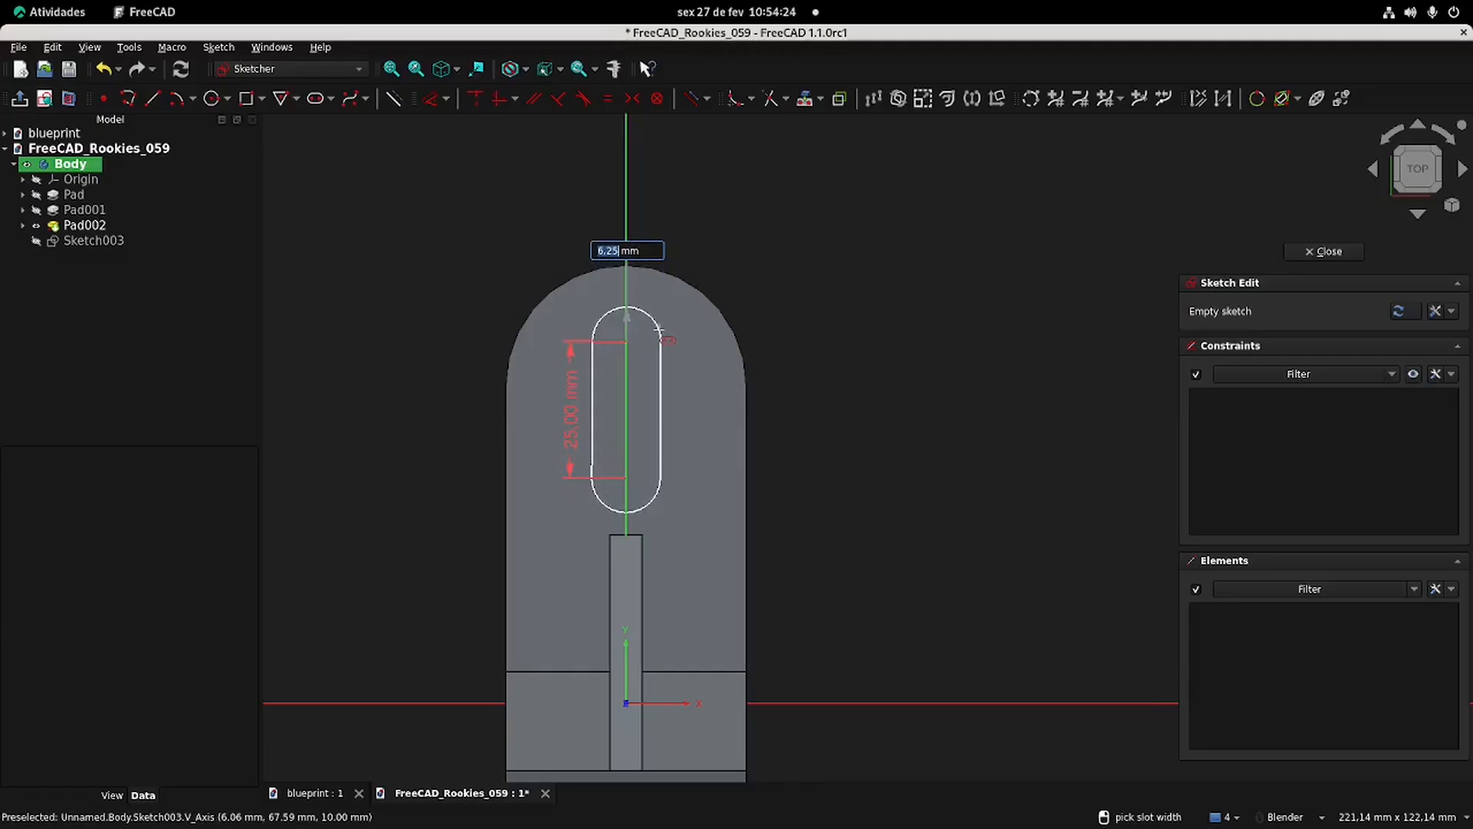
text(6)
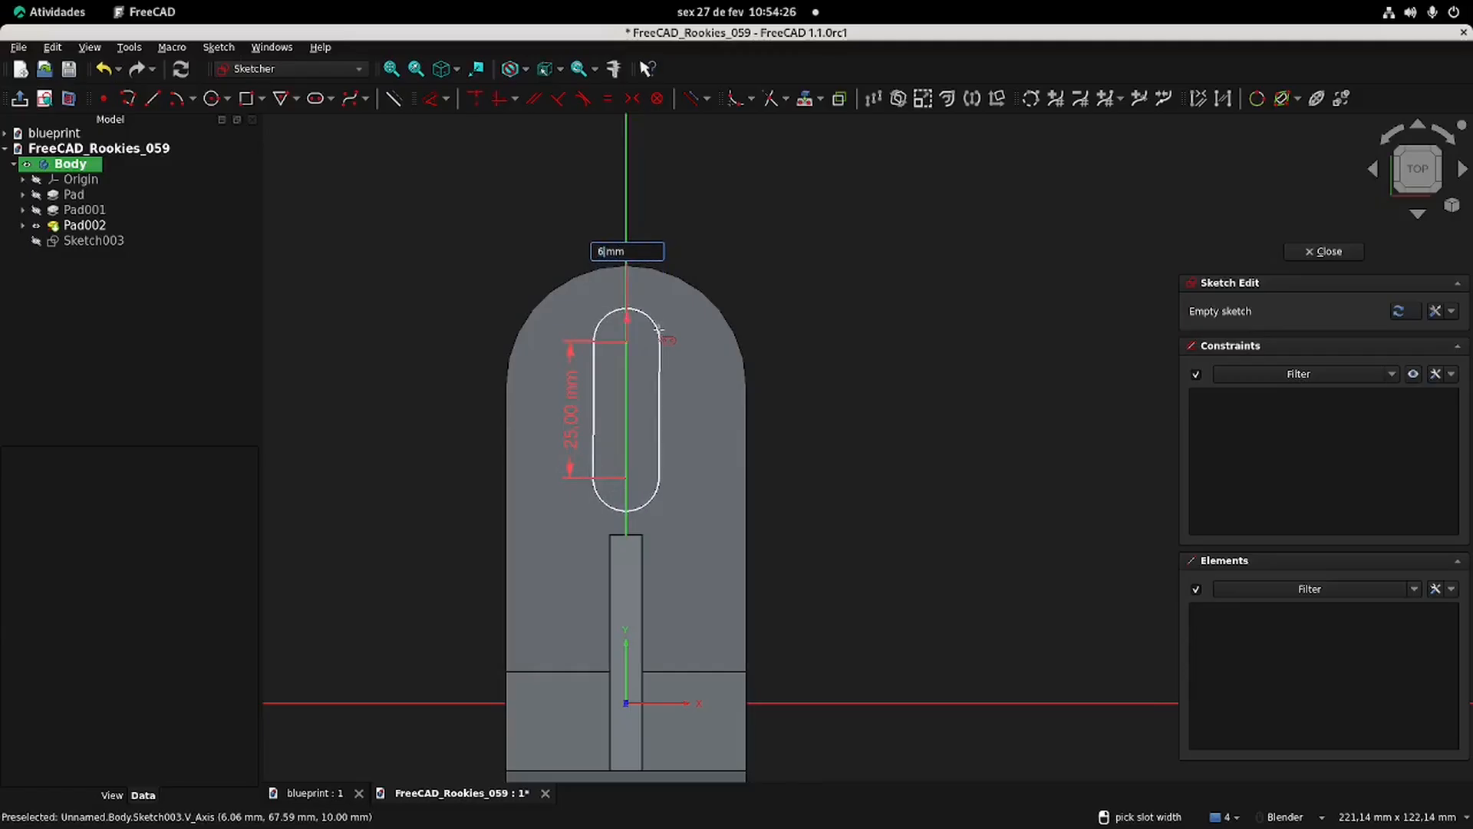
key(Return)
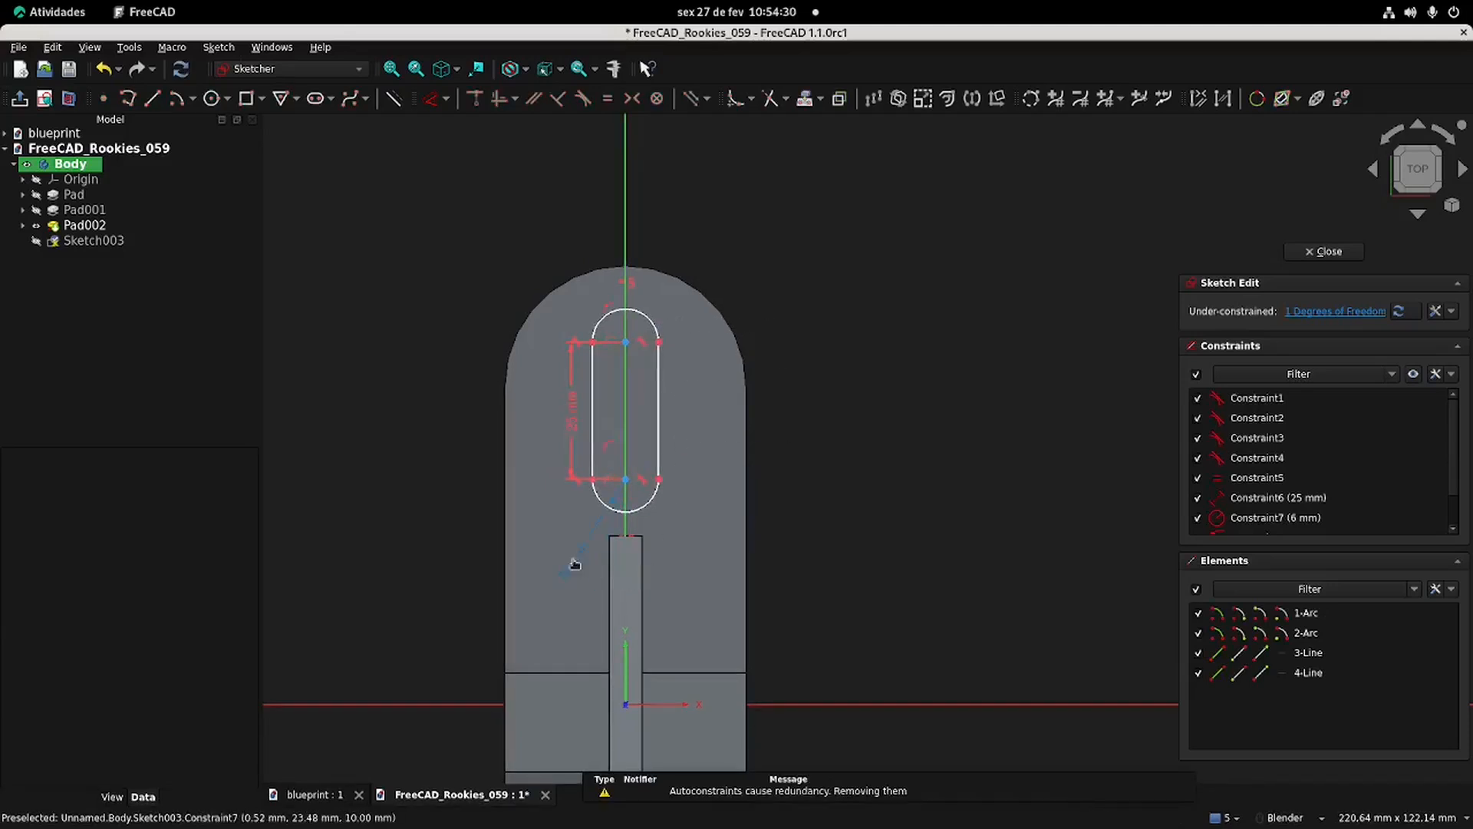
Step: Check the slot's position on the blueprint, project the inner edge between wall and base as external geometry, and move the 25 mm dimension across the slot
click(326, 798)
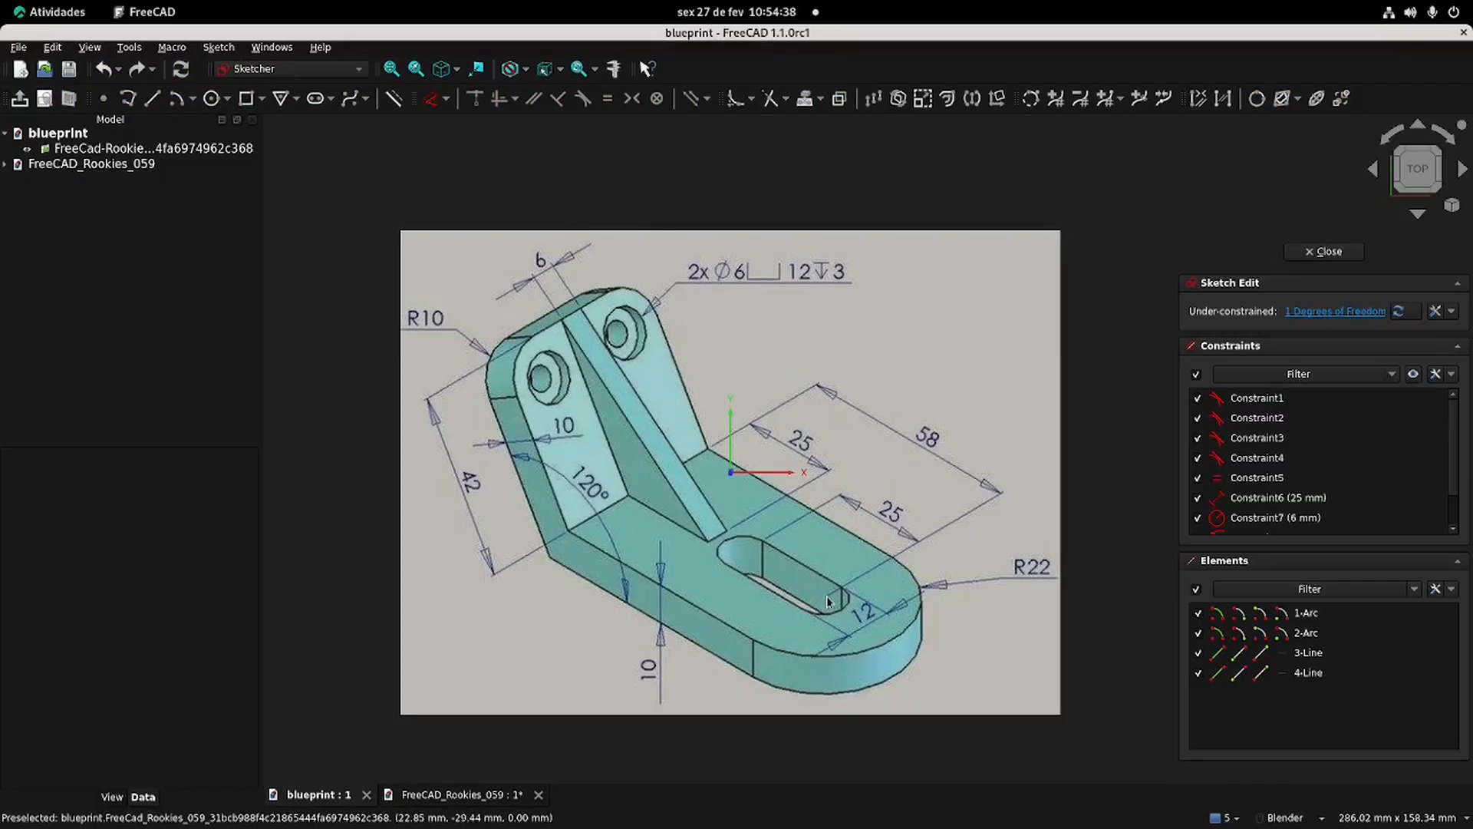
click(446, 794)
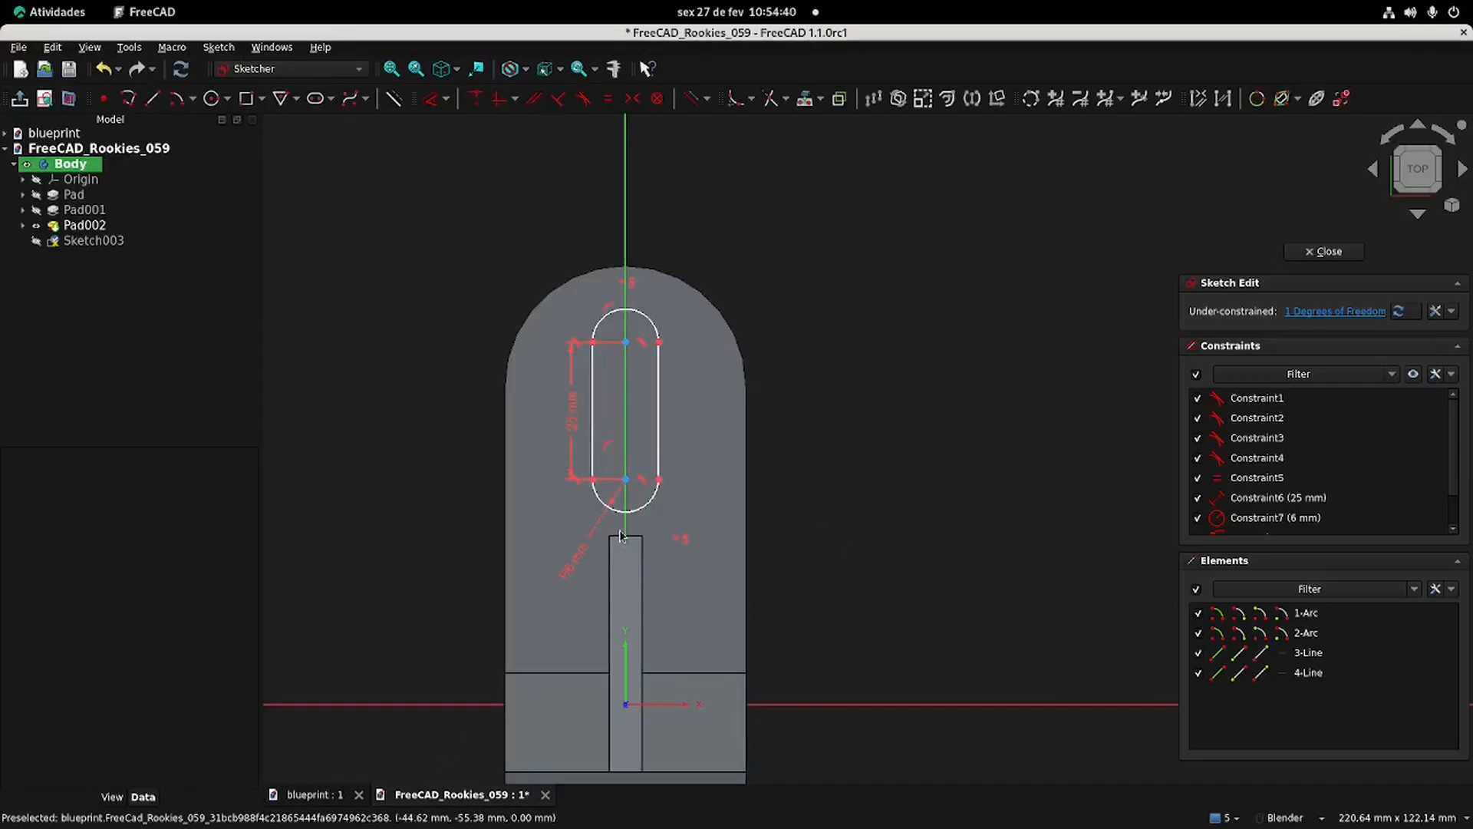
click(805, 99)
click(542, 670)
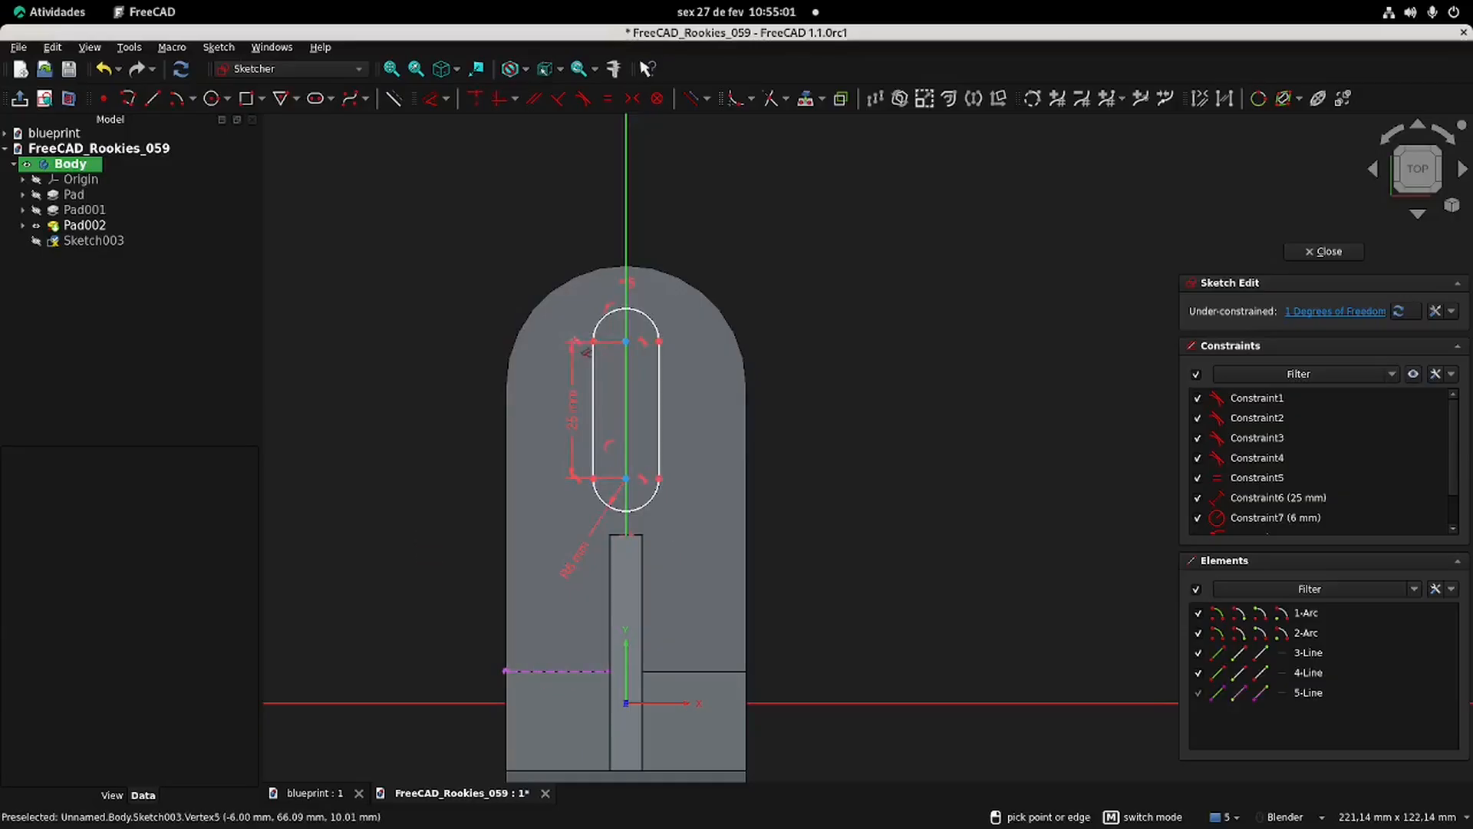
key(Escape)
drag(575, 396, 677, 404)
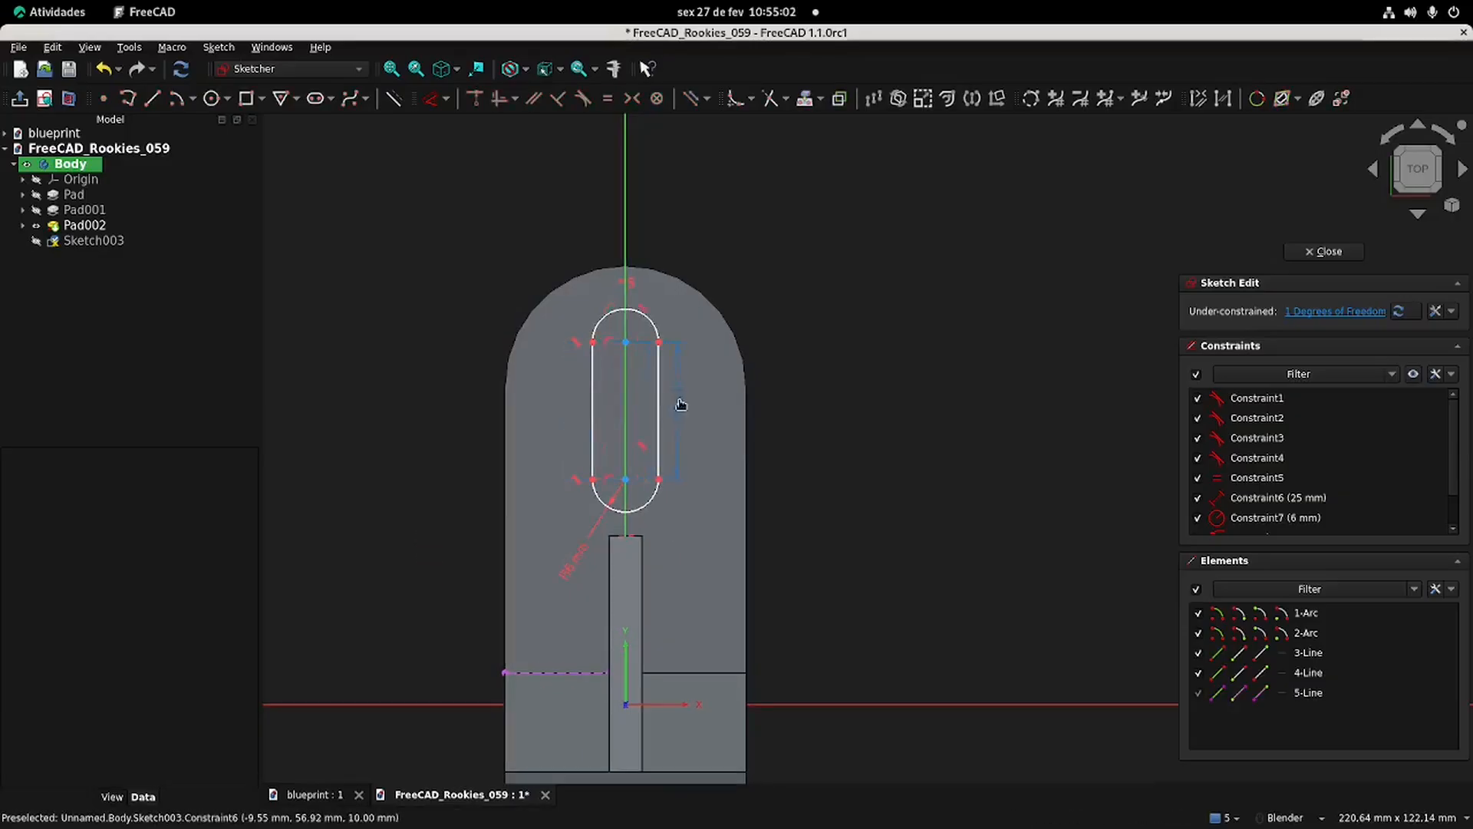
Step: Dimension the distance from the slot's far arc centre to the projected inner edge as 58 mm
click(430, 98)
click(634, 352)
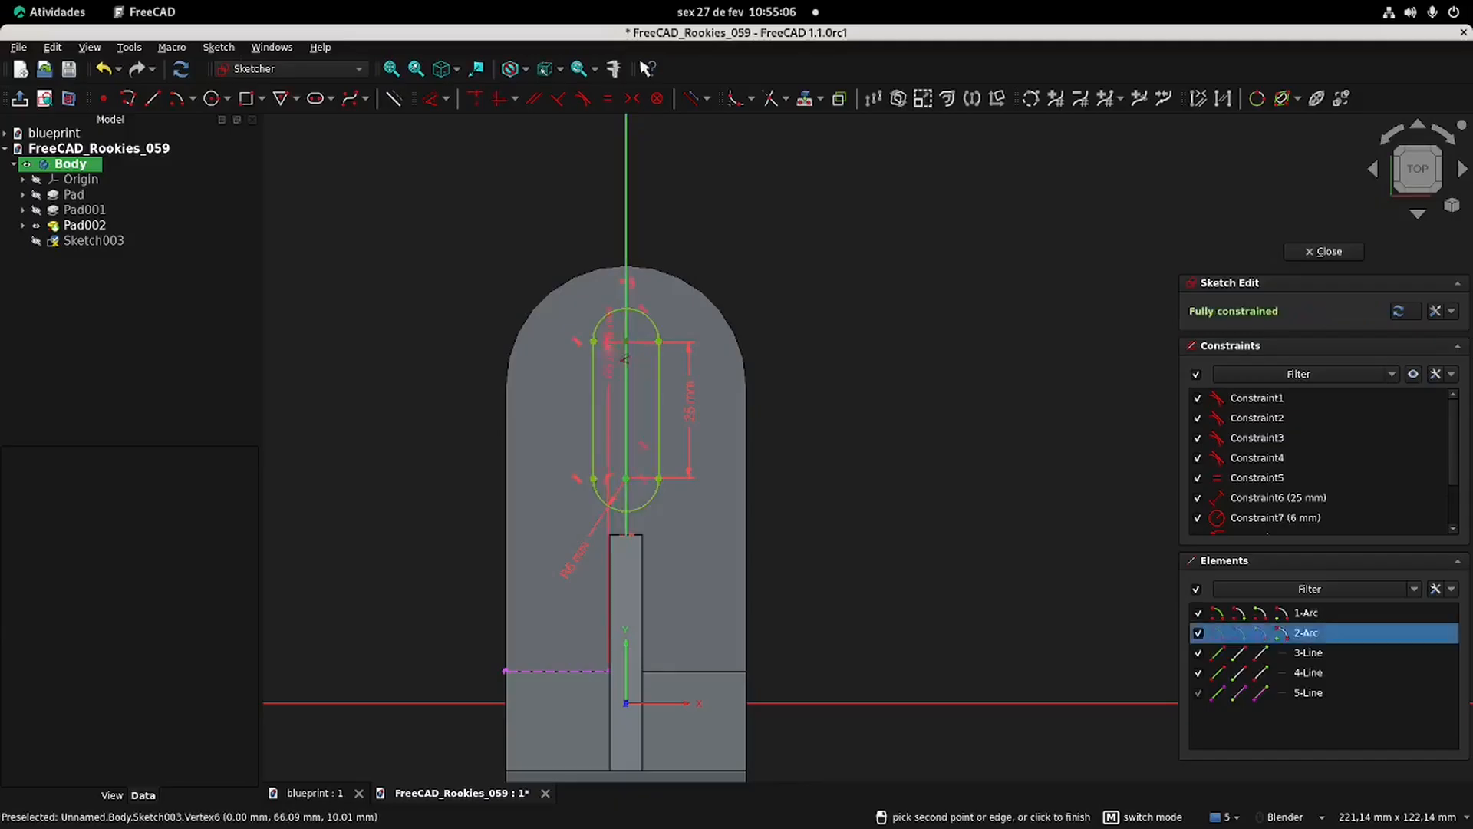
click(504, 671)
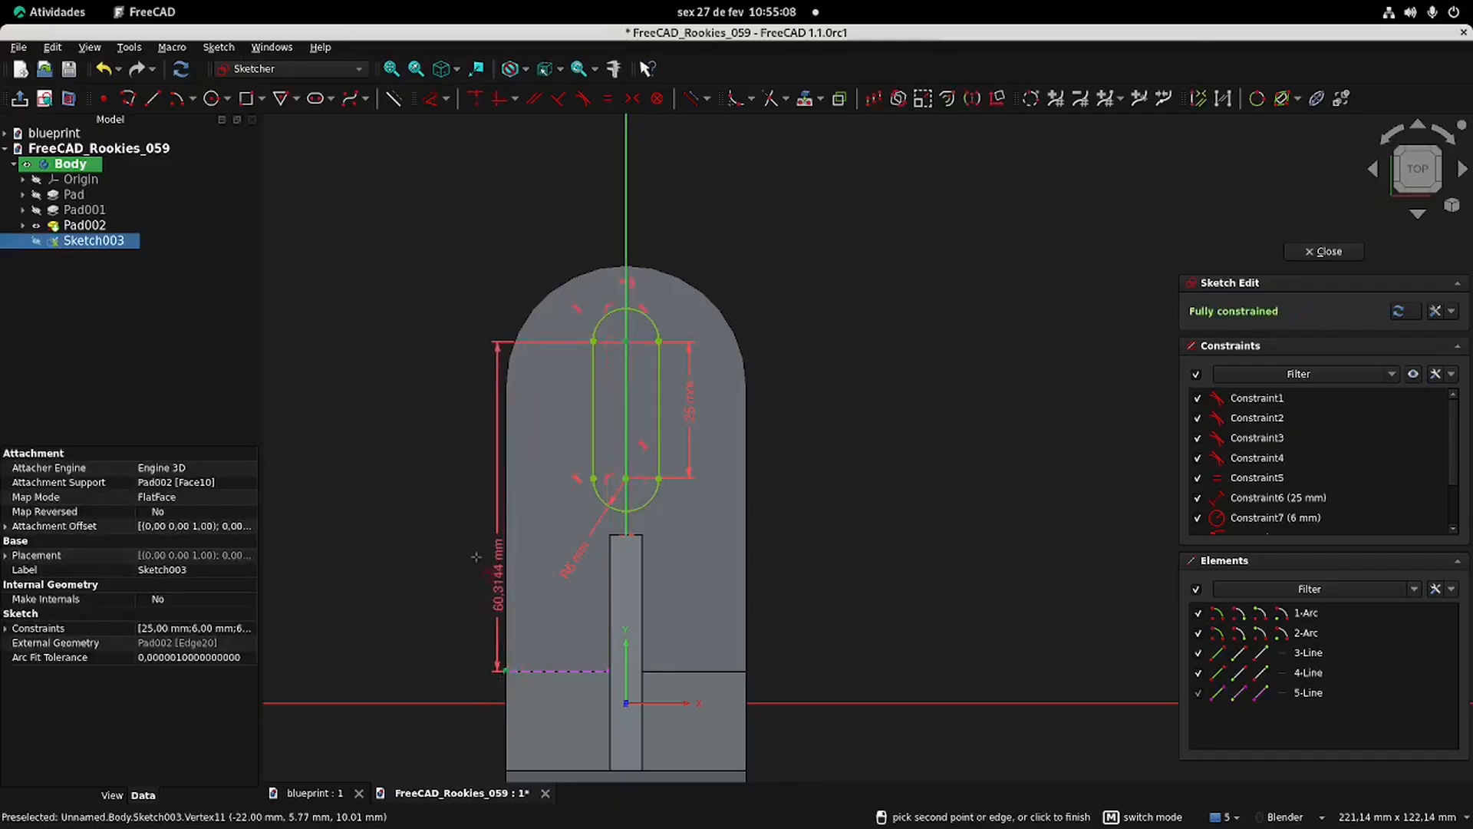
click(463, 528)
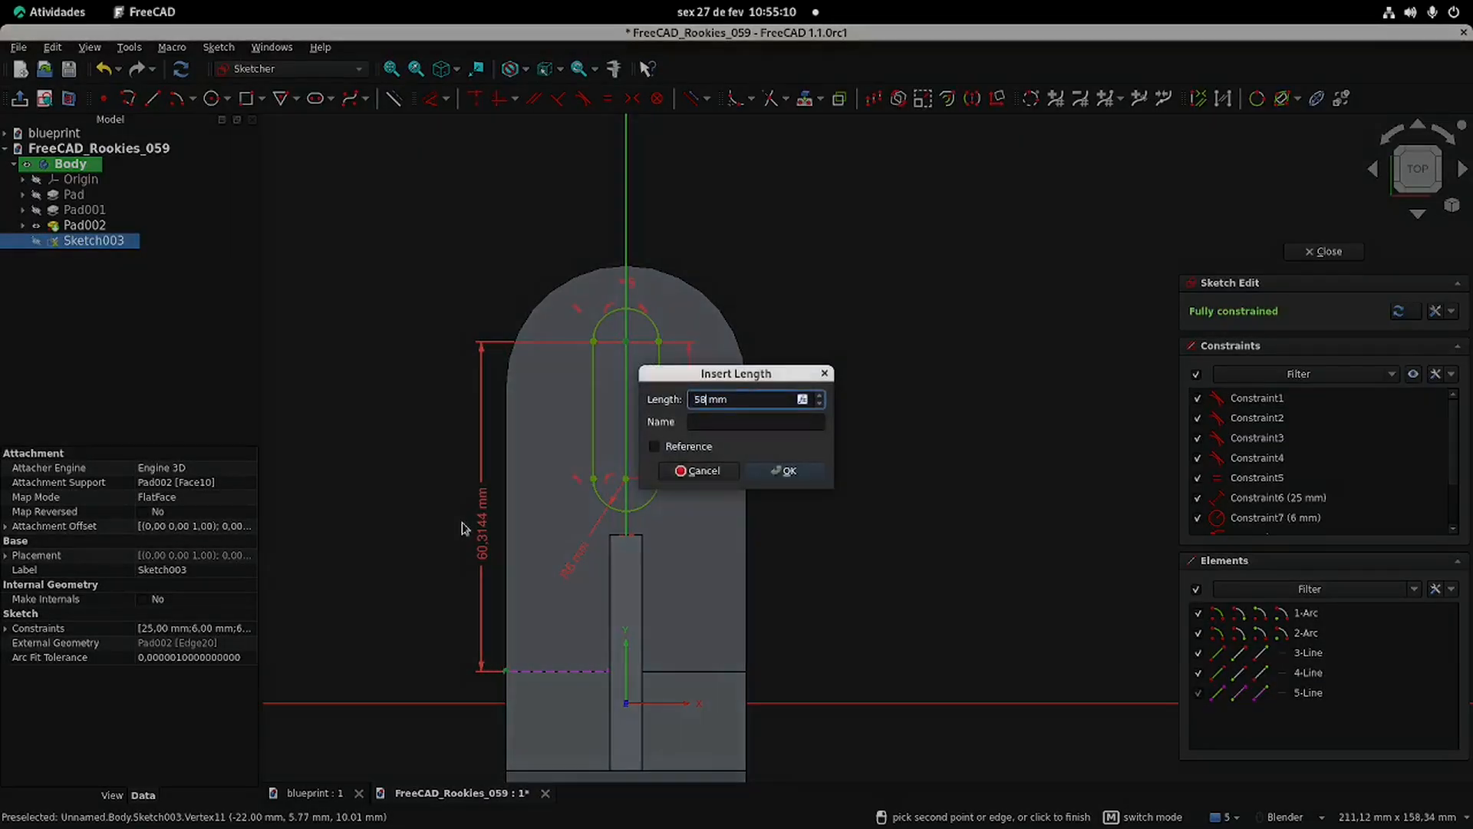
text(58)
key(Return)
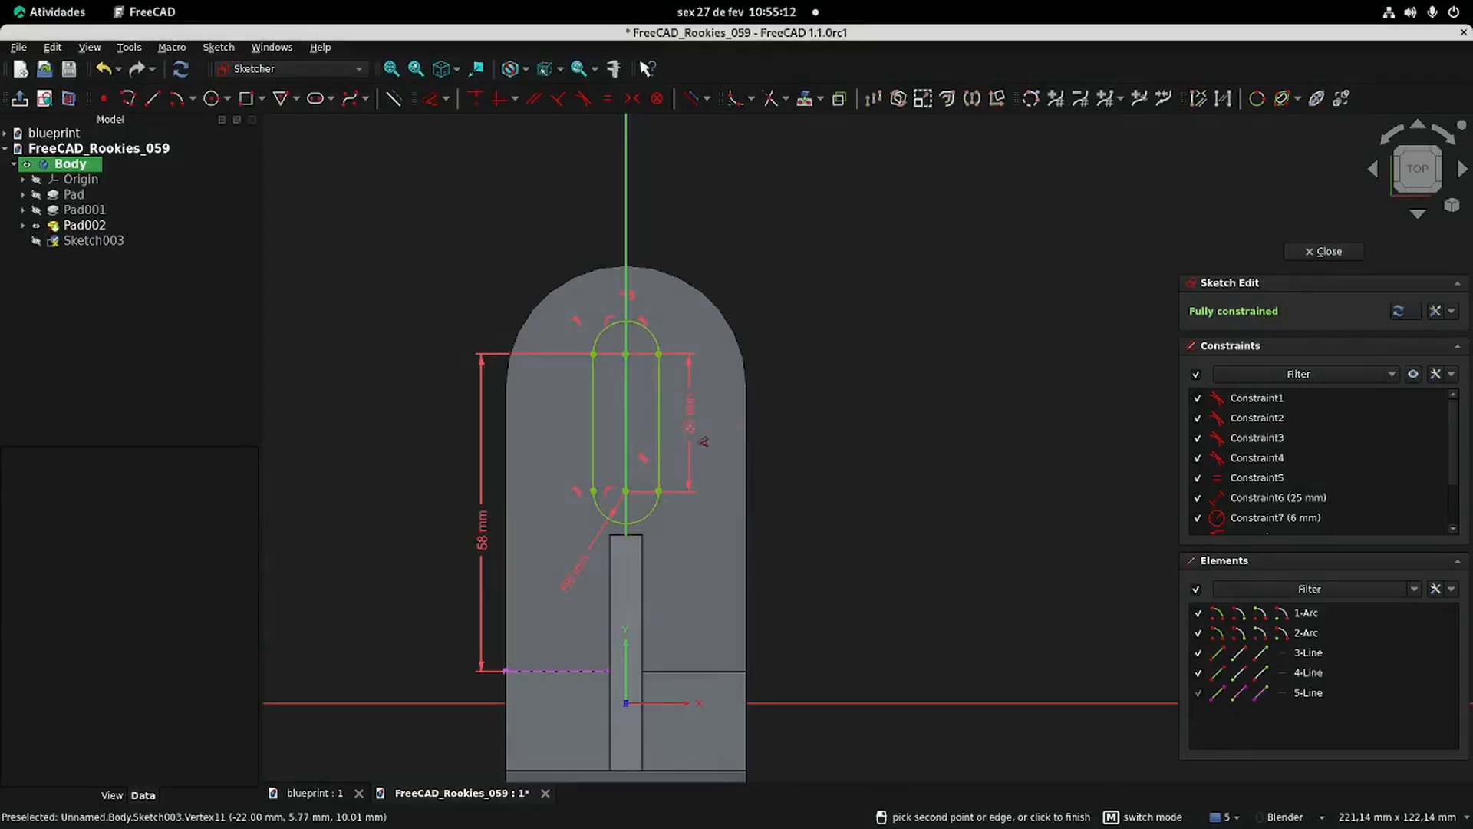
Step: Finish the slot sketch and pocket it 14 mm deep so it cuts through the base
click(1327, 251)
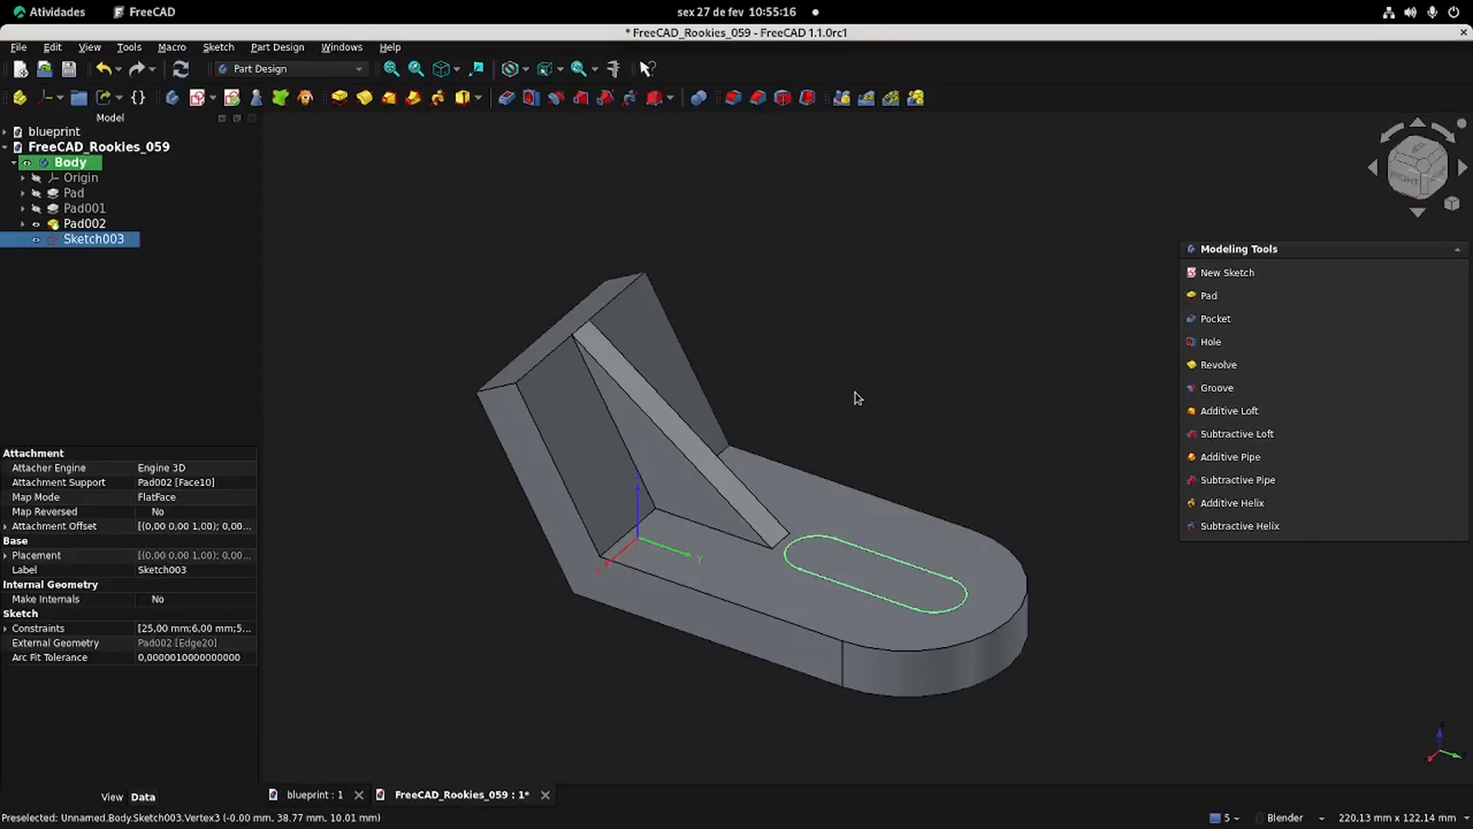
click(507, 97)
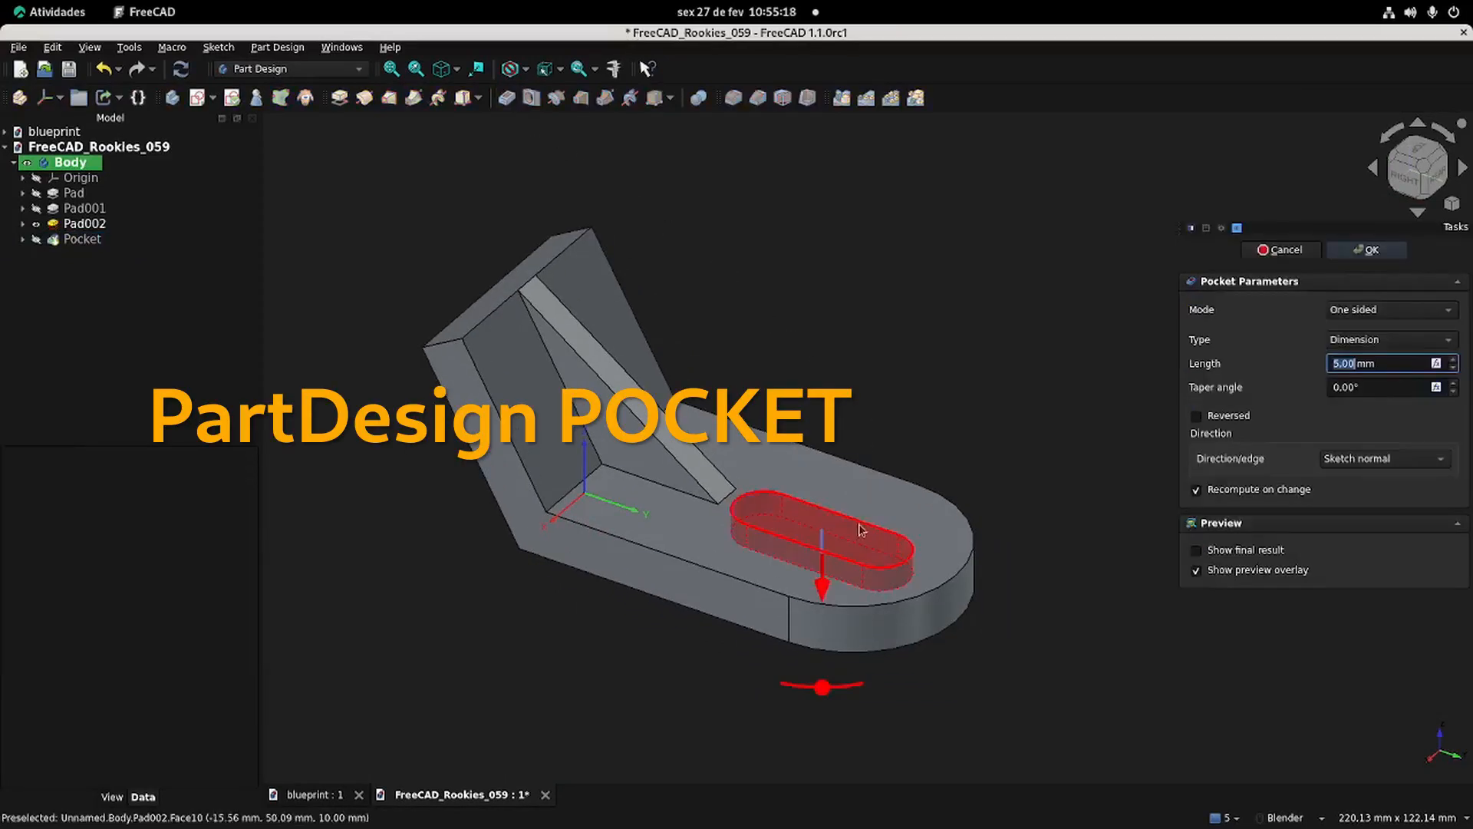
drag(822, 597, 825, 658)
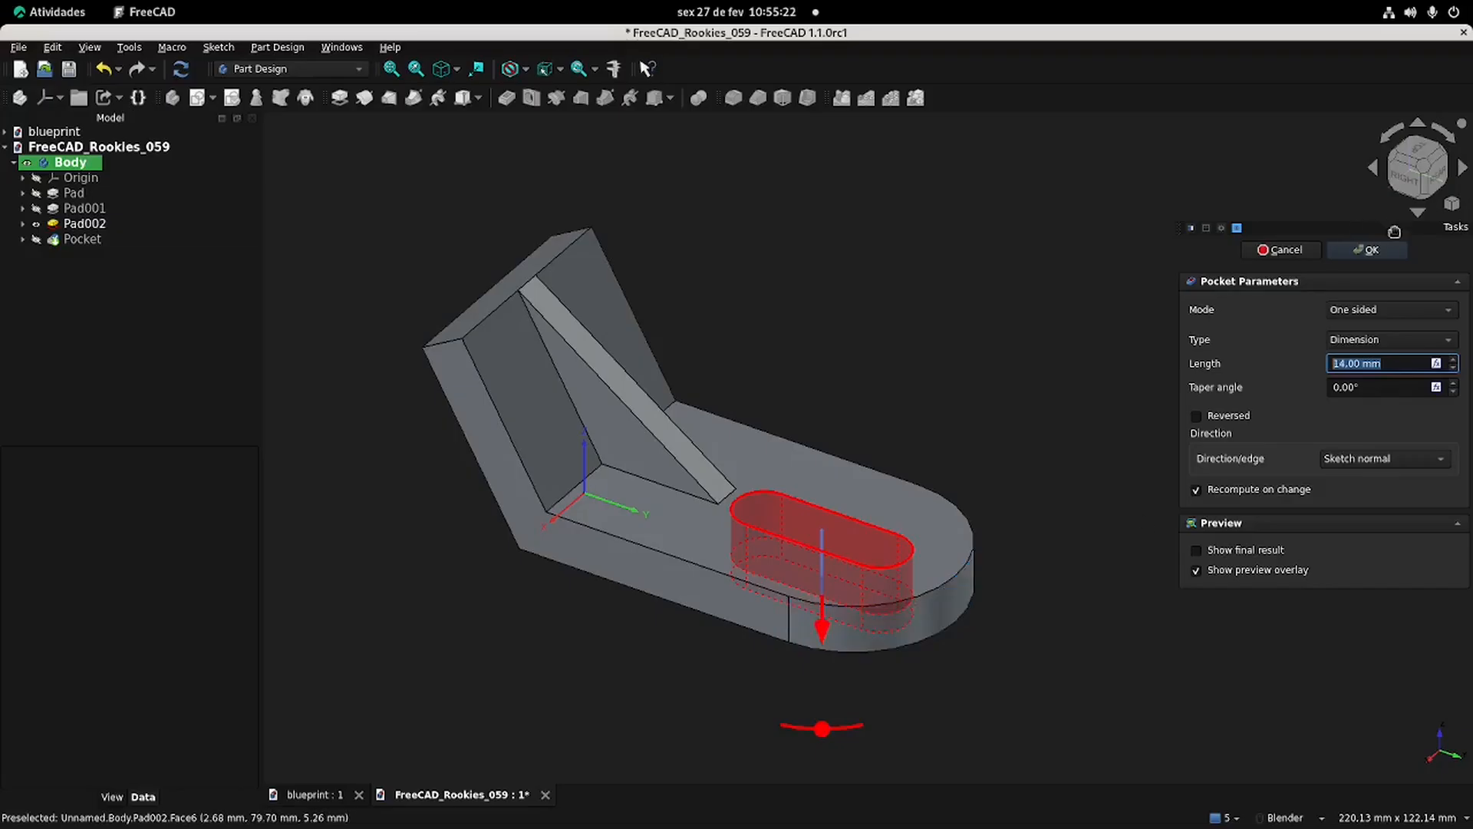
click(1368, 250)
Step: Check the corner radius on the blueprint and fillet the inclined wall's upper corner edge on the positive X side with a 10 mm radius
middle_drag(881, 332, 791, 330)
shift+middle_drag(498, 491, 515, 530)
click(314, 794)
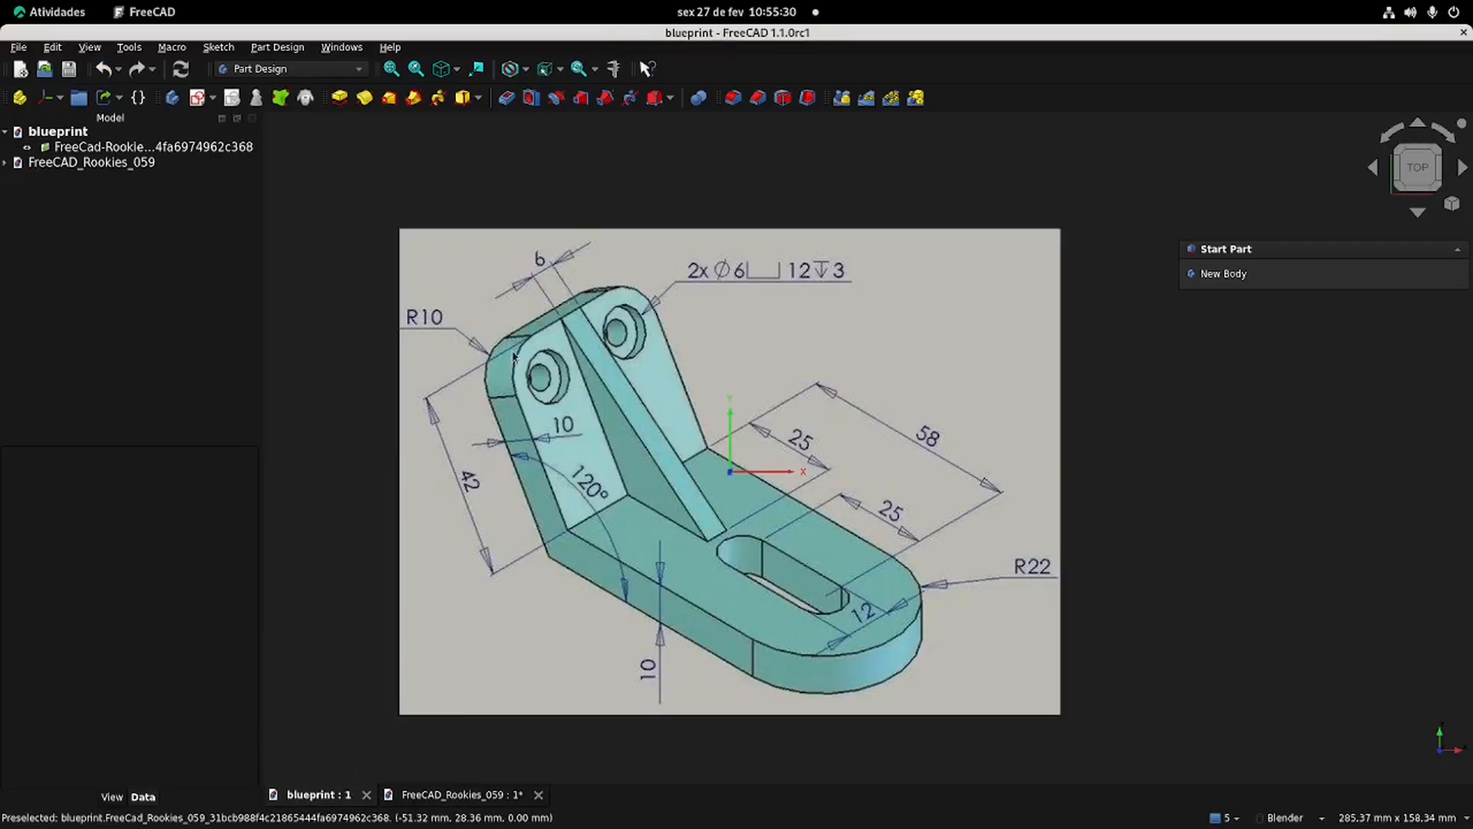
click(428, 795)
middle_drag(596, 275, 595, 324)
click(513, 280)
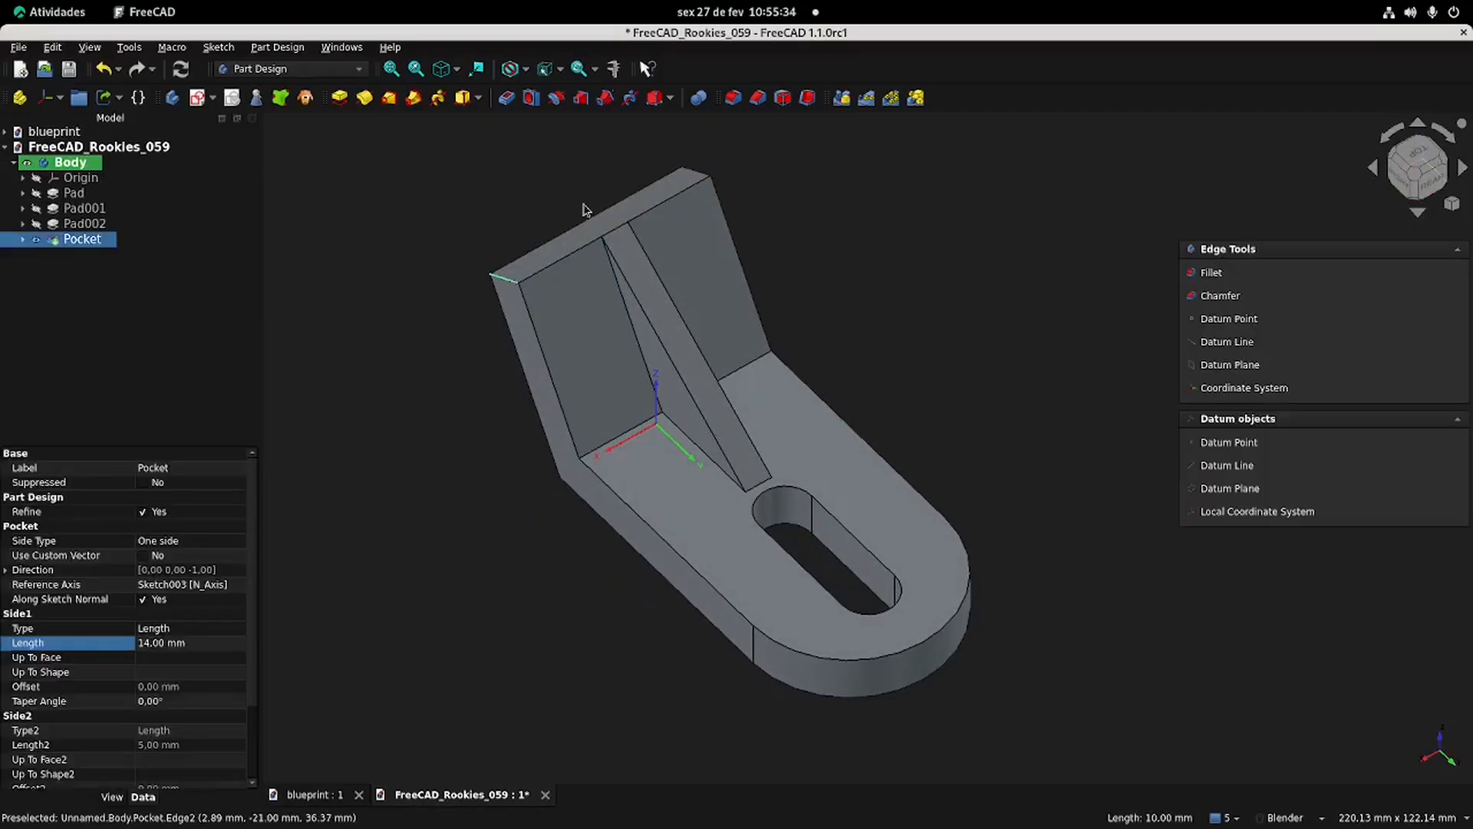
shift+middle_drag(581, 213, 634, 338)
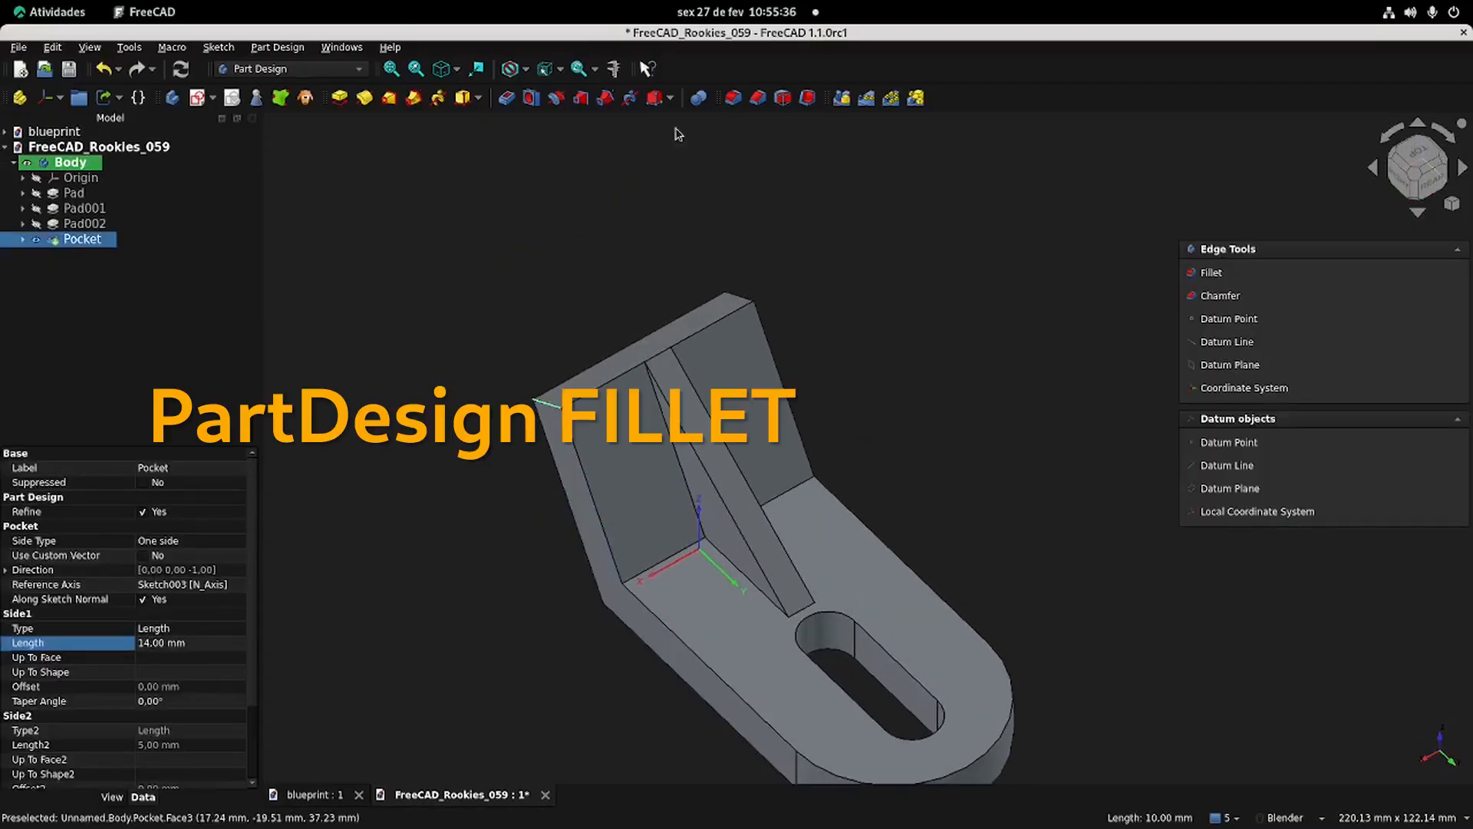
click(734, 100)
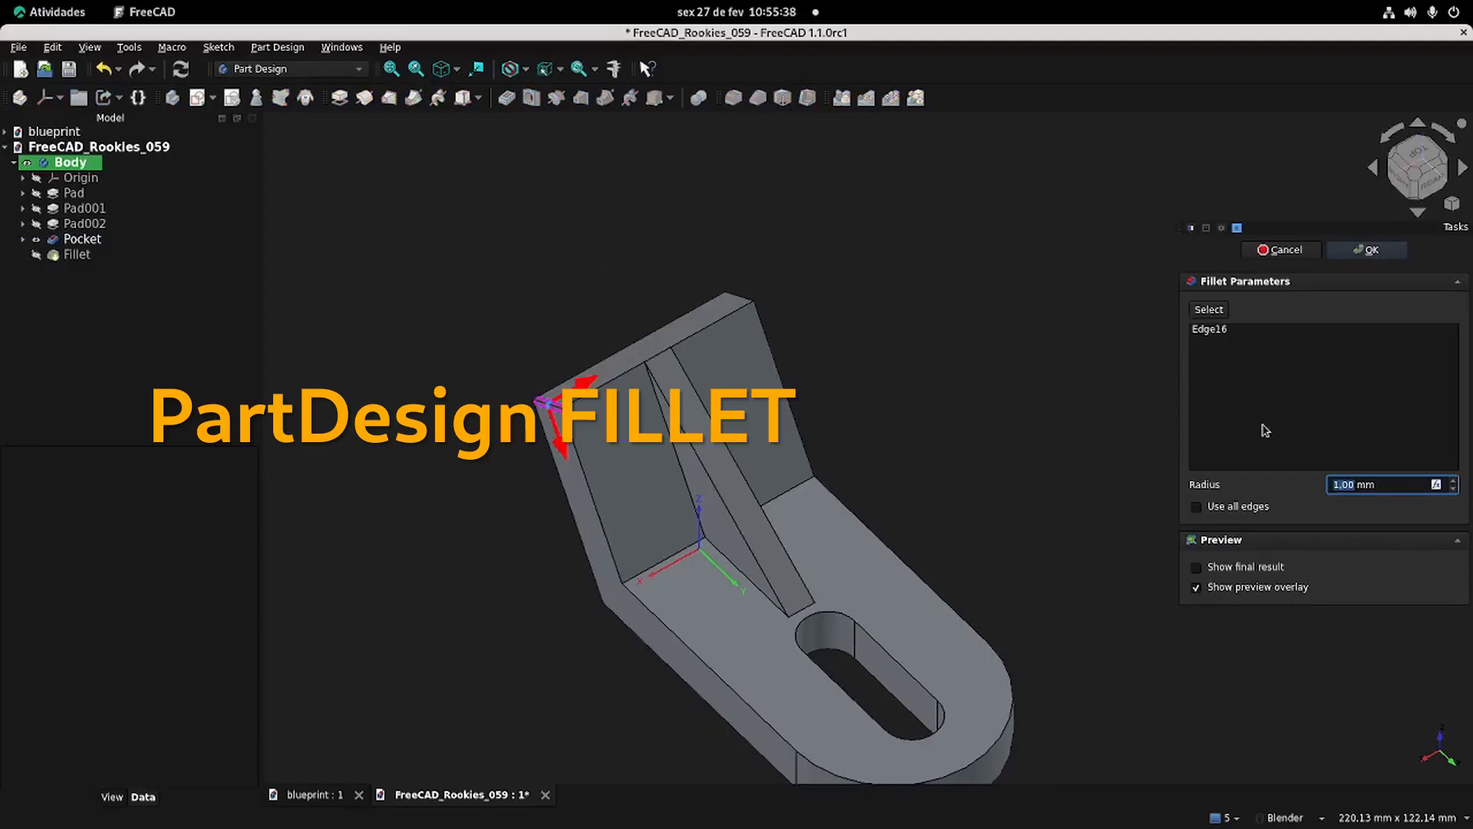
click(314, 795)
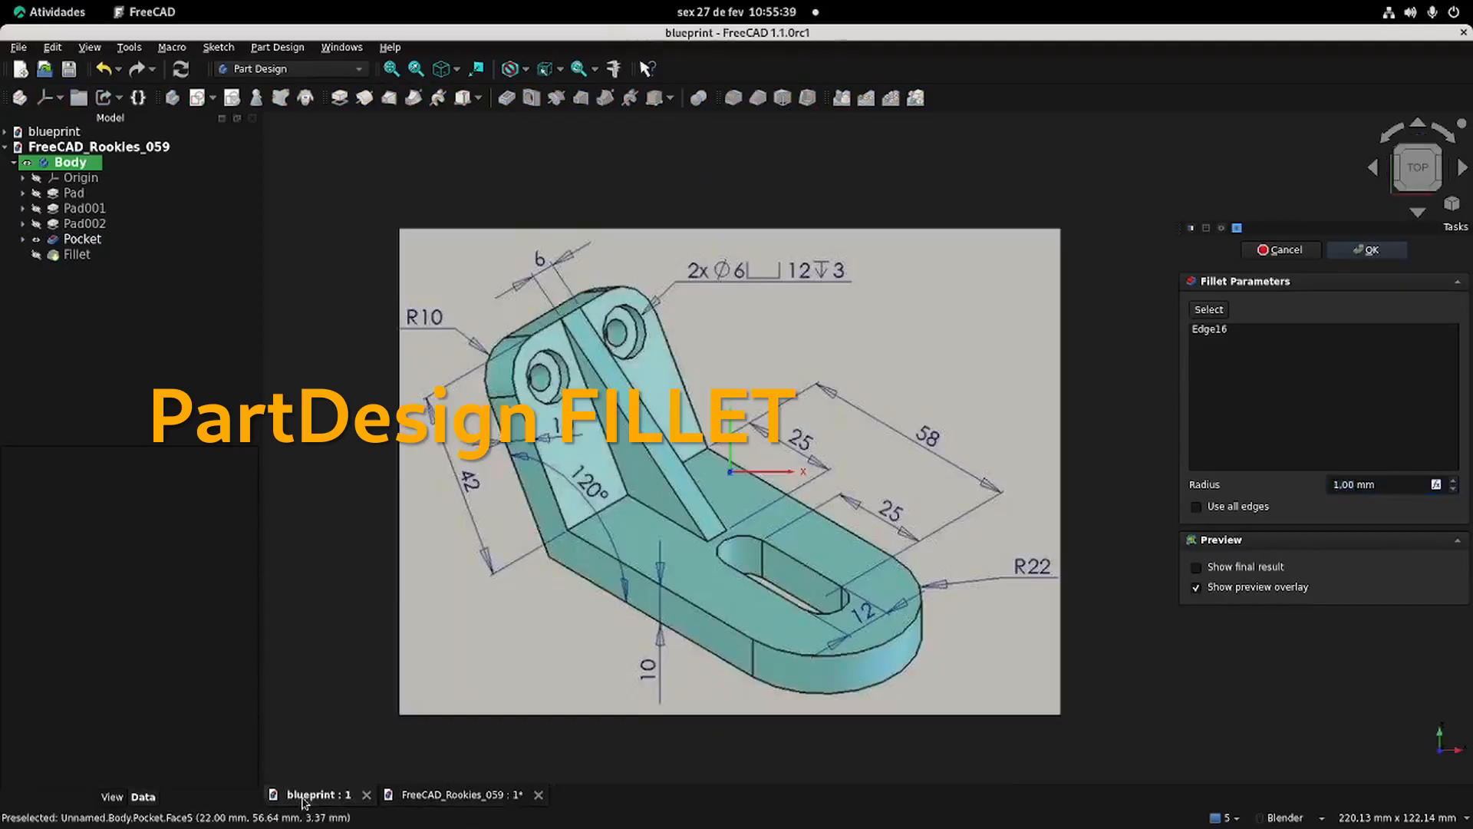
click(429, 796)
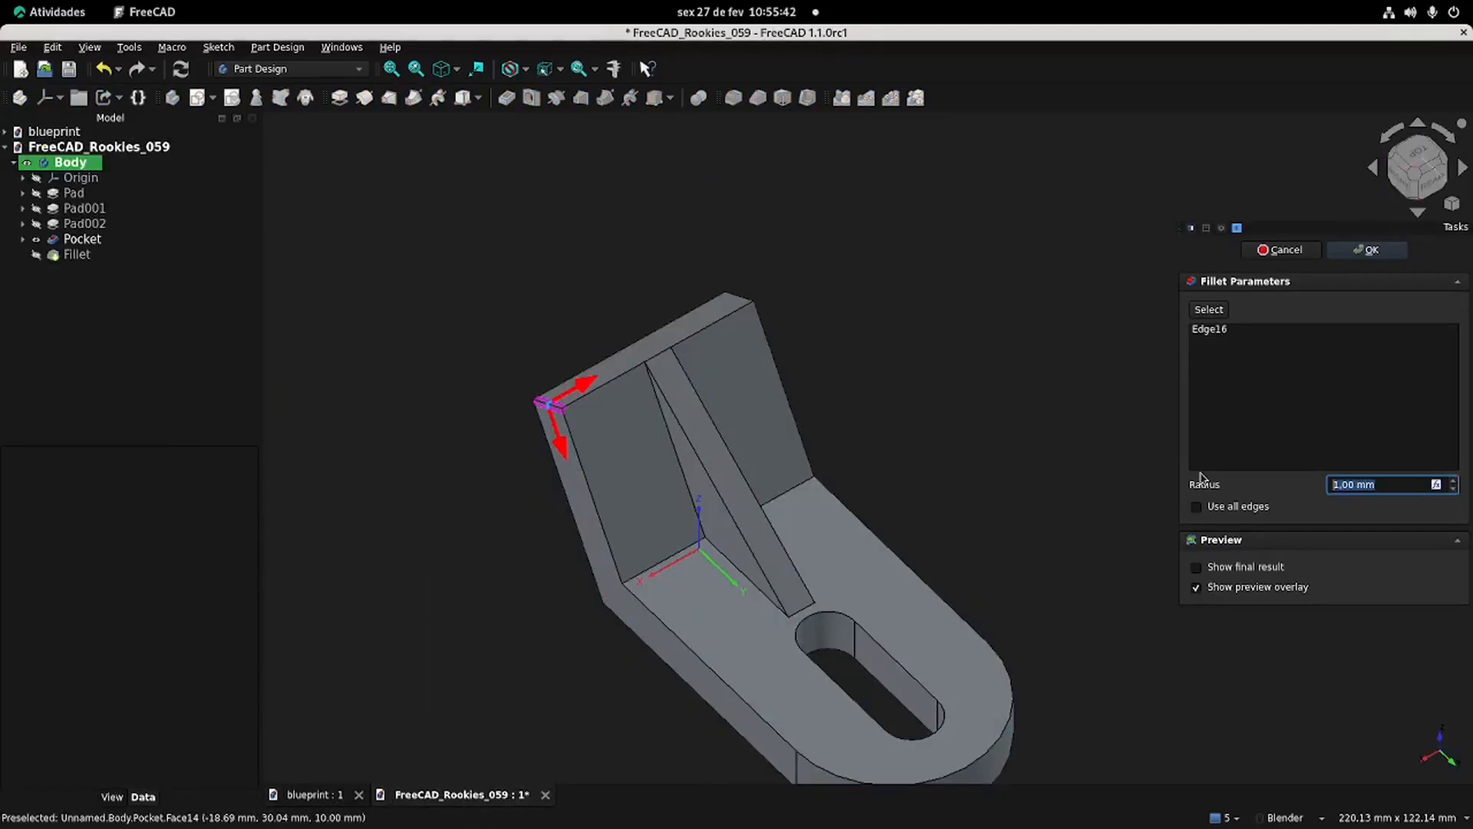
key(Return)
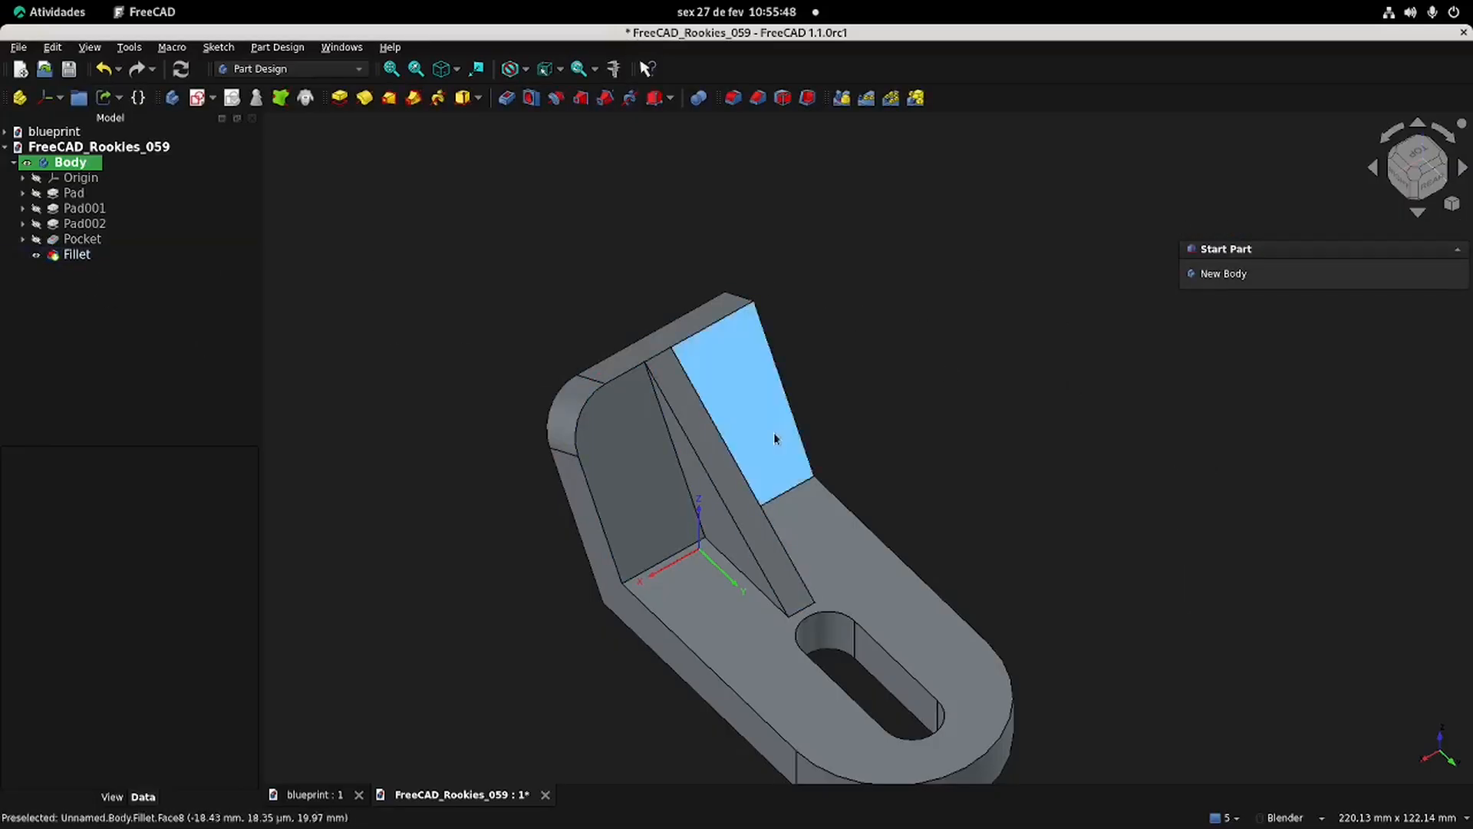
Step: In a new sketch on the inclined wall's inner face, project the rounded corner's arc as external geometry and check the hole callout on the blueprint
shift+middle_drag(793, 388, 739, 345)
click(560, 387)
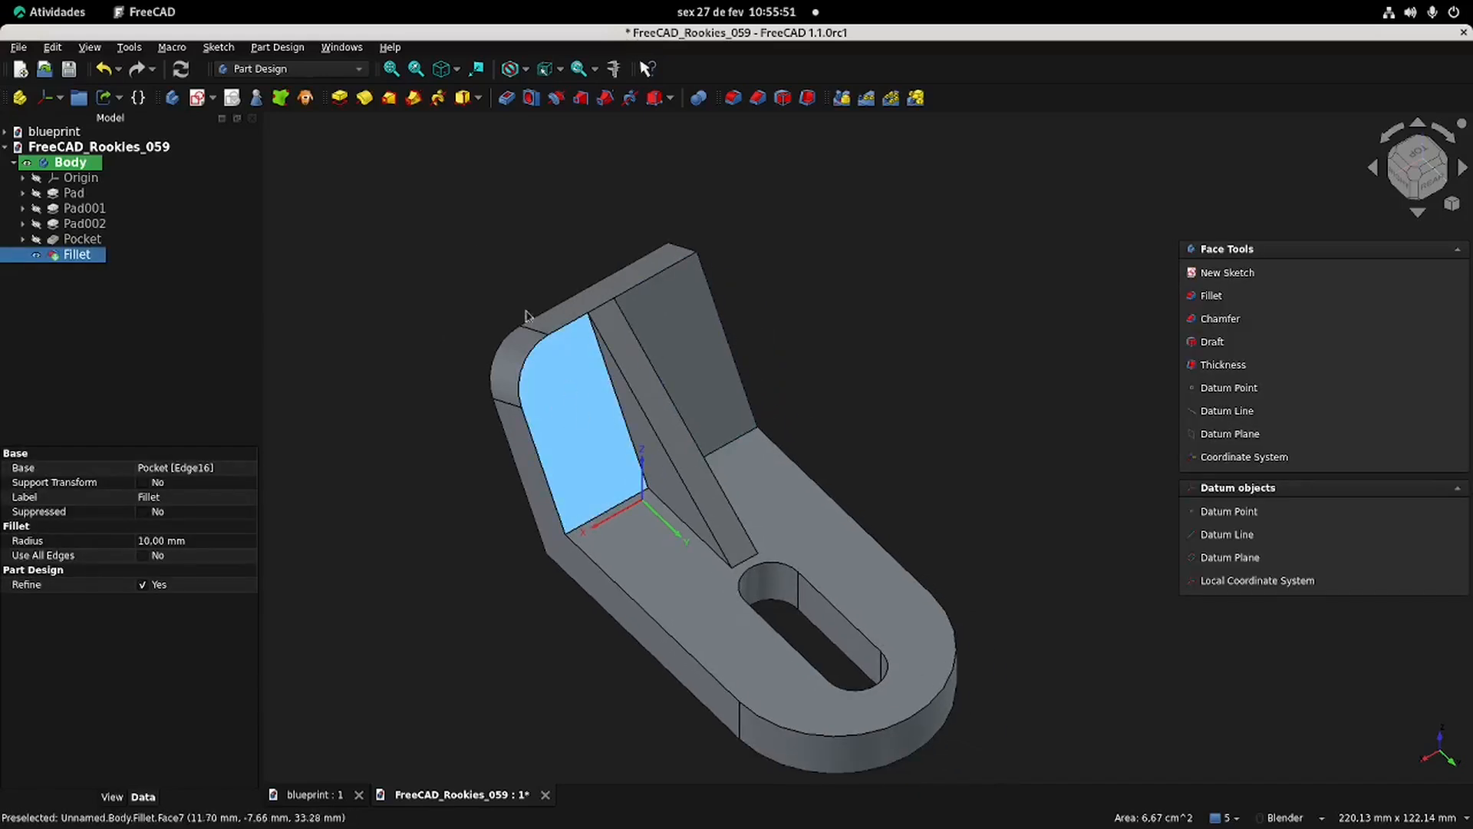
click(197, 97)
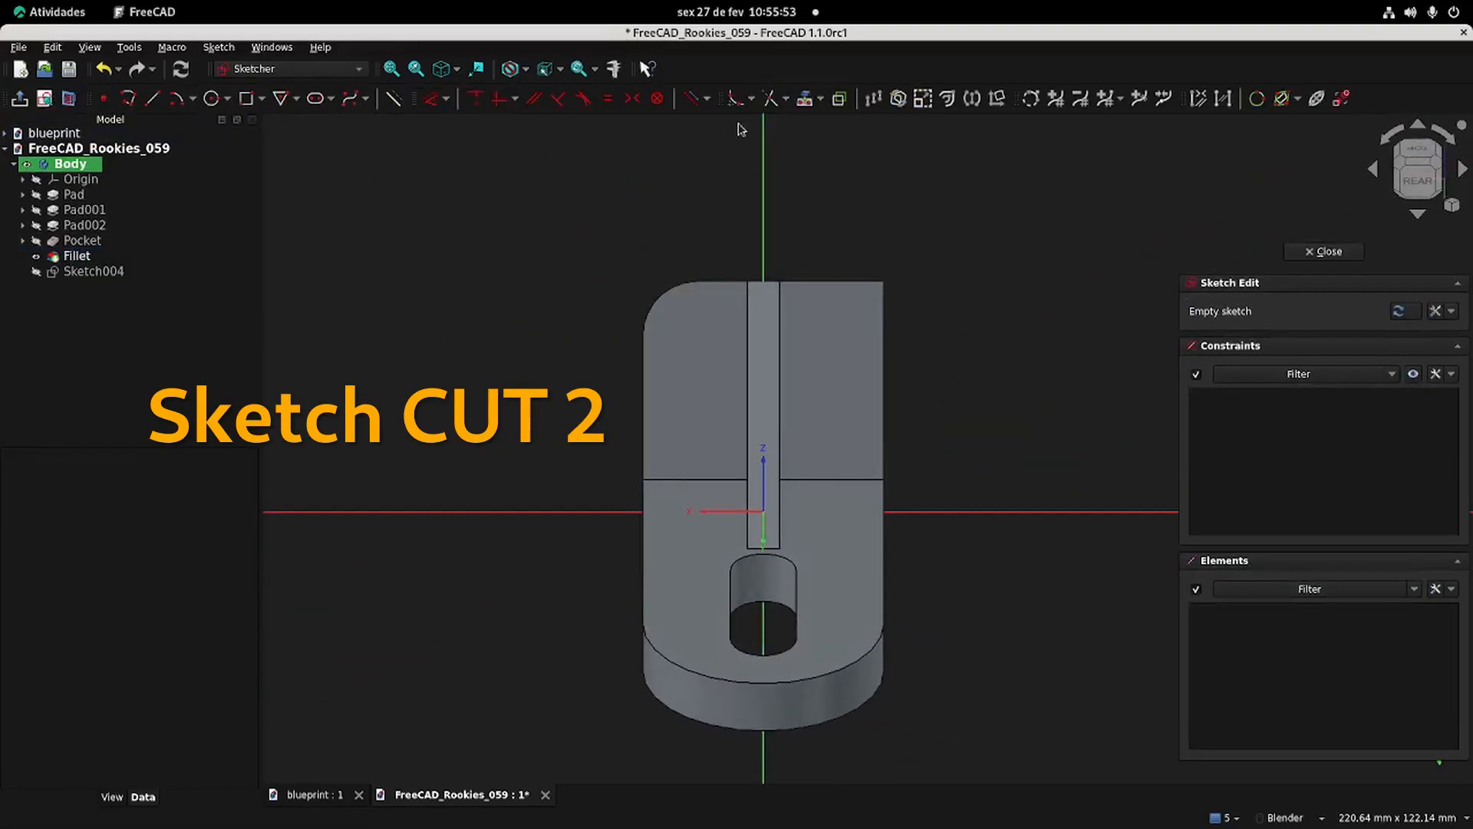
click(804, 99)
click(670, 280)
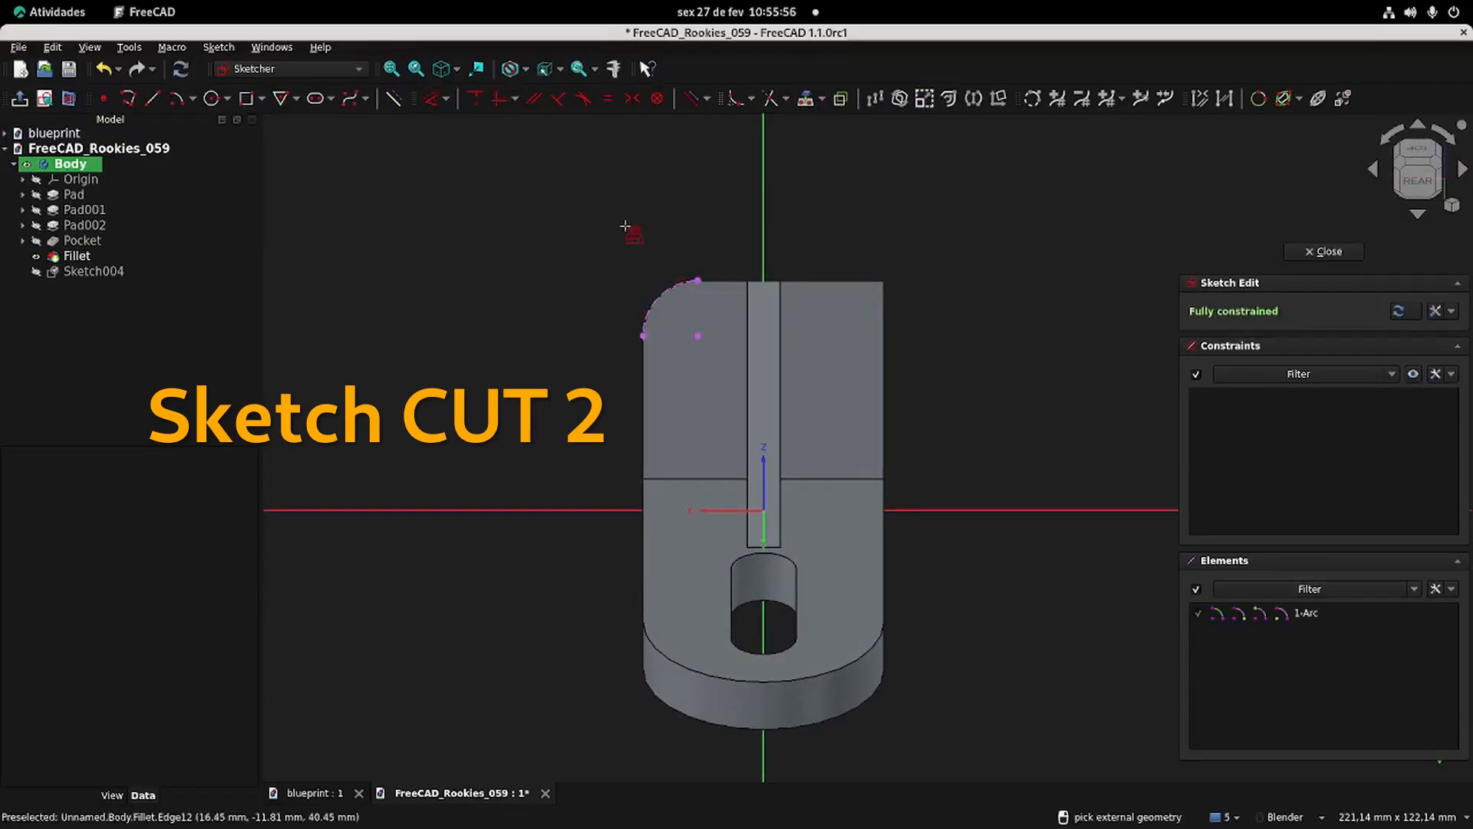
click(330, 792)
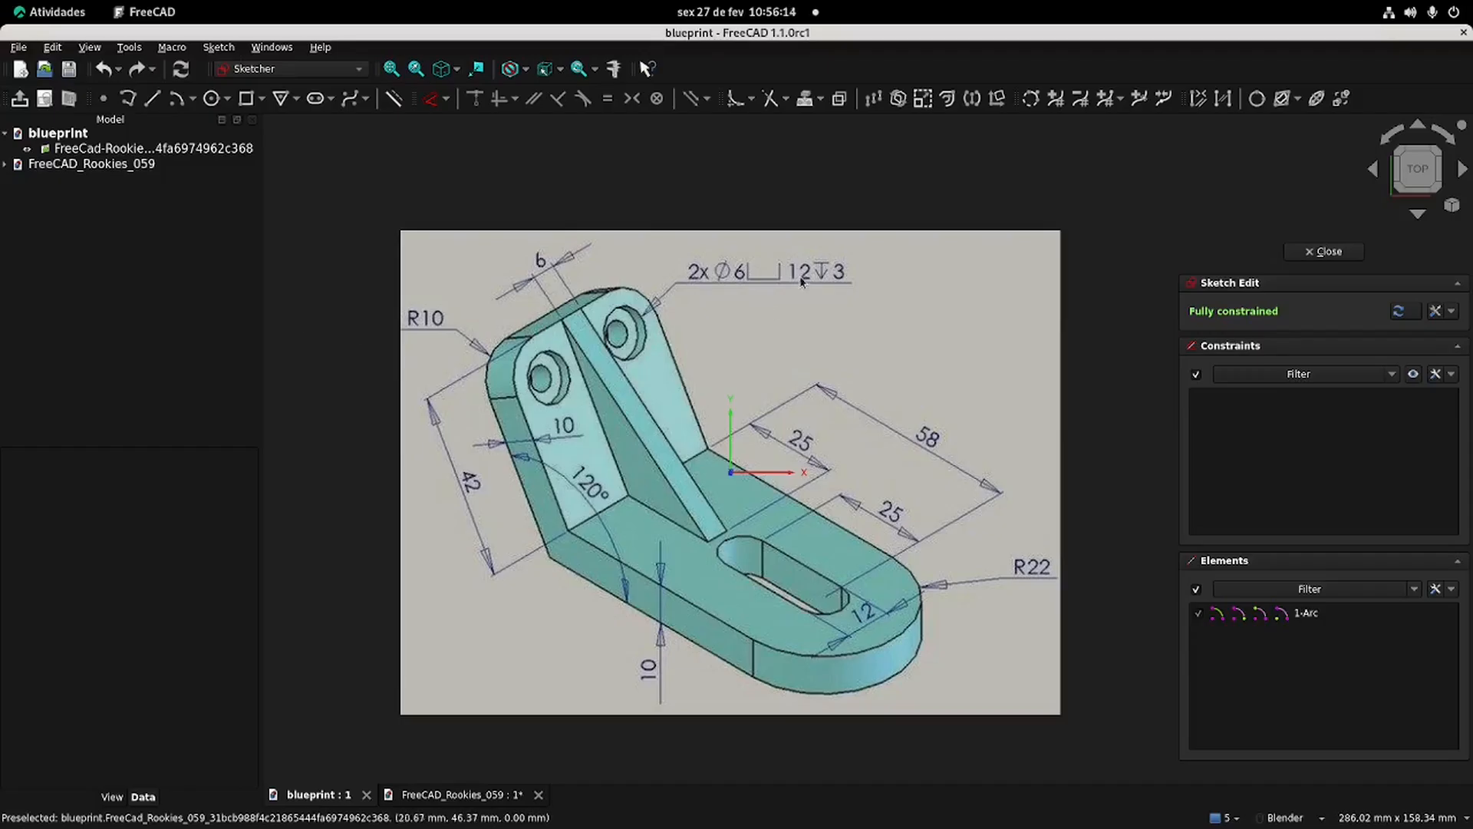
click(460, 794)
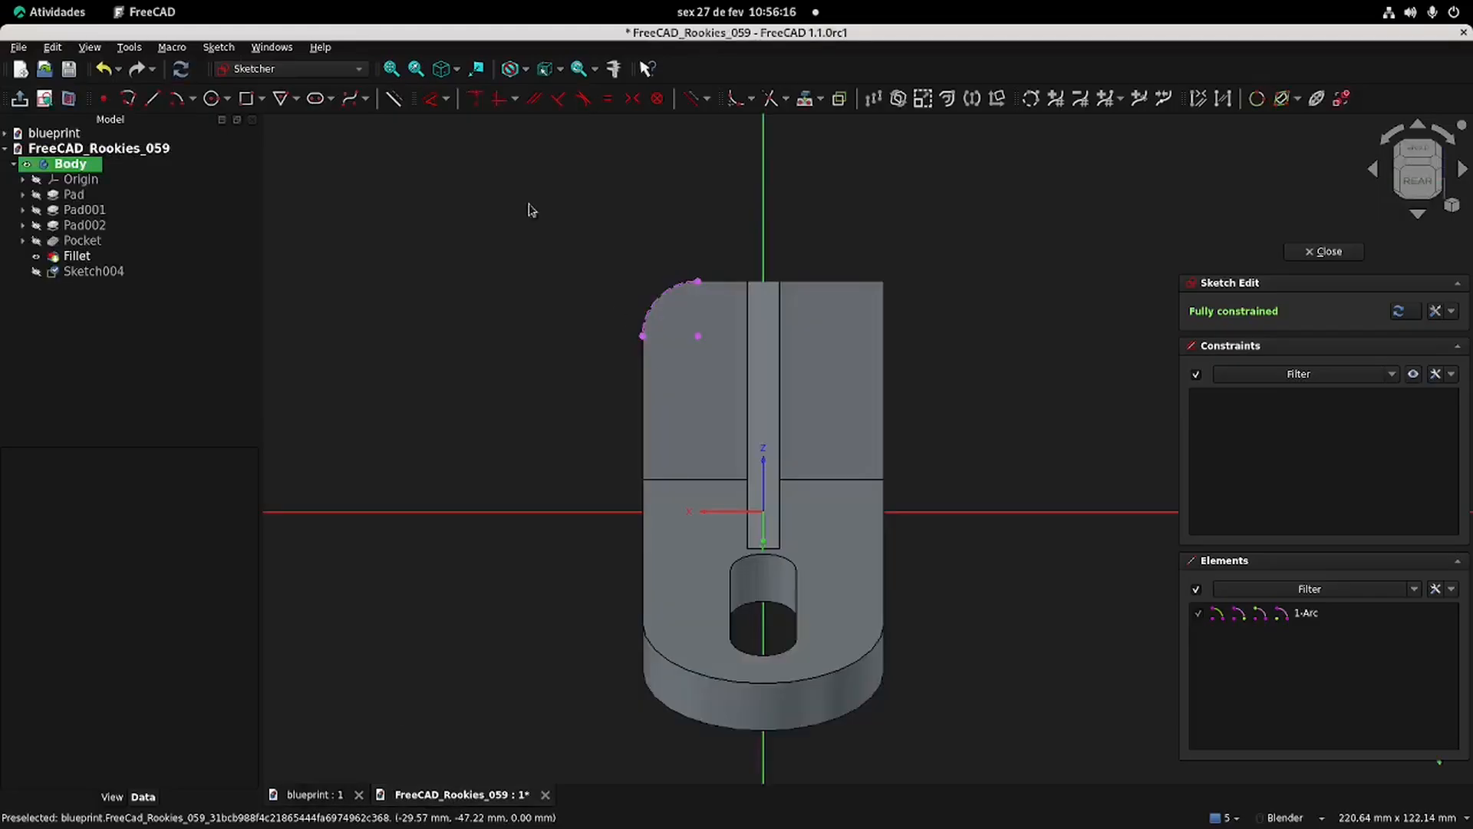
Step: Draw a 12 mm diameter circle on the projected corner arc's centre, close the sketch and pocket it as the counterbore recess
click(211, 99)
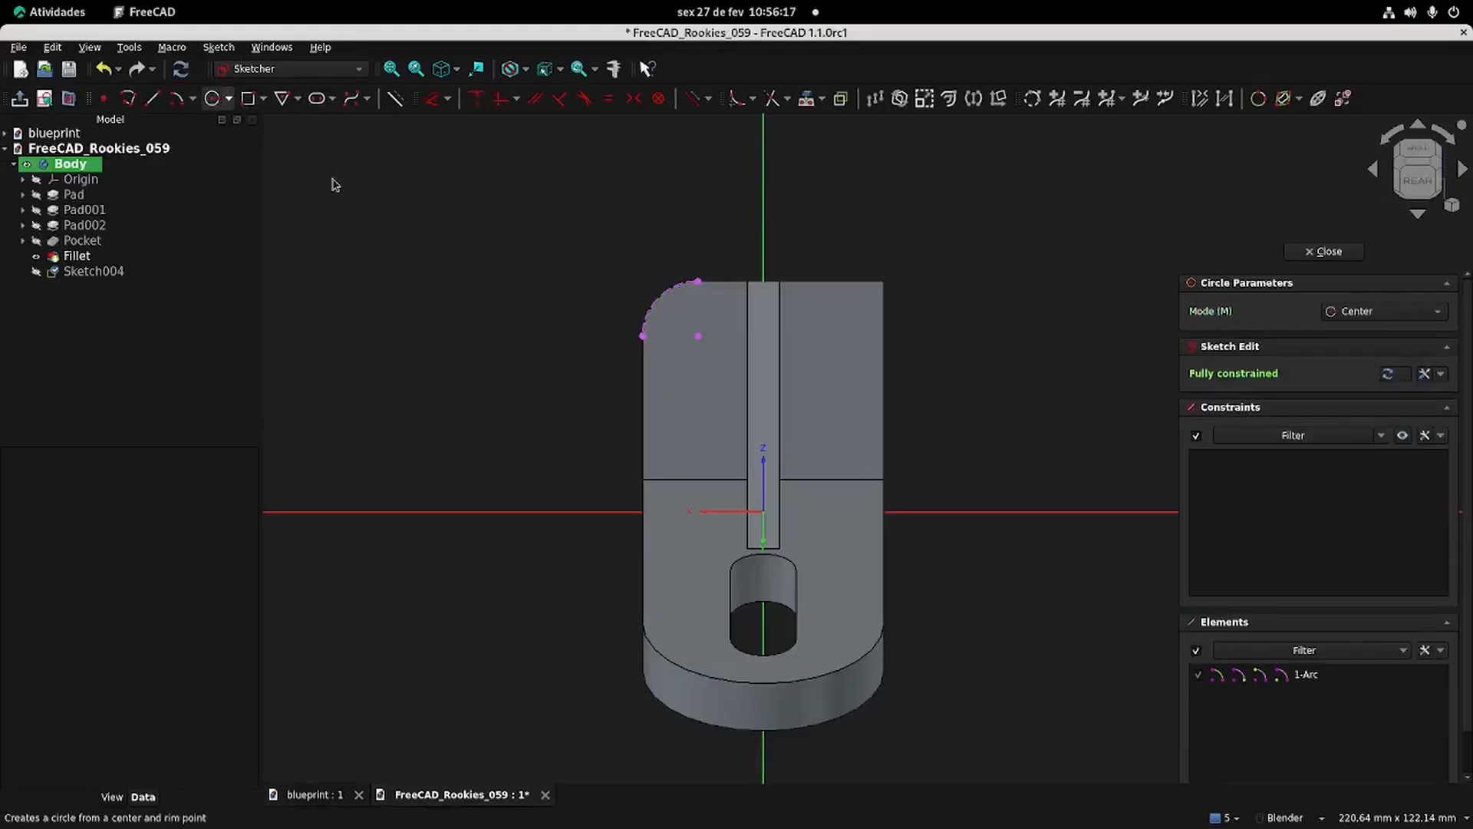
click(696, 336)
text(12)
key(Return)
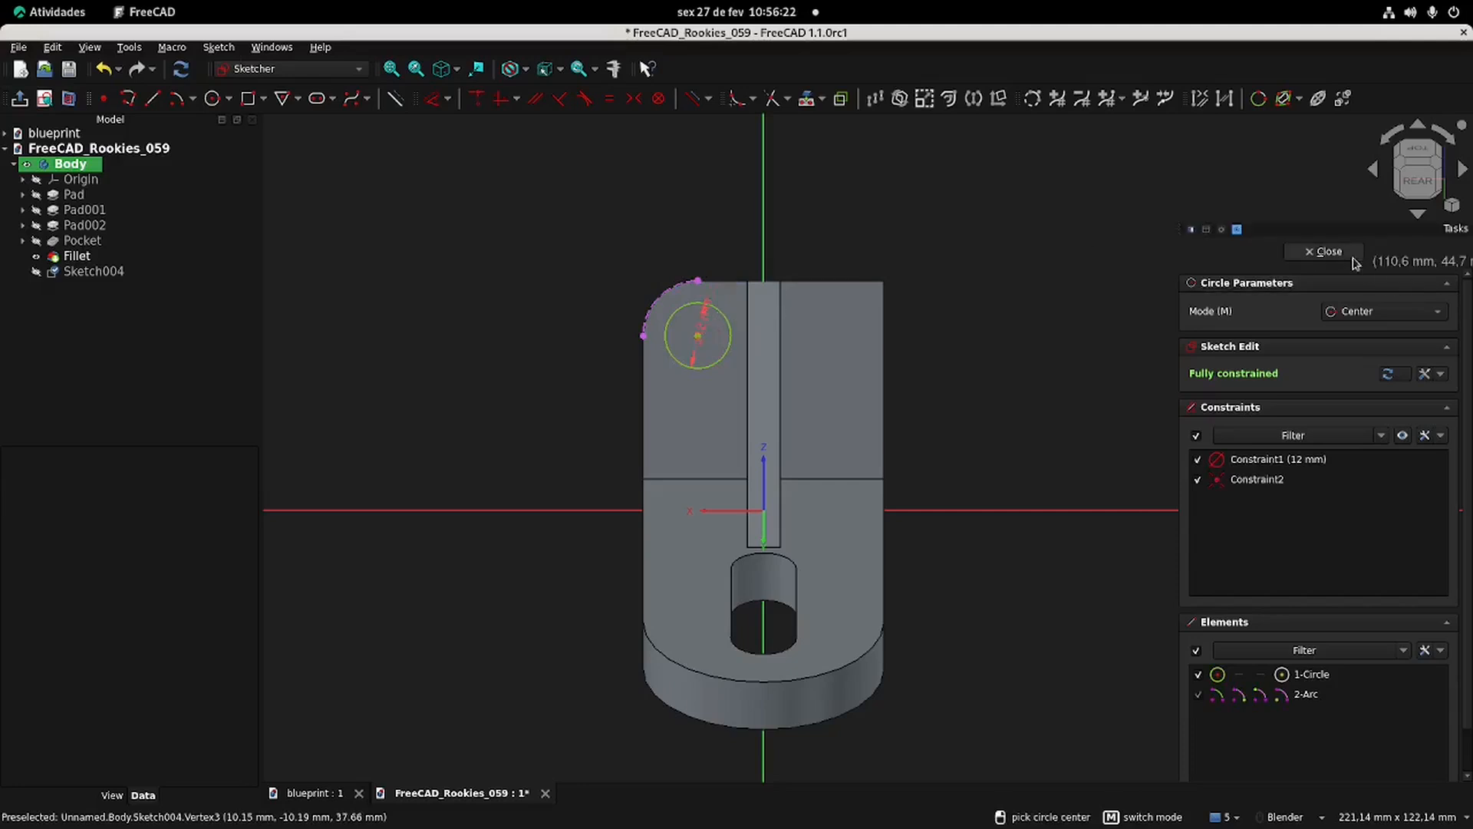
click(1325, 253)
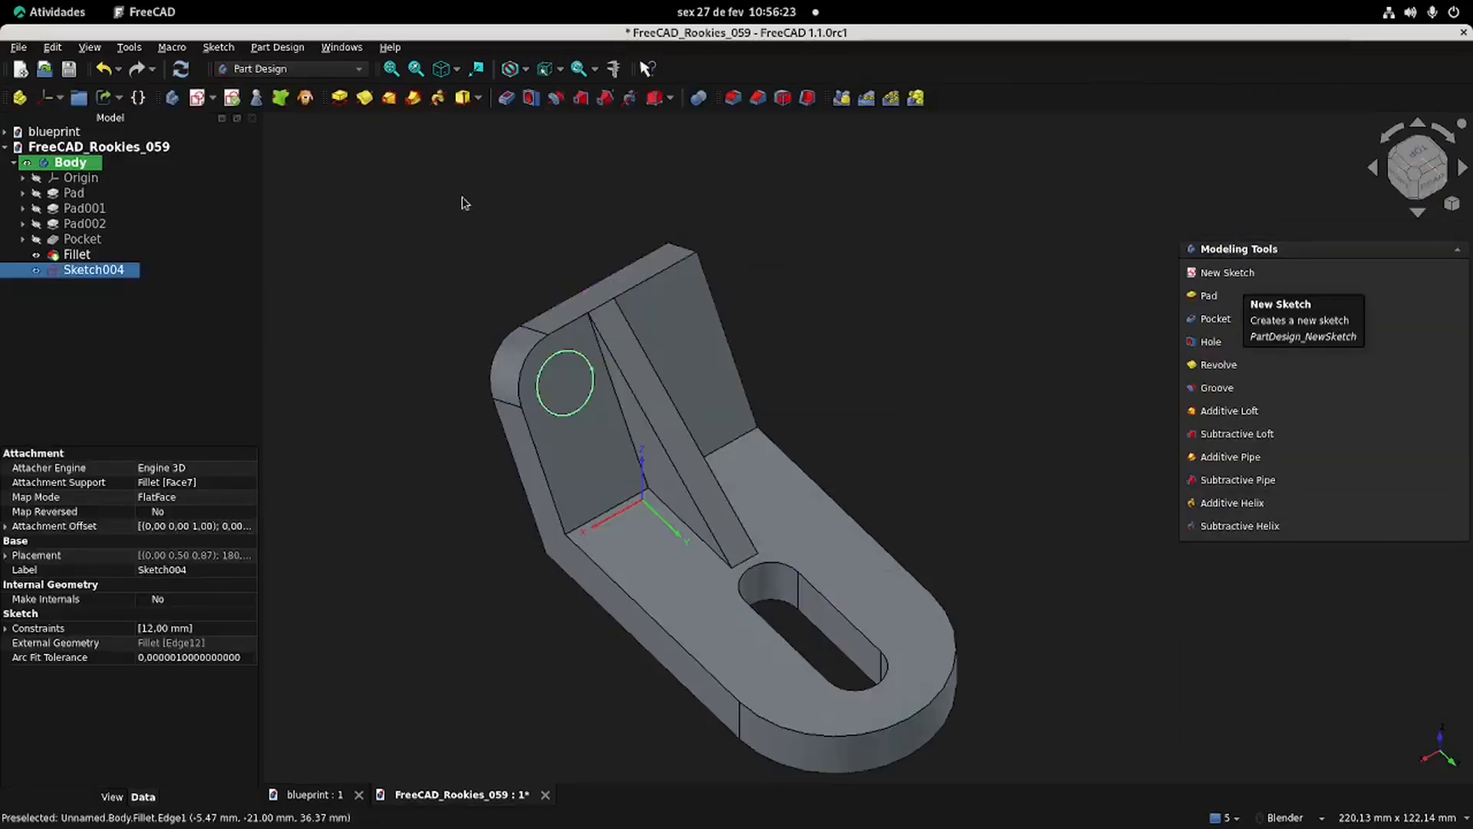
click(511, 102)
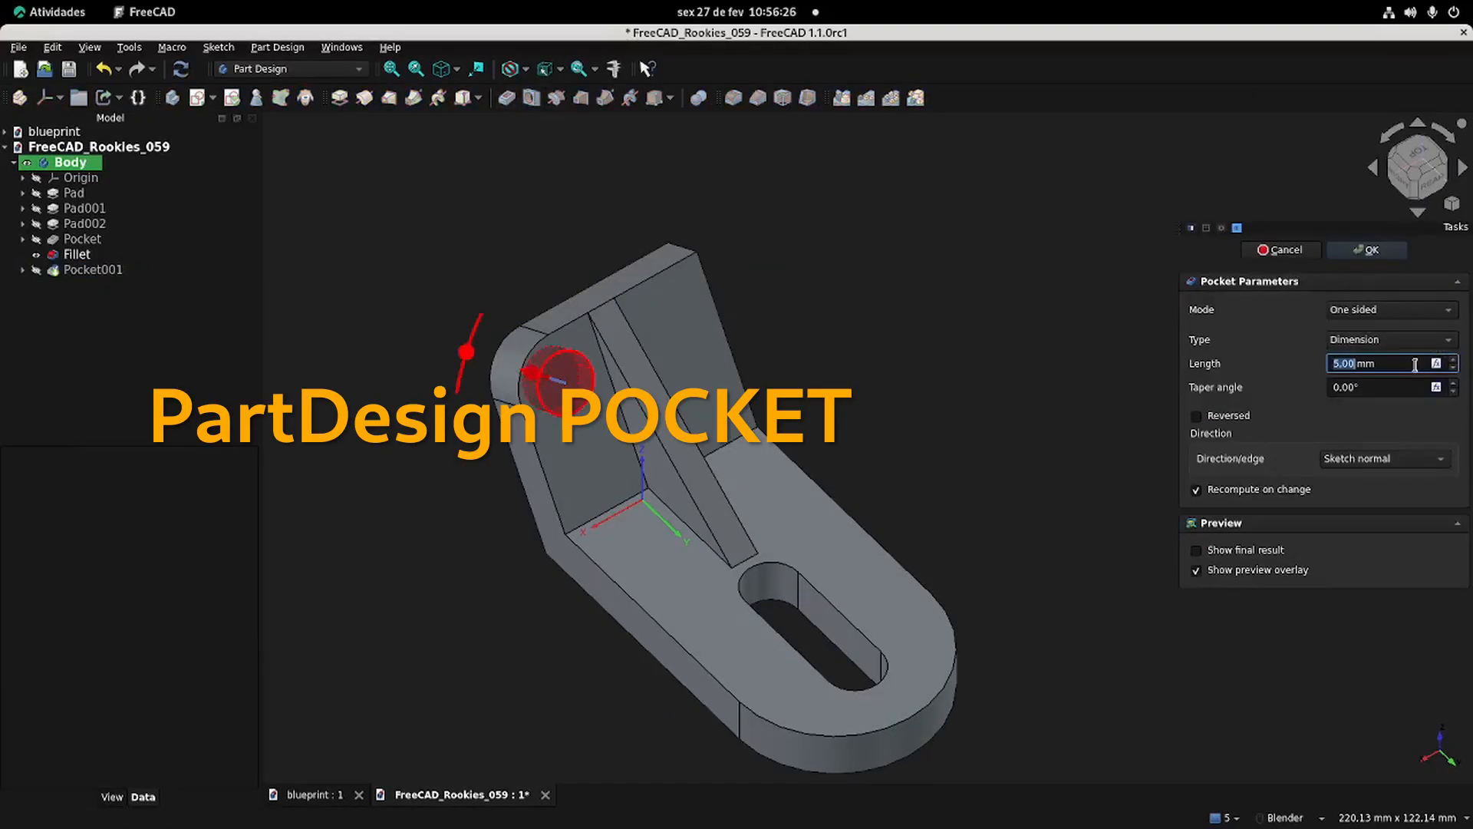
key(Return)
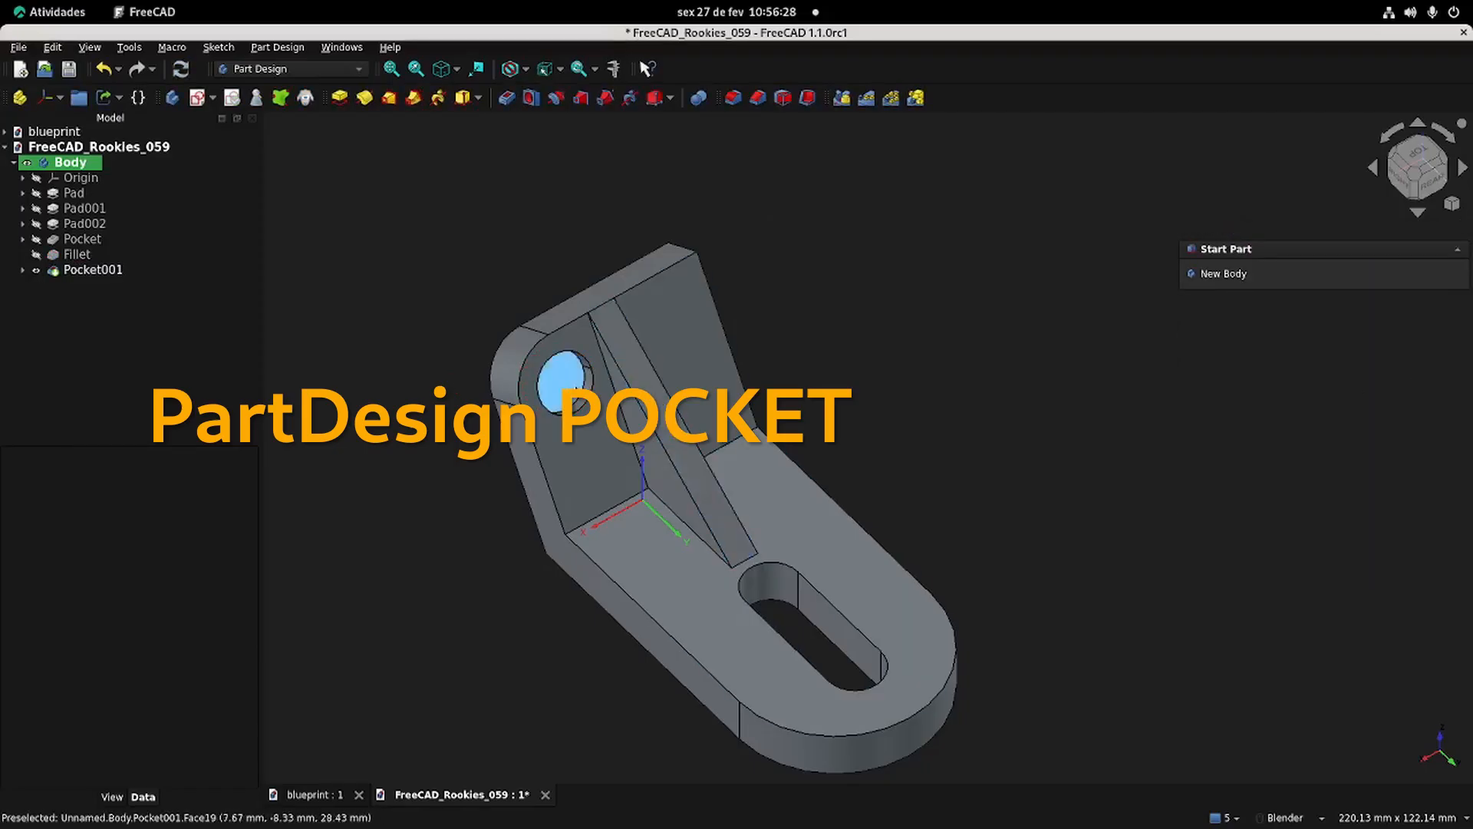
Step: Start a new sketch on the counterbore floor, project its circular edge as external geometry and check the hole callout on the blueprint
click(563, 380)
shift+middle_drag(692, 339, 668, 361)
click(198, 97)
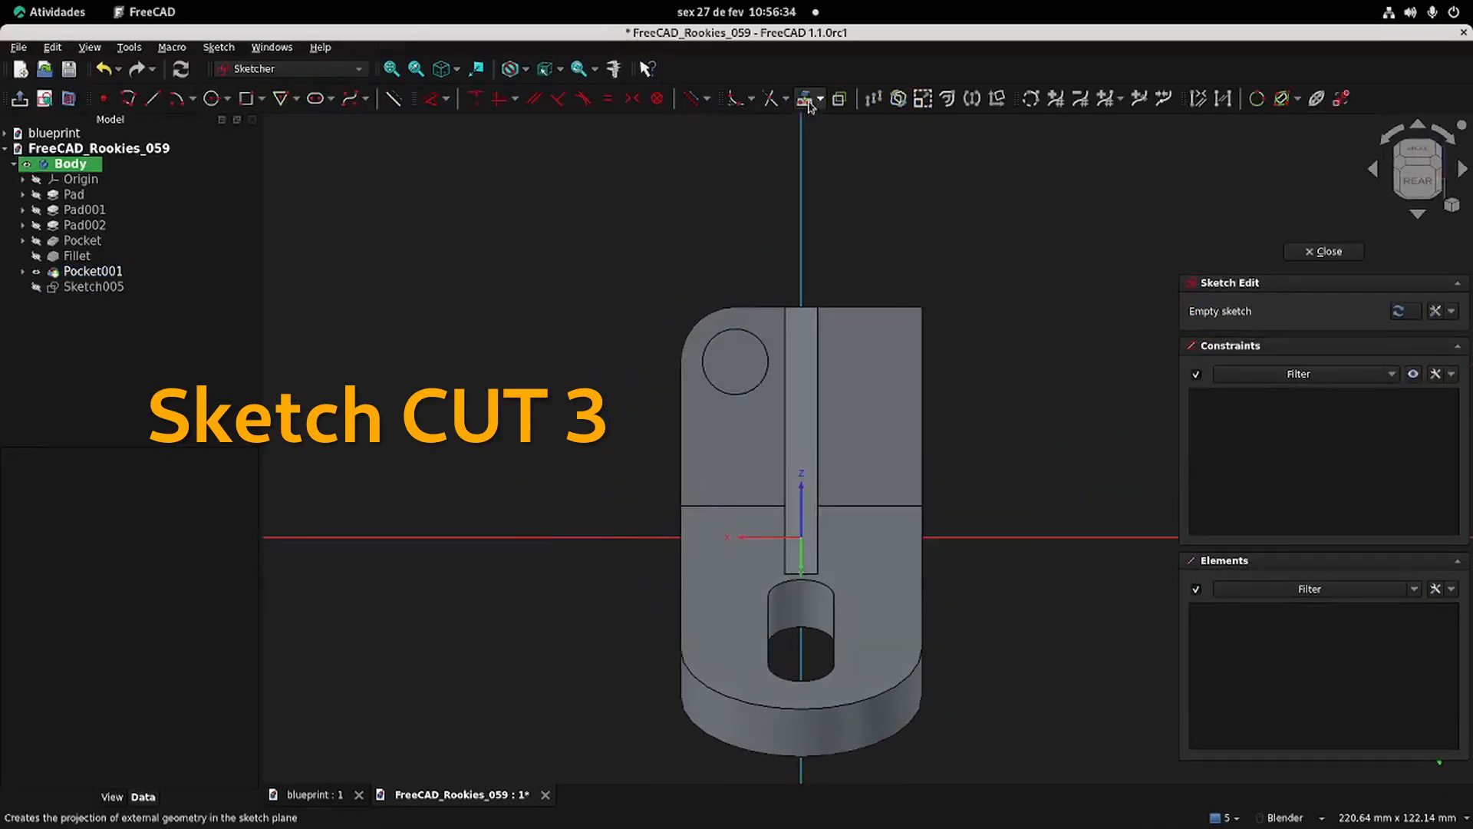
click(805, 98)
click(742, 330)
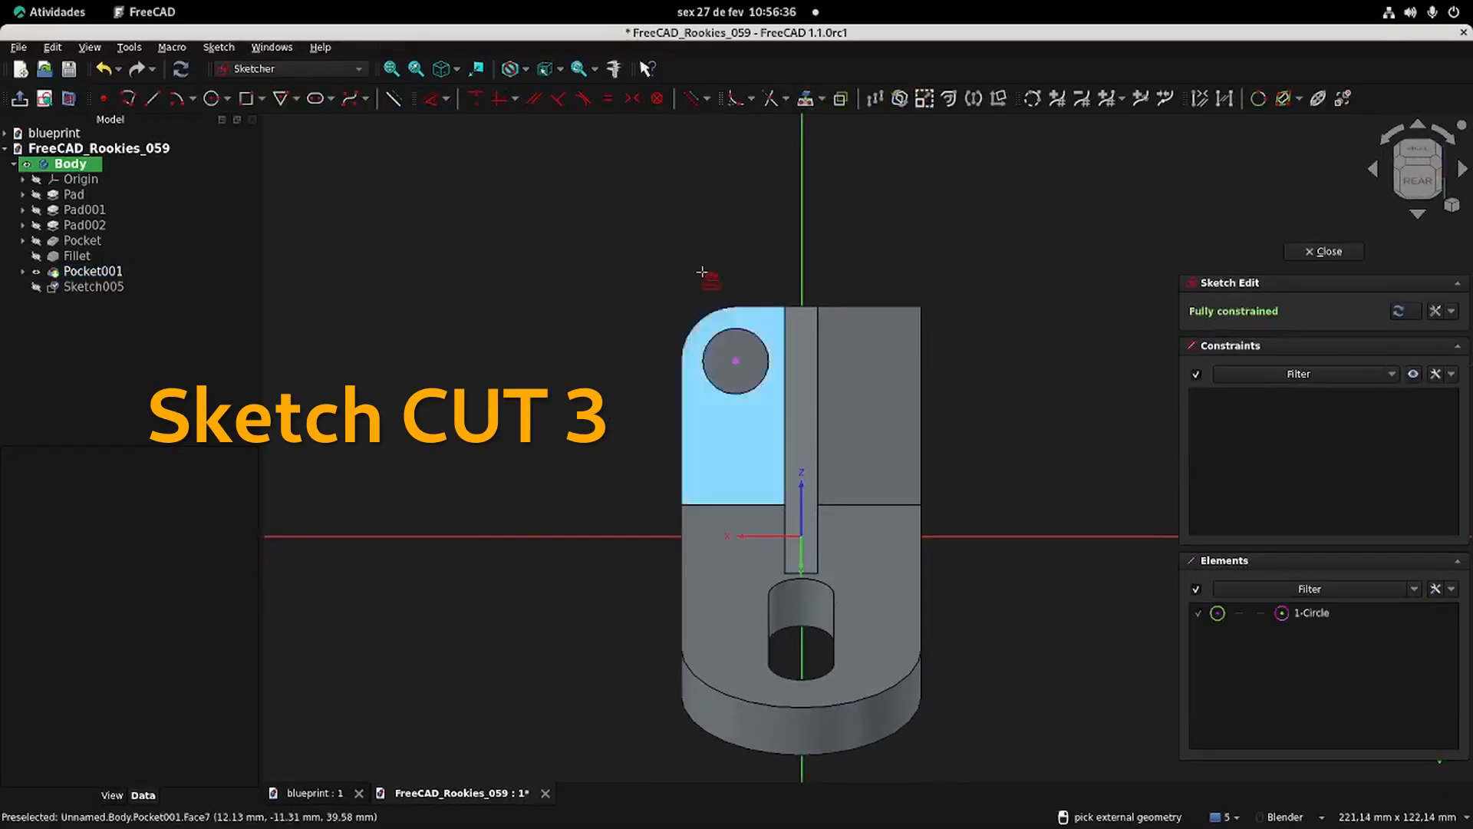
click(314, 792)
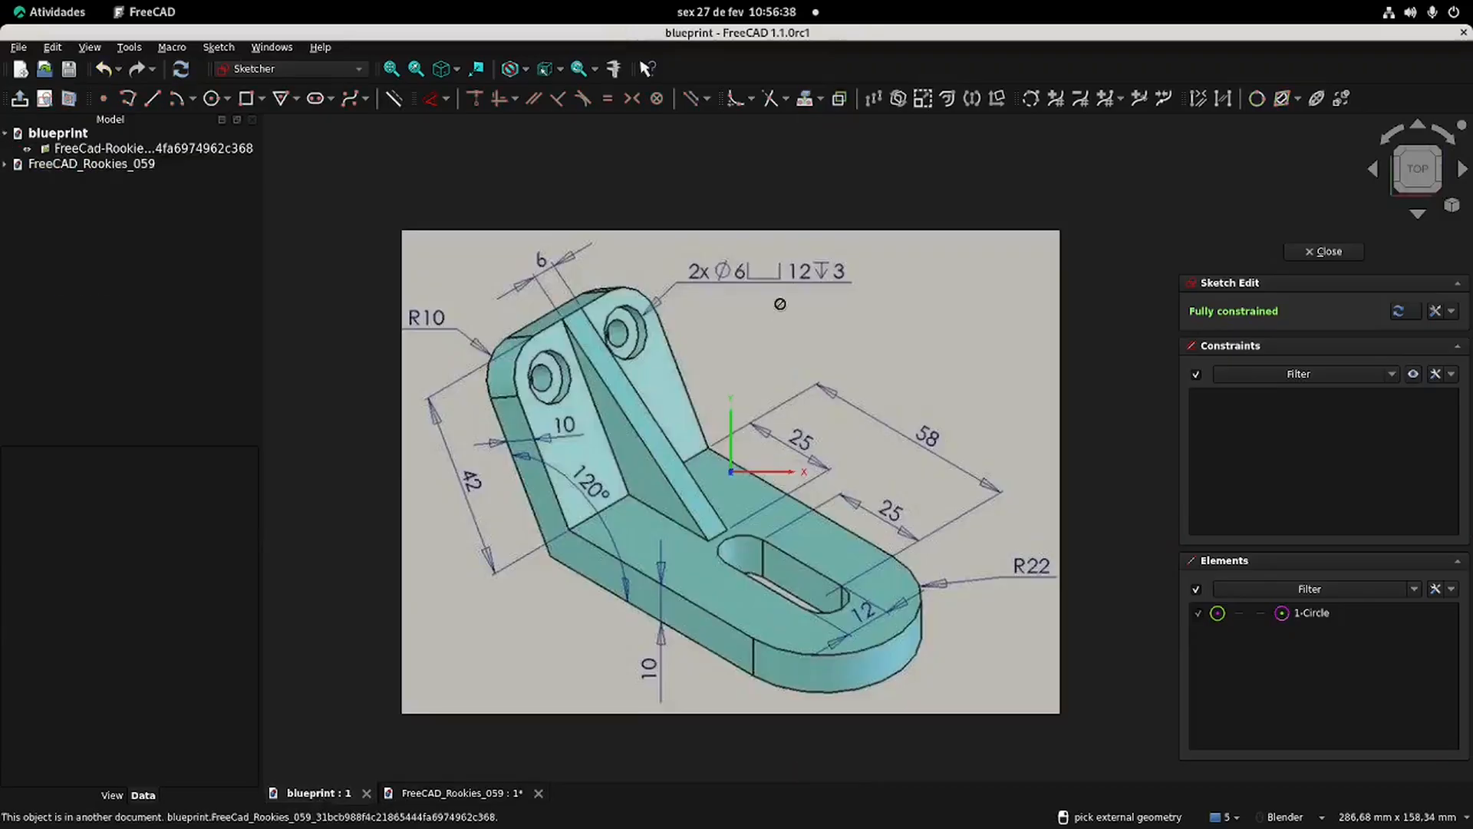
click(453, 792)
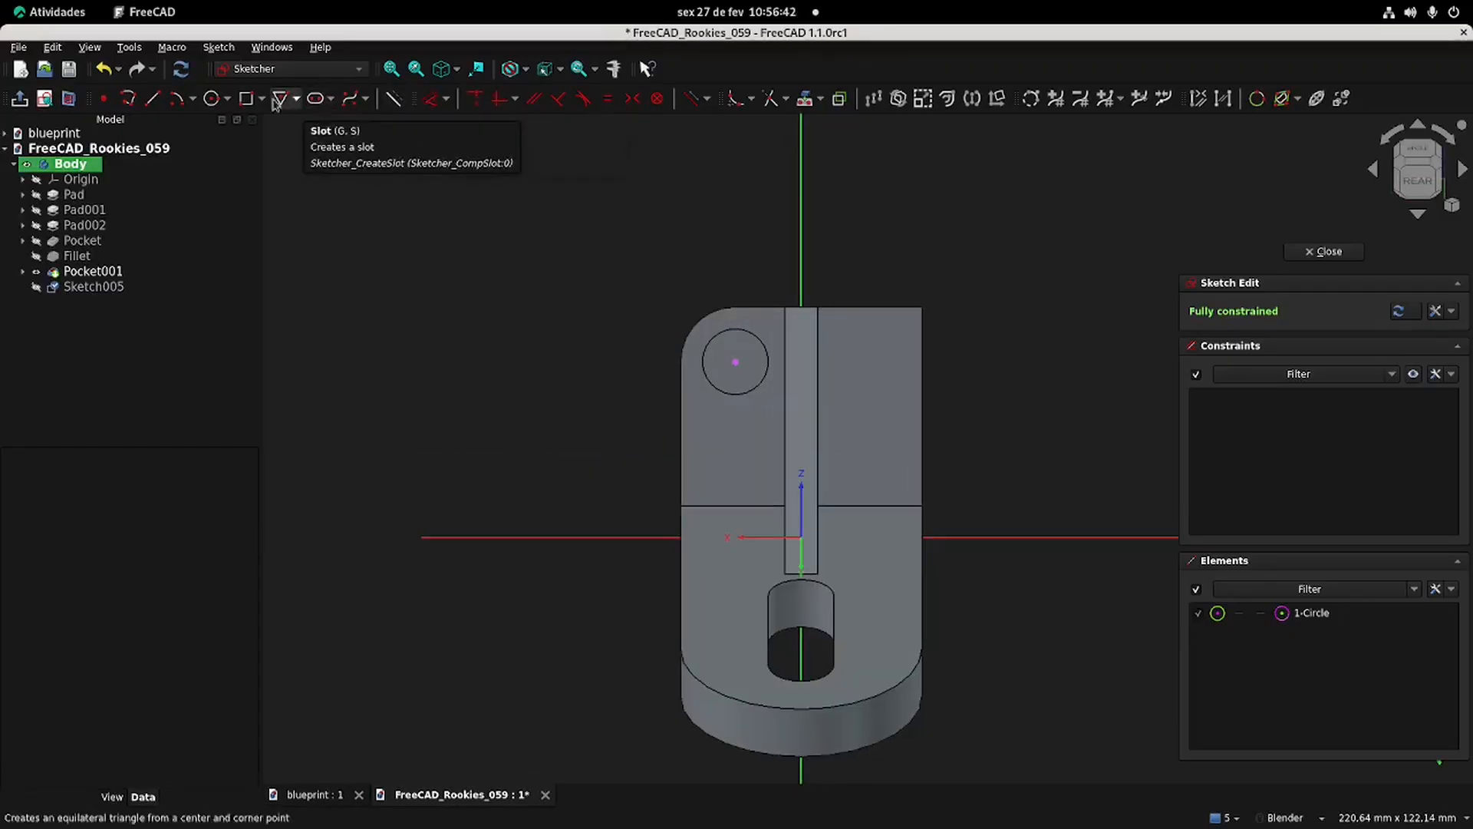
Step: Draw a 6 mm diameter circle concentric with the projected counterbore circle and finish the sketch
click(211, 98)
click(735, 361)
text(6)
key(Return)
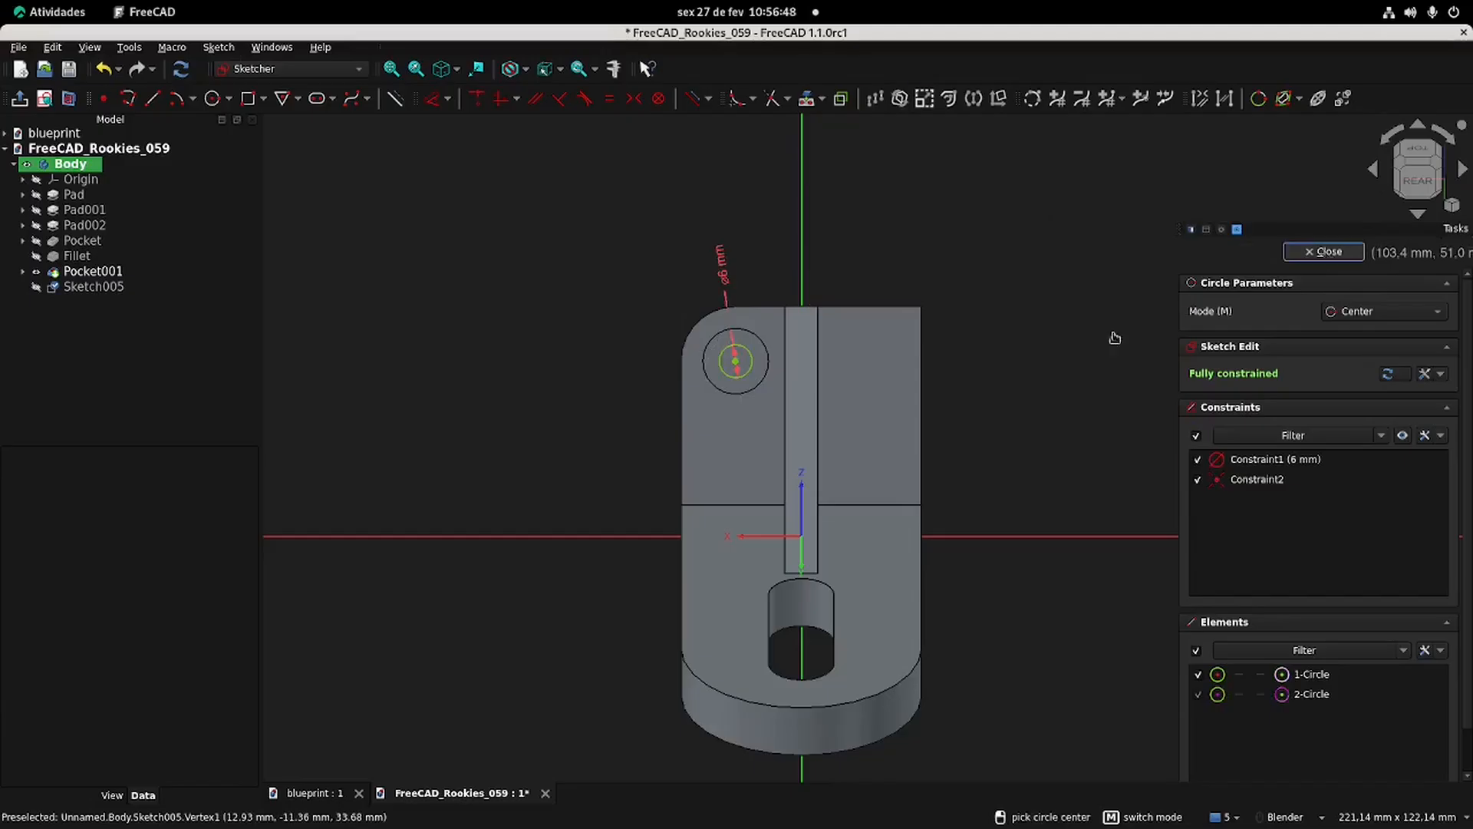
click(1323, 252)
Step: Pocket the 6 mm circle 9 mm deep so the hole passes through the inclined wall
click(508, 98)
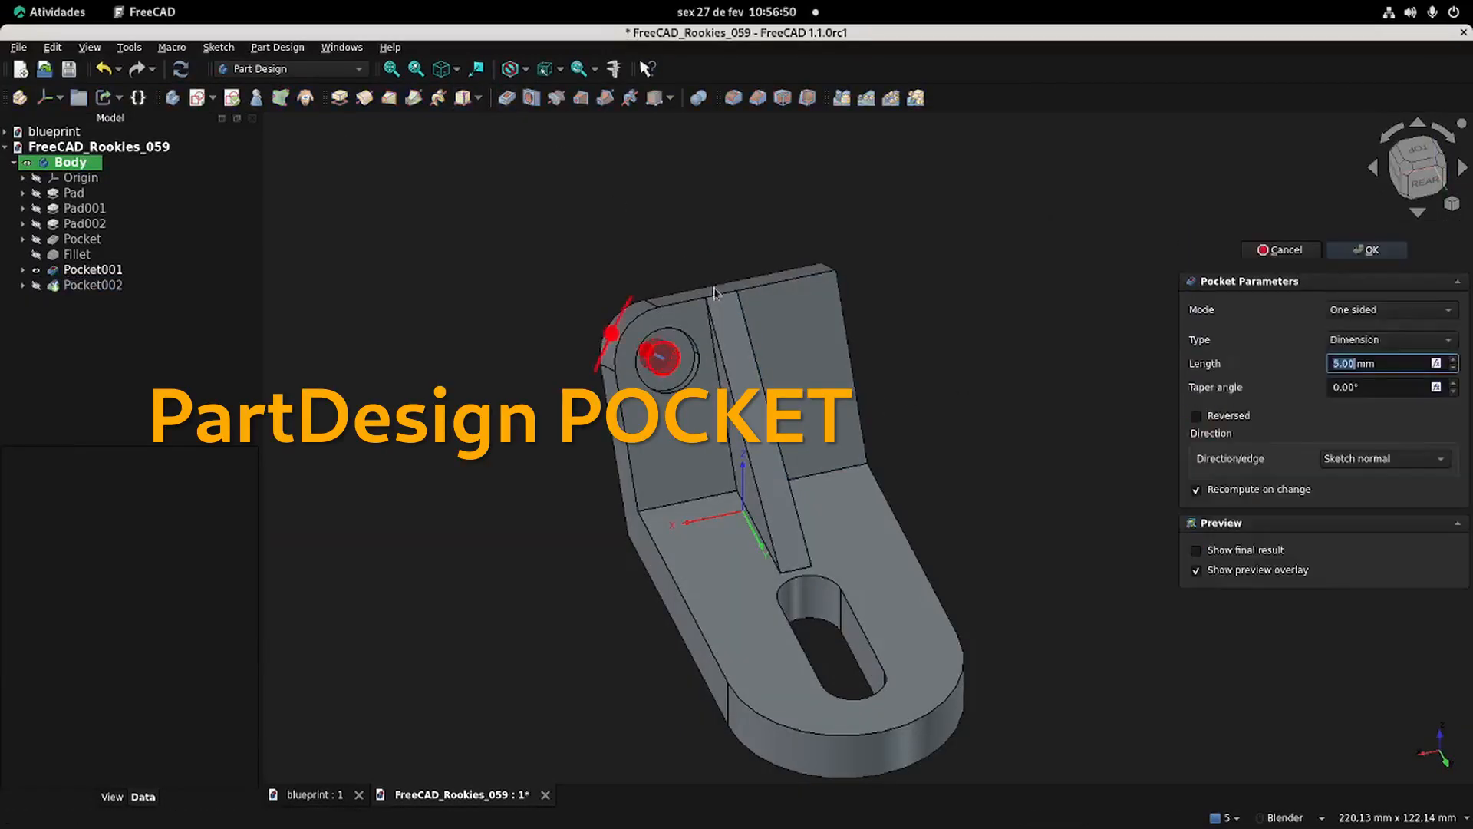
middle_drag(683, 454, 1090, 376)
drag(678, 589, 652, 600)
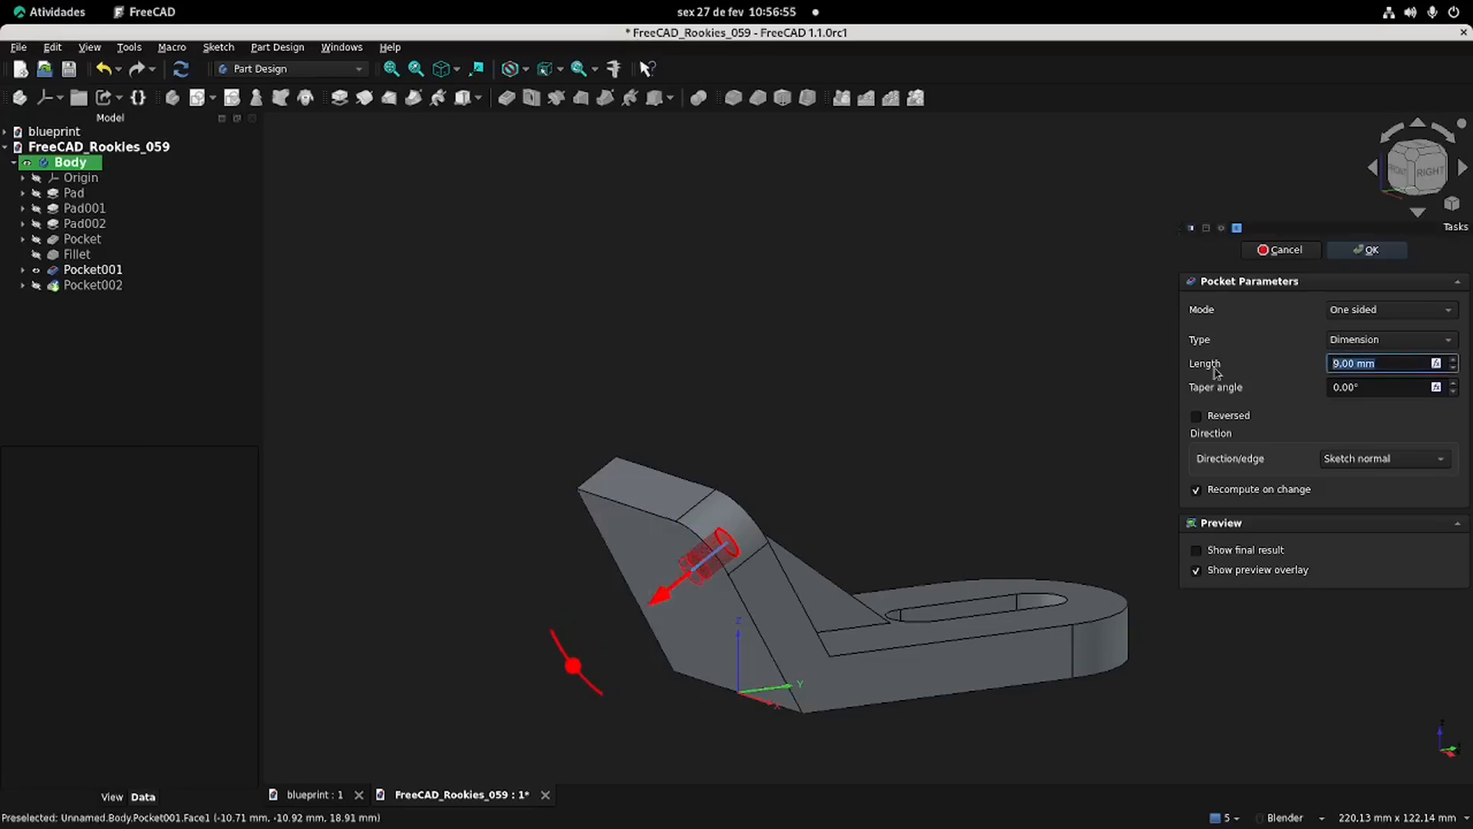
click(1367, 250)
Step: Mirror the corner fillet, counterbore pocket and through-hole pocket together across the Base YZ-plane
middle_drag(862, 388, 813, 369)
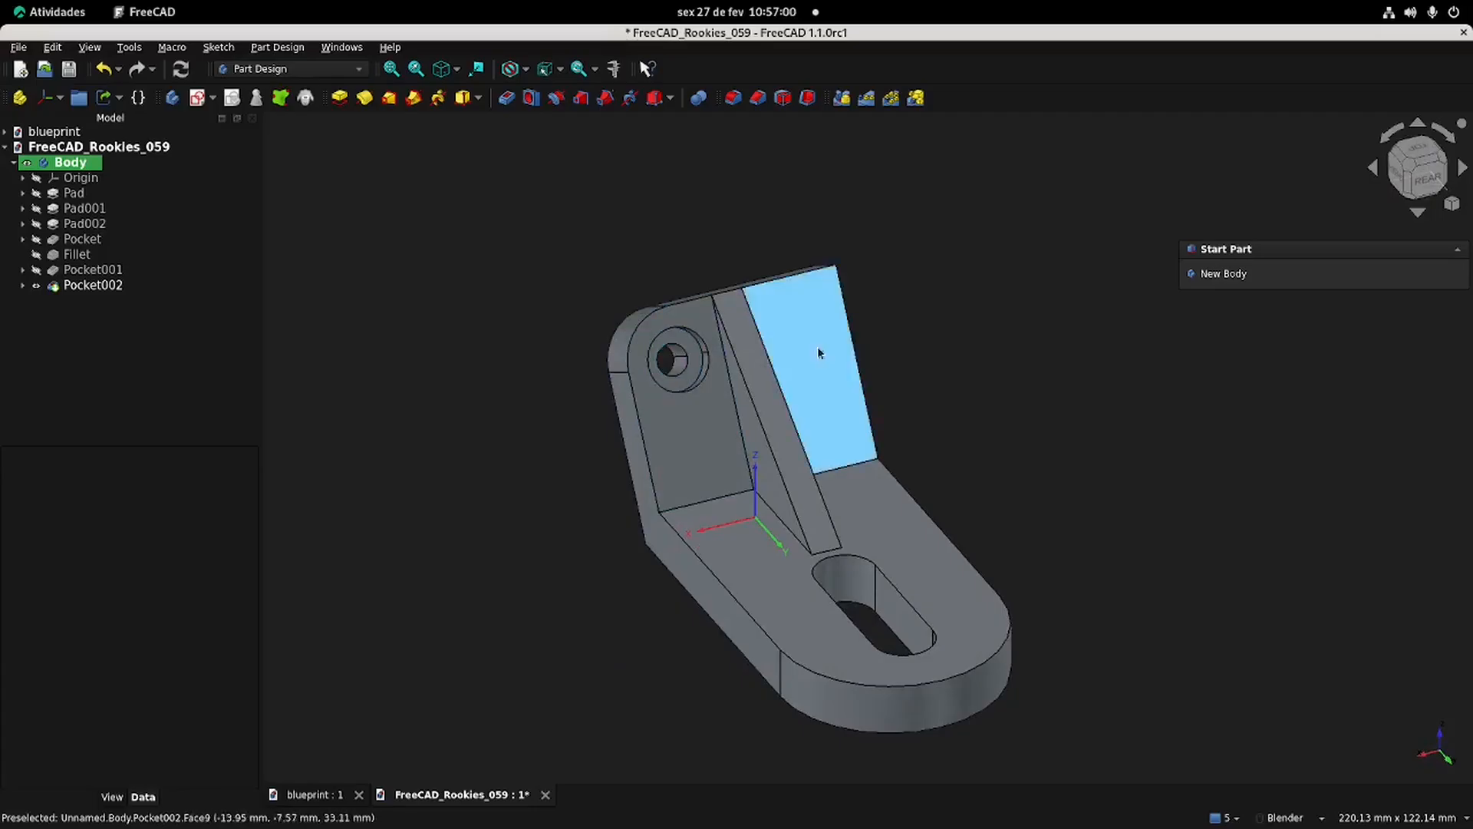
click(83, 257)
ctrl+click(95, 270)
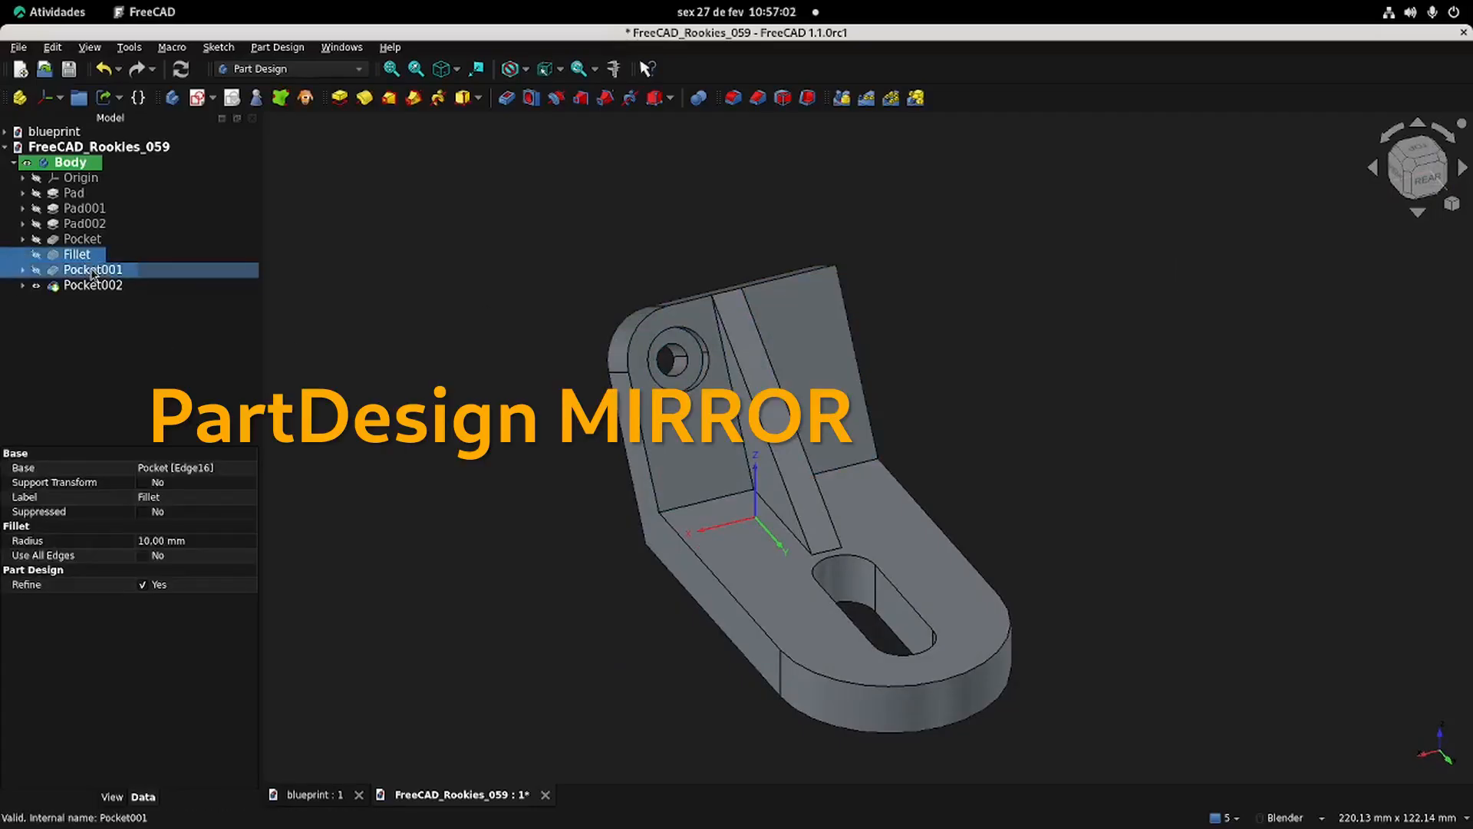
ctrl+click(101, 288)
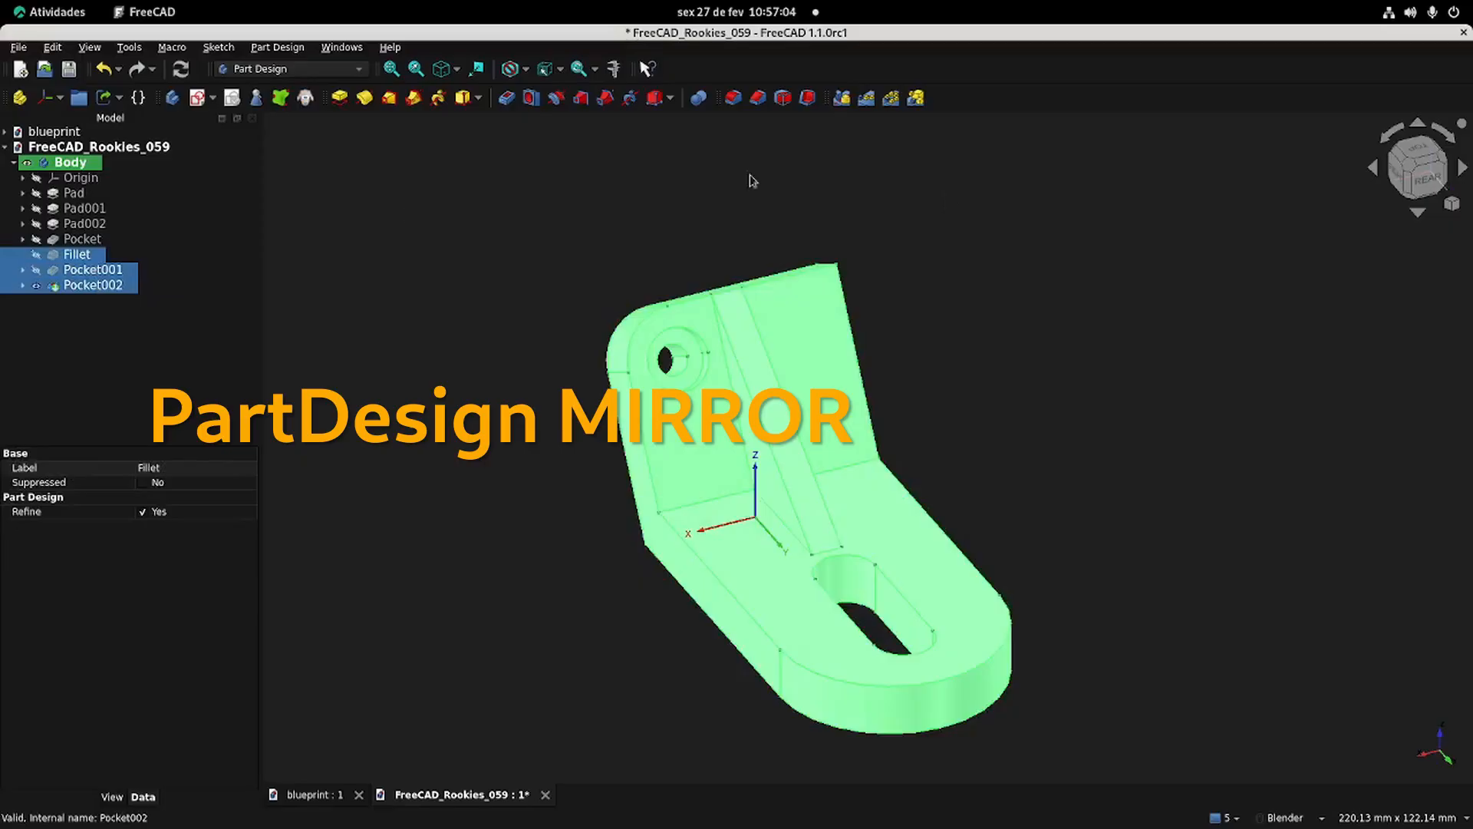
click(867, 97)
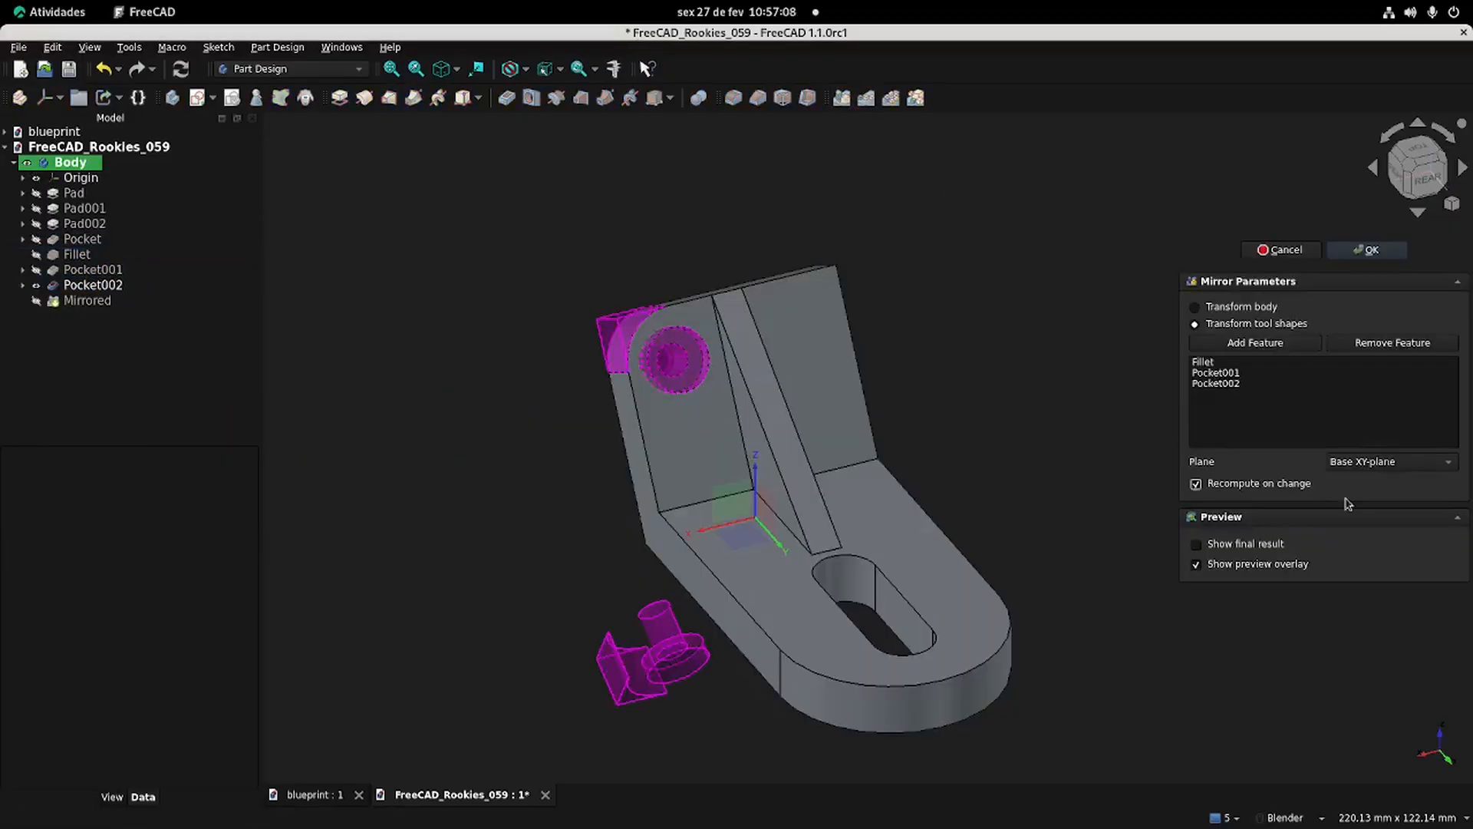
click(1396, 464)
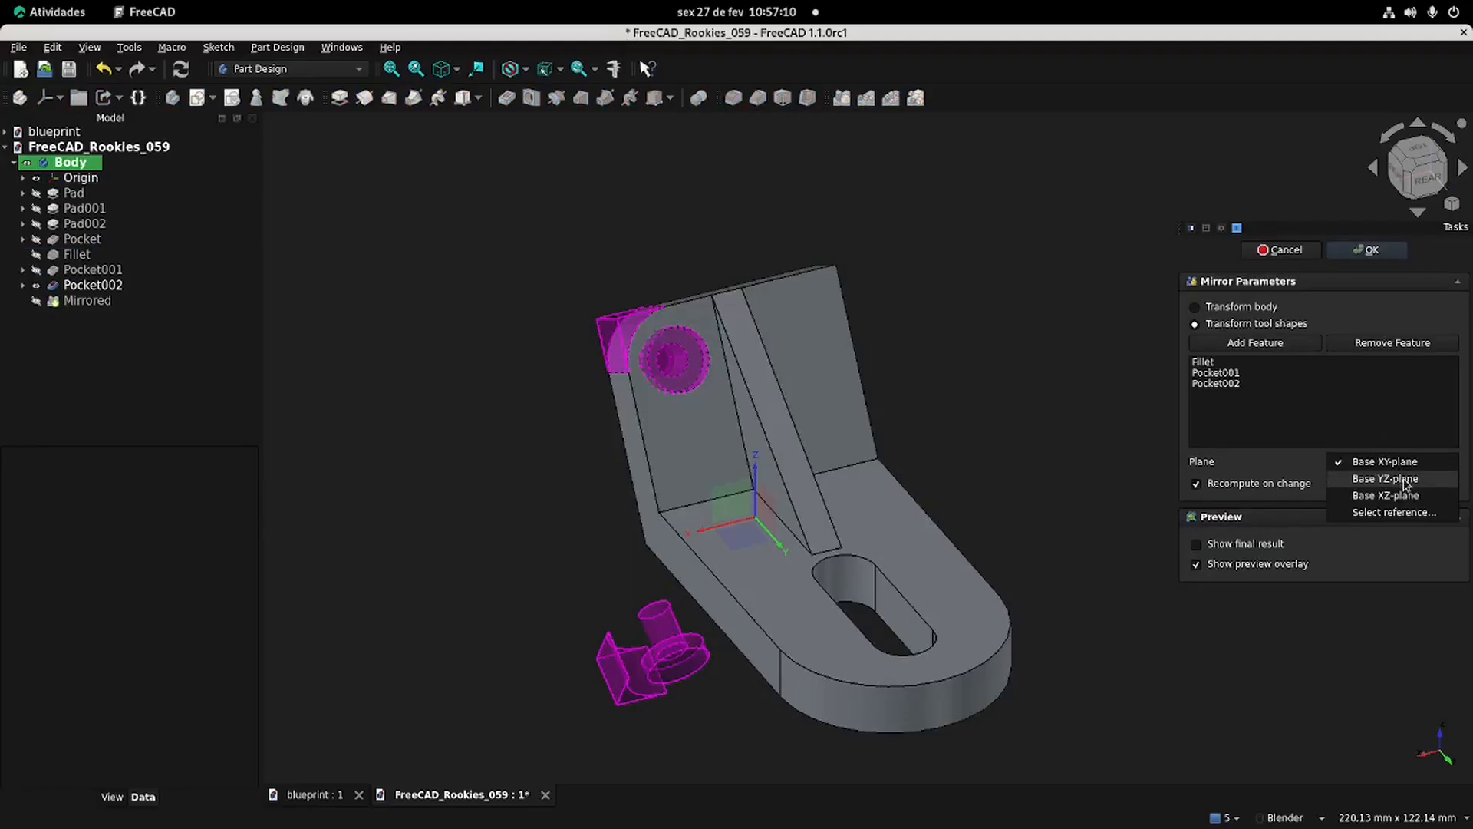
click(1405, 479)
middle_drag(950, 430, 836, 499)
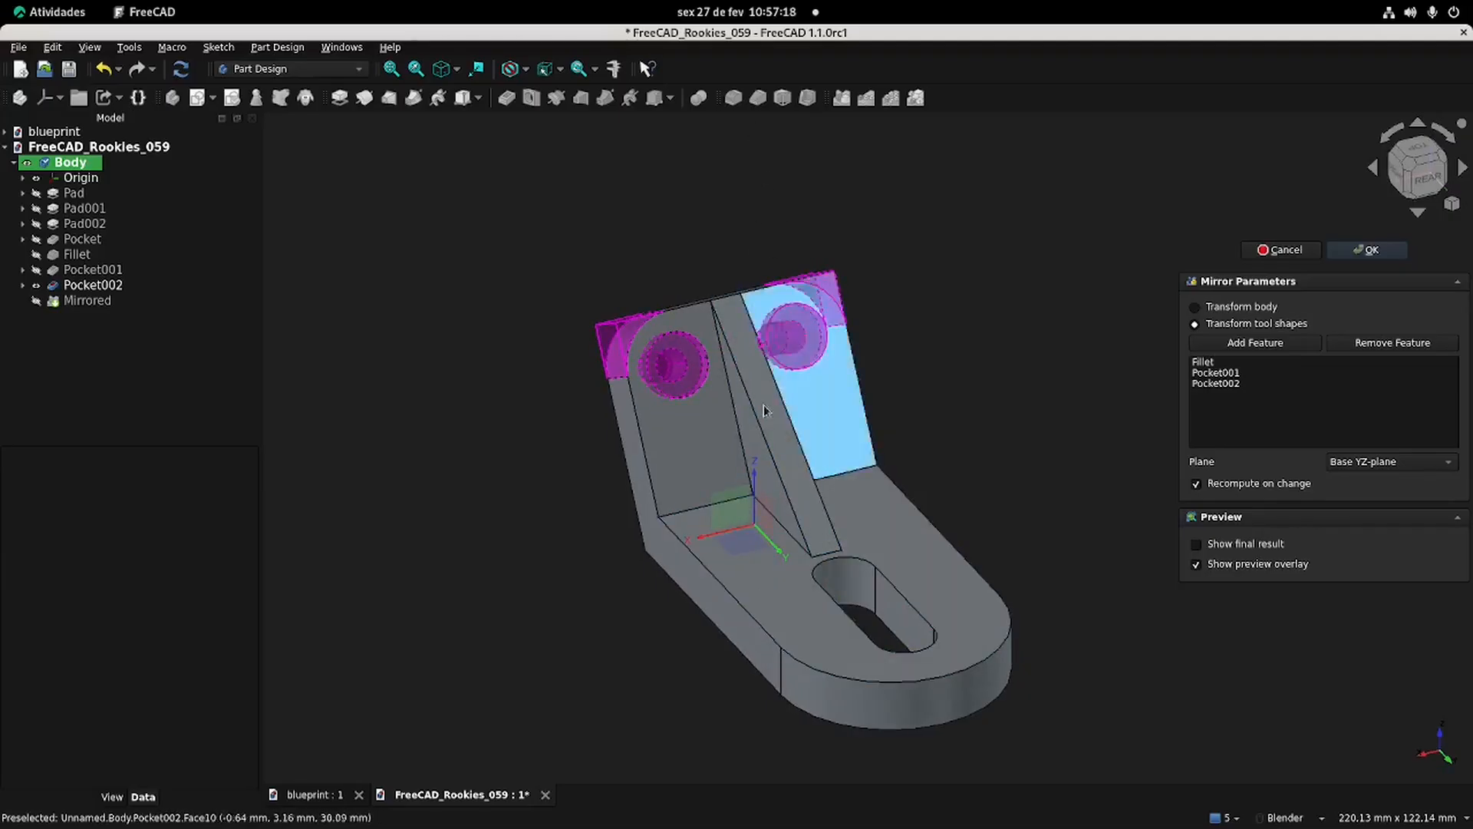
click(1368, 254)
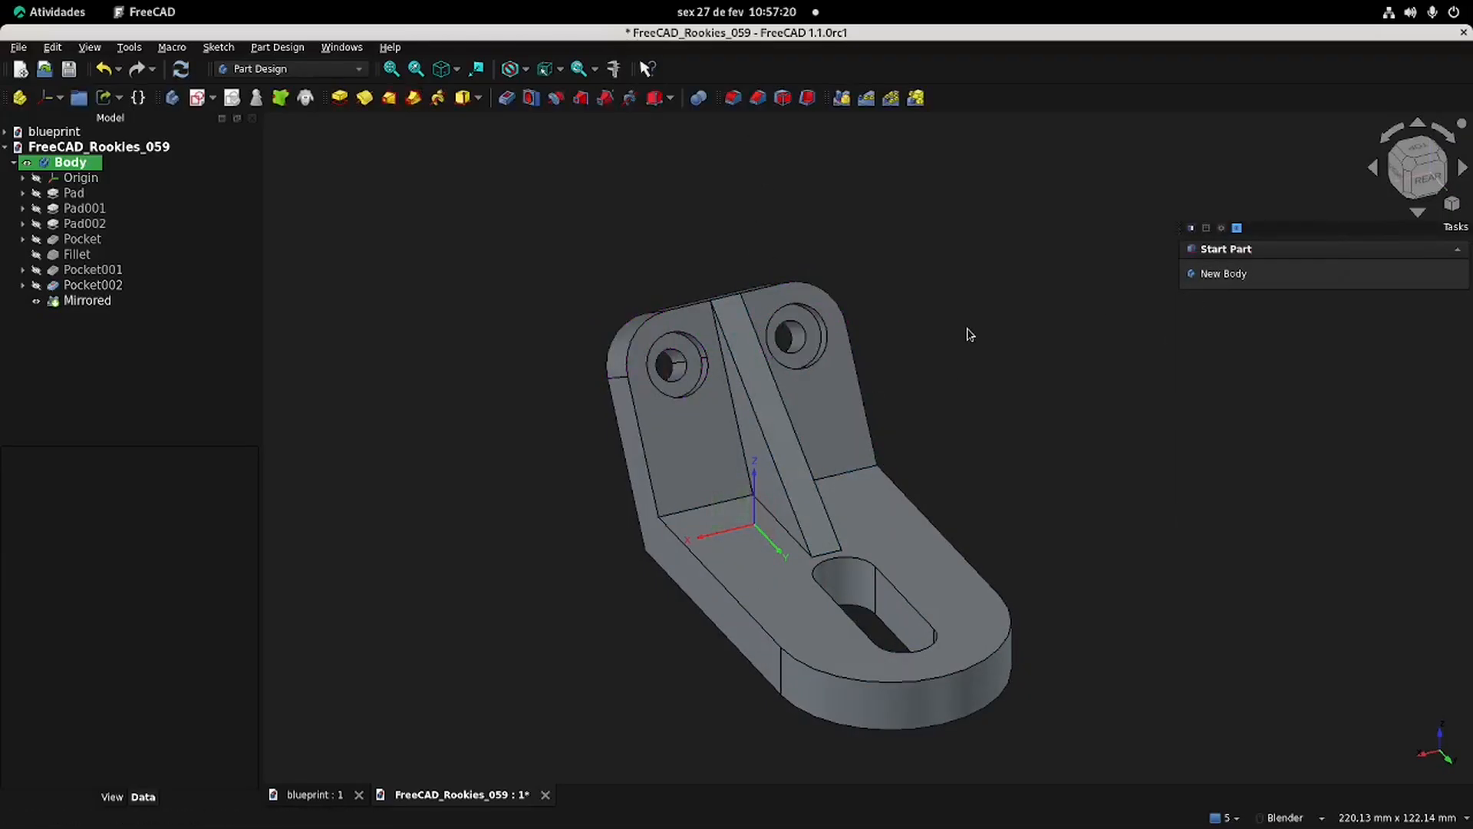
Step: Set the body's transparency to 25
shift+middle_drag(968, 334, 915, 312)
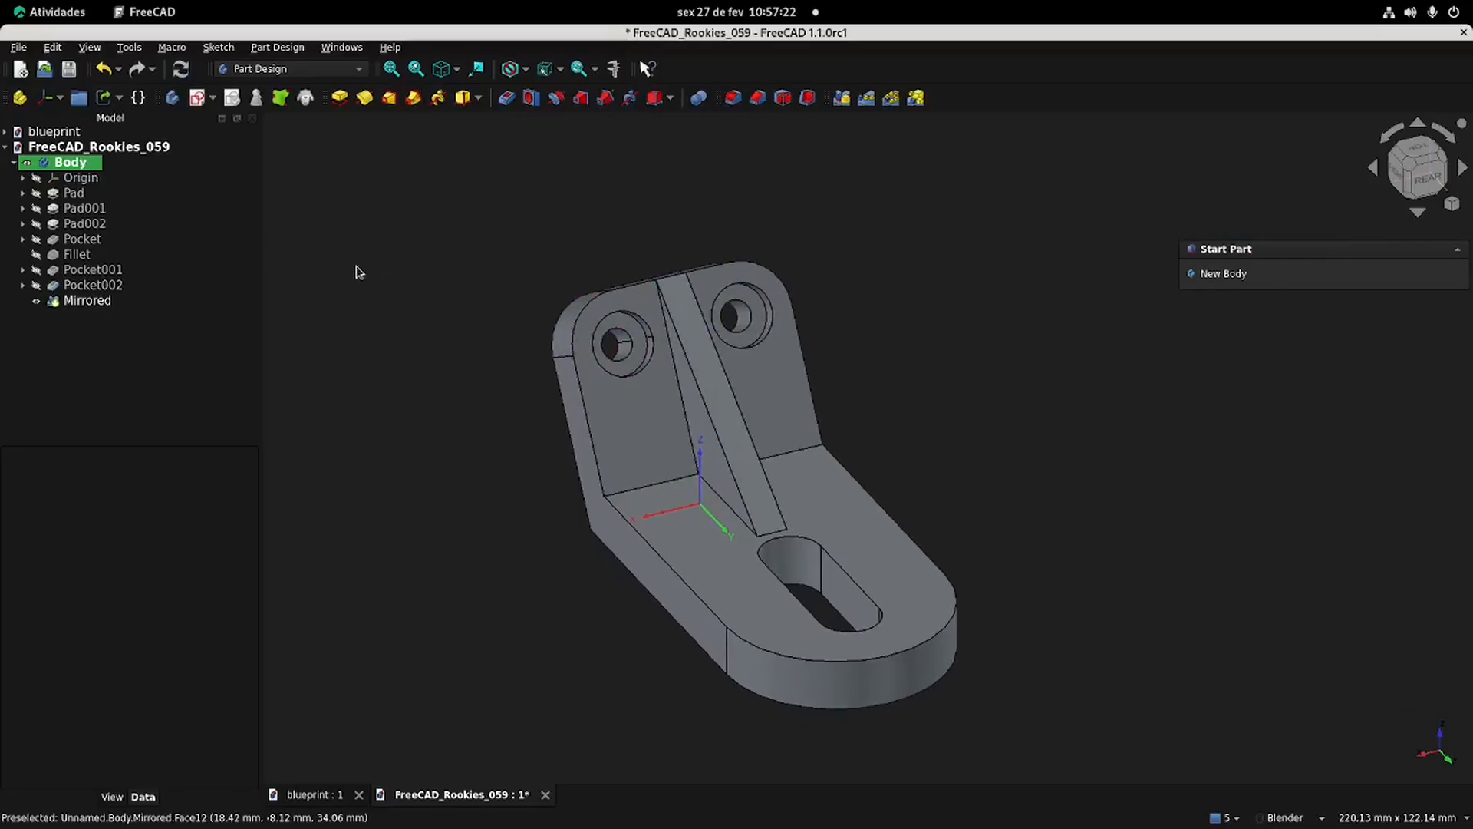
middle_drag(372, 275, 388, 282)
click(84, 164)
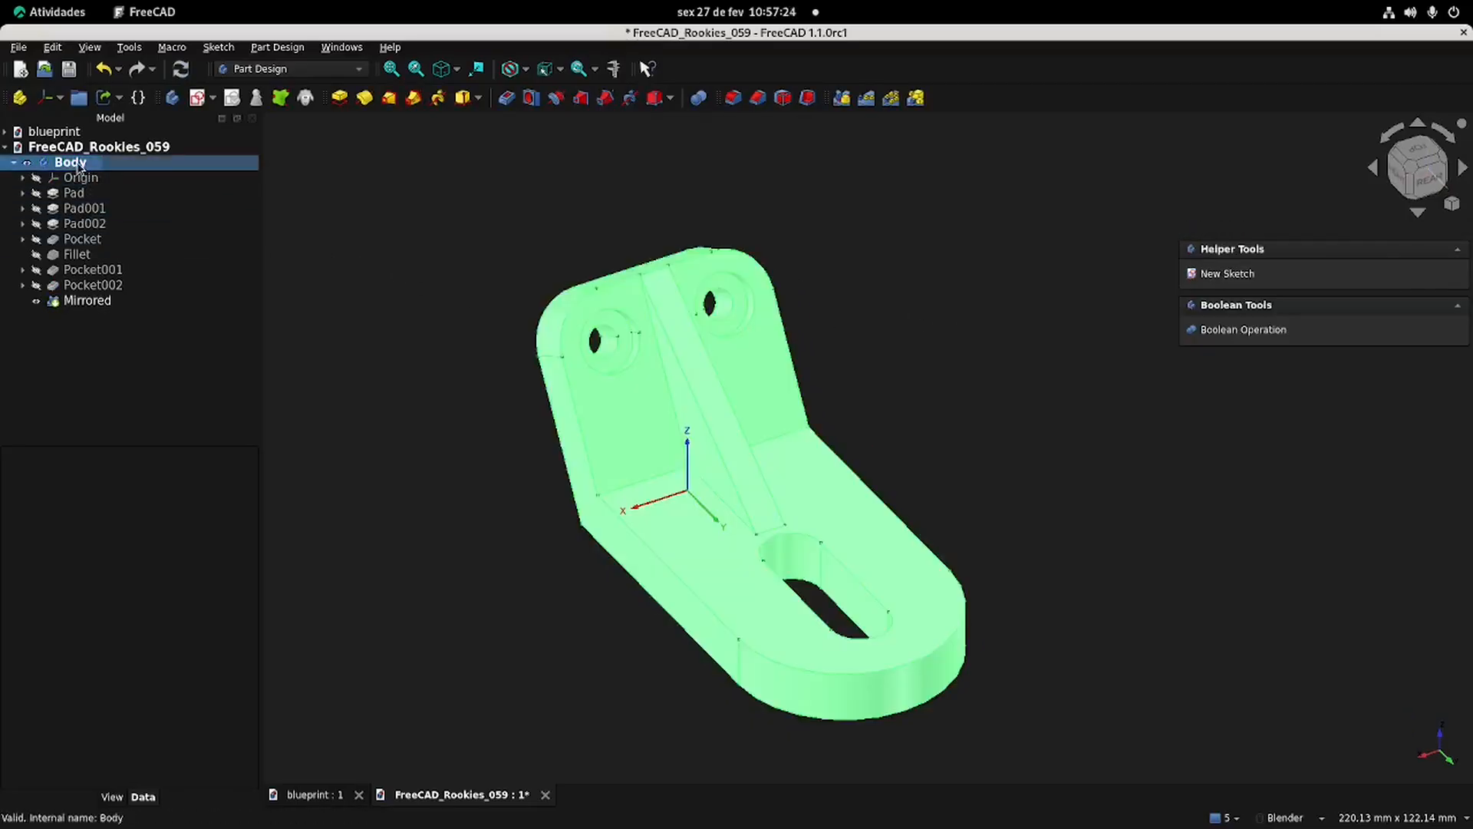
click(112, 797)
click(164, 738)
text(25)
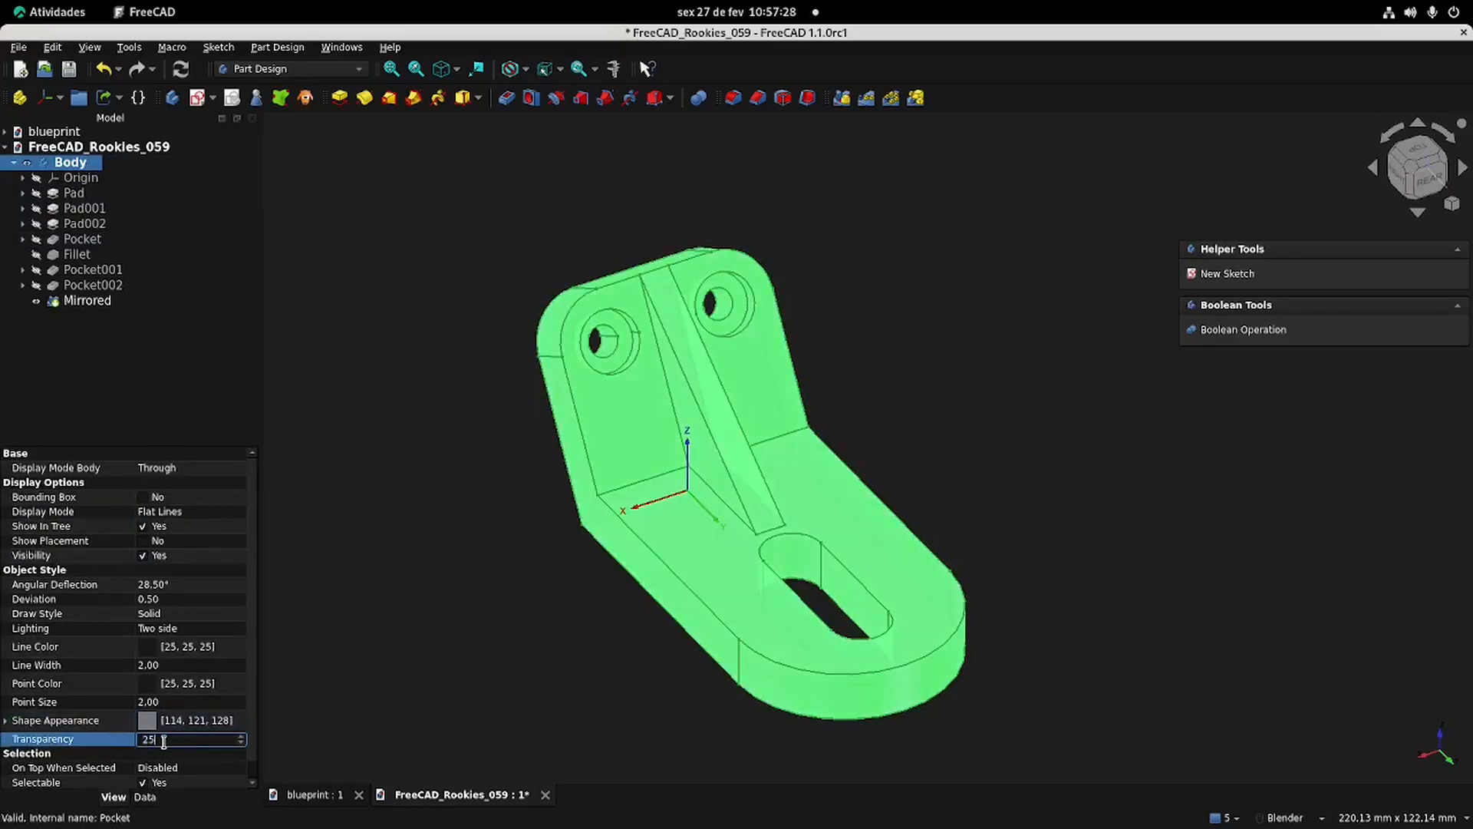
Step: Change the body's shape appearance colour to light orange #ffaa7f
click(161, 724)
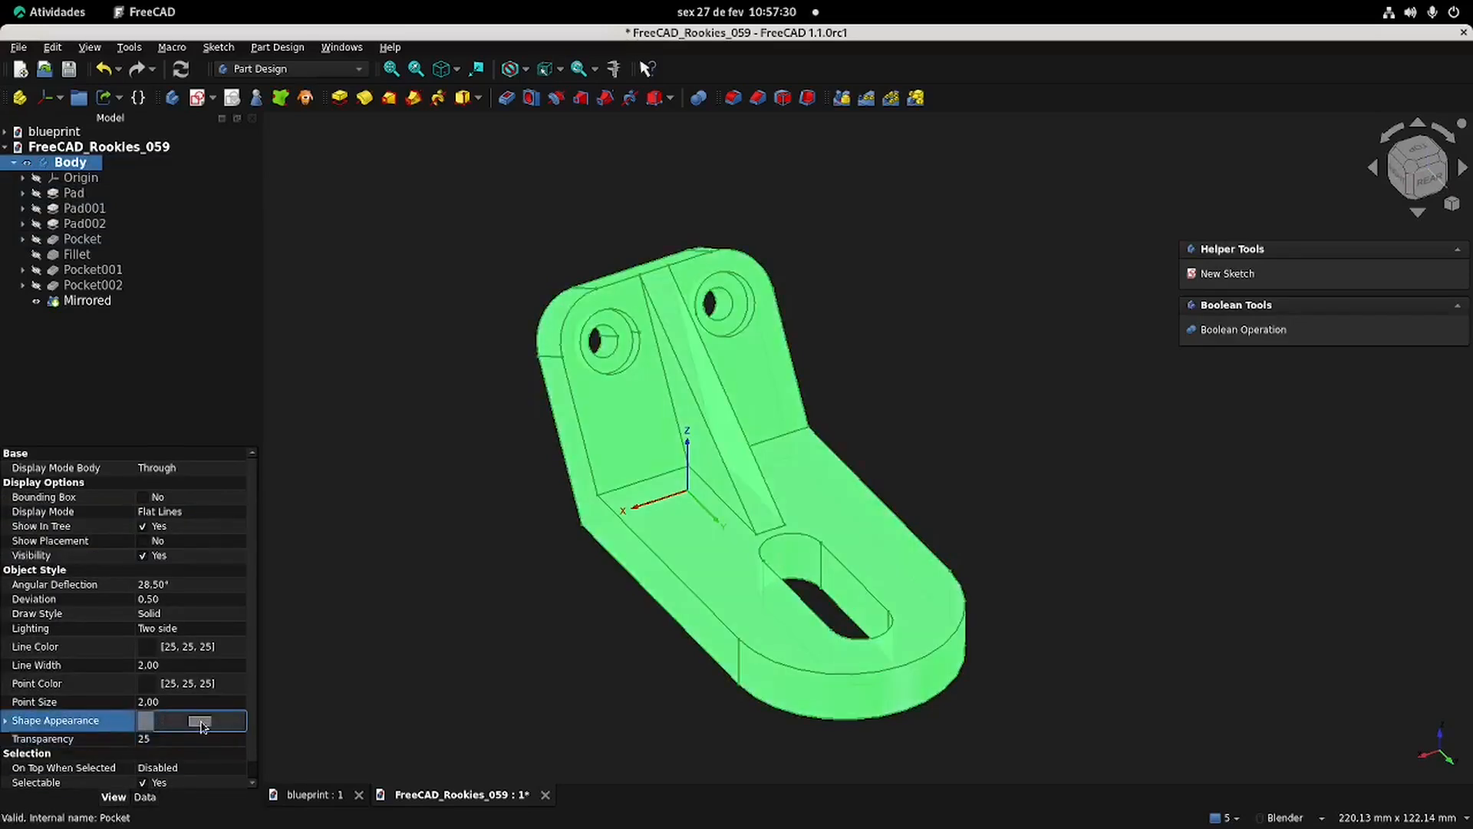
click(201, 722)
click(651, 390)
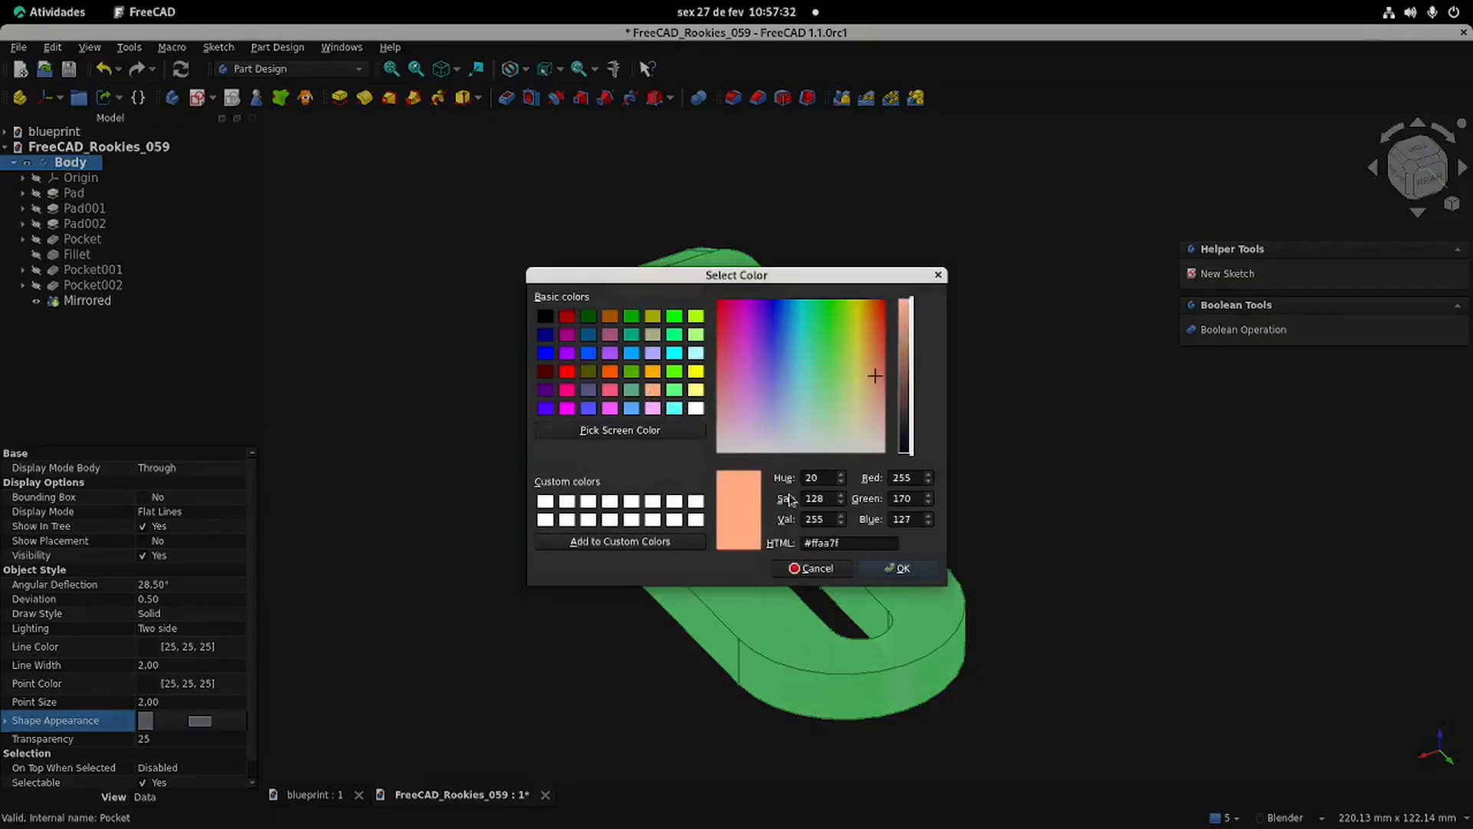
click(903, 568)
middle_drag(928, 415, 921, 324)
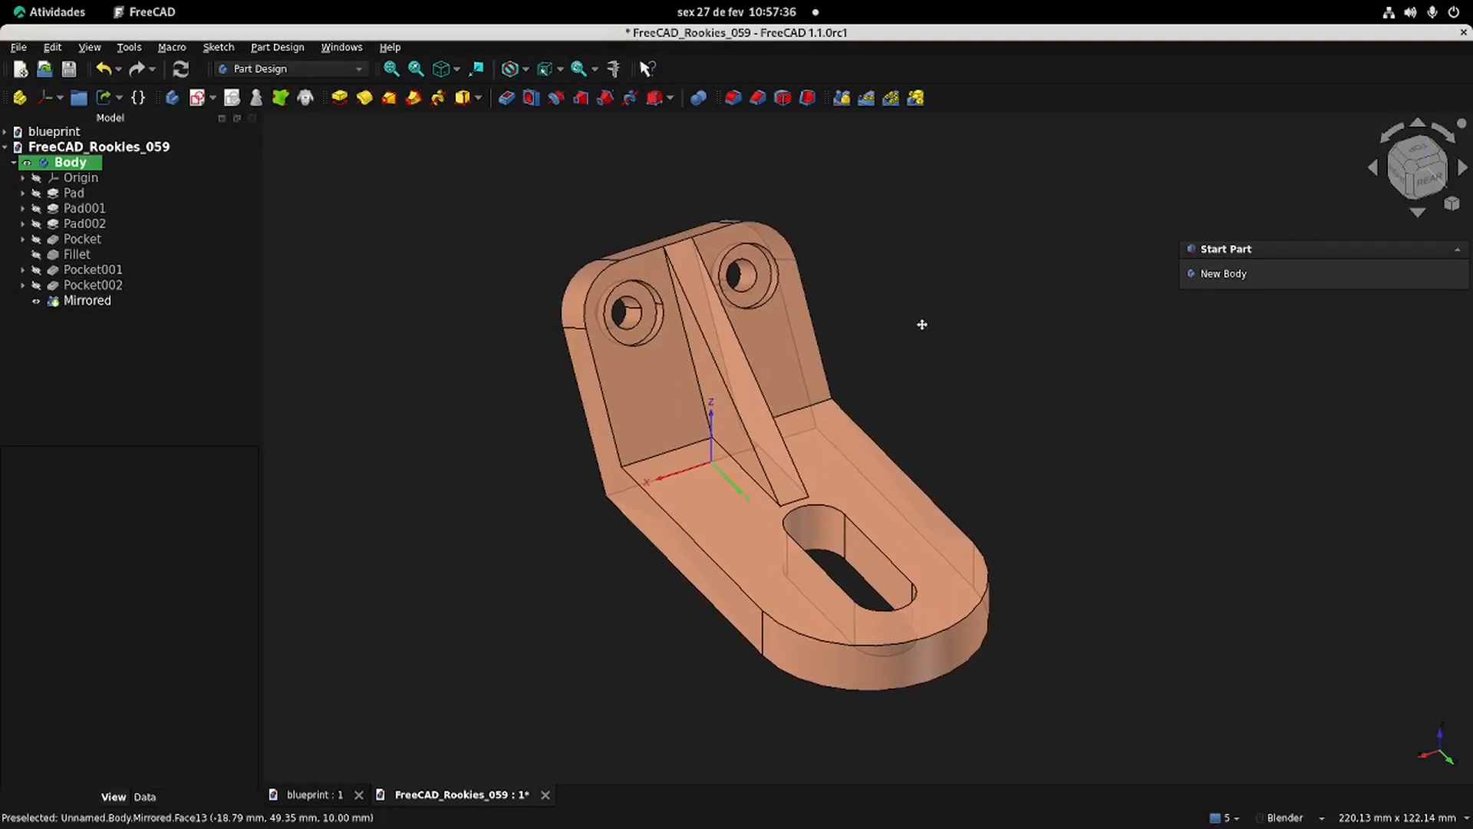
Step: Export the body to the CAD_3D folder as FreeCAD_Rookies_059-Body in Collada (.dae) and IGES (.iges) formats
click(69, 164)
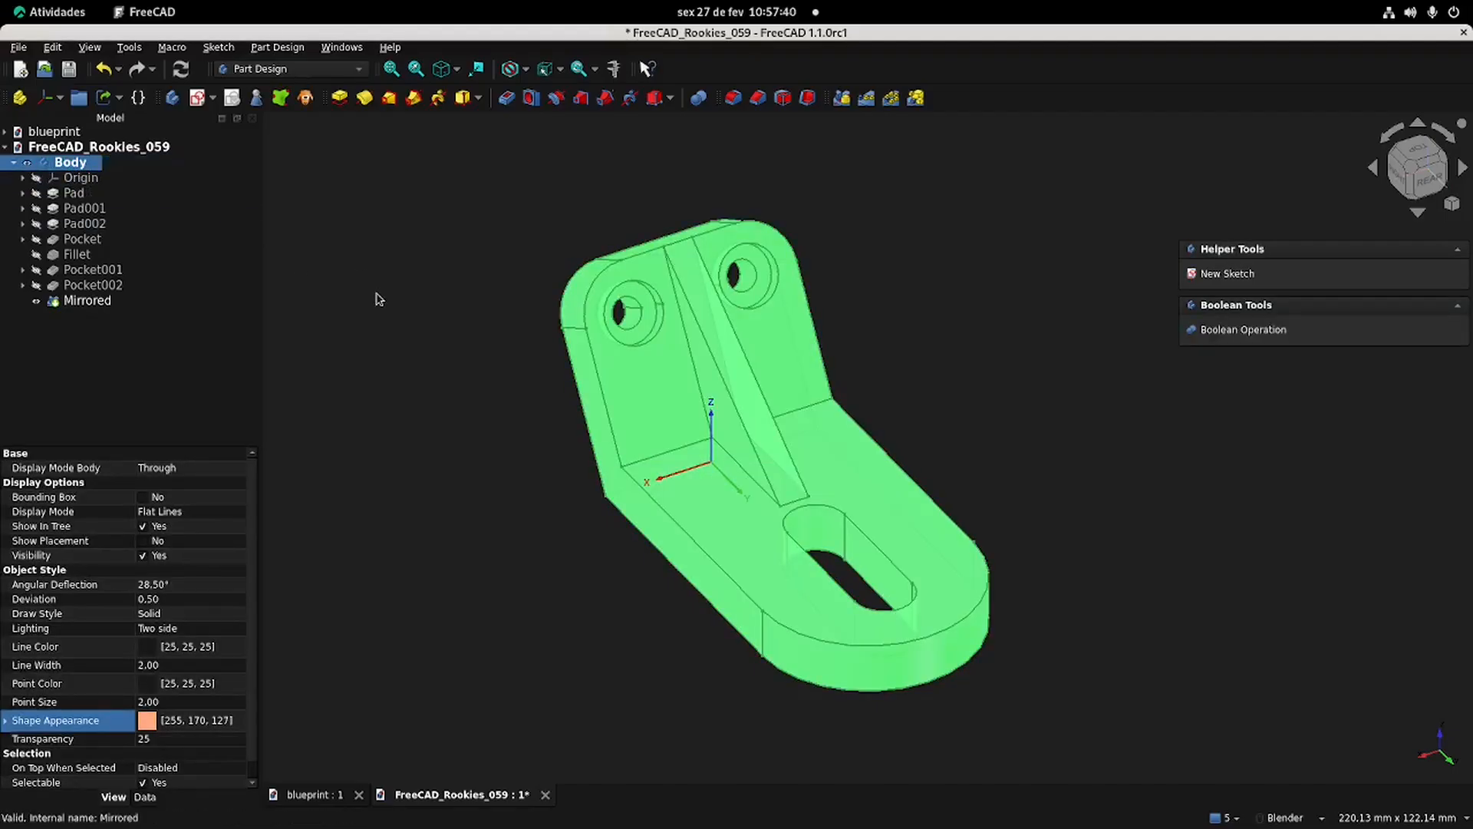
click(18, 47)
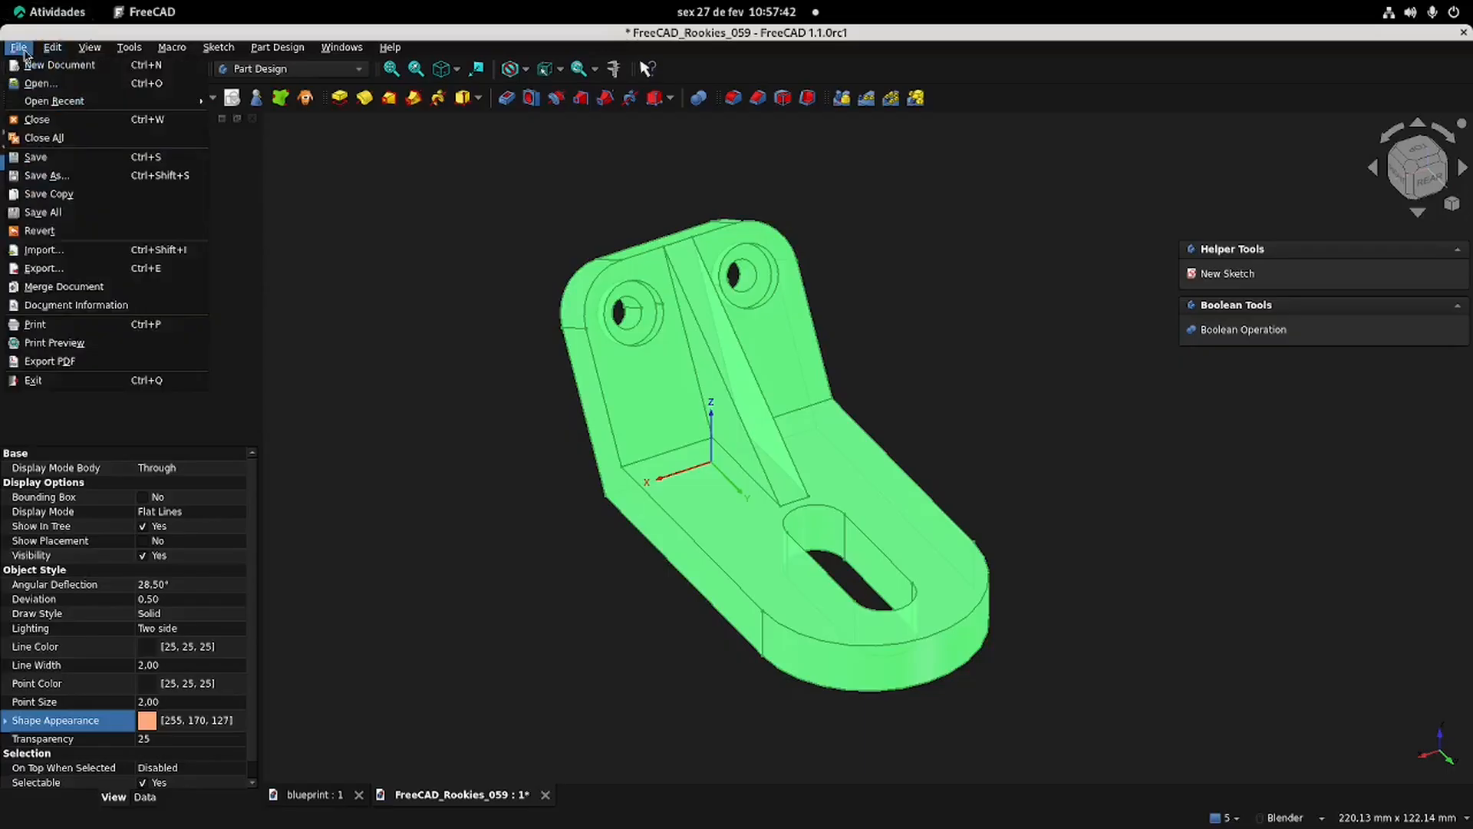
click(43, 268)
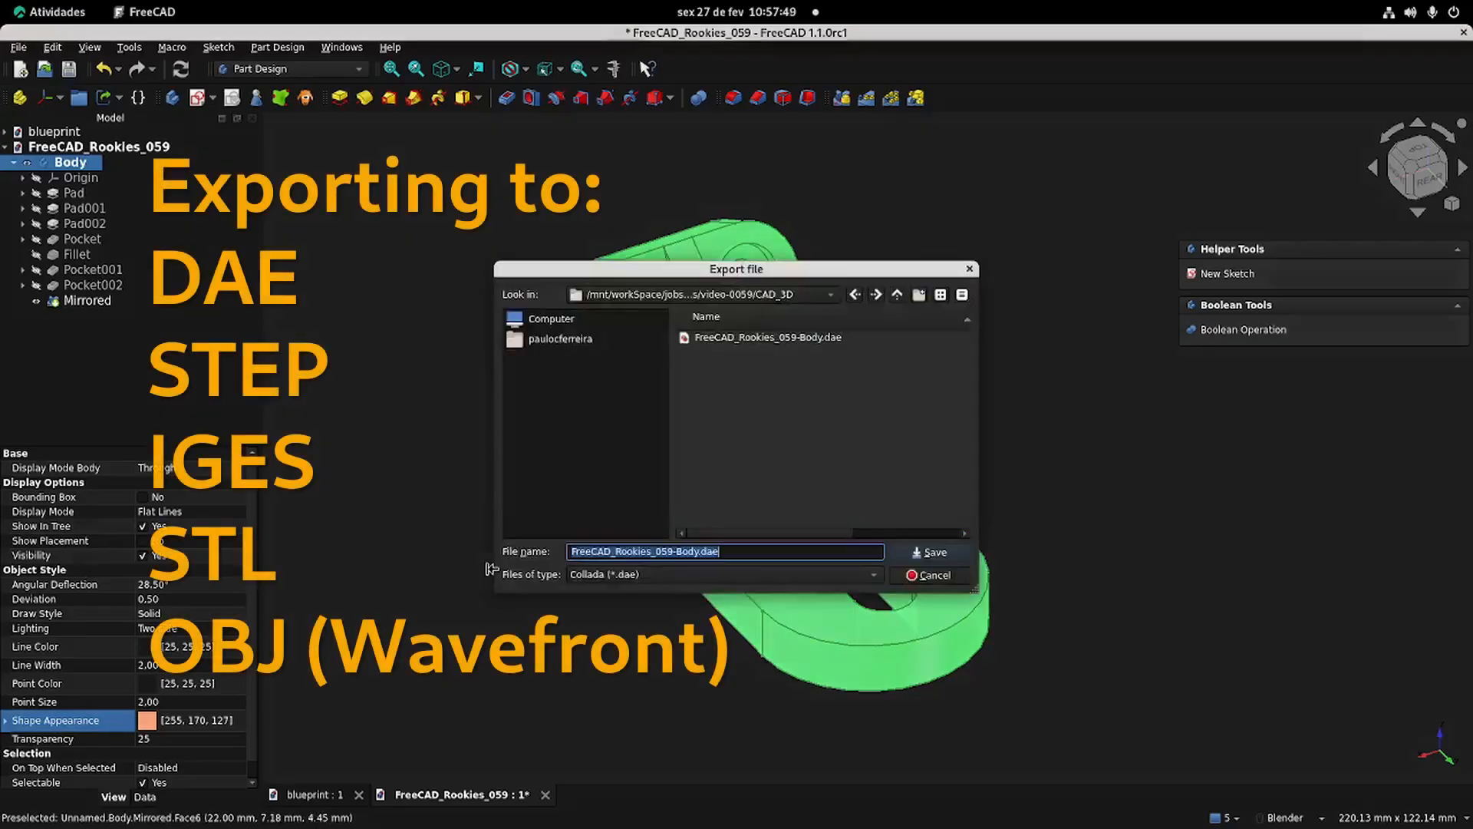
click(735, 574)
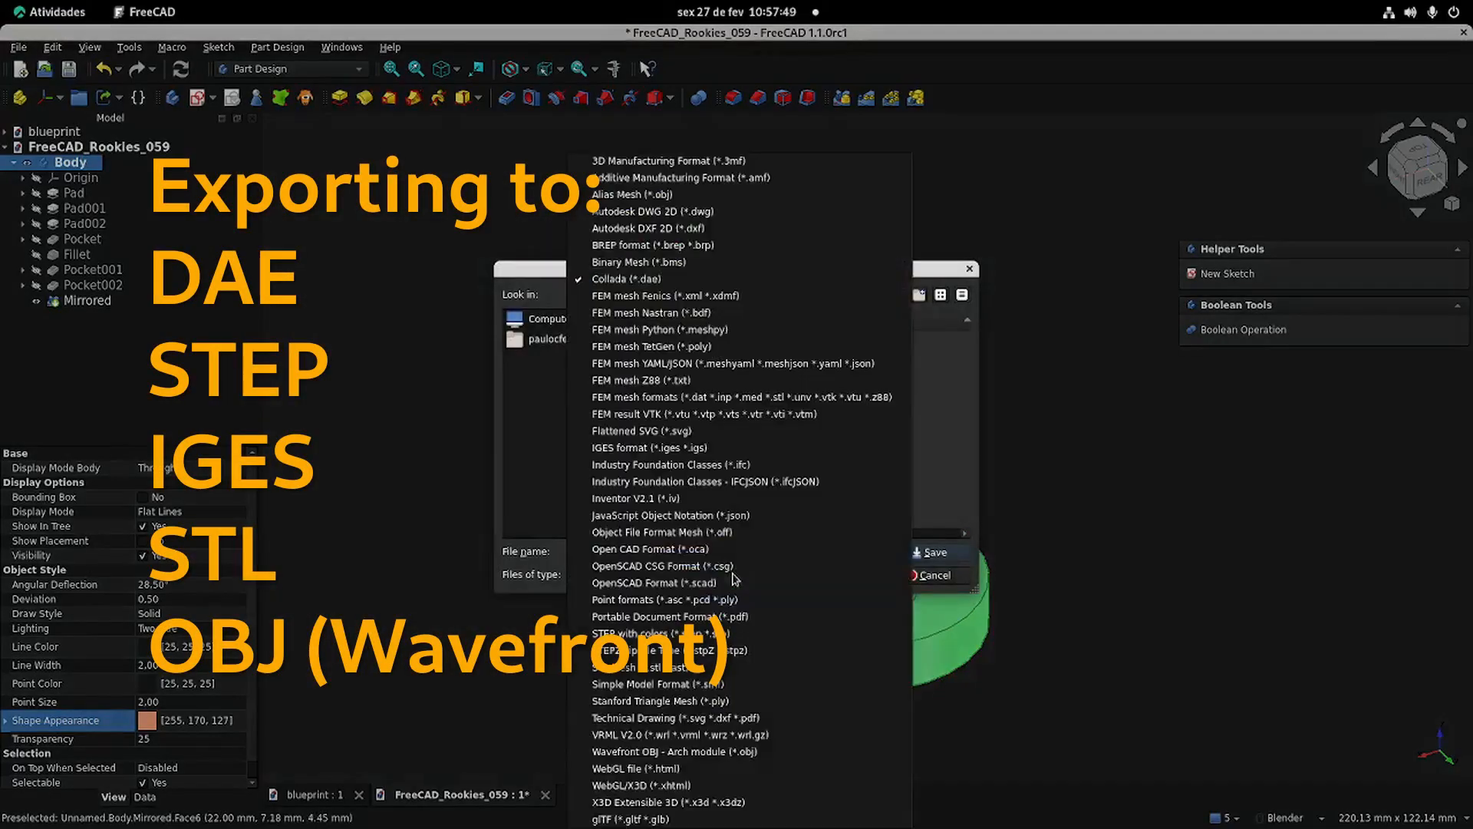
click(709, 448)
click(934, 558)
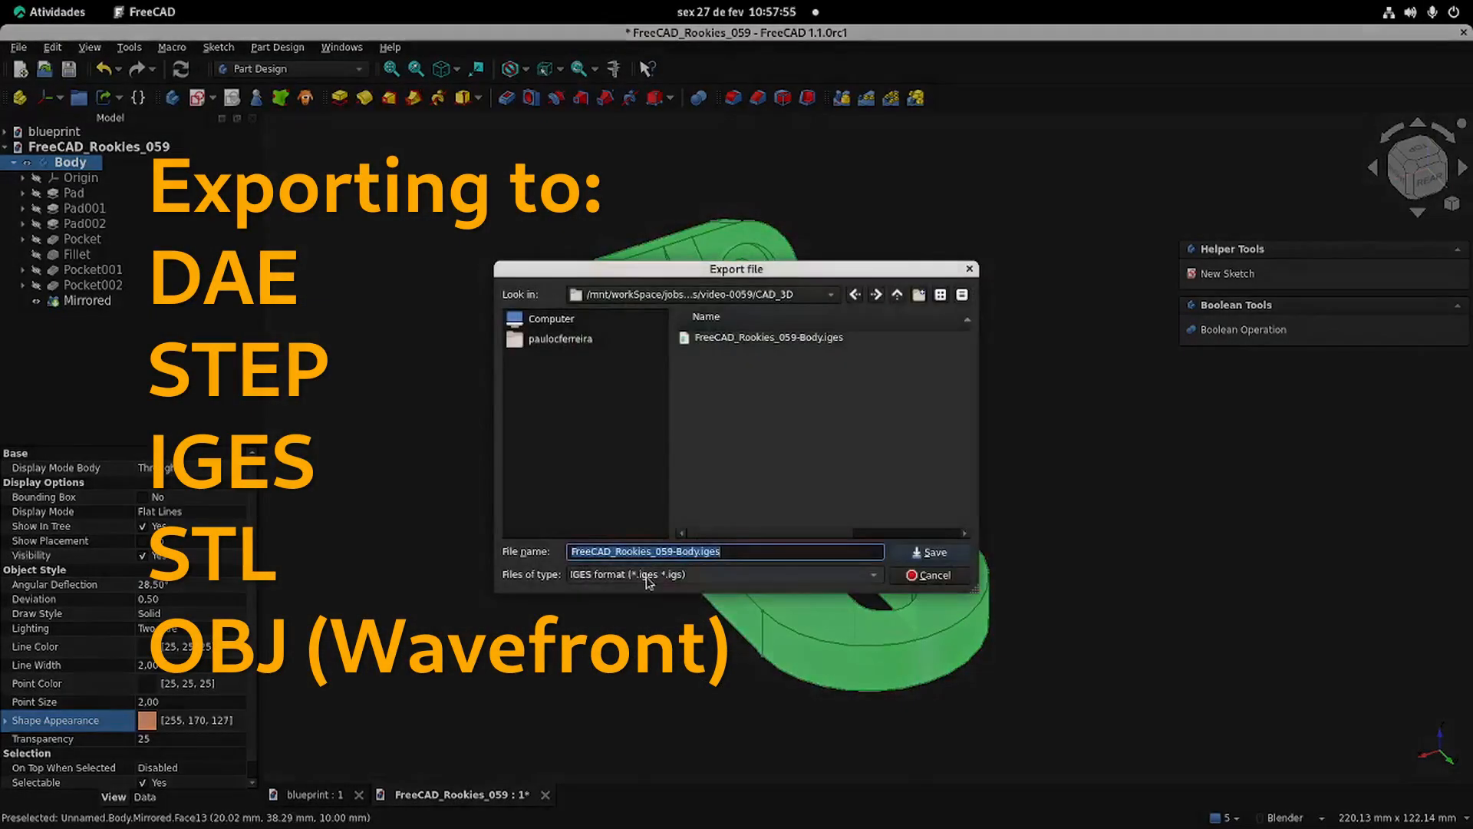
Step: Export the body also as STEP with colors, STL Mesh and Wavefront OBJ, and clear the selection
click(735, 575)
click(880, 639)
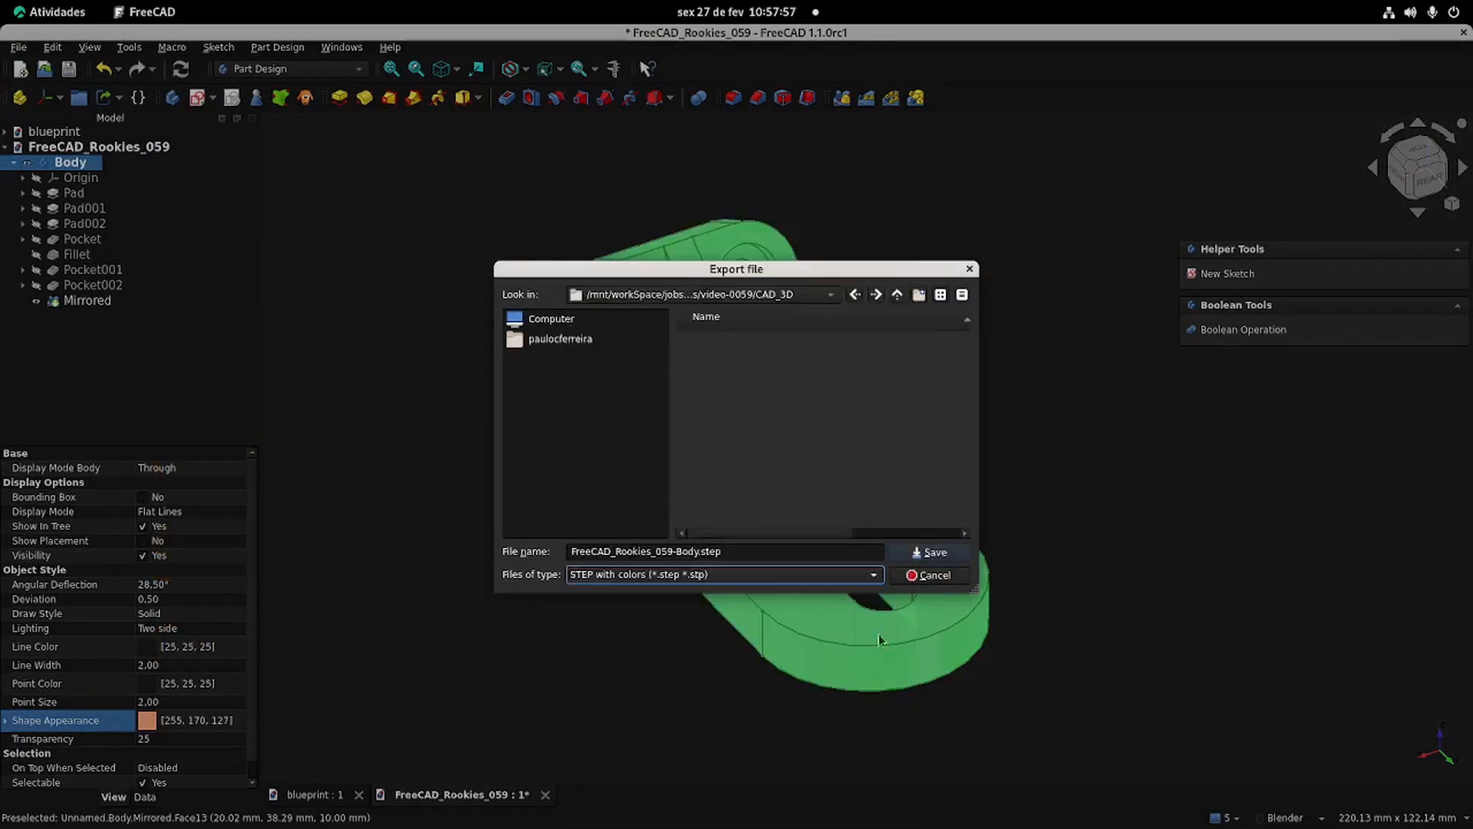
click(658, 575)
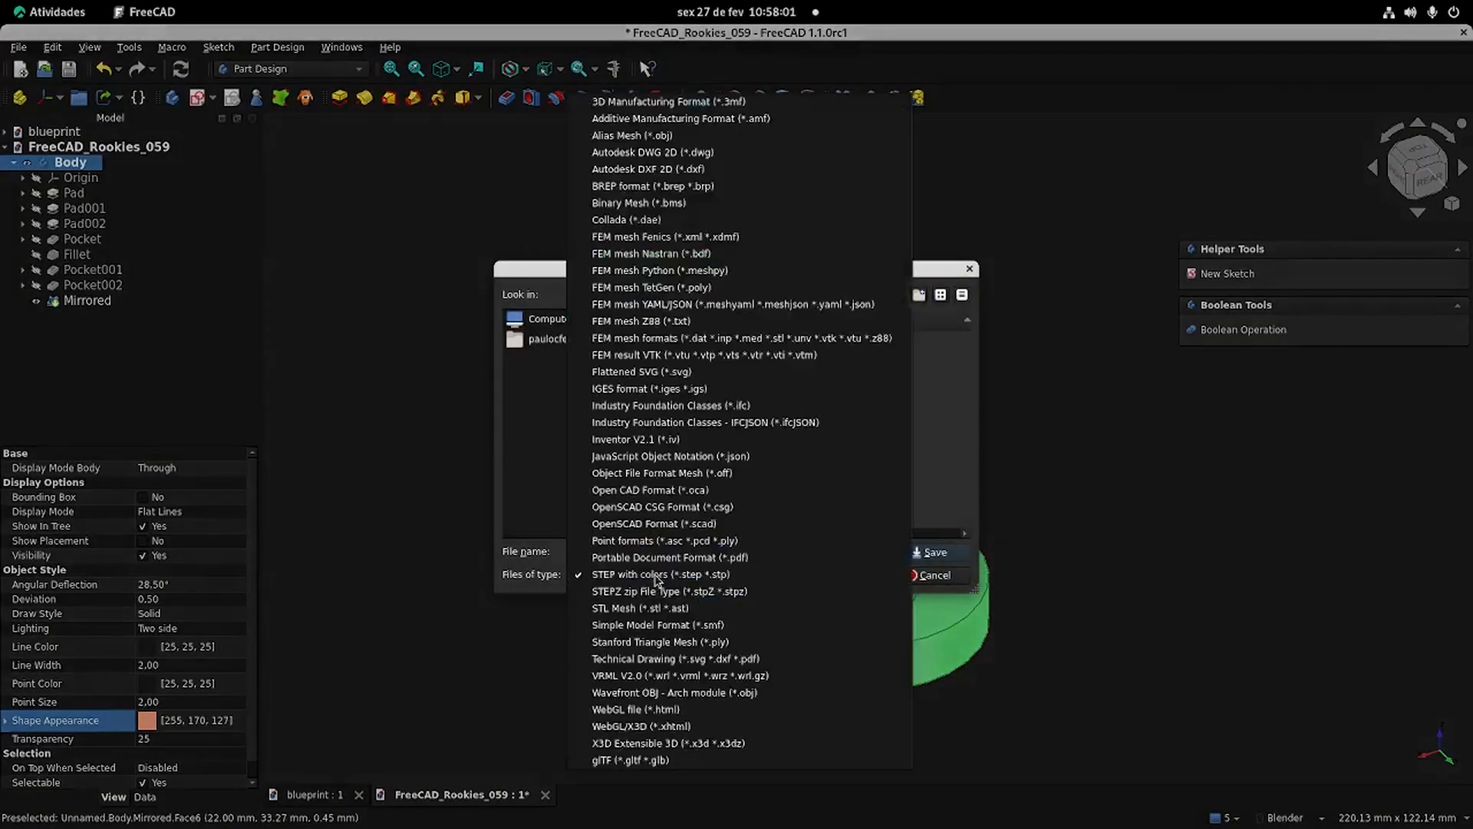
click(652, 608)
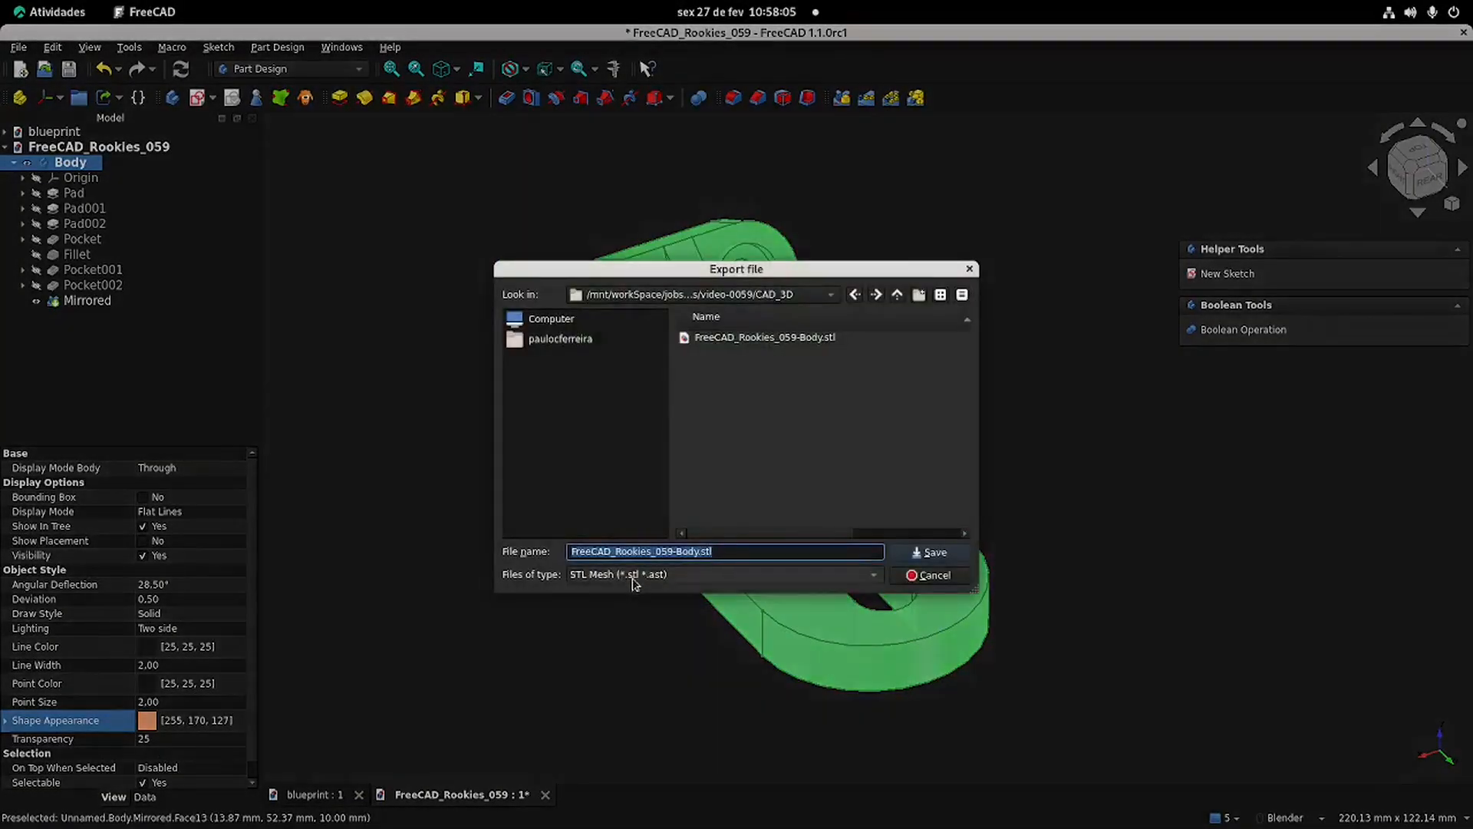
click(633, 575)
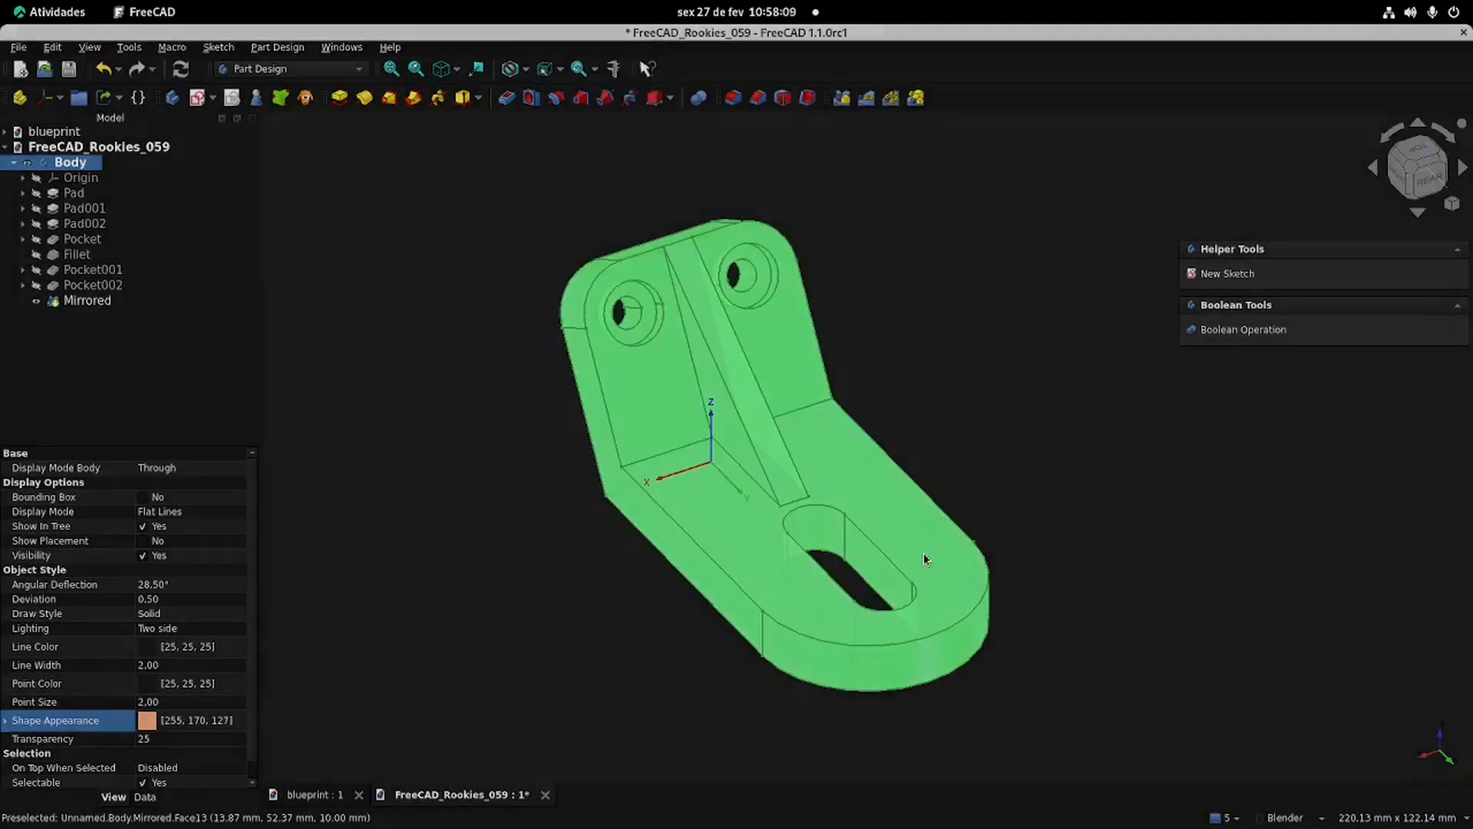
click(527, 543)
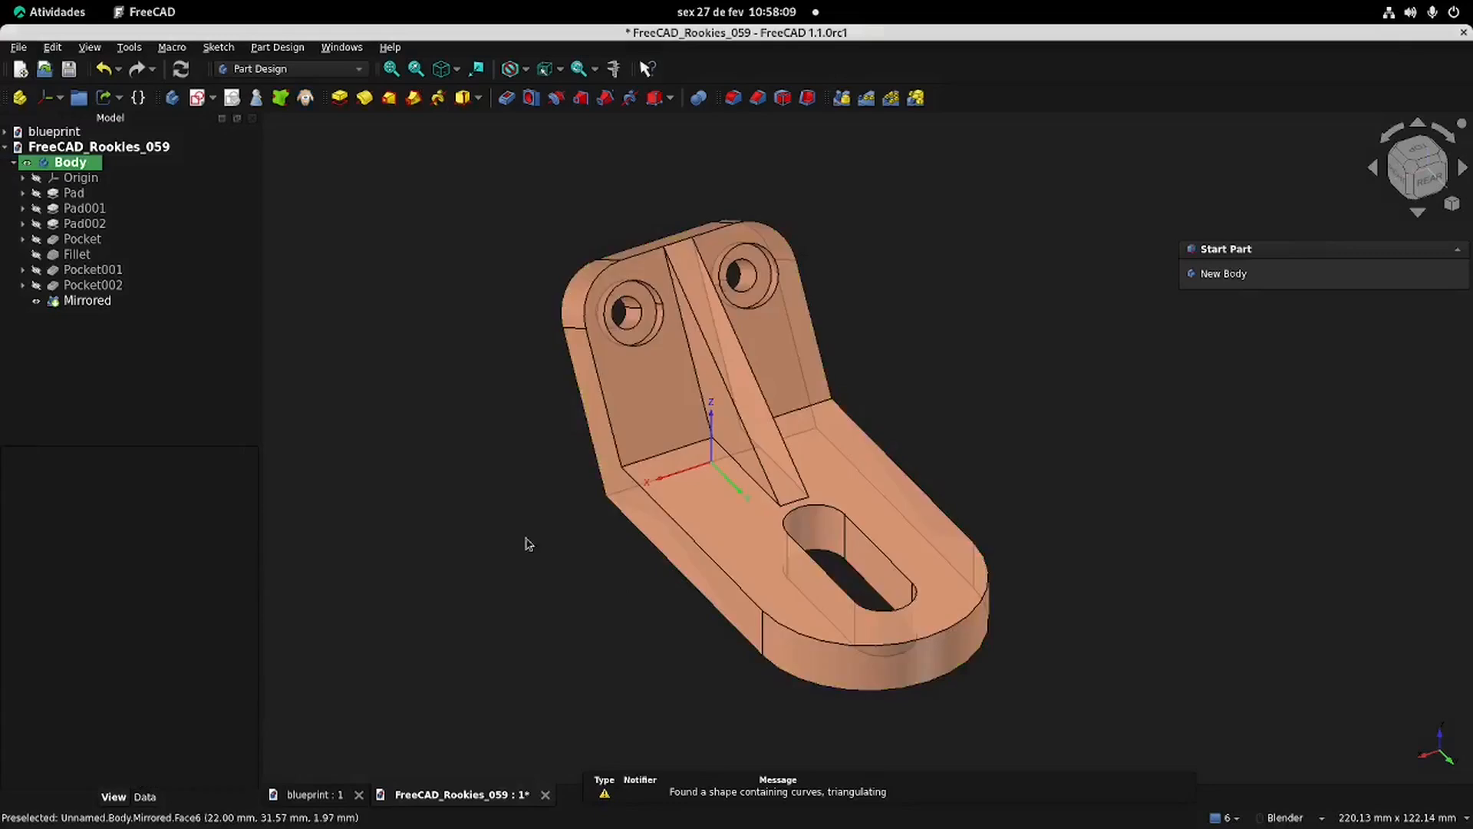